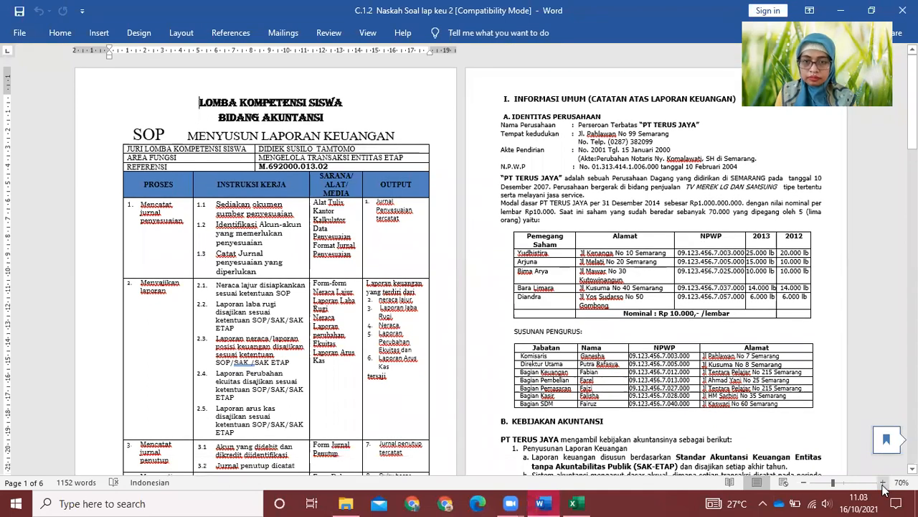
Enlarge the Word document's view to 110%
left_click(883, 485)
left_click(882, 484)
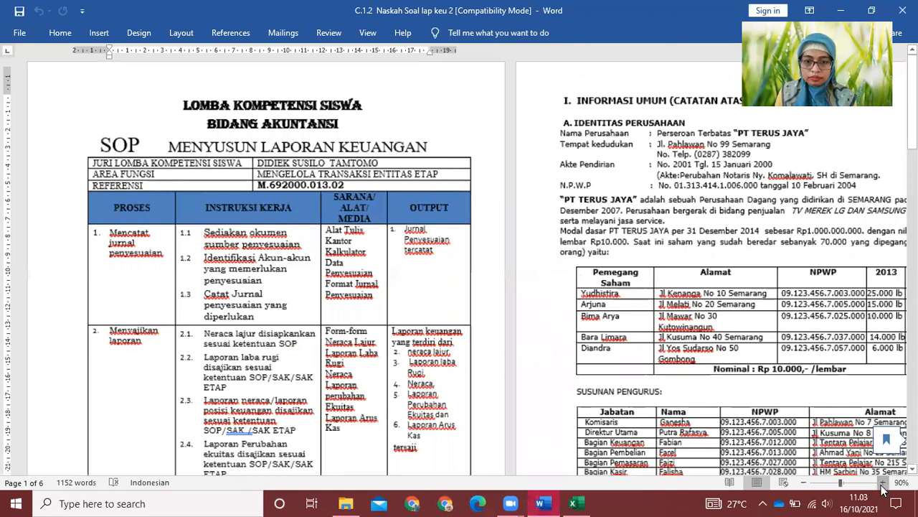
left_click(883, 485)
left_click(882, 484)
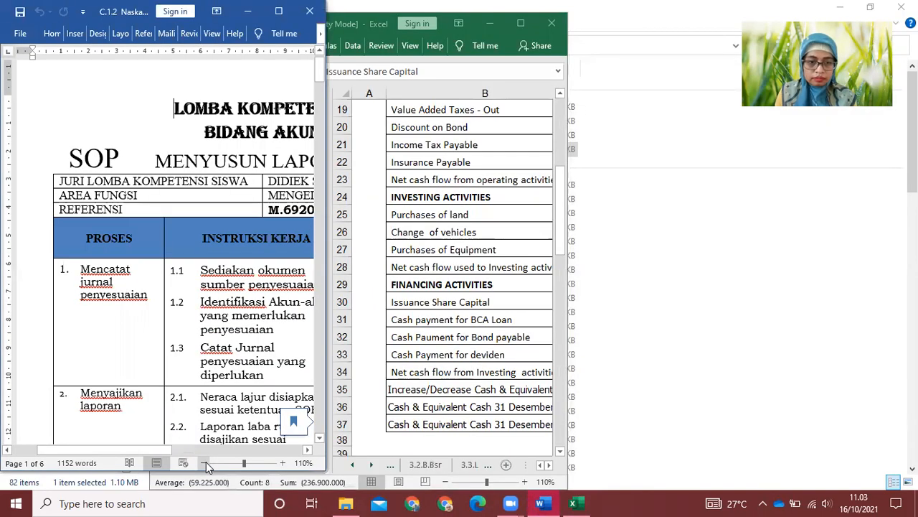
Reduce the zoom of the question document in its half-width window to 50% so the full page width fits
left_click(206, 463)
left_click(206, 463)
left_click(206, 463)
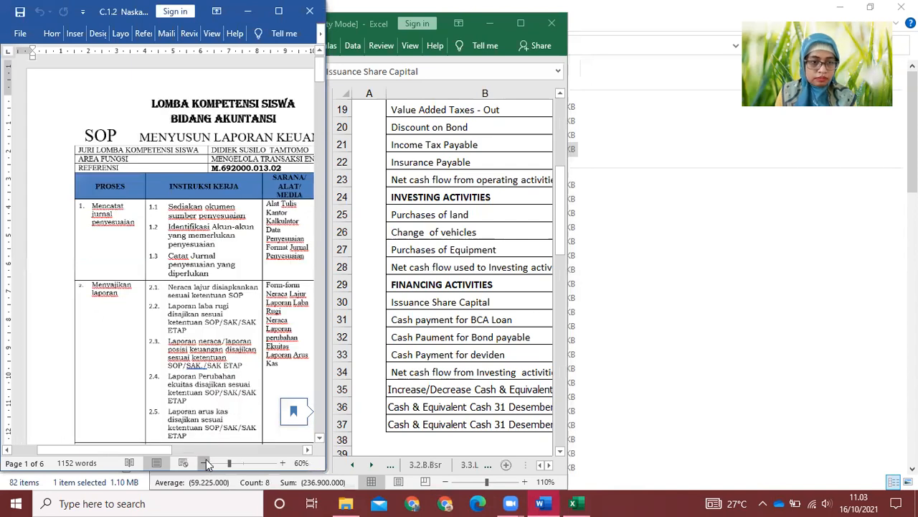
left_click(206, 464)
left_click(206, 463)
left_click(206, 464)
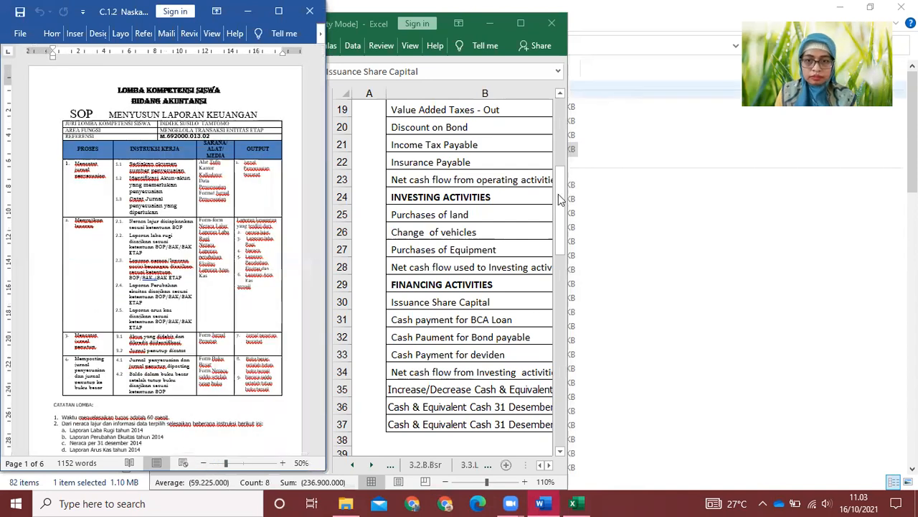
Widen the TEGAL workbook window and close the Document Recovery pane, removing the recovered files
left_click_drag(567, 264, 742, 264)
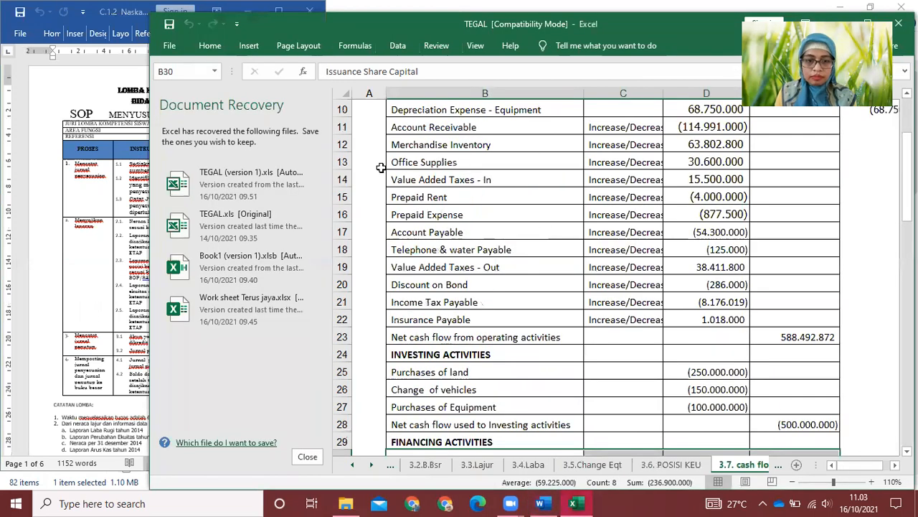
left_click(307, 457)
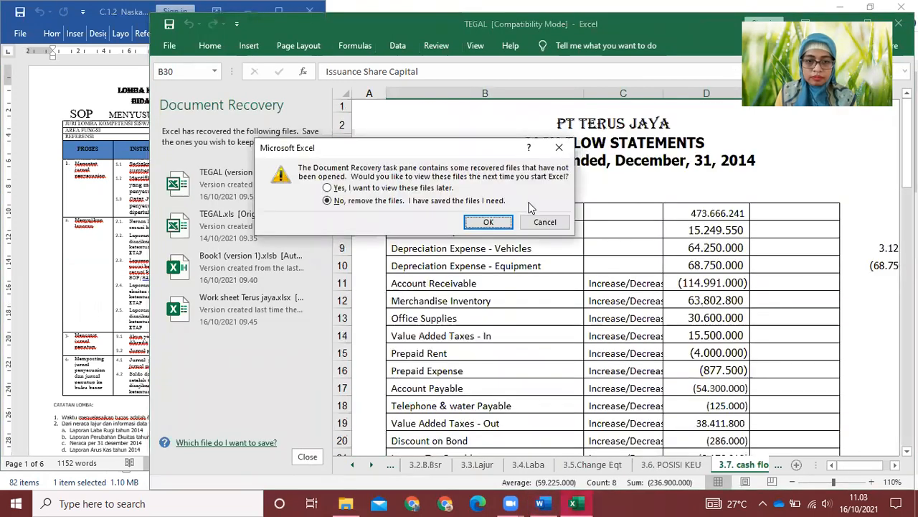
left_click(495, 225)
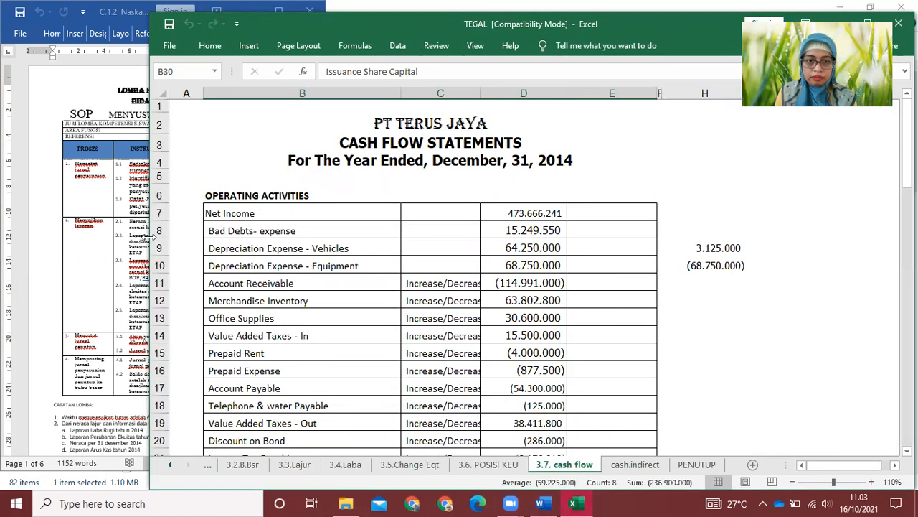
Resize the TEGAL workbook window to fill the space beside the Word document from the screen's upper edge to the taskbar
left_click_drag(153, 237, 324, 237)
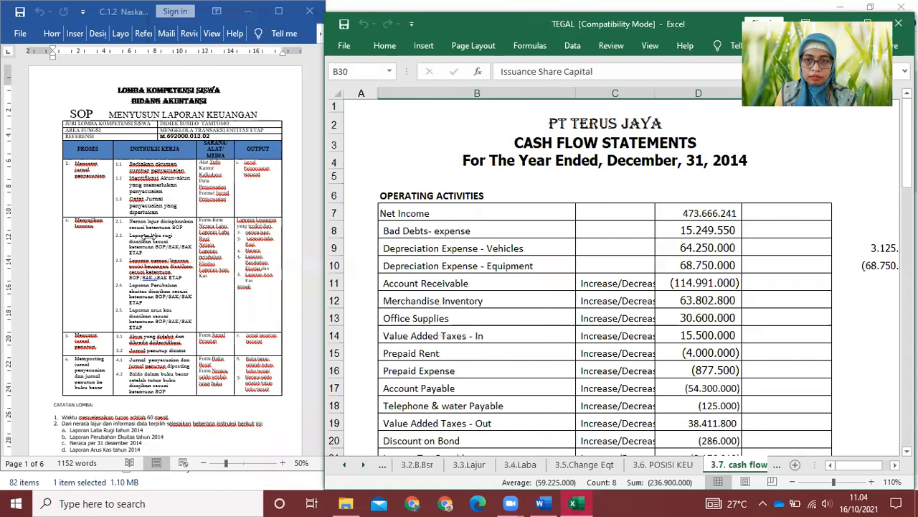
left_click_drag(487, 23, 490, 19)
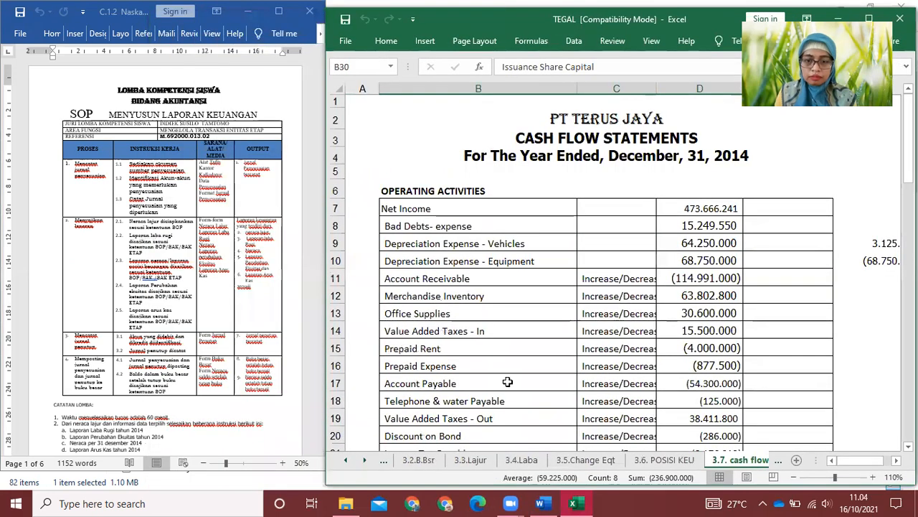
left_click_drag(476, 485, 475, 492)
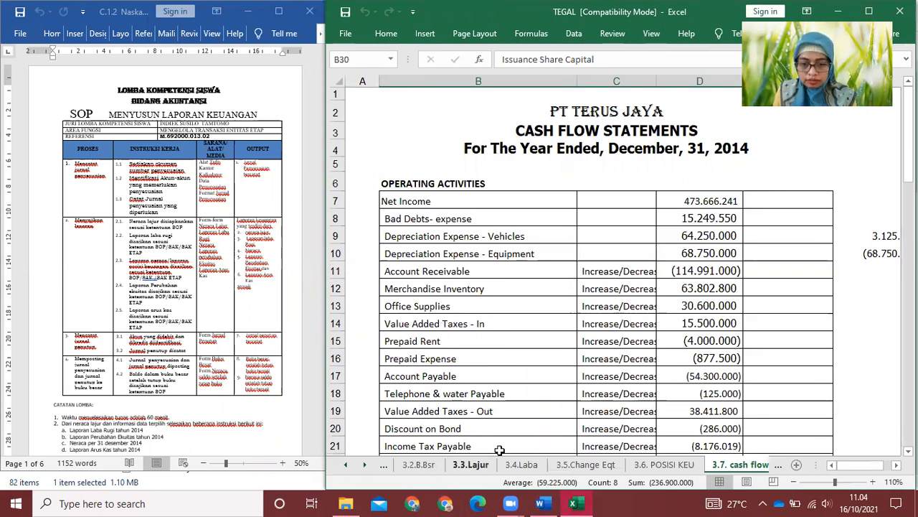
Look over the income statement on the 3.4.Laba sheet and bring up the 3.3.Lajur worksheet
left_click(522, 466)
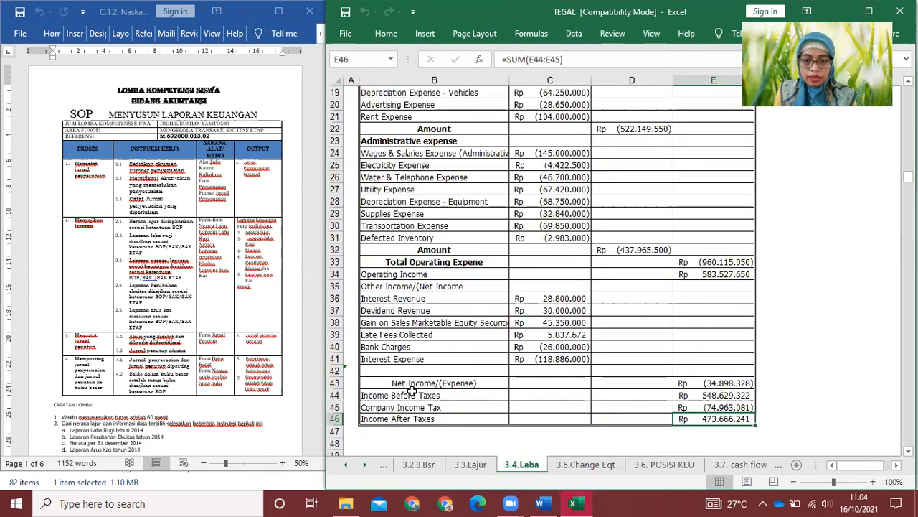
scroll(412, 391, "up", 5)
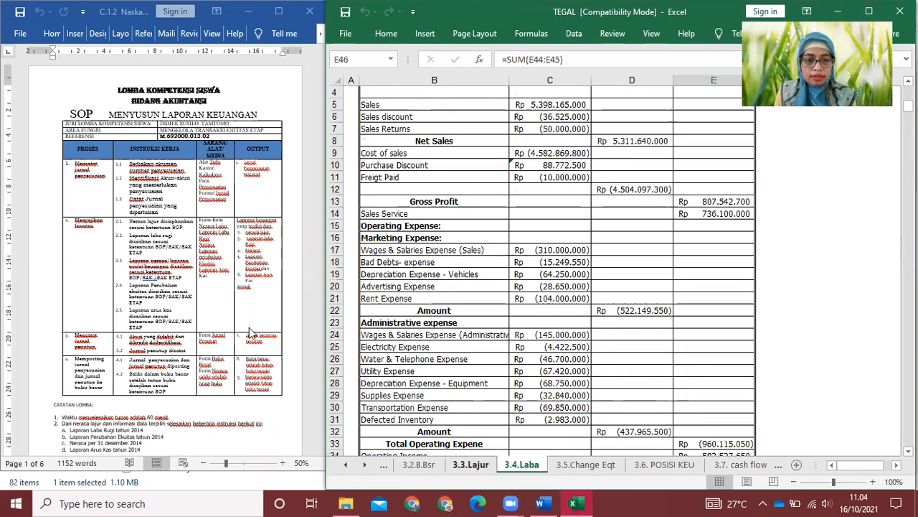
key("ctrl+Page_Up")
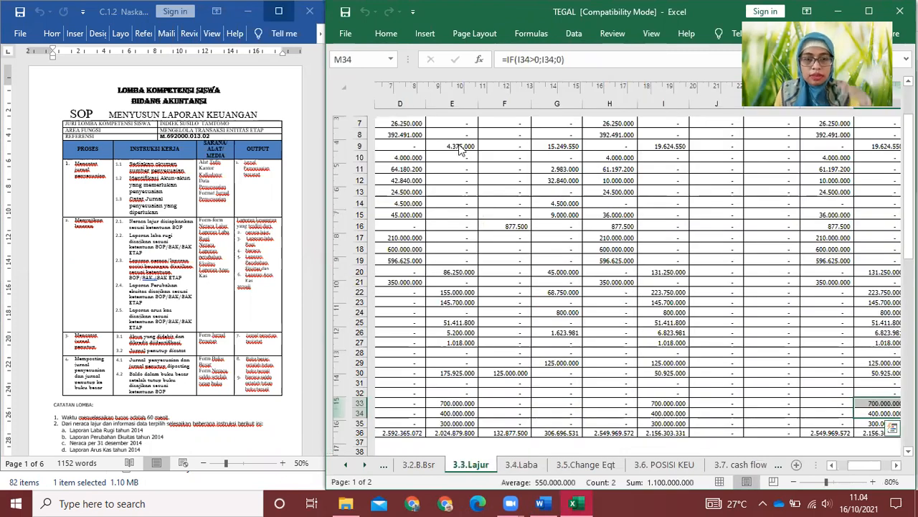
Maximize the Word question document and enlarge its view to 90%
scroll(539, 192, "down", 2)
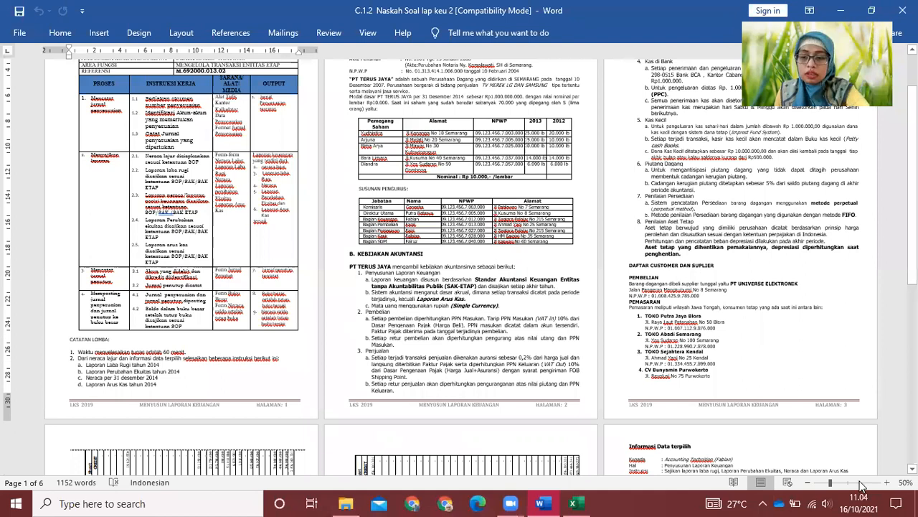
left_click(887, 483)
left_click(887, 483)
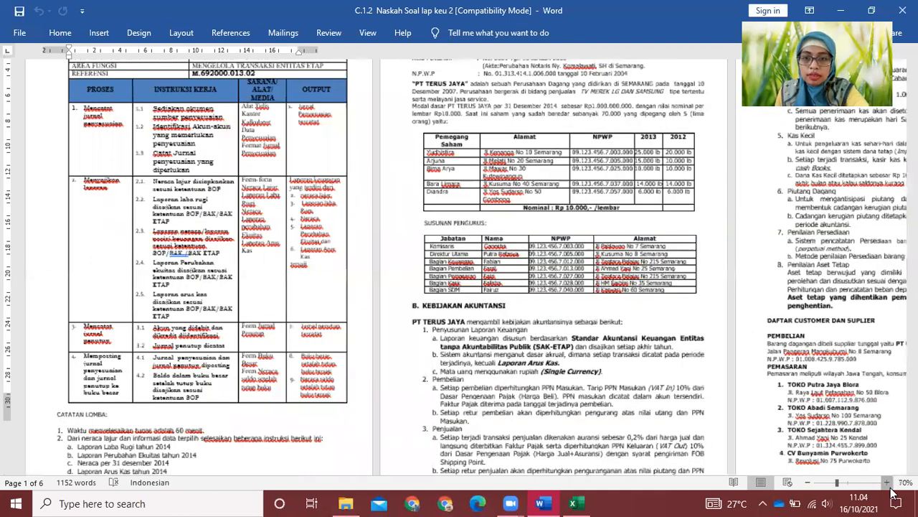
Read the contest notes, company information, accounting policies, and customer and supplier list of PT Terus Jaya
scroll(754, 357, "up", 2)
scroll(751, 361, "down", 5)
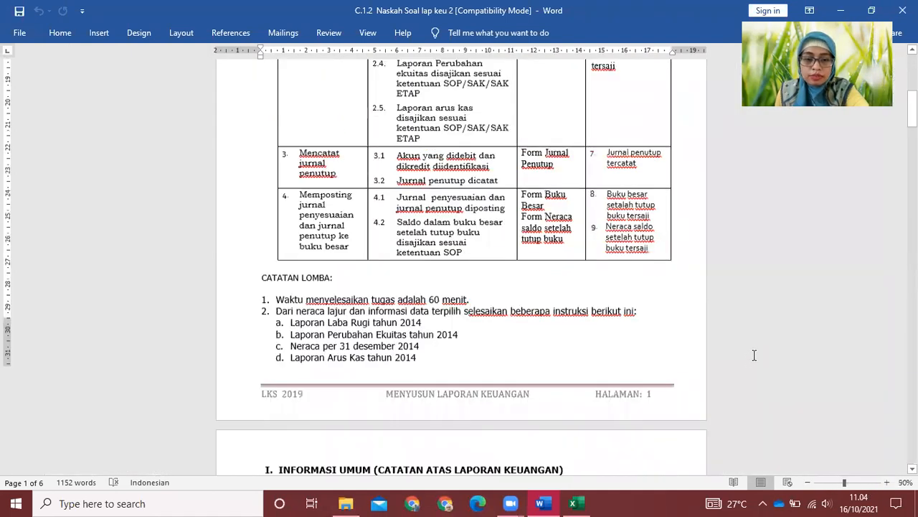
scroll(754, 355, "down", 9)
scroll(766, 345, "down", 4)
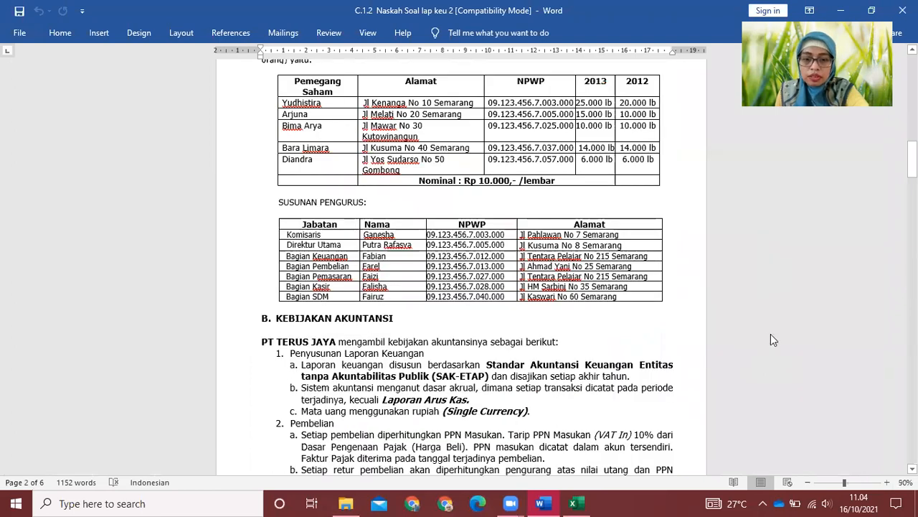
scroll(773, 334, "down", 10)
scroll(775, 332, "down", 13)
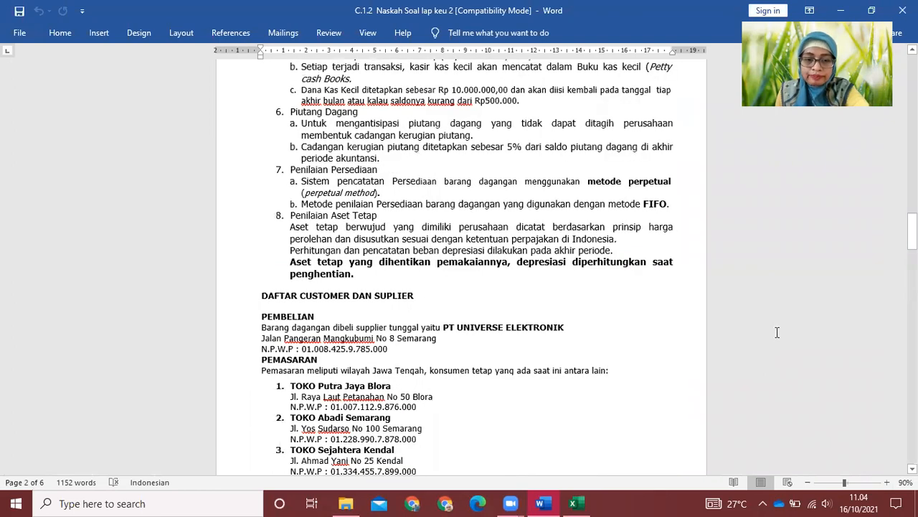
scroll(777, 333, "down", 8)
scroll(774, 332, "down", 7)
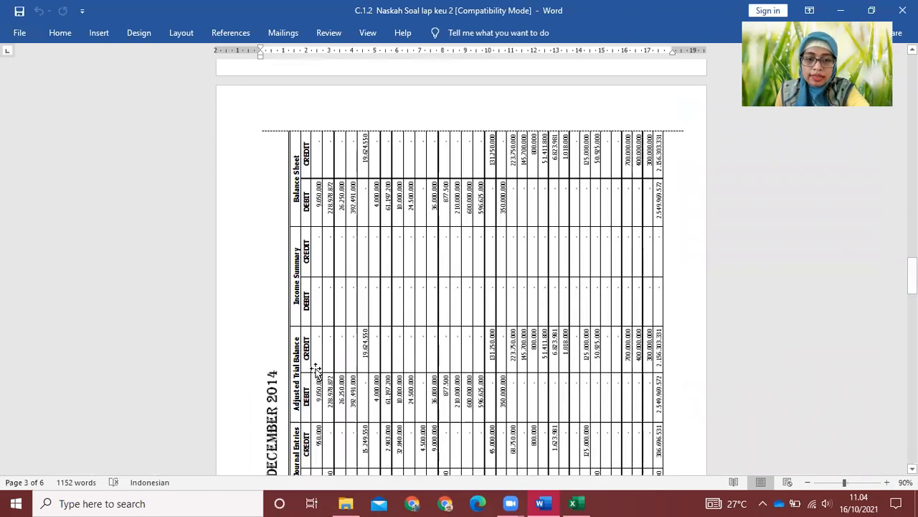
Examine the December 2014 worksheet tables on pages 4 and 5 of the question document
scroll(774, 332, "down", 3)
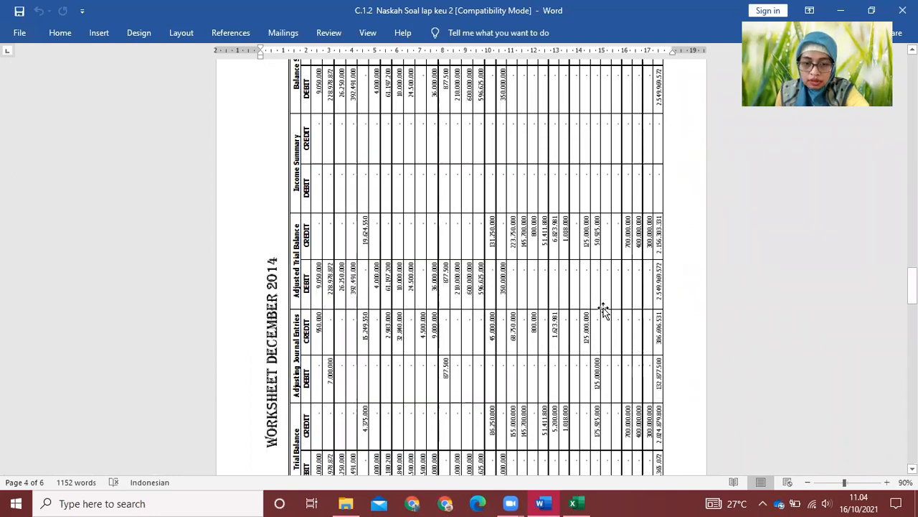
scroll(603, 310, "down", 4)
scroll(604, 310, "down", 1)
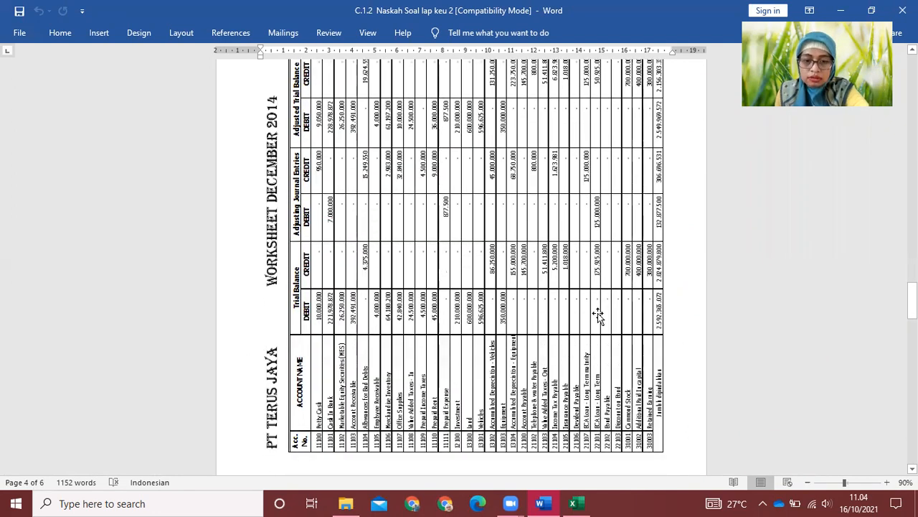
scroll(599, 312, "down", 2)
scroll(585, 332, "down", 3)
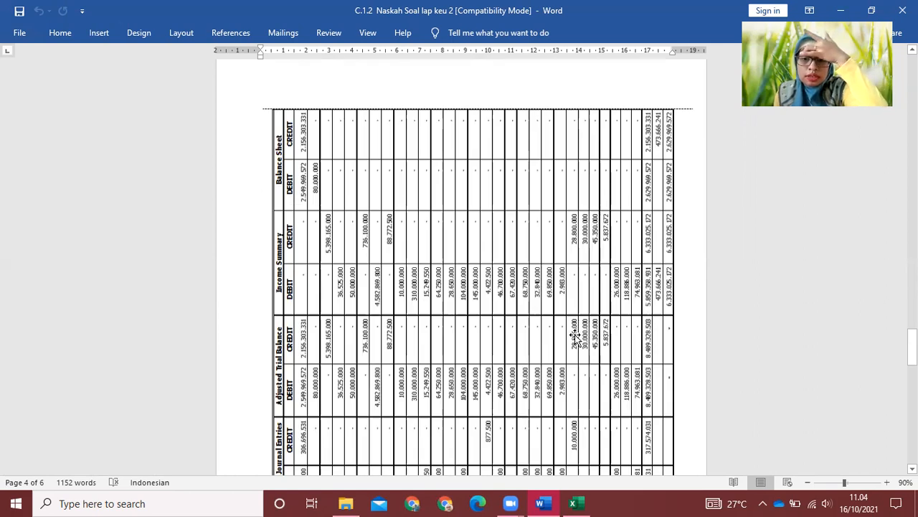
scroll(574, 330, "down", 3)
scroll(574, 330, "down", 10)
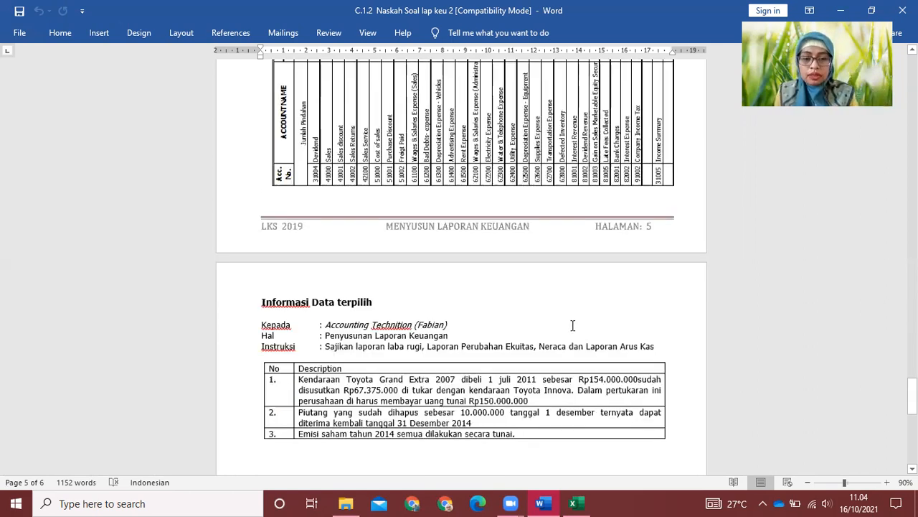
Review the instructions and transaction list under Informasi Data terpilih on the last page
scroll(573, 325, "down", 3)
scroll(544, 325, "down", 1)
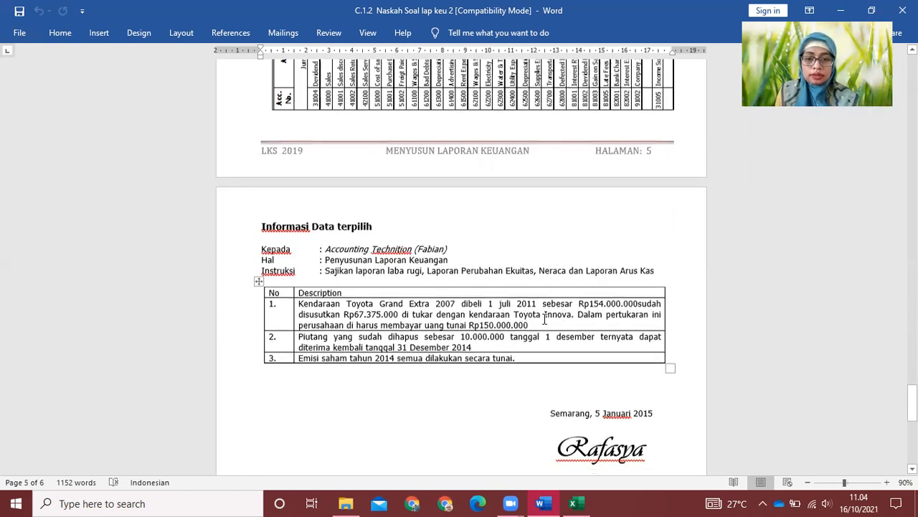
scroll(543, 319, "down", 6)
scroll(544, 323, "up", 15)
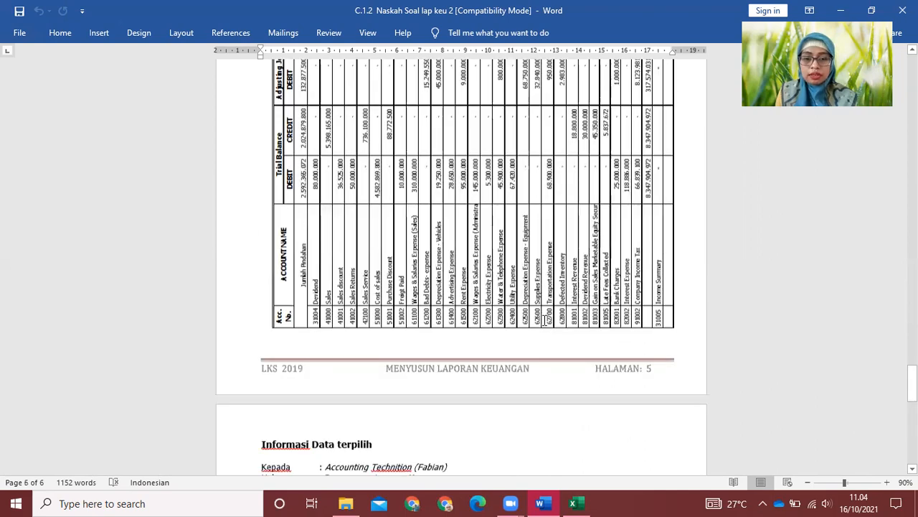
scroll(544, 320, "down", 12)
scroll(544, 320, "up", 3)
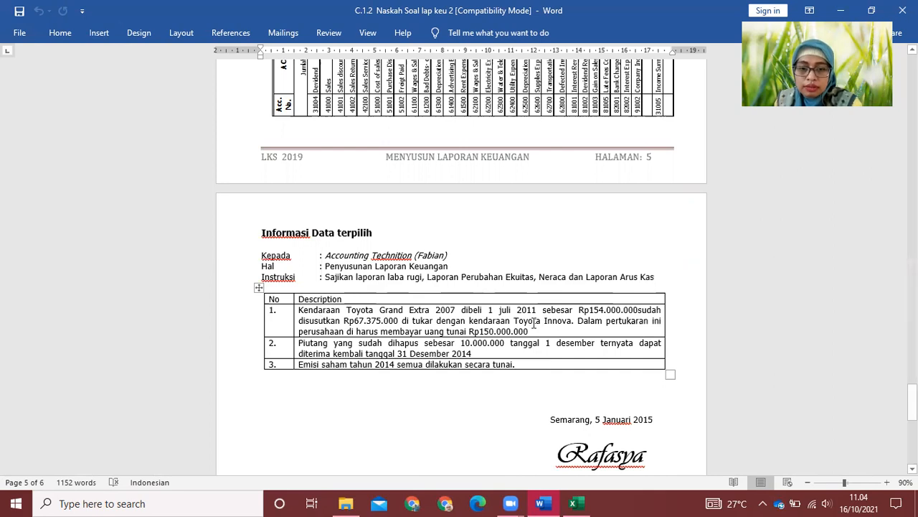
Highlight the vehicle exchange and receivable recovery descriptions, followed by the share issuance row, while reading the transaction table
left_click_drag(533, 331, 466, 338)
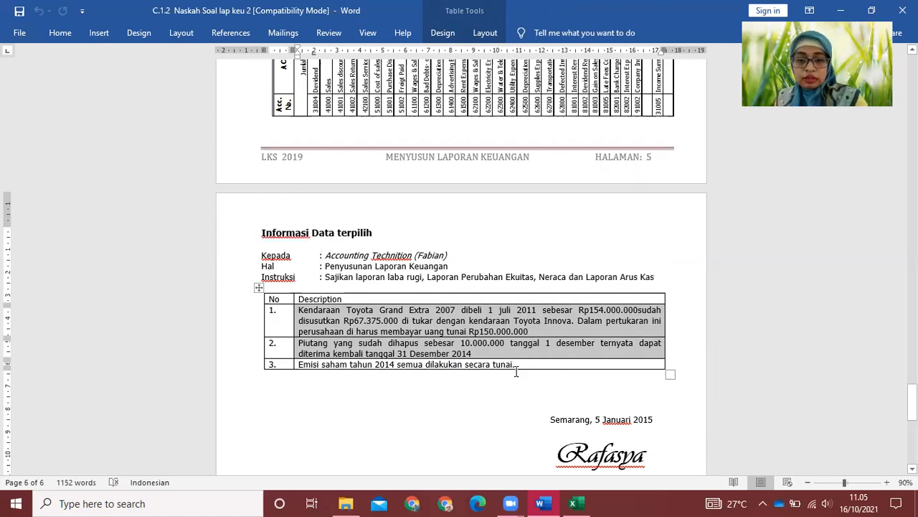
left_click_drag(522, 365, 310, 372)
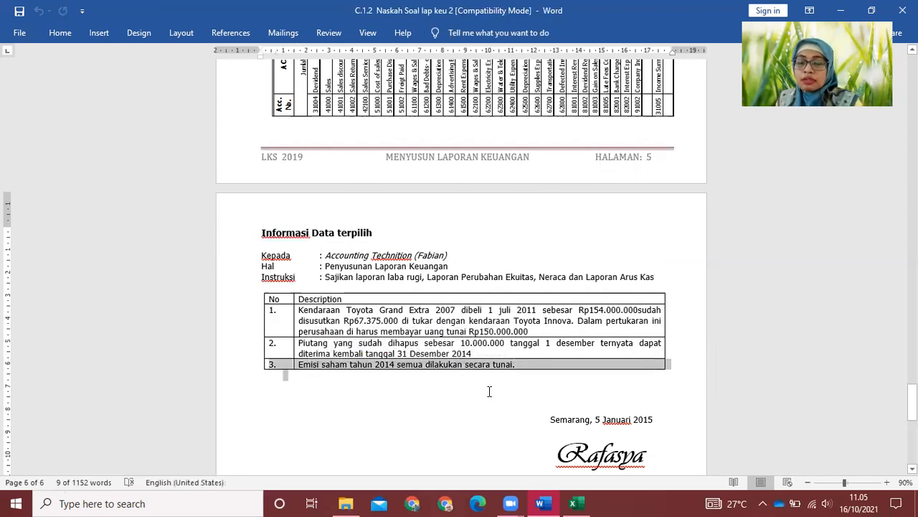
scroll(567, 218, "up", 3)
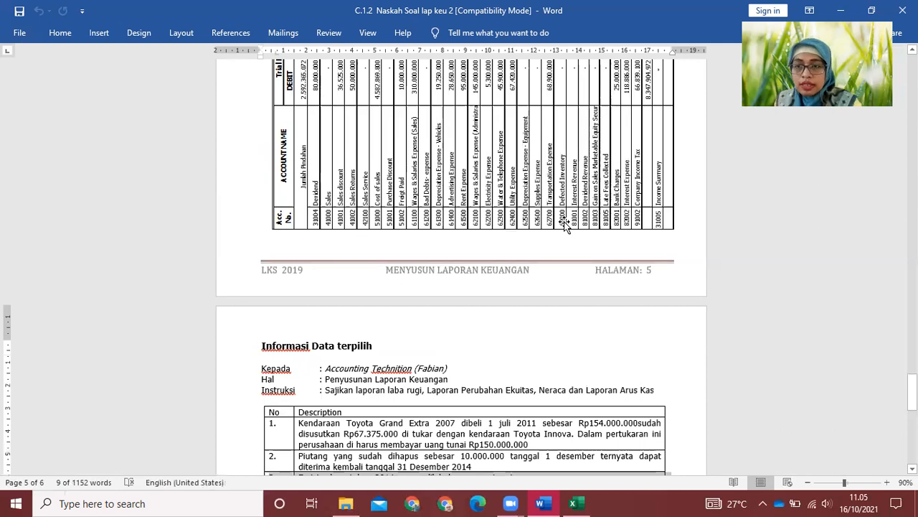
scroll(574, 198, "down", 6)
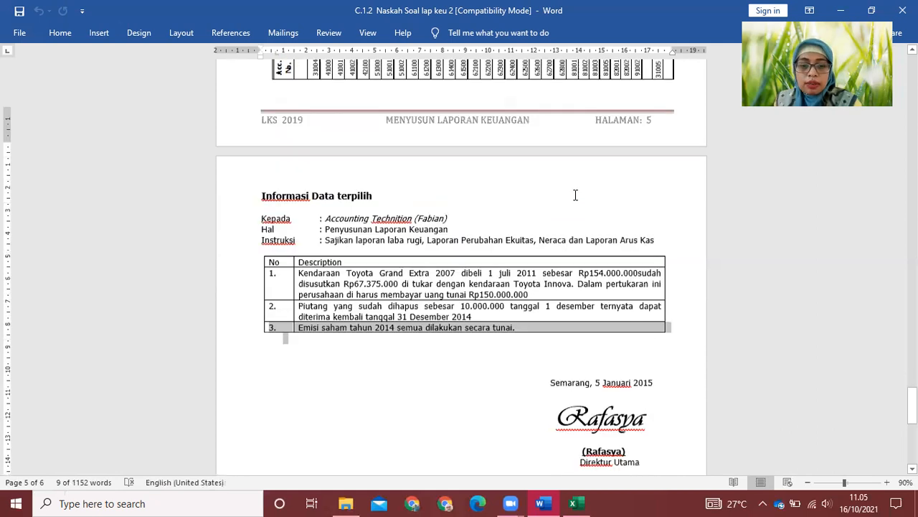
scroll(576, 194, "down", 2)
scroll(575, 194, "up", 2)
scroll(575, 194, "down", 1)
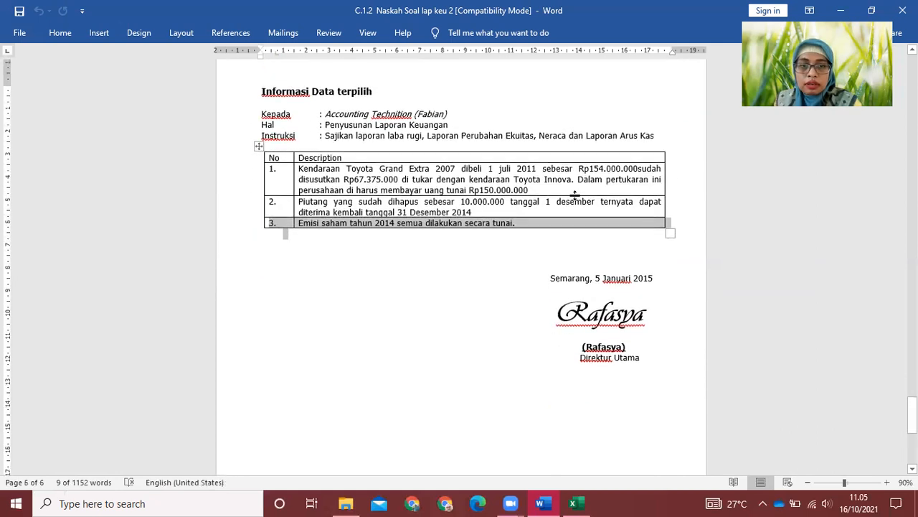
Restore the question document beside the workbook, zoom it out to 50% and return to the worksheet table on page 5
left_click(870, 11)
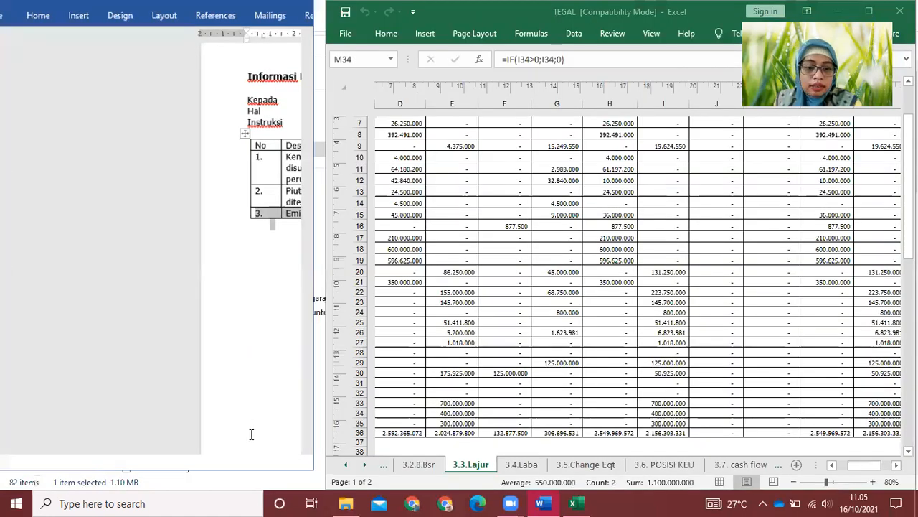
left_click(208, 463)
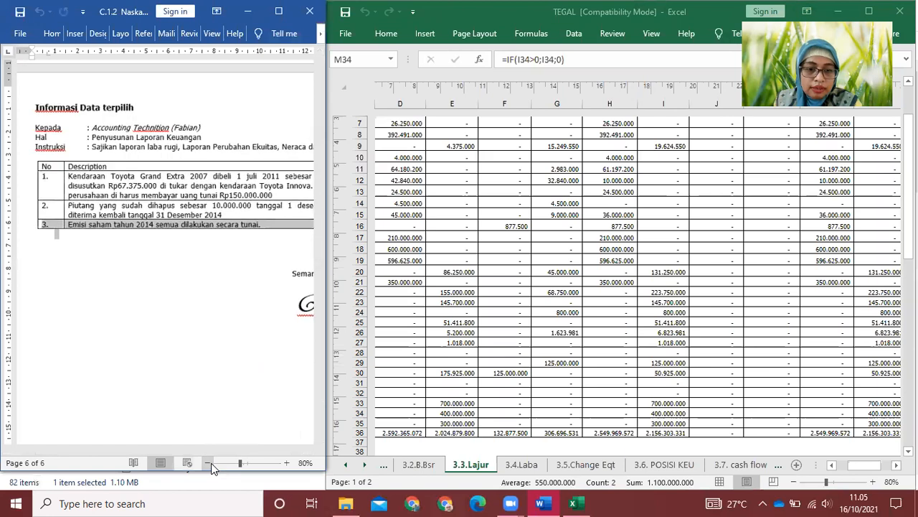
left_click(208, 462)
left_click(208, 463)
left_click(208, 462)
scroll(244, 377, "down", 1)
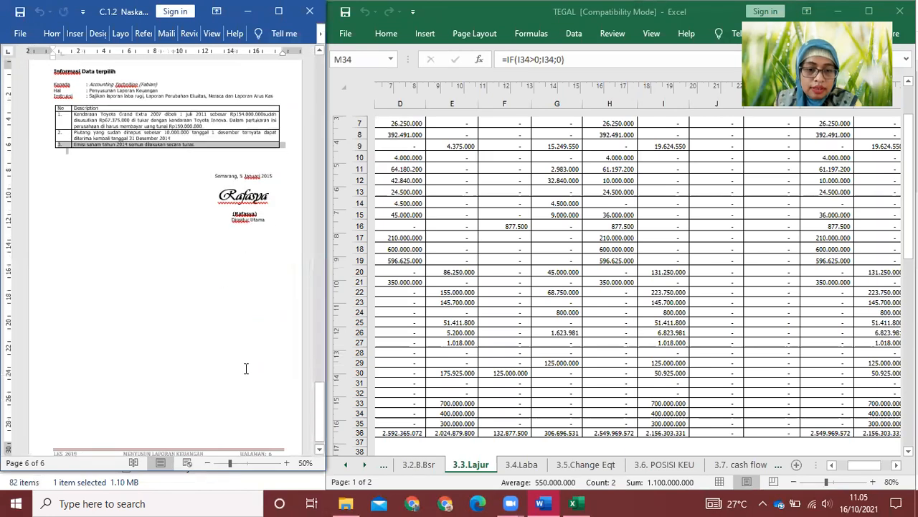
scroll(245, 368, "up", 8)
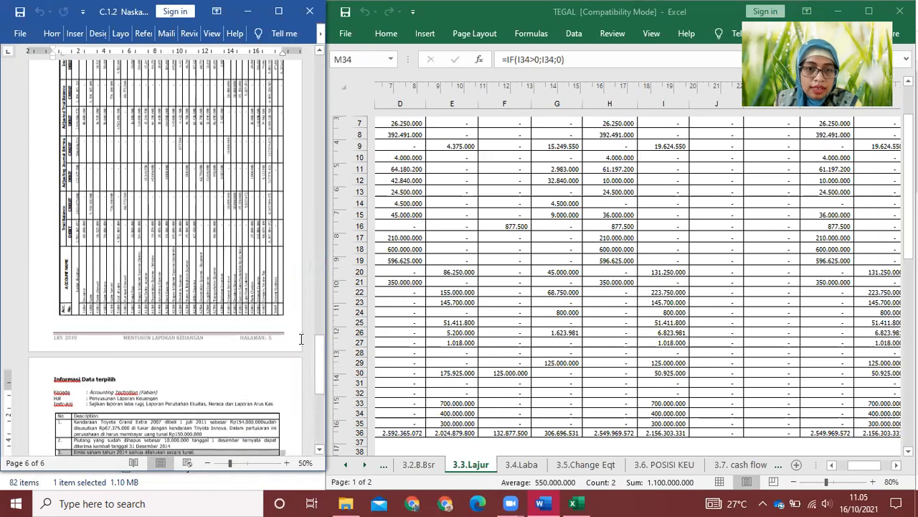
Maximize the TEGAL workbook and display the 3.3.Lajur worksheet in Normal view with its account name columns in sight
scroll(289, 353, "up", 3)
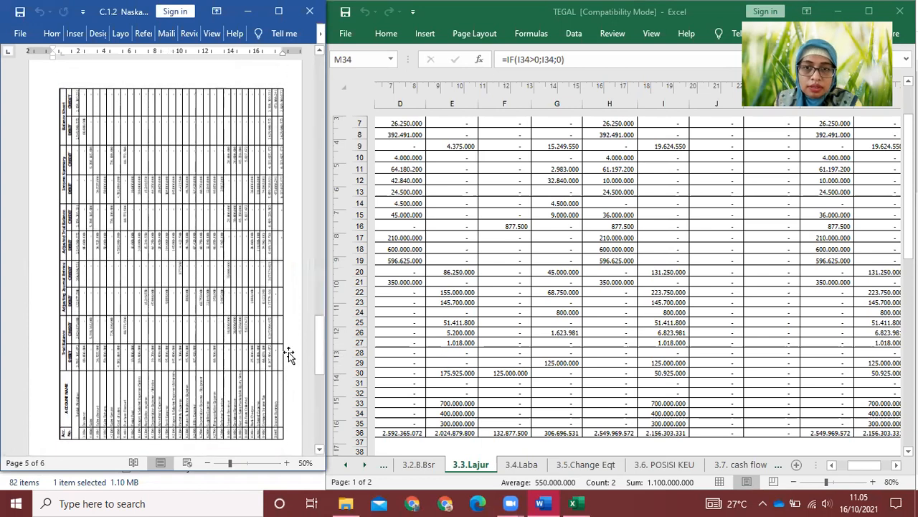
left_click(860, 13)
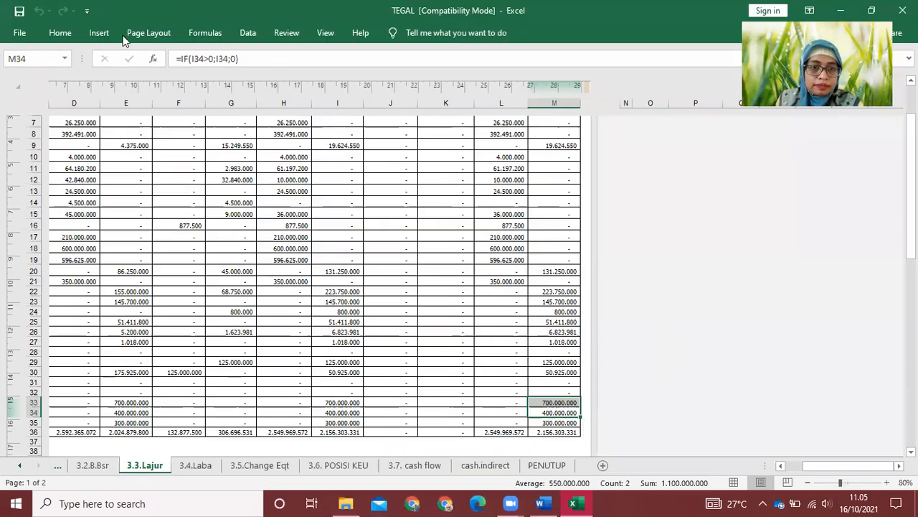
left_click(315, 33)
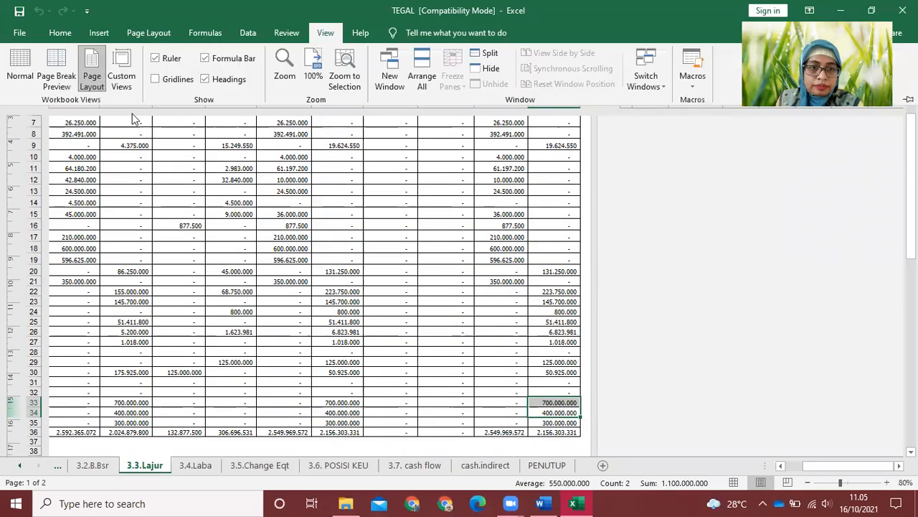
left_click(19, 66)
scroll(452, 293, "up", 2)
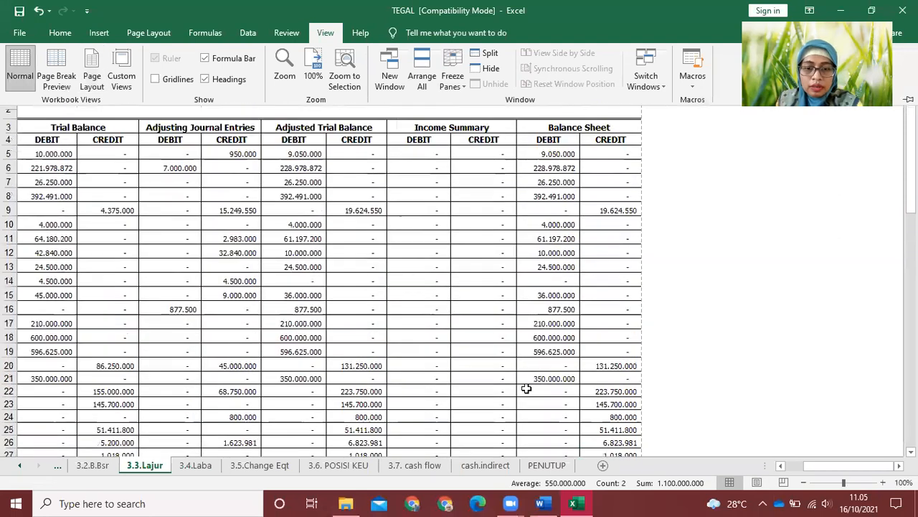
left_click_drag(826, 468, 798, 468)
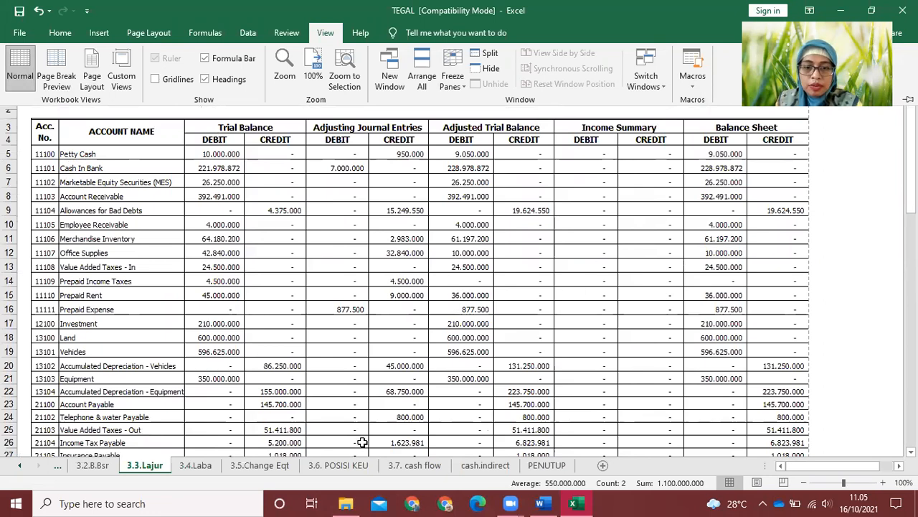
Review the 3.3.Lajur worksheet down to its final totals, highlighting the Income Summary amounts and the Company Income Tax row
scroll(362, 441, "down", 7)
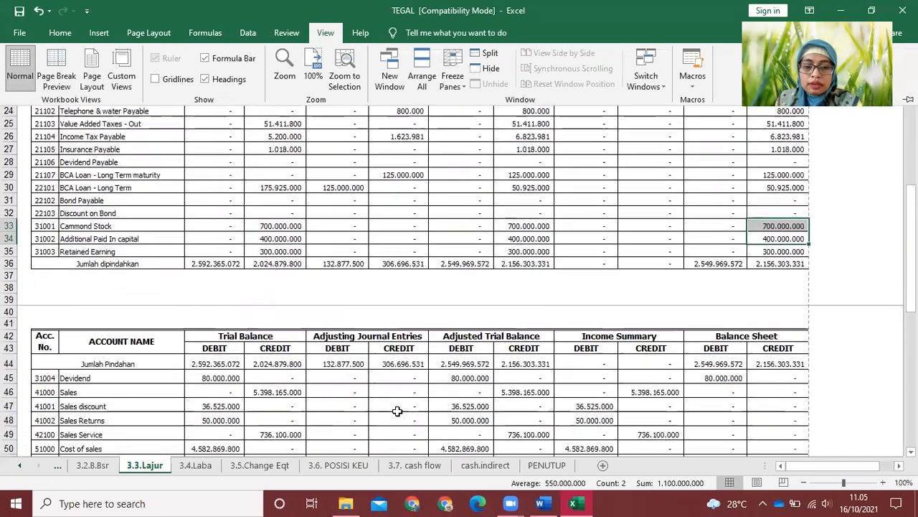
scroll(397, 411, "down", 12)
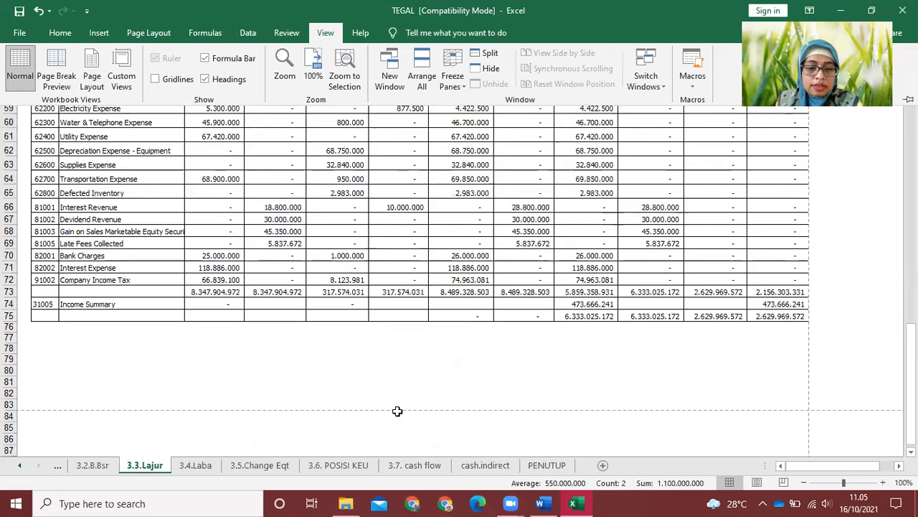
scroll(397, 410, "up", 1)
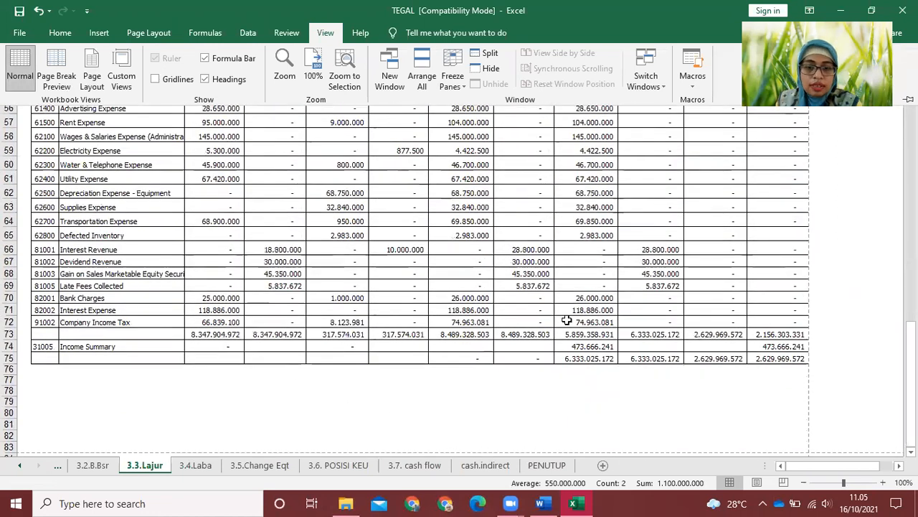
left_click_drag(793, 346, 569, 346)
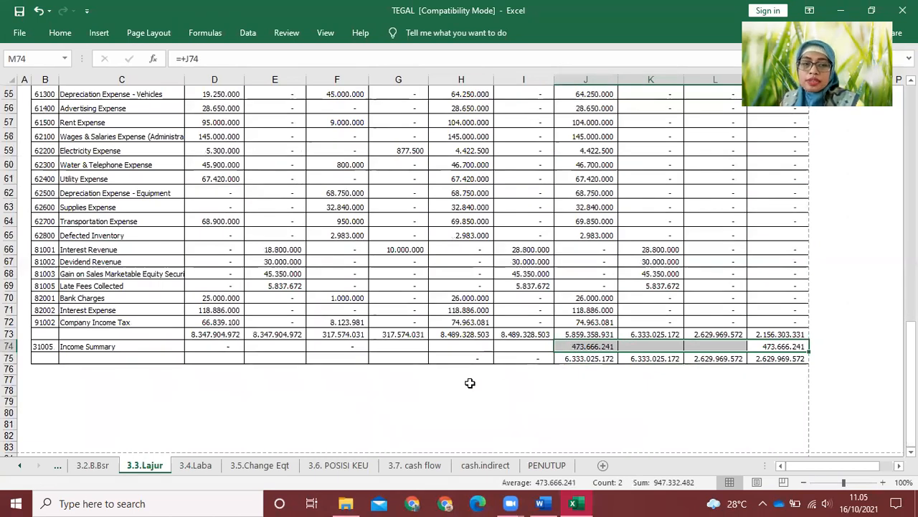
left_click_drag(122, 322, 796, 322)
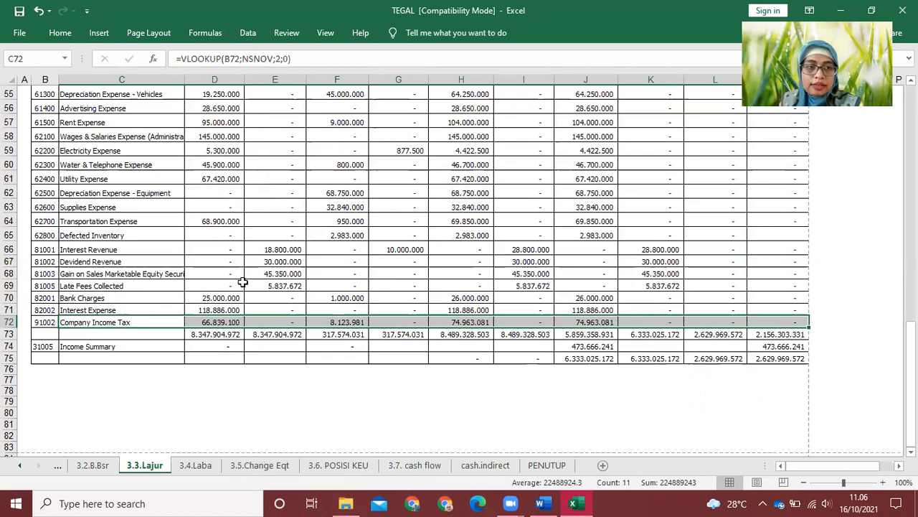
scroll(242, 273, "up", 14)
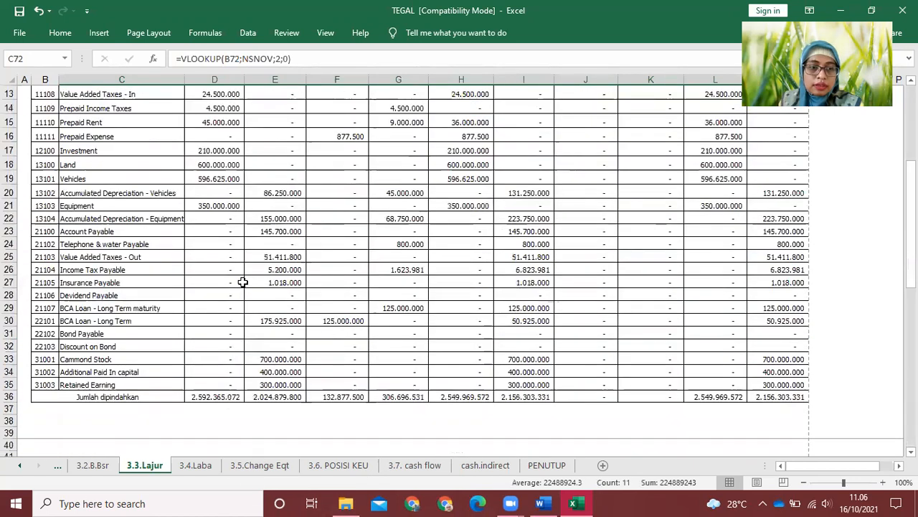
Show the 3.4.Laba income statement in a restored window and open the recent workbook Work sheet Terus jaya
left_click(195, 464)
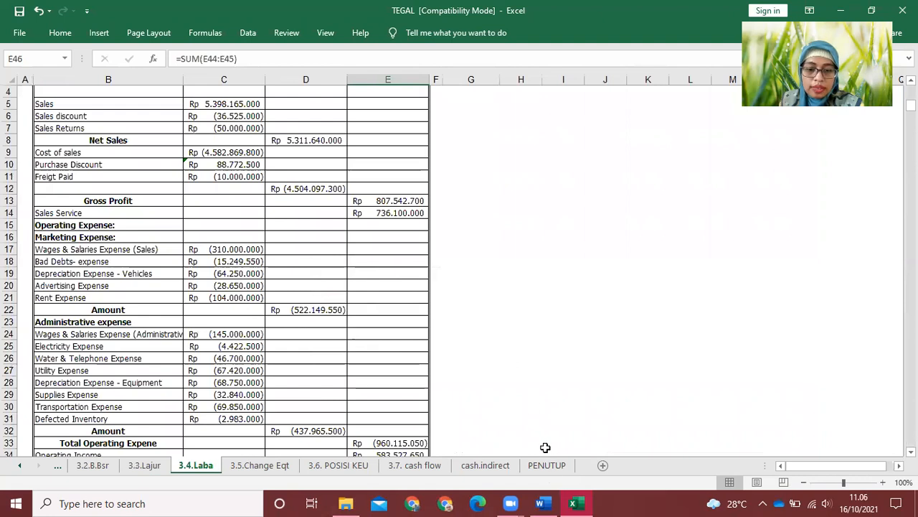
left_click(872, 11)
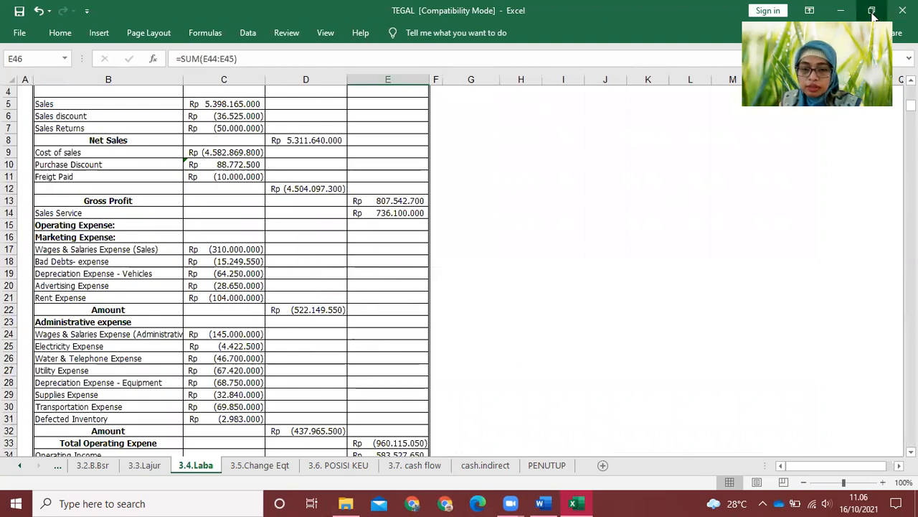
left_click(385, 41)
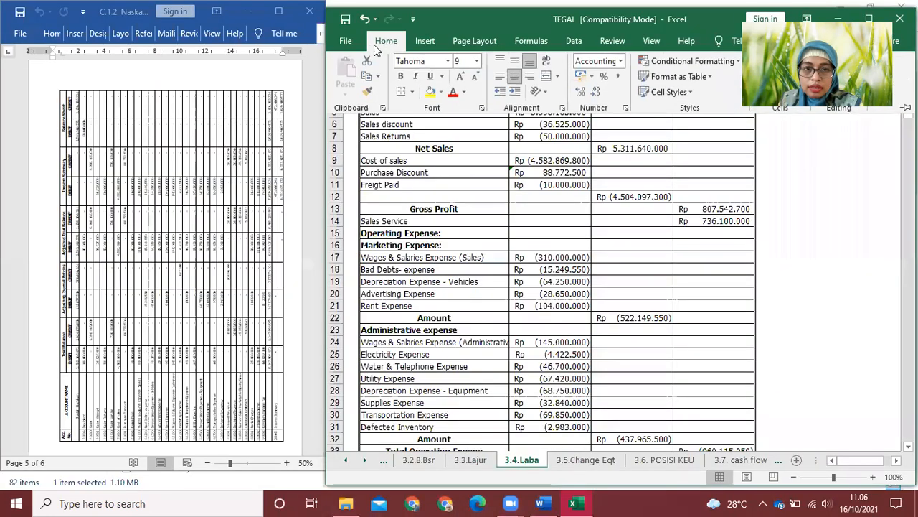
left_click(345, 41)
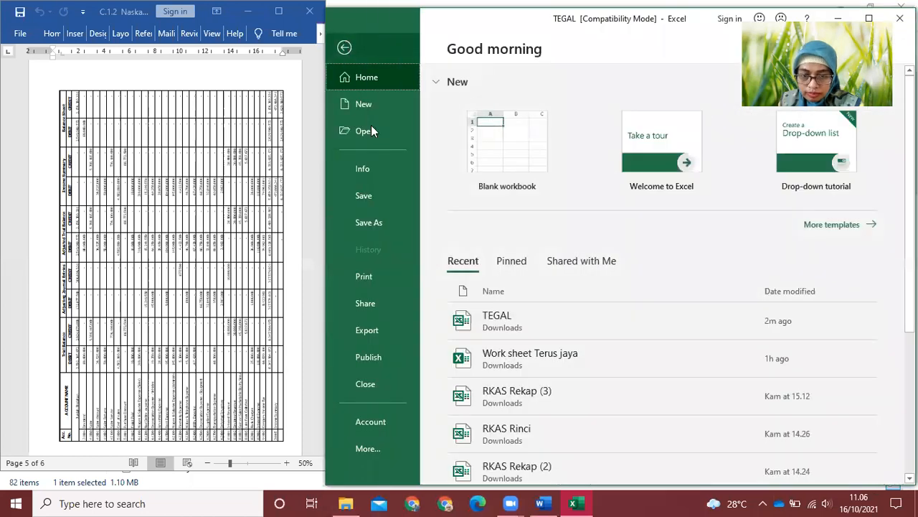
left_click(538, 360)
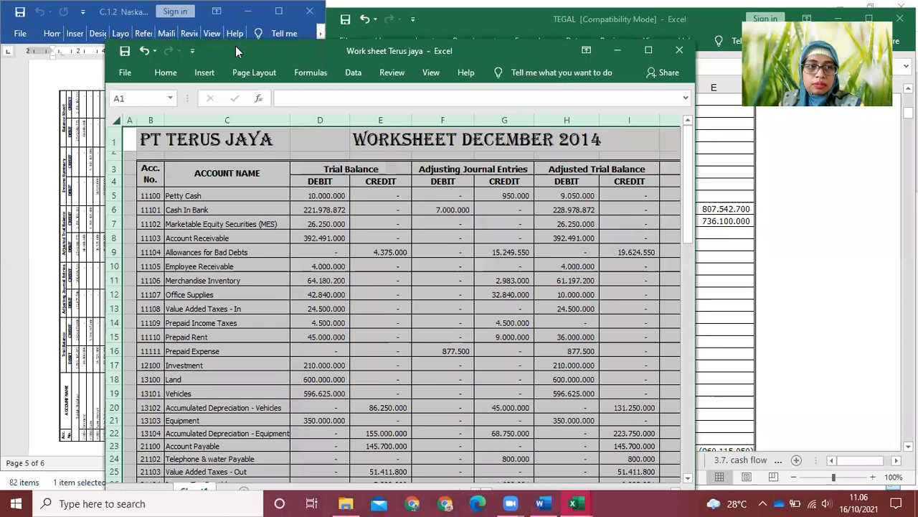
Place the Work sheet Terus jaya window over the question document, zoom it out to 70%, and bring the TEGAL workbook forward
left_click_drag(235, 46, 126, 9)
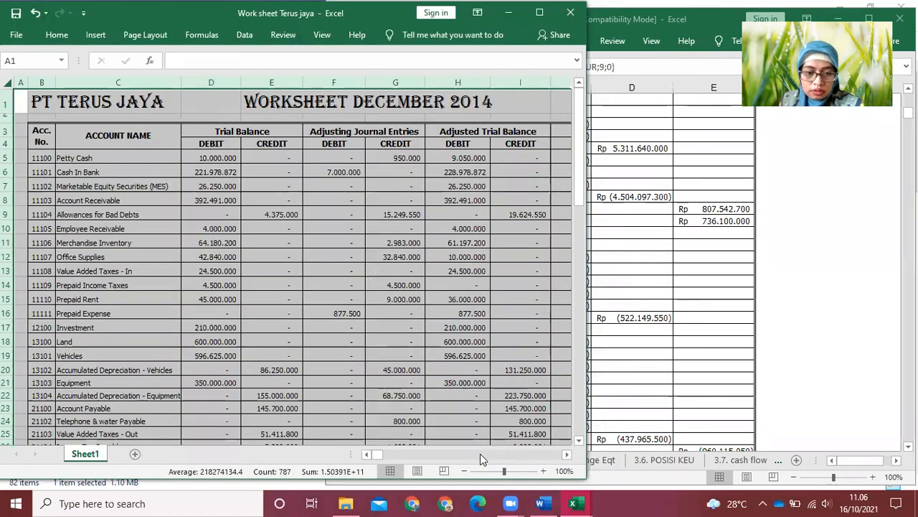
left_click(465, 470)
left_click(448, 331)
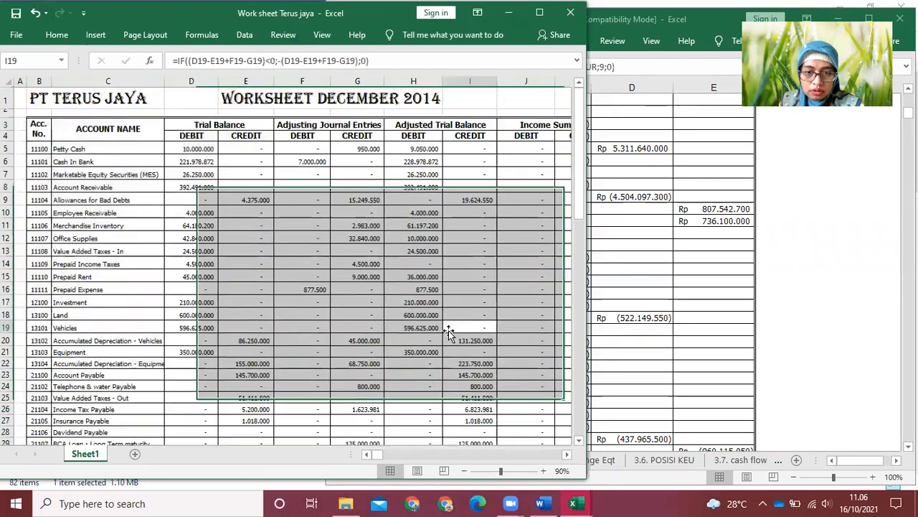
left_click(464, 471)
left_click(464, 471)
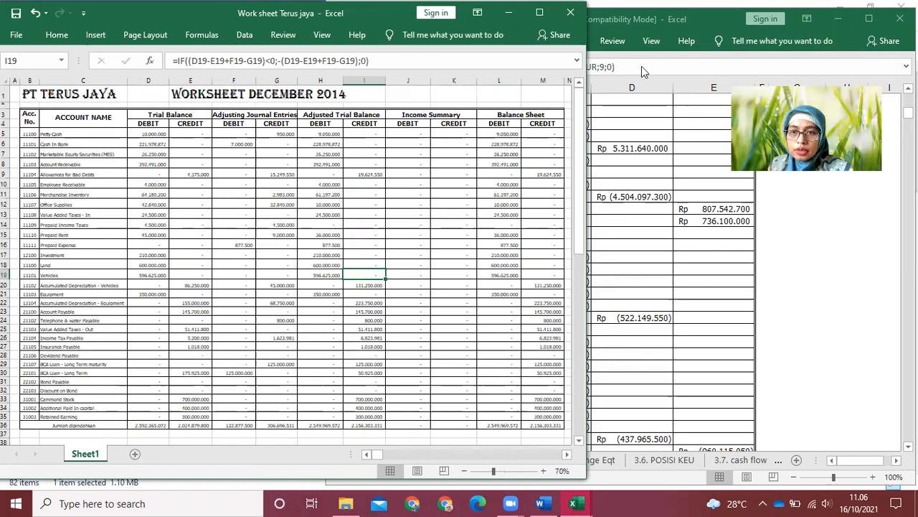
left_click(869, 18)
left_click(873, 12)
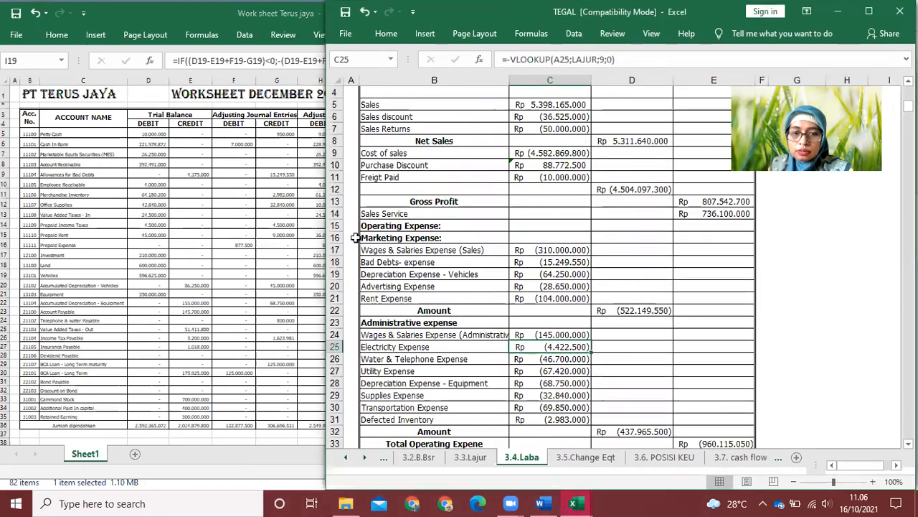
Try to restore the collapsed Operating Expense row above Marketing Expense by adjusting its boundary, and decline replacing existing data
left_click_drag(328, 243, 367, 227)
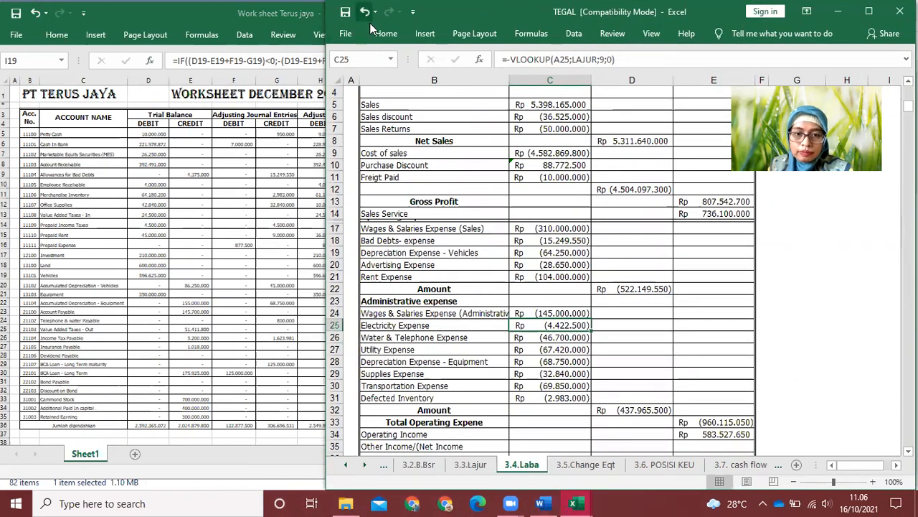
double_click(337, 221)
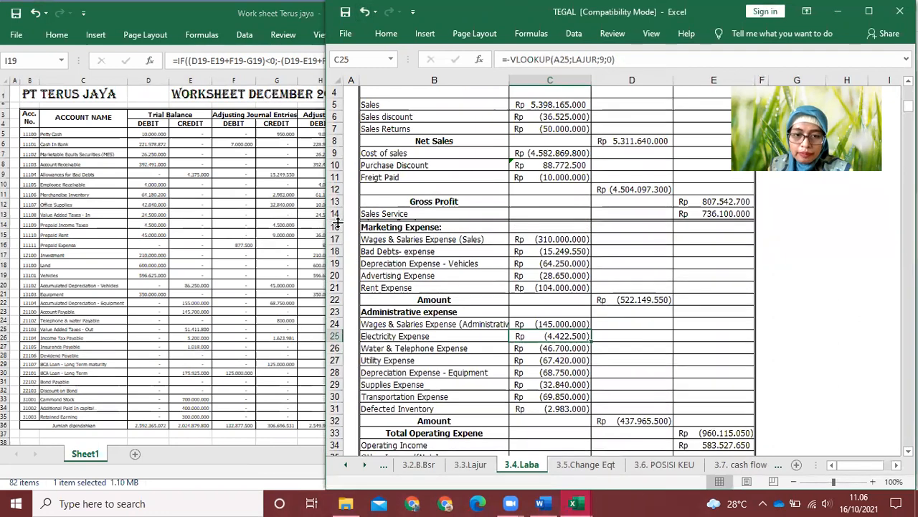
left_click_drag(335, 219, 338, 221)
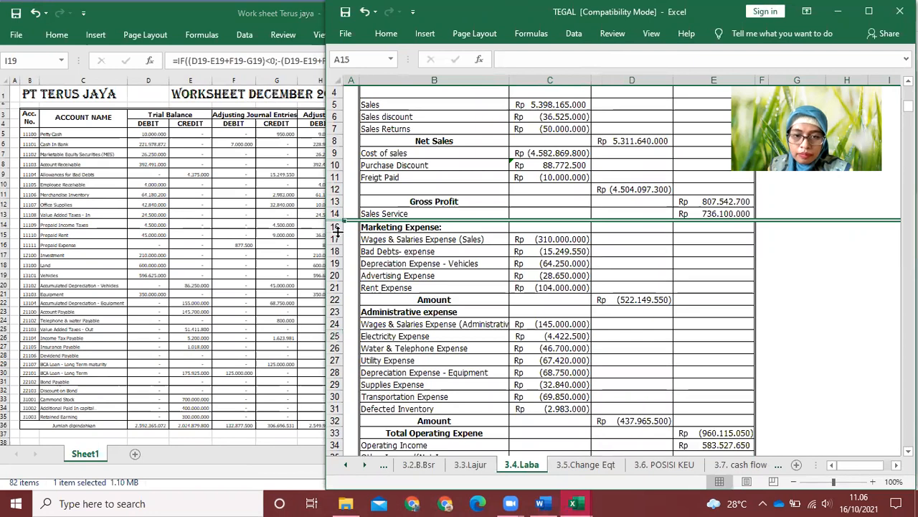
left_click(367, 227)
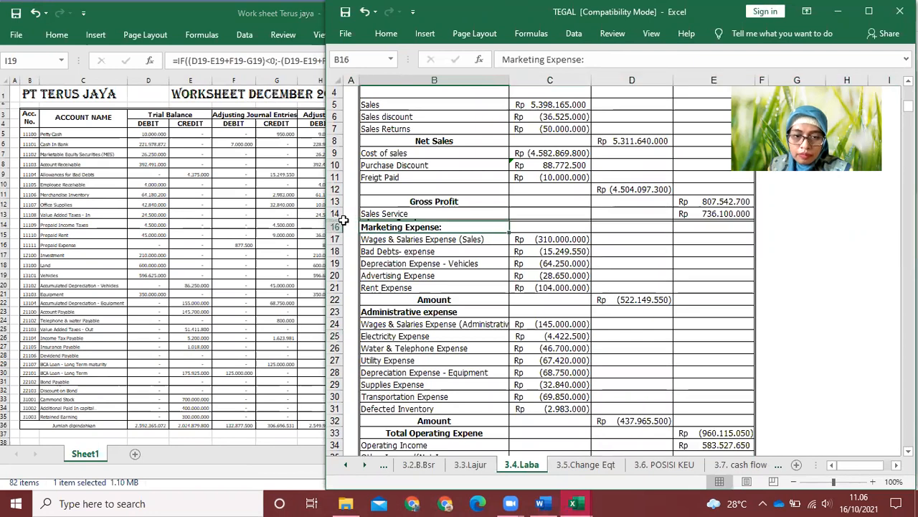
left_click_drag(337, 219, 336, 220)
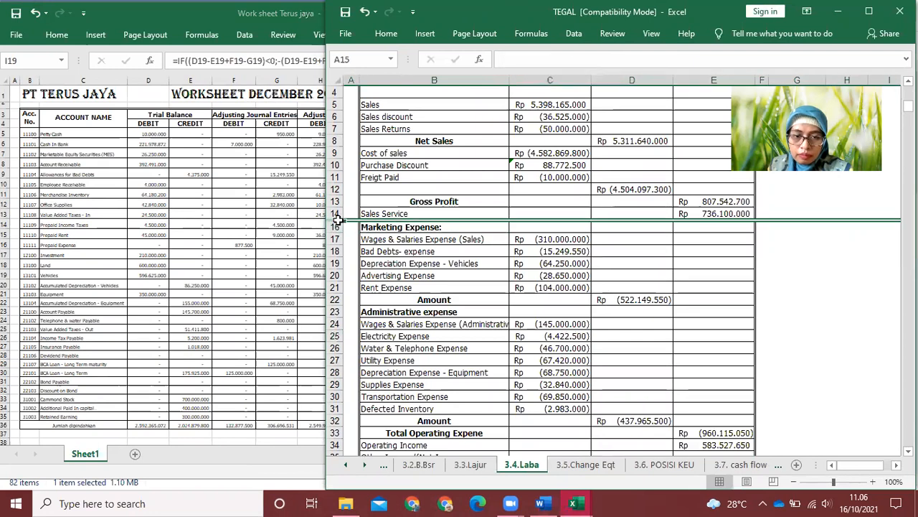
left_click(341, 214)
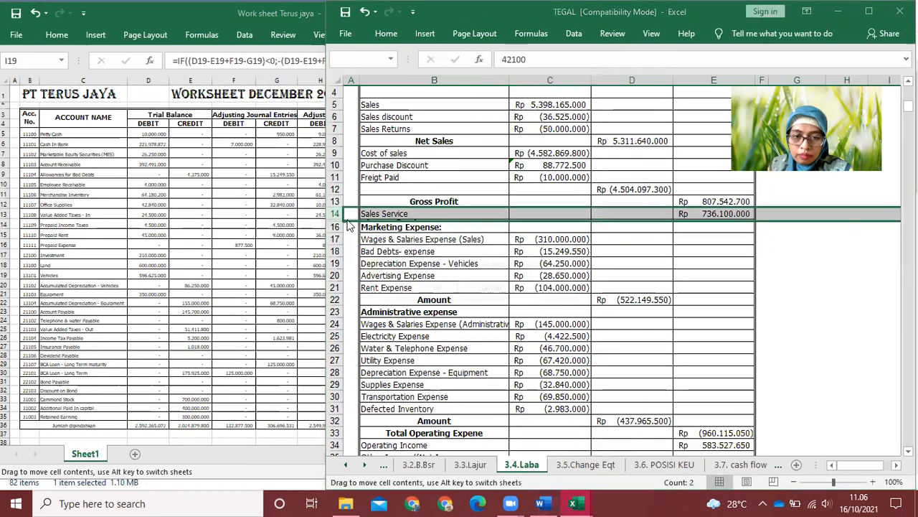
left_click_drag(348, 224, 348, 226)
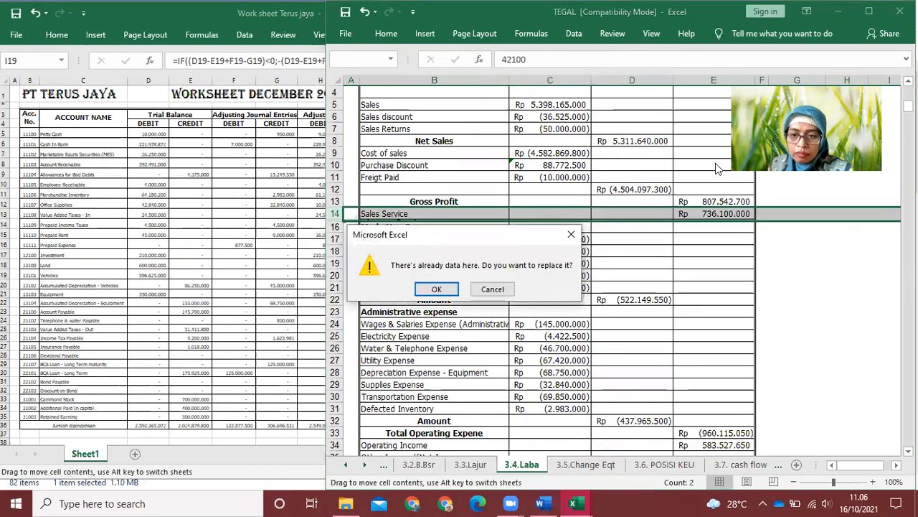
left_click(498, 291)
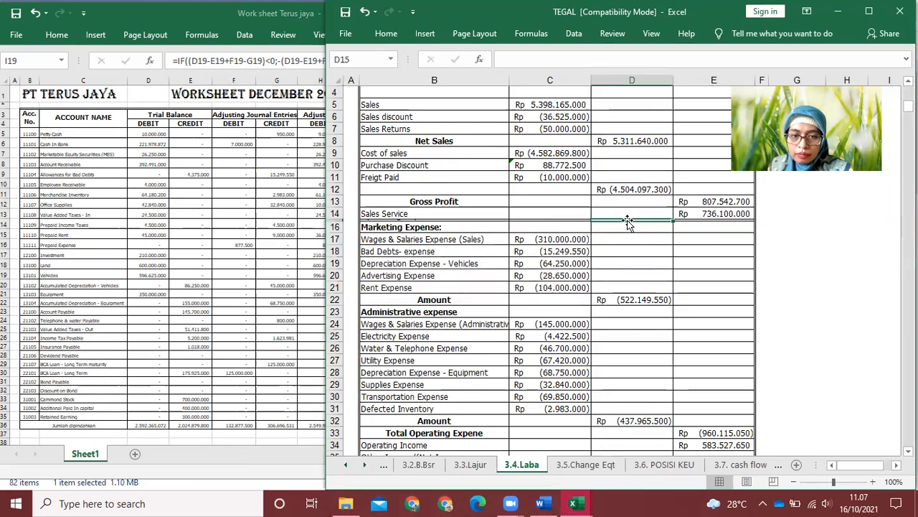
Set the row height of the collapsed Operating Expense row, row 15, to 15
left_click(329, 220)
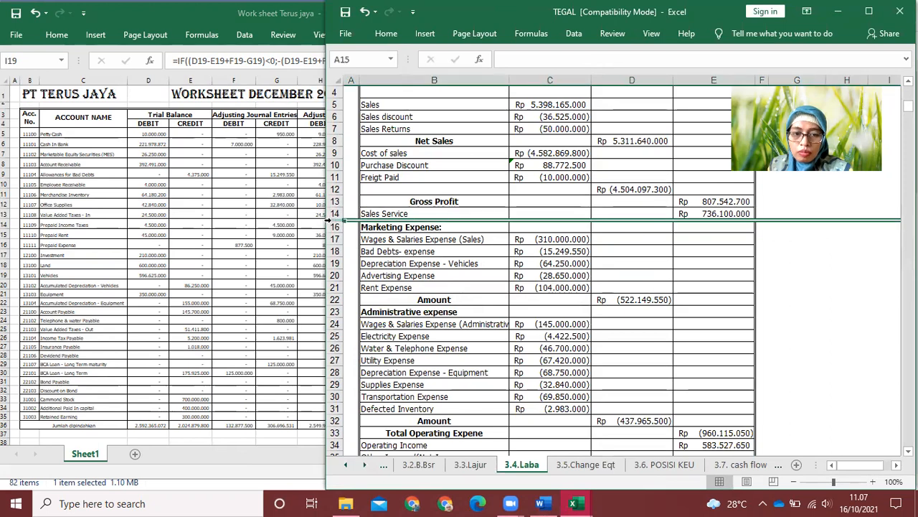
right_click(332, 223)
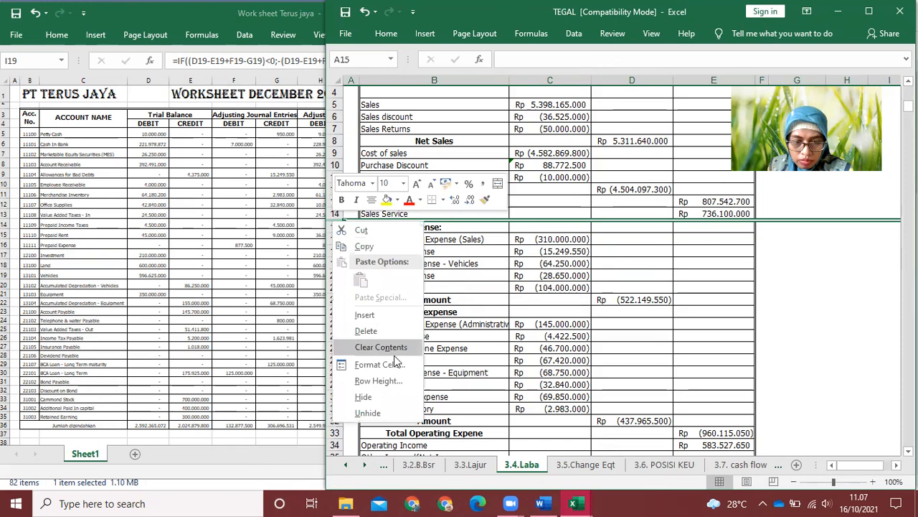
left_click(373, 381)
type("15")
key("Return")
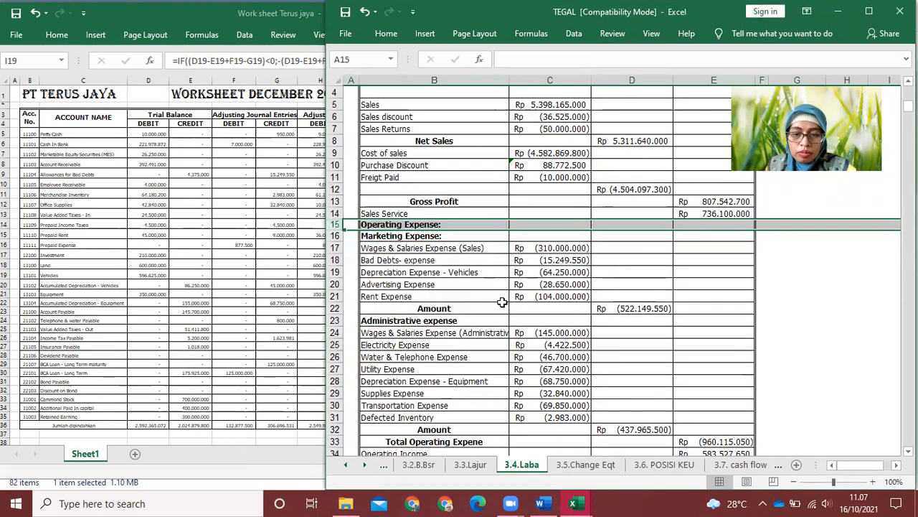
Narrow the TEGAL window so the whole Terus Jaya worksheet shows beside it, and zoom the income statement out to 70%
scroll(584, 278, "up", 1)
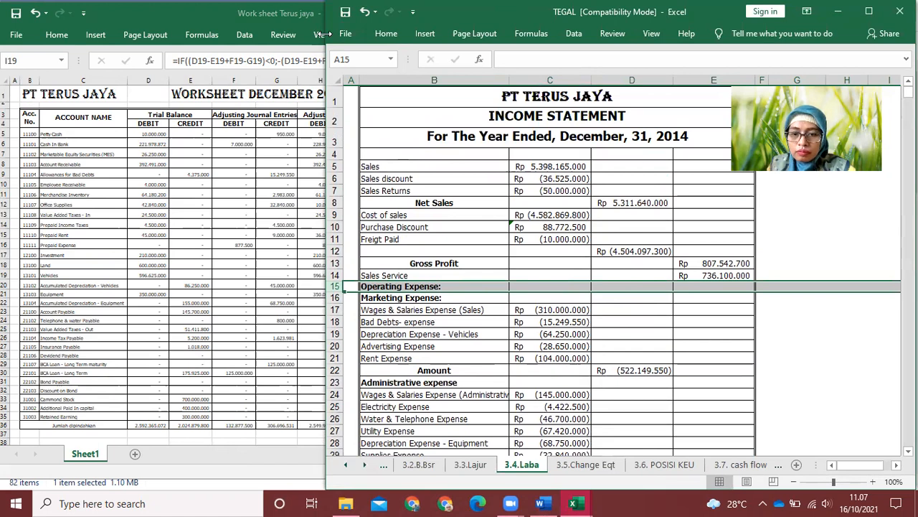
left_click_drag(325, 35, 572, 35)
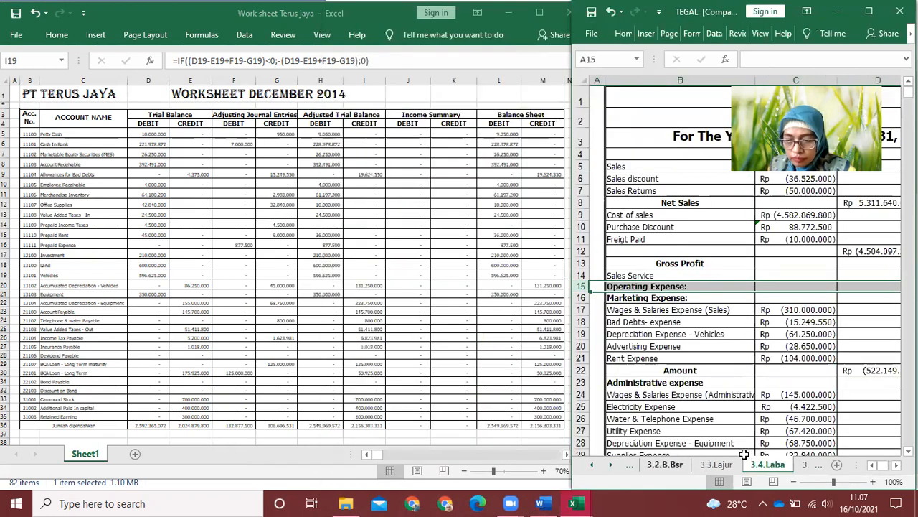
left_click(793, 482)
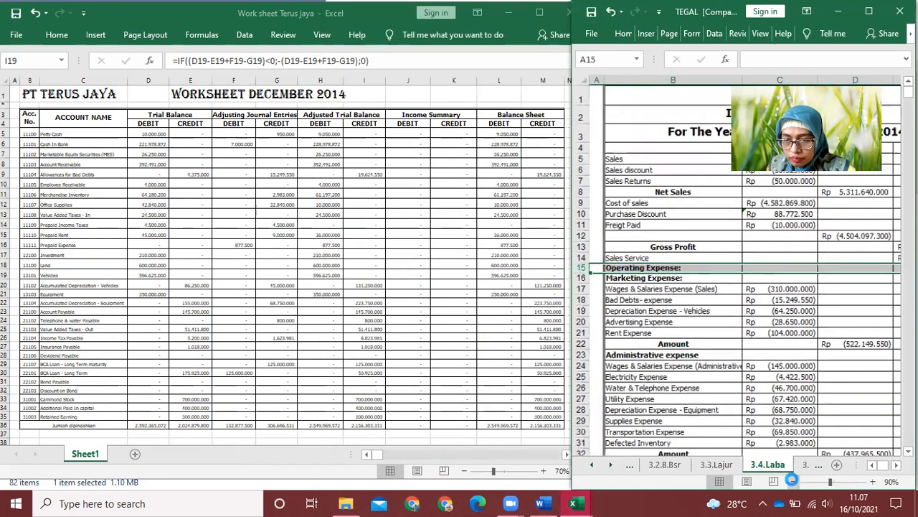
left_click(793, 481)
left_click(792, 481)
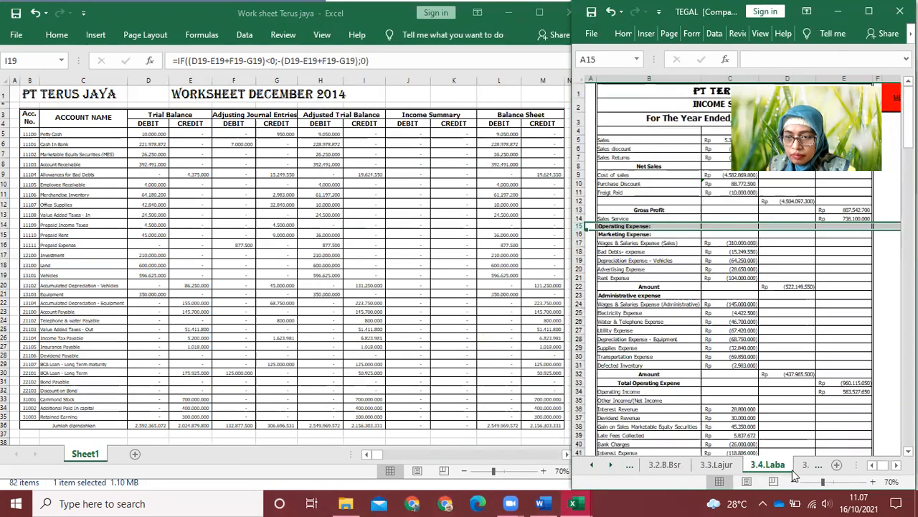
Look over the income statement from its heading down to Income After Taxes at 70% zoom
left_click(871, 480)
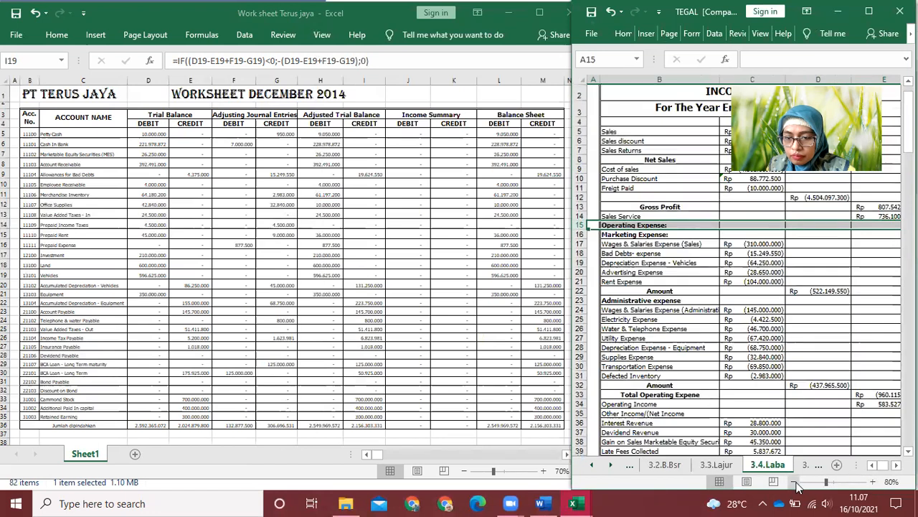
left_click(794, 482)
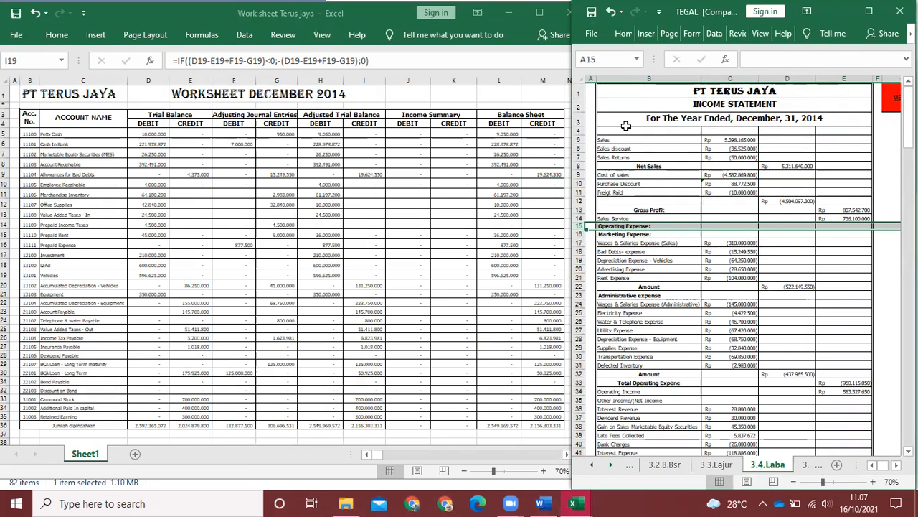
left_click(650, 156)
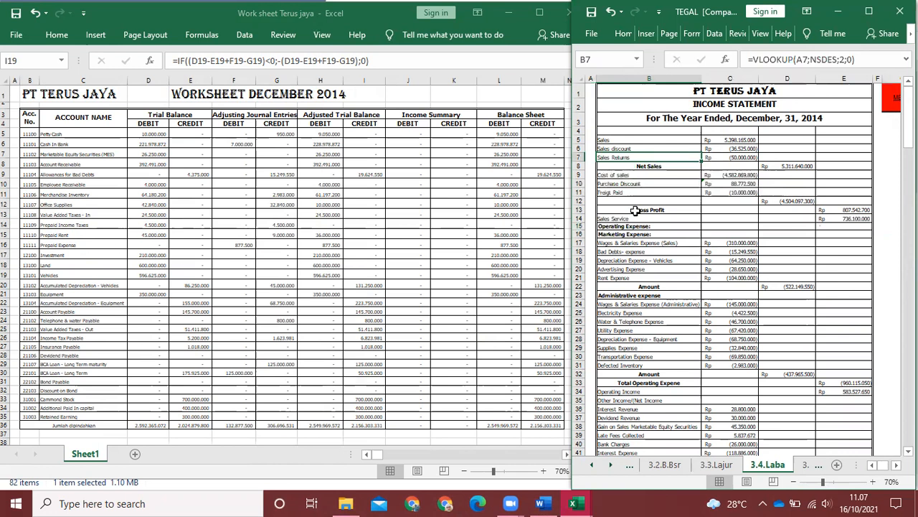
left_click(715, 102)
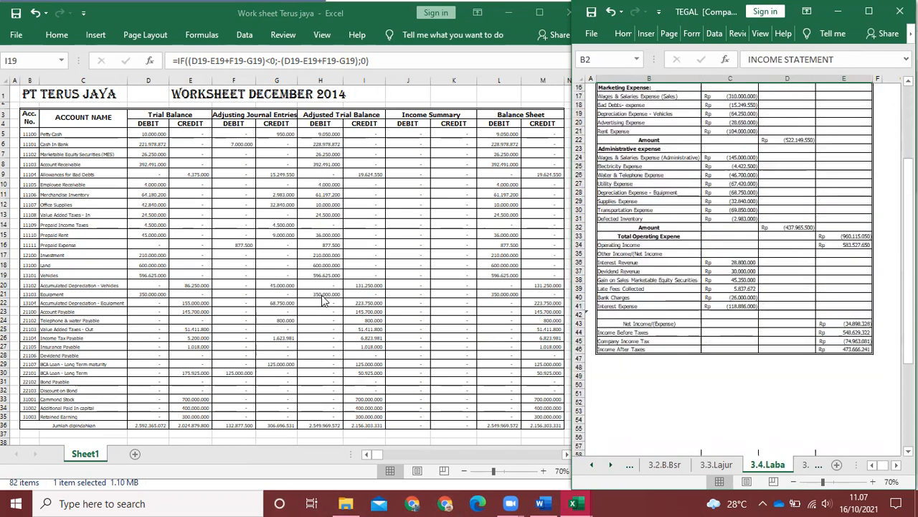
Show the second part of the Terus Jaya worksheet and highlight account numbers 41000 through 91002
left_click(217, 353)
scroll(217, 353, "down", 11)
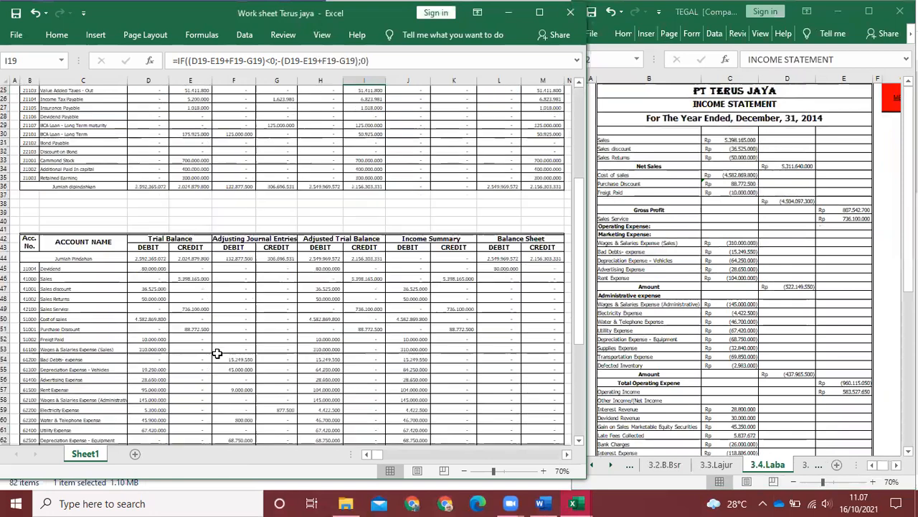
scroll(164, 223, "down", 1)
scroll(164, 223, "down", 1)
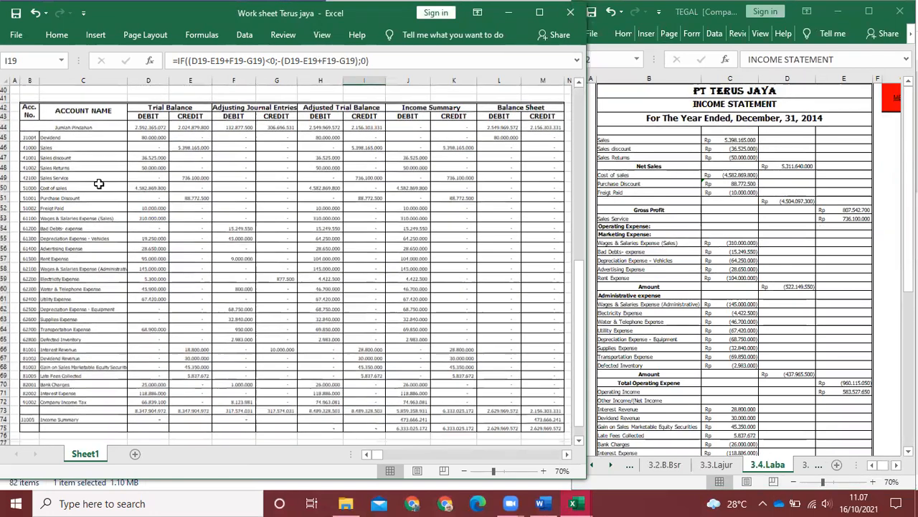
left_click_drag(30, 147, 33, 403)
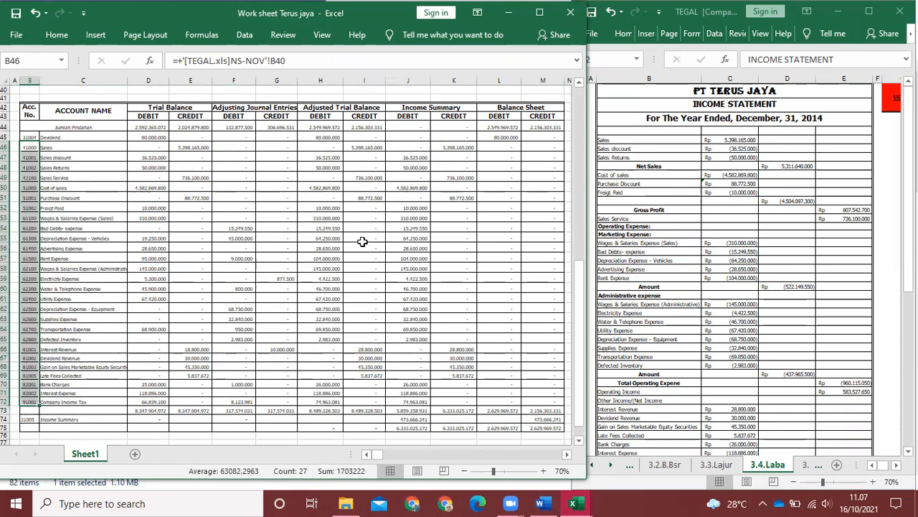
Highlight the Sales, Sales discount and Sales Returns rows across the worksheet through the Balance Sheet columns to compare them with Net Sales
left_click(57, 208)
left_click(45, 170)
left_click_drag(46, 148, 536, 165)
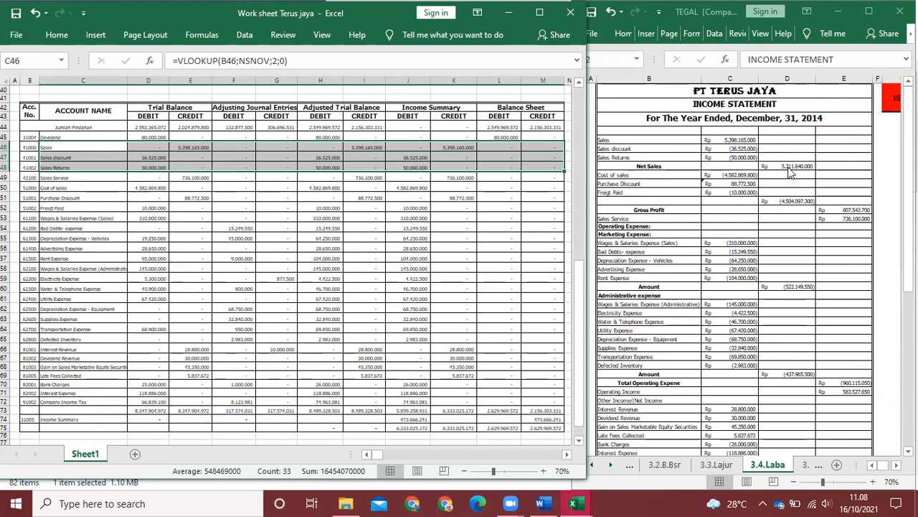
Highlight the Cost of sales, Purchase Discount and Freigt Paid rows from the account name through the Income Summary columns
left_click_drag(53, 177, 57, 187)
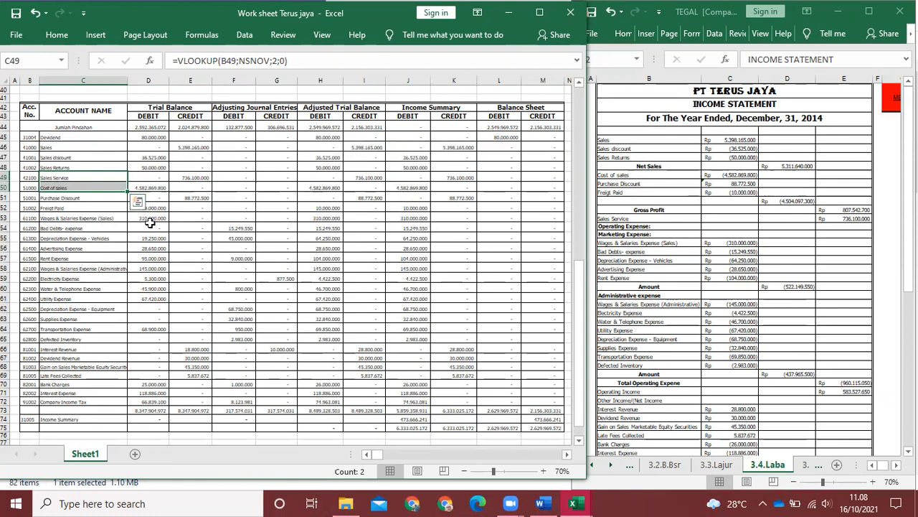
left_click(108, 198)
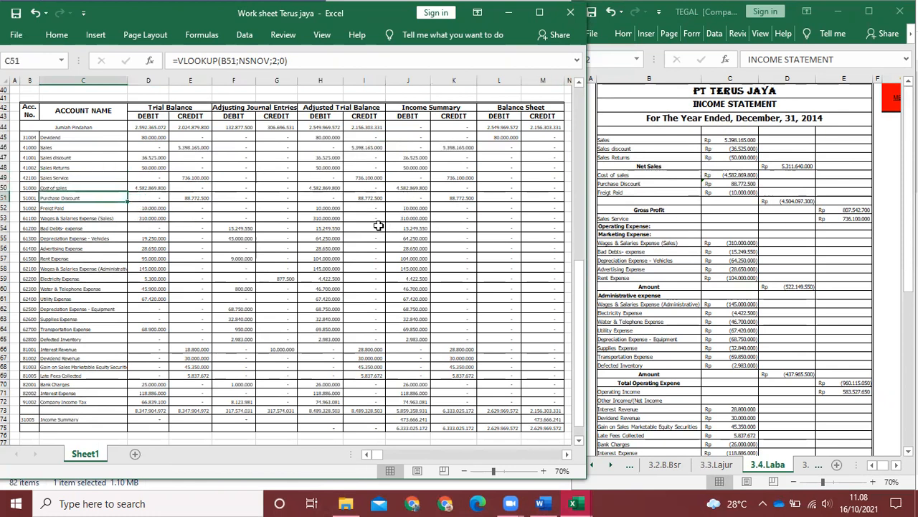
left_click_drag(58, 168, 466, 185)
left_click(55, 196)
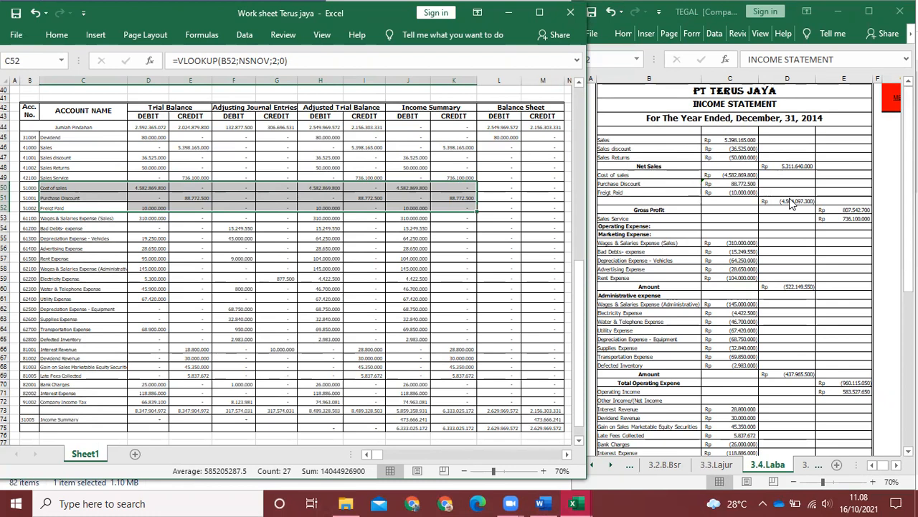
Inspect the Gross Profit amount's formula and the Sales Service line in the income statement
left_click(844, 217)
left_click(838, 210)
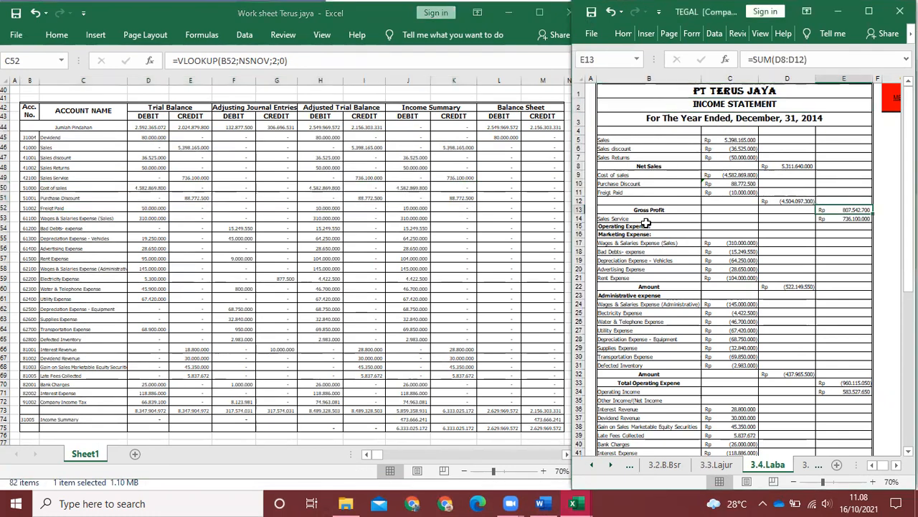
left_click(621, 219)
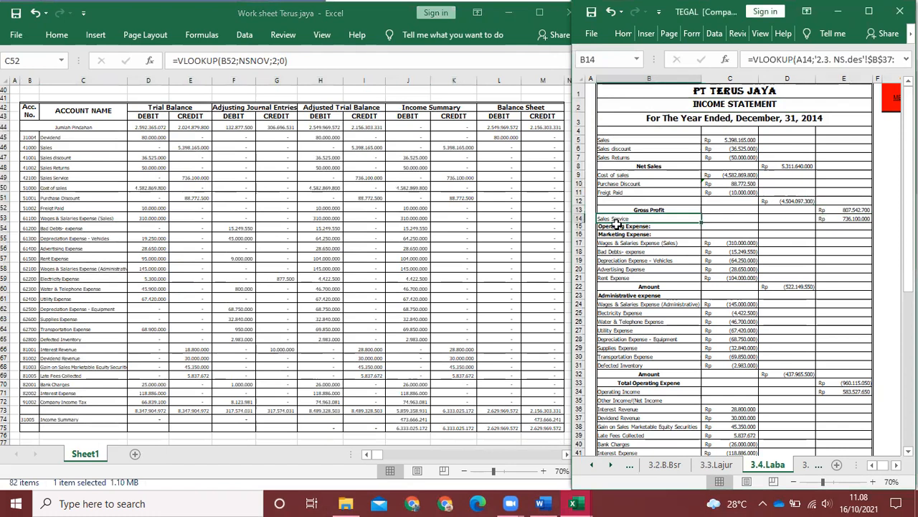
left_click(851, 217)
Highlight the income statement block from Sales to Gross Profit, and check the lookup formula behind the Sales Service amount
left_click_drag(610, 140, 835, 207)
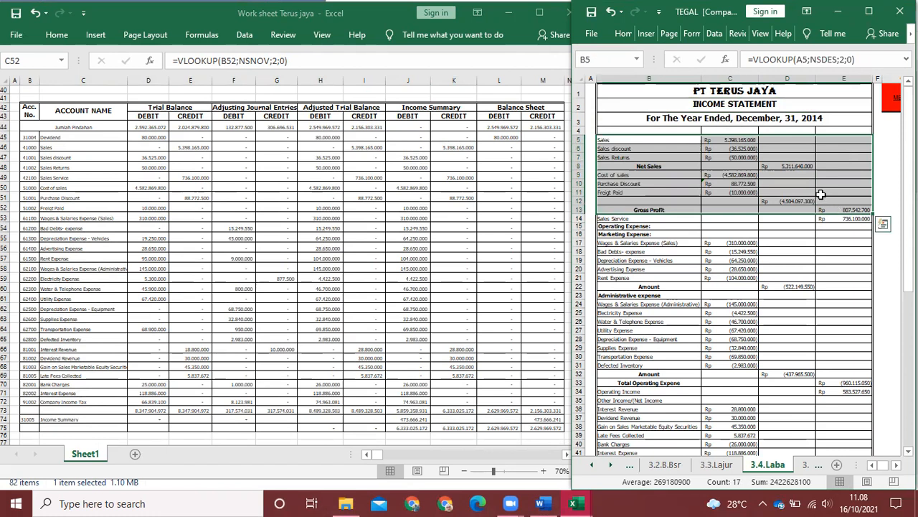
left_click(655, 268)
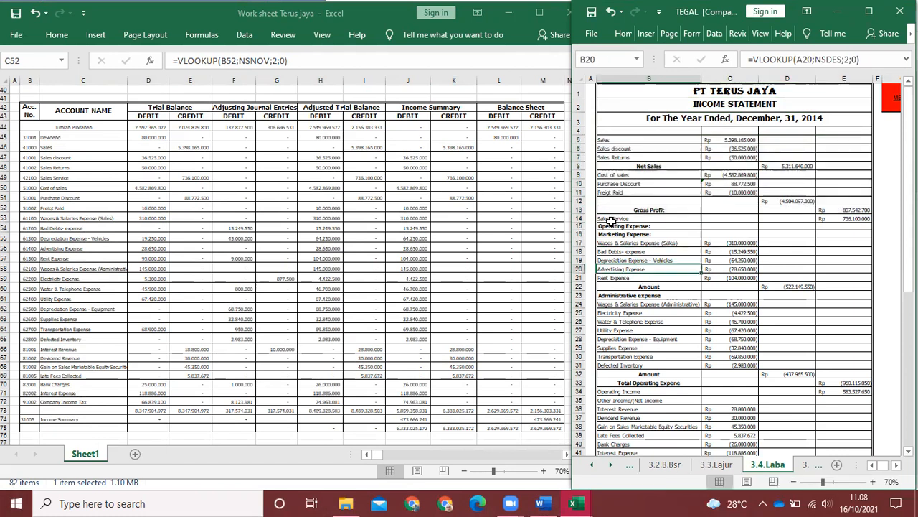
left_click(611, 219)
left_click(858, 217)
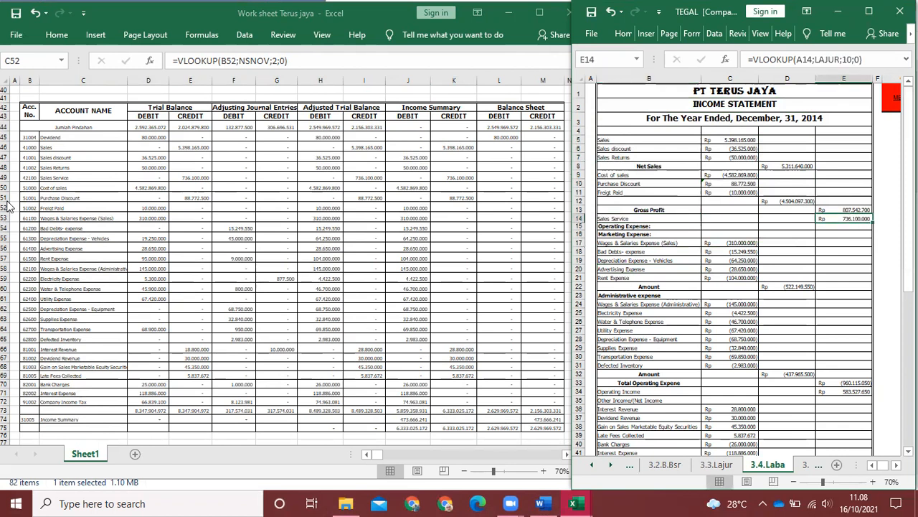
Highlight worksheet rows for accounts 41000 to 51002, and those for marketing expense accounts 61100 to 61500, across all columns
left_click(32, 233)
left_click_drag(29, 148, 549, 206)
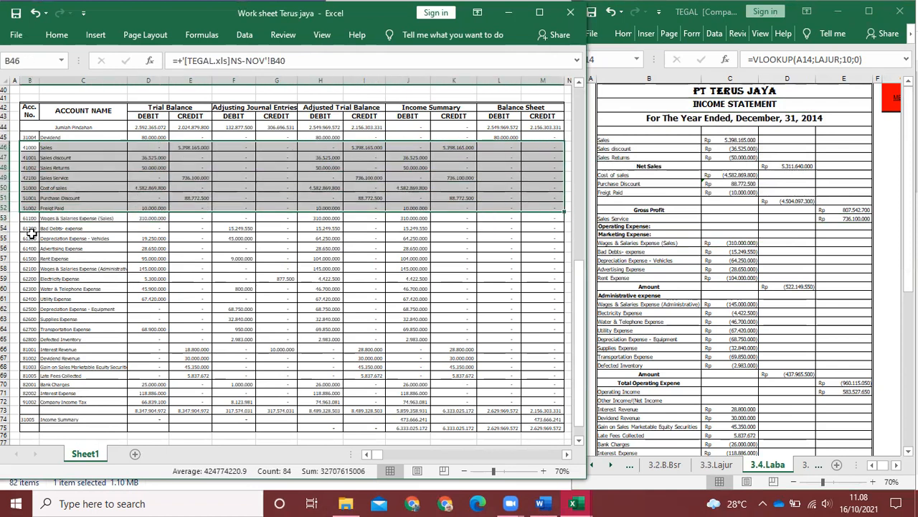
left_click_drag(26, 218, 37, 230)
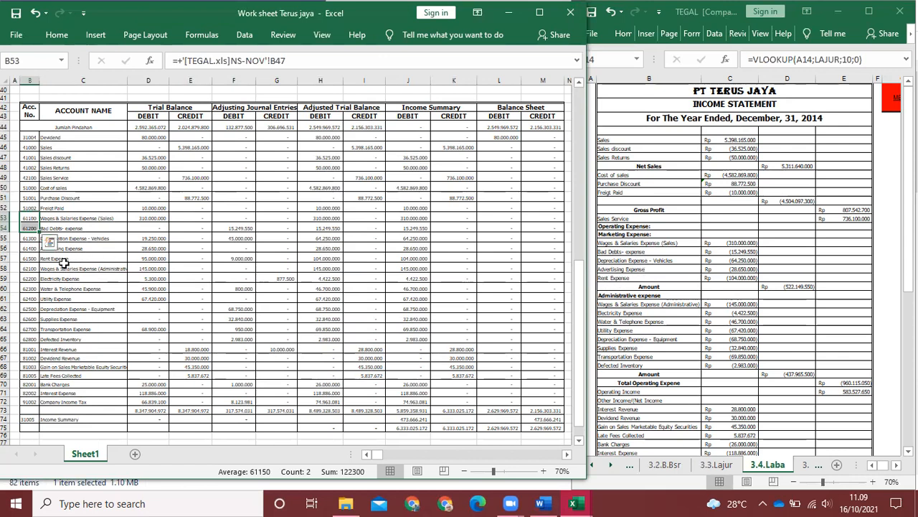
left_click_drag(75, 217, 76, 259)
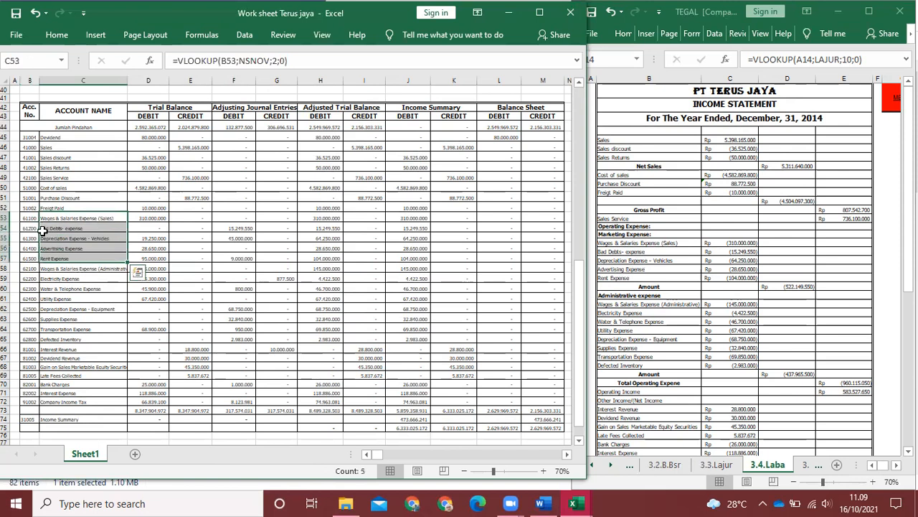
left_click_drag(29, 217, 439, 261)
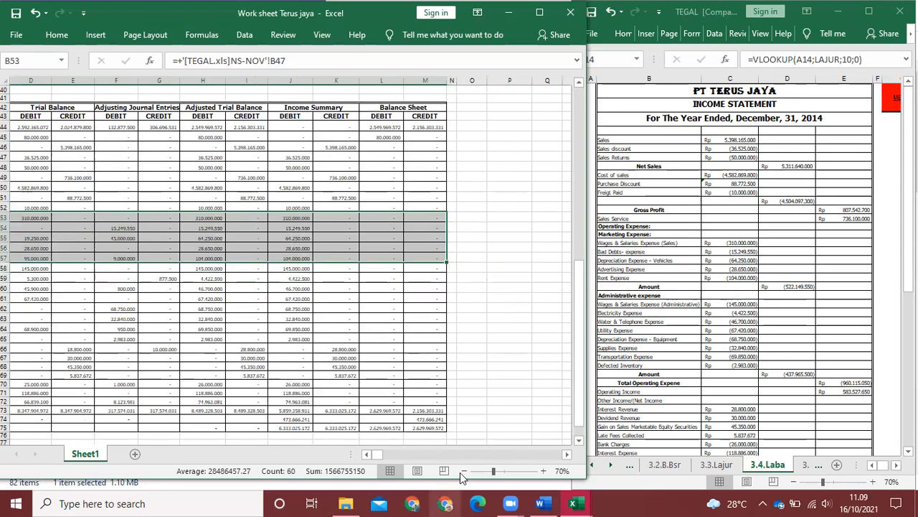
left_click(366, 455)
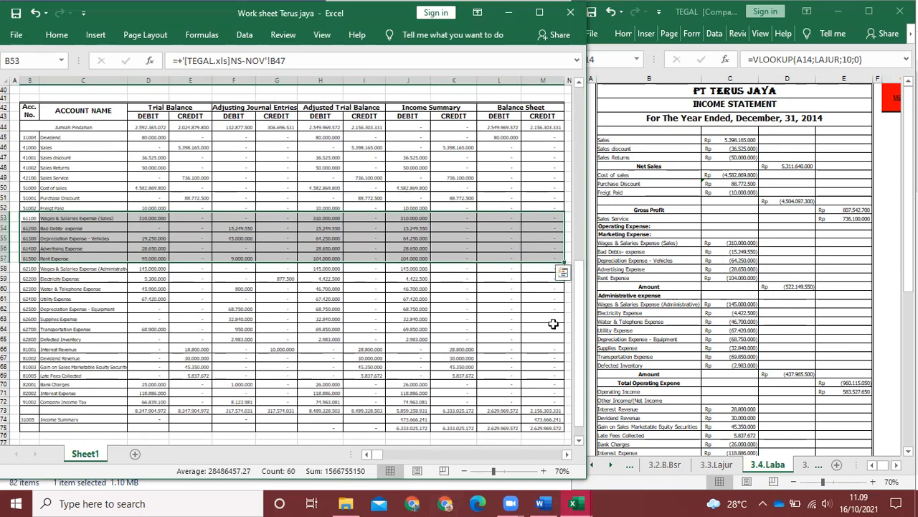
Highlight the administrative expense accounts 62100 to 62800 in the worksheet and their matching amounts in the income statement
left_click(65, 279)
left_click_drag(60, 268, 61, 340)
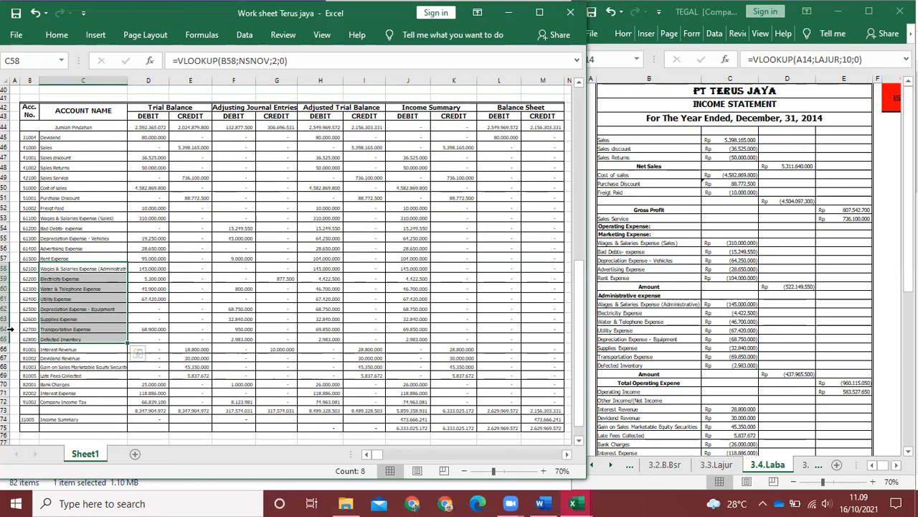
left_click(715, 320)
left_click_drag(717, 304, 730, 365)
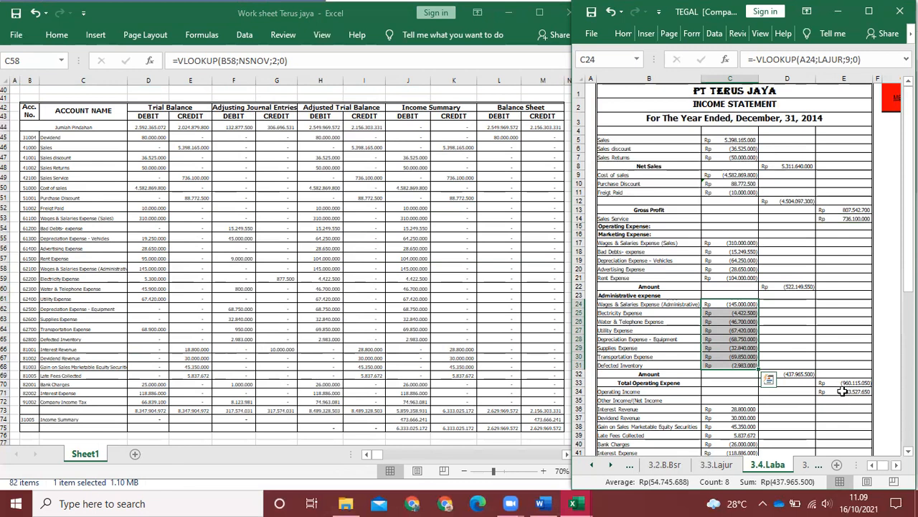
Inspect the marketing and administrative expense subtotals and the formulas for Total Operating Expense and Operating Income
left_click(803, 286)
left_click(788, 373)
left_click(861, 384)
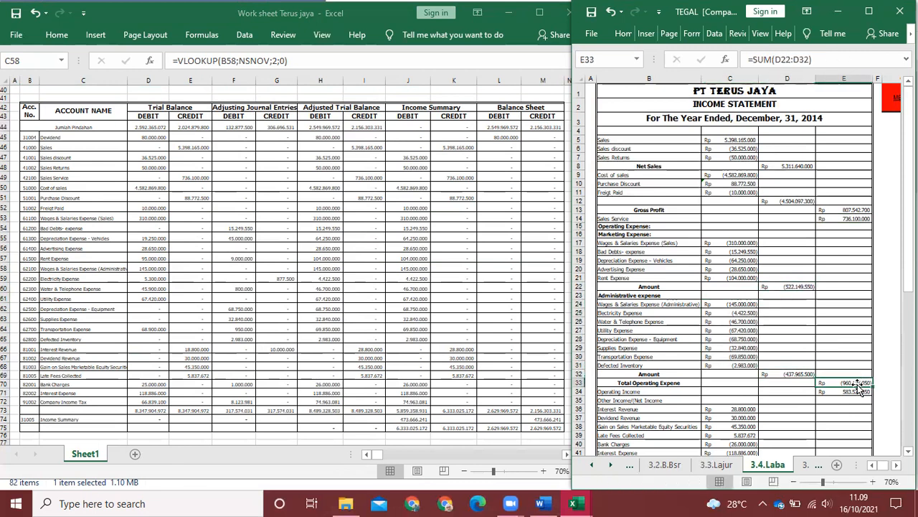
left_click(863, 391)
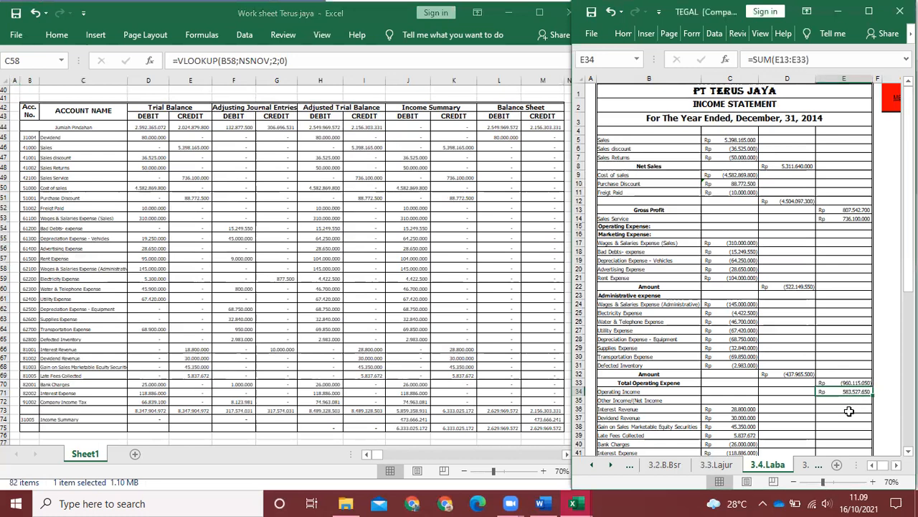
Compare the income statement's other income section with the worksheet by highlighting the adjusted revenue credits and the Bank Charges and Interest Expense rows
scroll(857, 406, "down", 3)
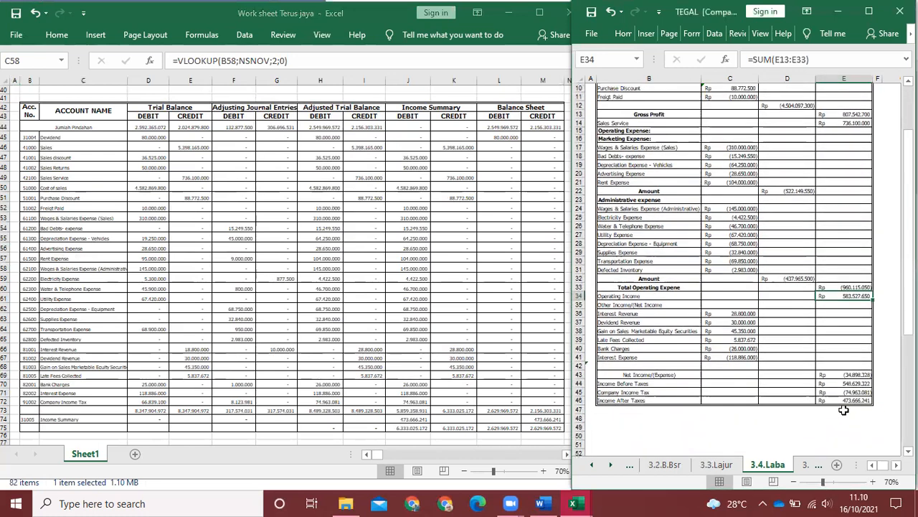
scroll(845, 409, "up", 1)
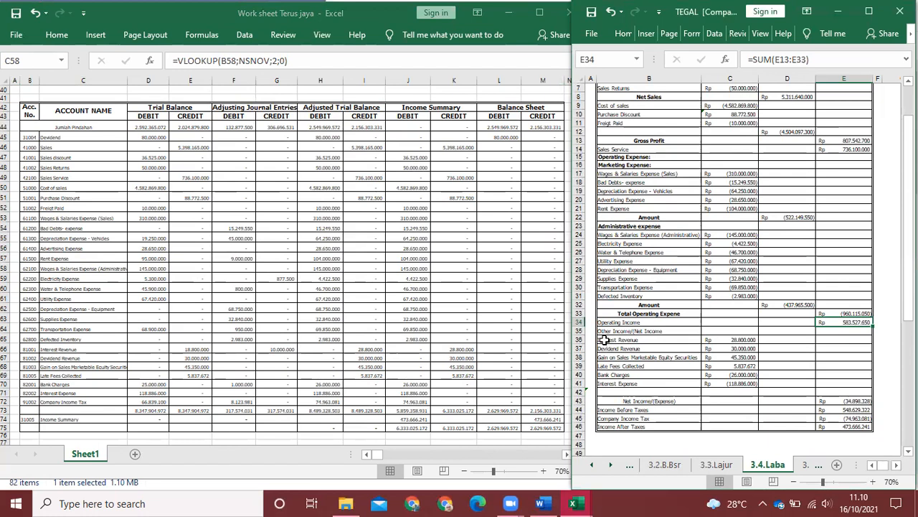
left_click(370, 353)
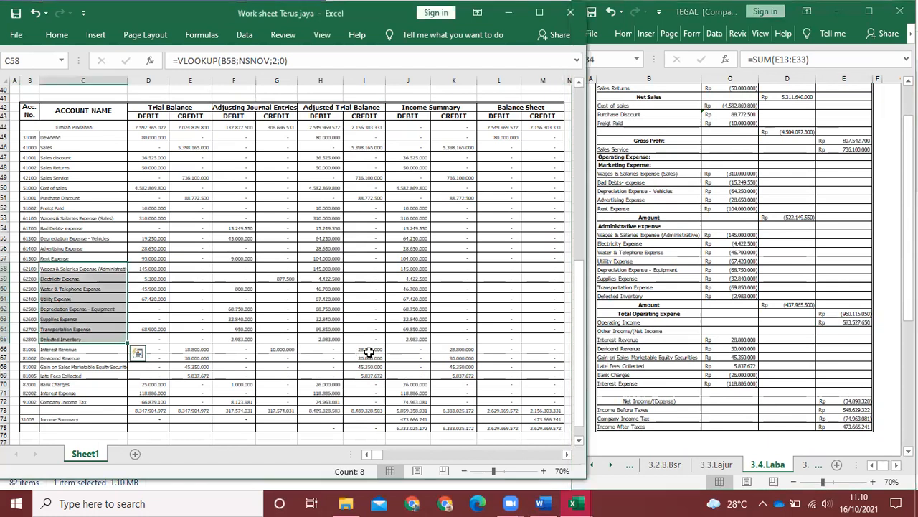
left_click_drag(369, 349, 368, 375)
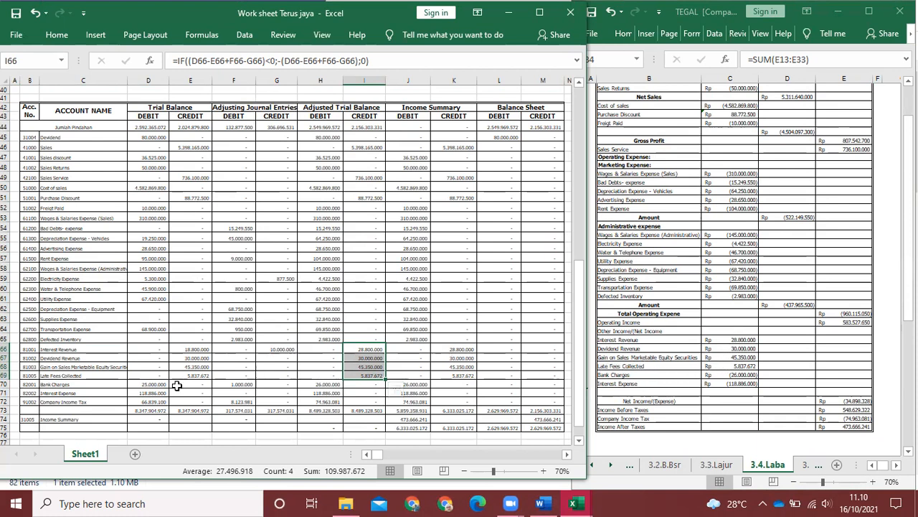
left_click_drag(34, 382, 545, 394)
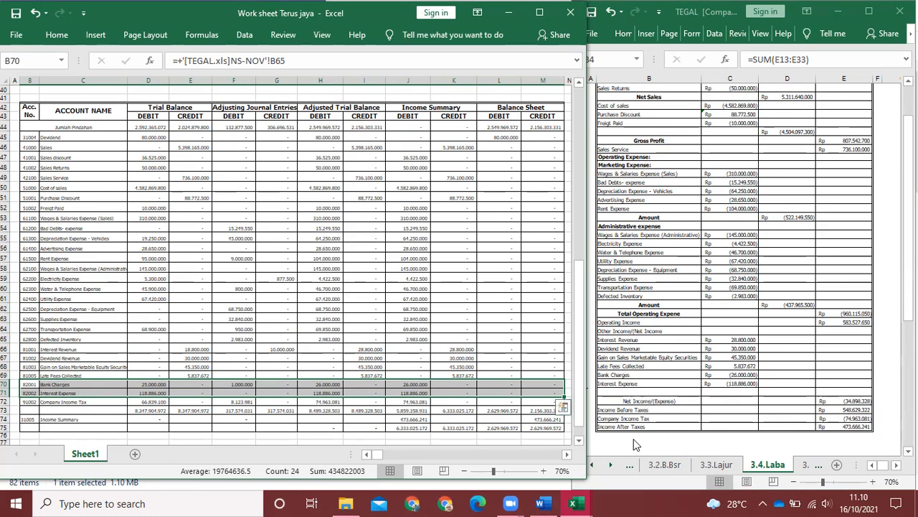
Highlight the Company Income Tax row in the worksheet and inspect the matching amount's formula in the income statement
left_click_drag(48, 402, 553, 407)
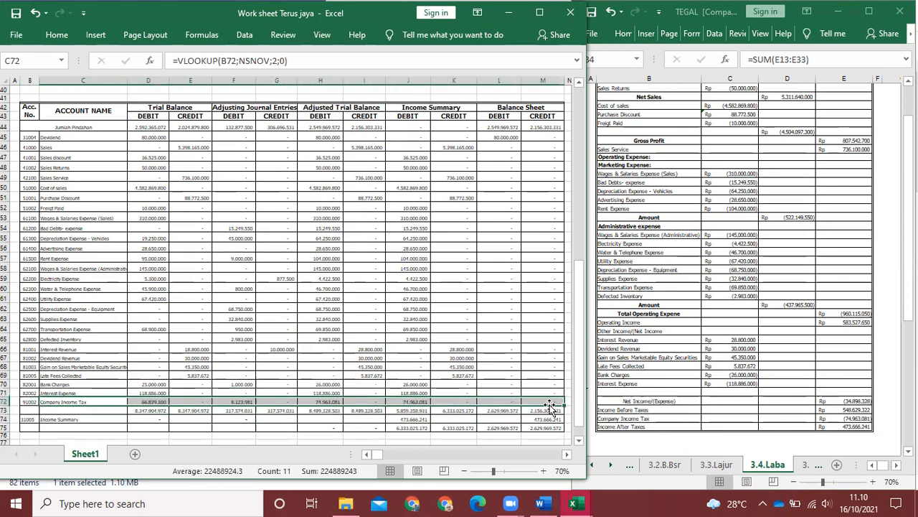
left_click(857, 426)
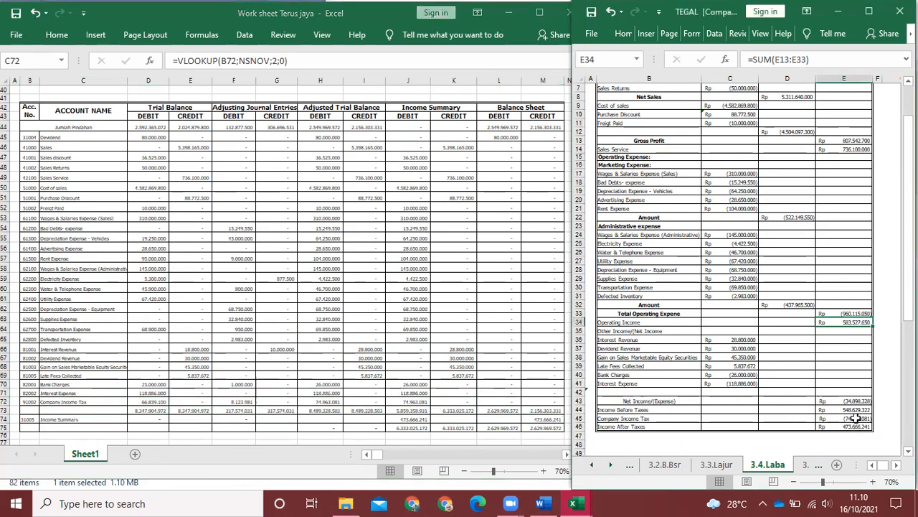
left_click(855, 418)
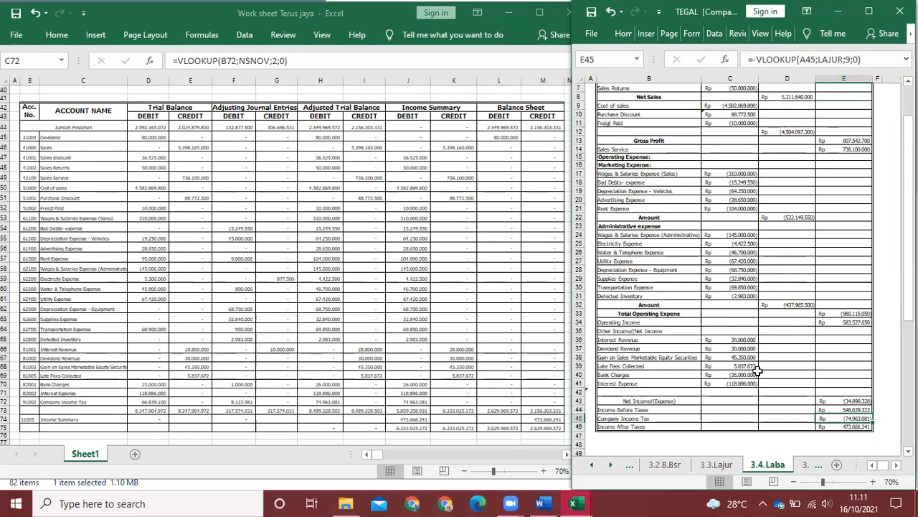
Open the 3.5.Change Eqt sheet in the TEGAL workbook and widen its window so all equity columns show
left_click(817, 466)
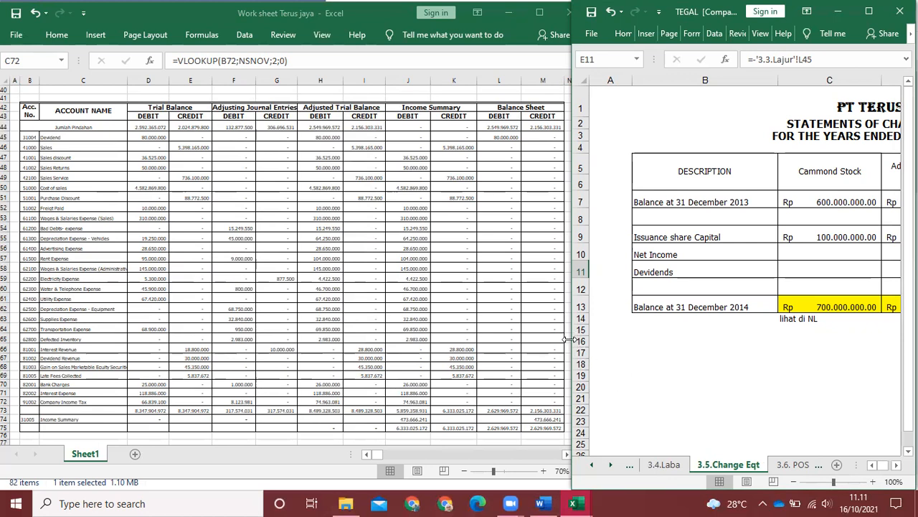
left_click_drag(570, 339, 301, 350)
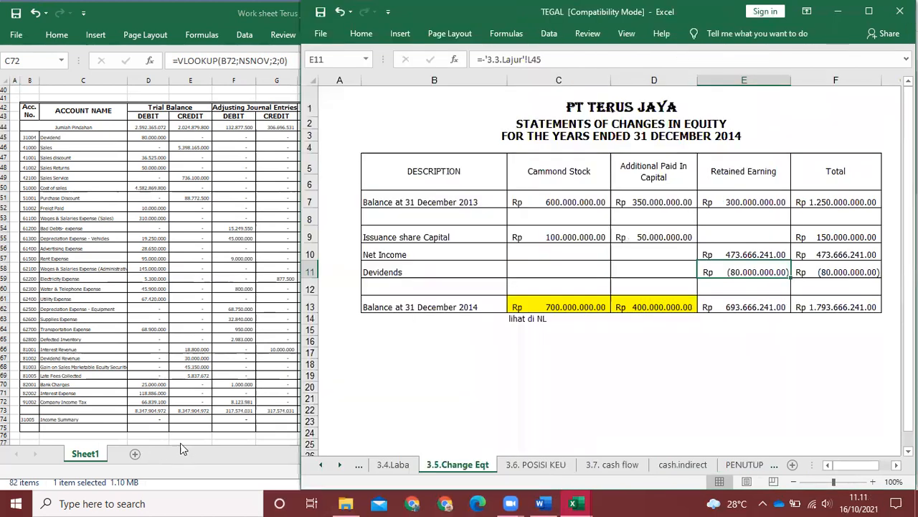
Bring the worksheet's Income Summary and Balance Sheet columns into view for comparison with the statement of changes in equity
left_click(189, 450)
mouse_move(373, 455)
left_mouse_down()
mouse_move(386, 453)
mouse_move(364, 454)
mouse_move(392, 455)
mouse_move(369, 455)
left_mouse_up()
left_click(364, 454)
left_click_drag(569, 456, 564, 454)
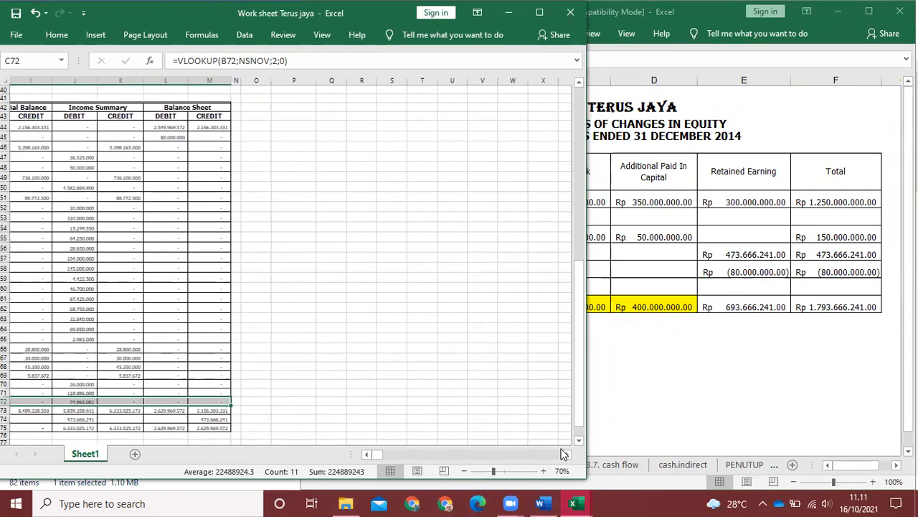
left_click(567, 454)
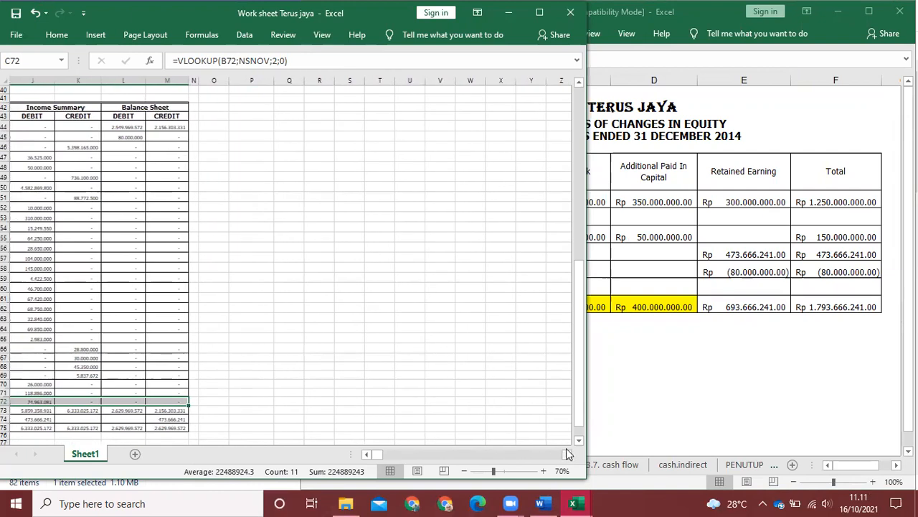
left_click(658, 379)
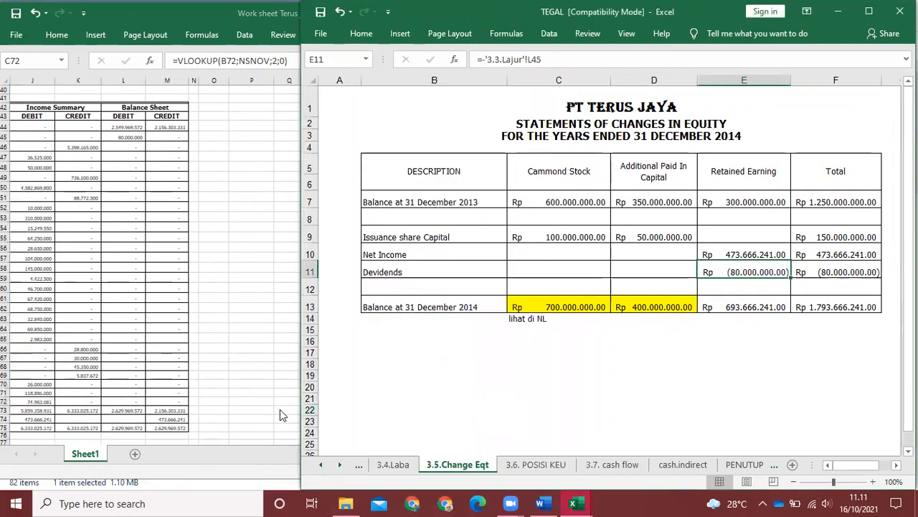
left_click(137, 304)
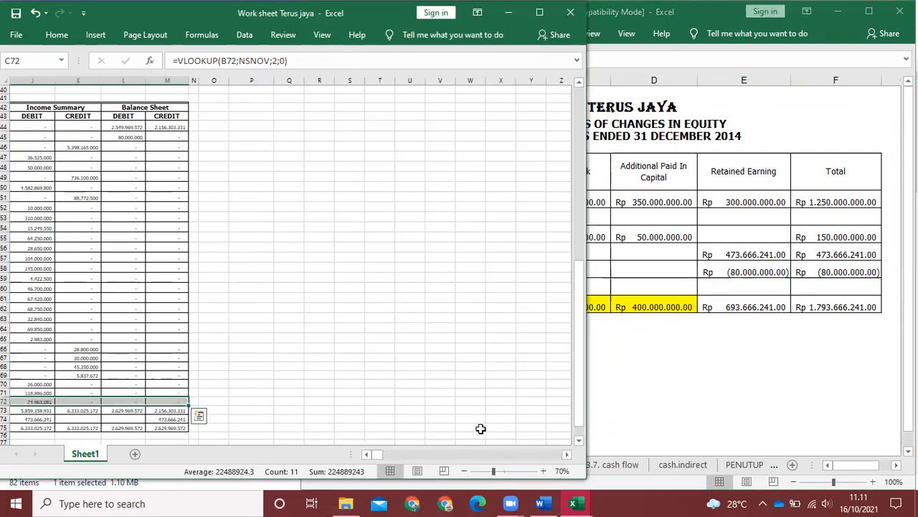
Zoom the worksheet to 90% and narrow its window to fit beside the equity statement, with the Balance Sheet columns showing
scroll(508, 403, "up", 2)
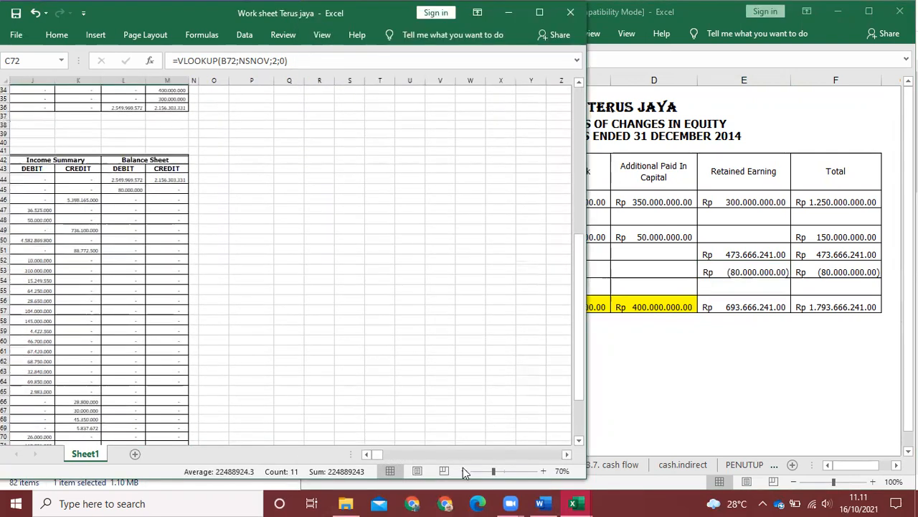
left_click(543, 470)
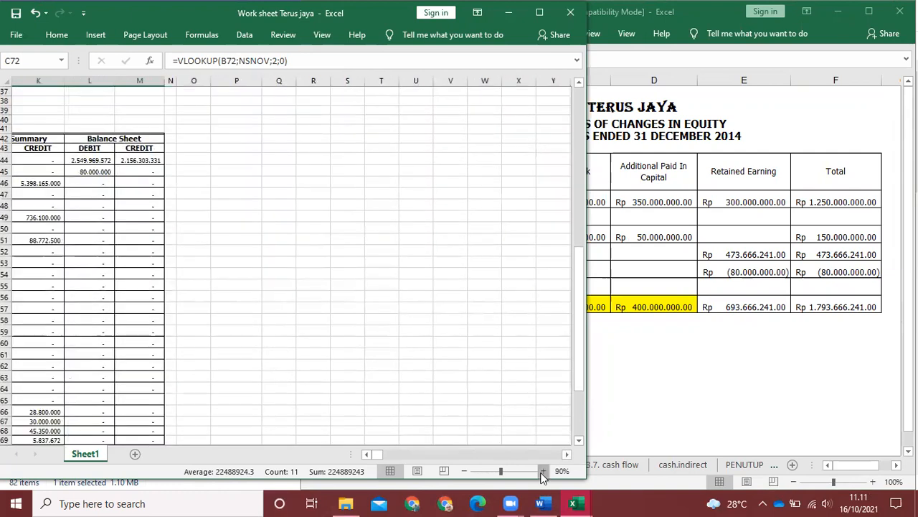
left_click(543, 470)
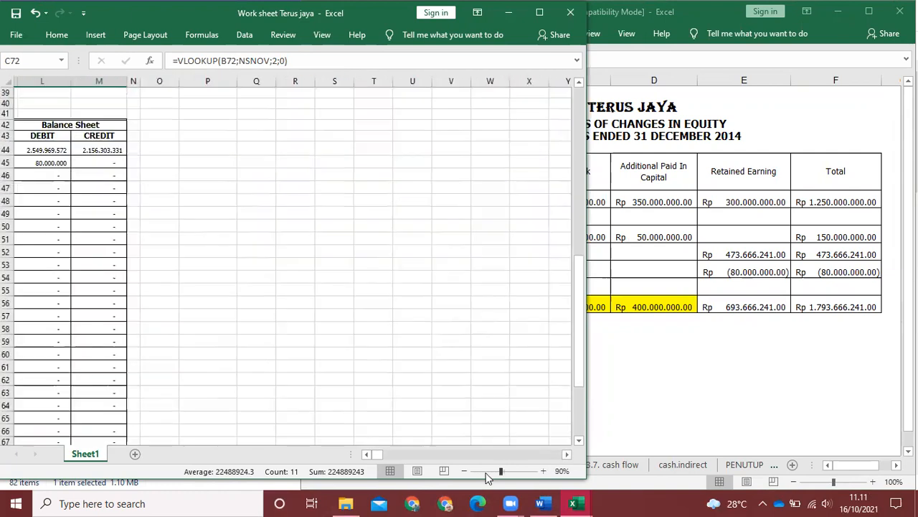
left_click(629, 414)
left_click(283, 456)
left_click_drag(588, 336, 294, 337)
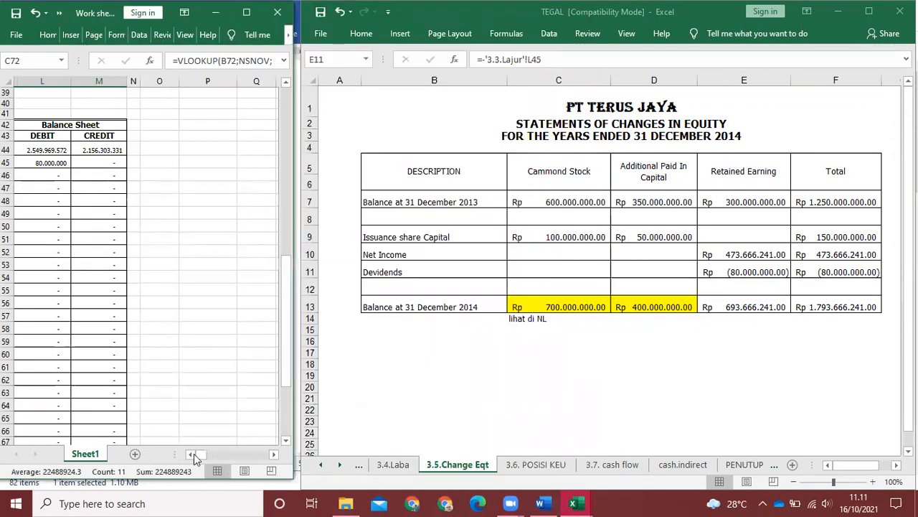
left_click_drag(202, 460, 198, 459)
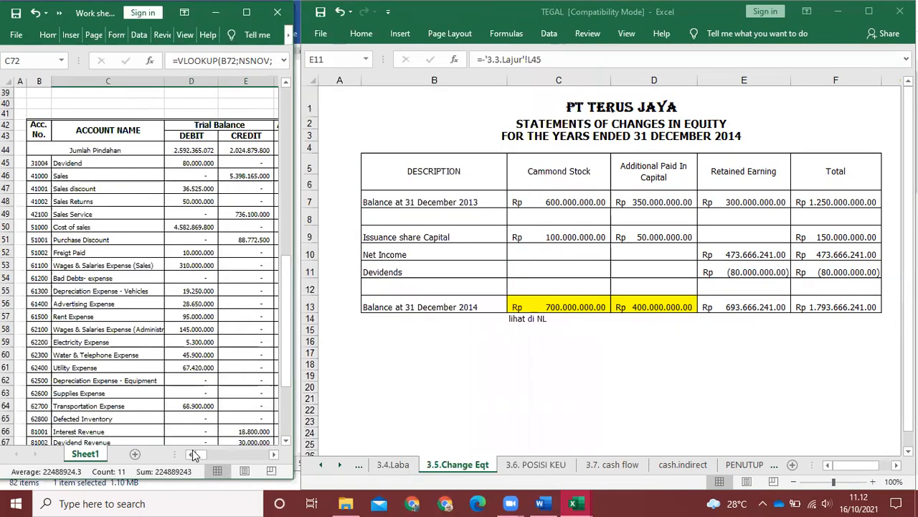
left_click(273, 457)
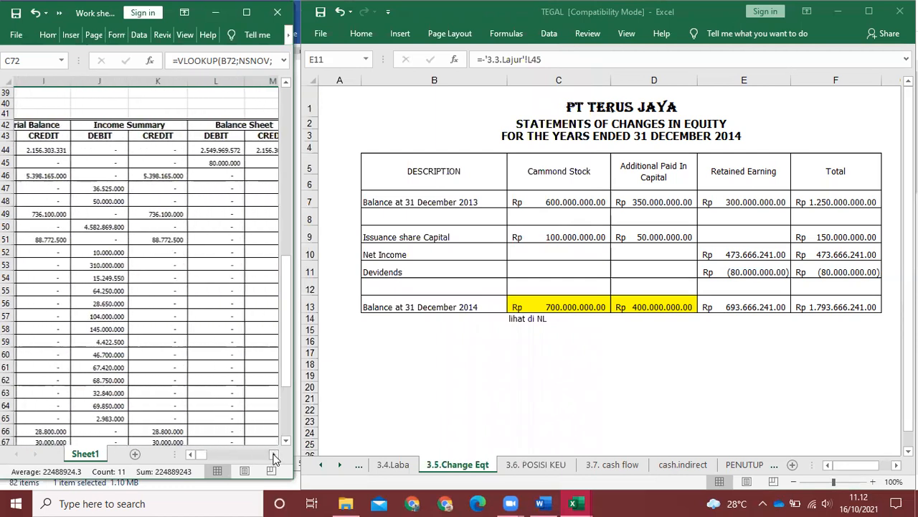
left_click(274, 456)
left_click(479, 358)
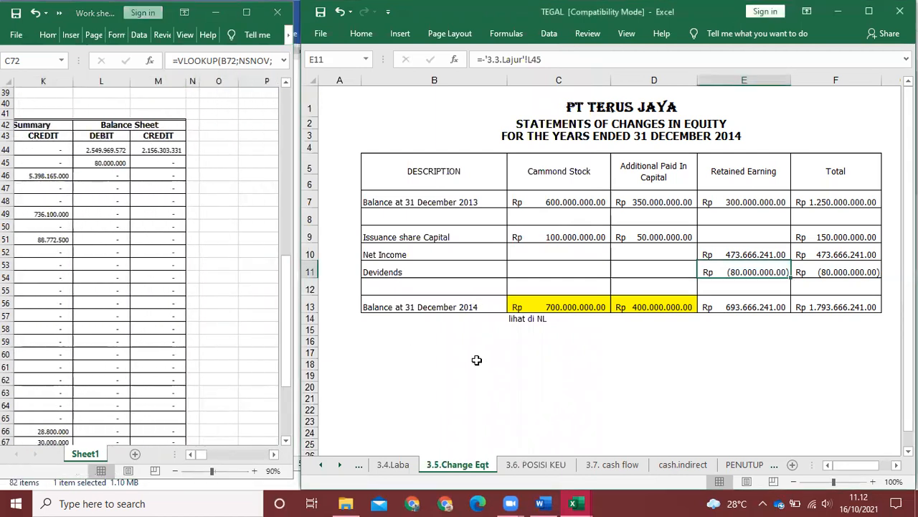
Highlight the statement of changes in equity's title, its 31 December 2014 balances, and the 31 December 2013 balance row
left_click_drag(549, 120, 624, 136)
left_click_drag(369, 204, 863, 205)
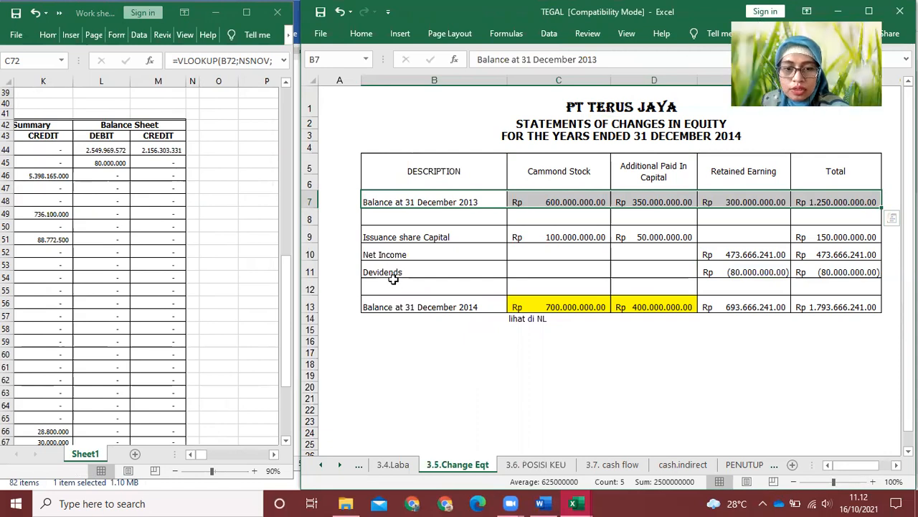
left_click_drag(364, 306, 665, 307)
left_click(589, 385)
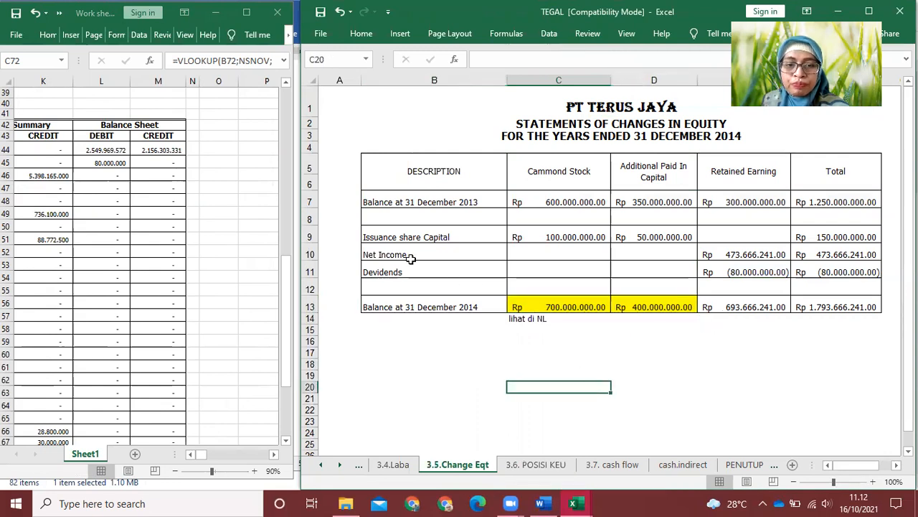
left_click_drag(375, 203, 855, 195)
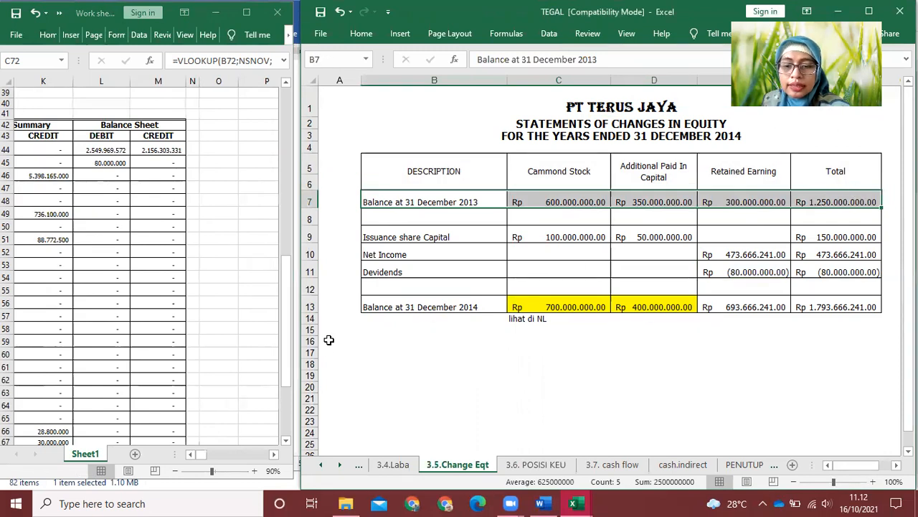
Open the 3.6. POSISI KEU sheet and highlight the 2013 equity balances from Cammond Stock through the total
left_click(524, 465)
left_click_drag(645, 159, 635, 448)
scroll(781, 381, "up", 1)
left_click_drag(847, 465, 864, 466)
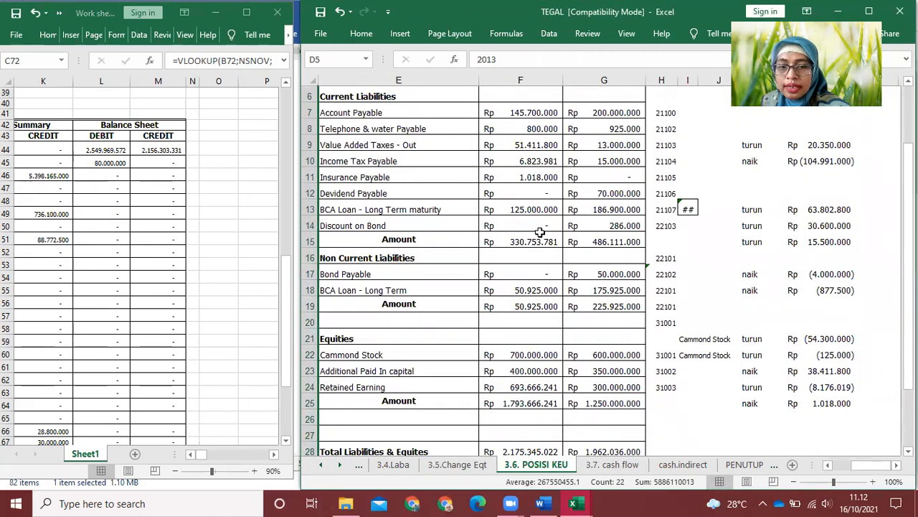
left_click_drag(598, 354, 590, 404)
scroll(614, 278, "up", 2)
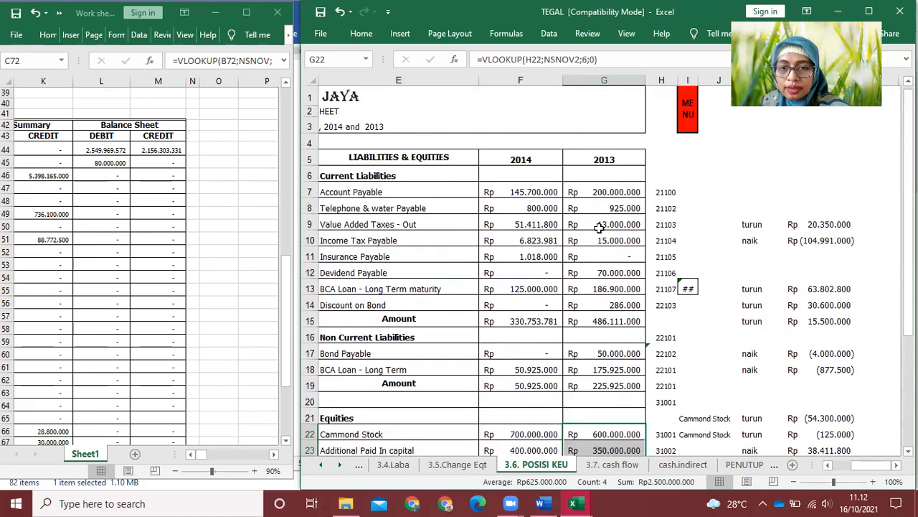
Match the 2013 column heading of the Liabilities & Equities table with its equity amounts by selecting both
left_click(615, 157)
scroll(595, 333, "down", 3)
scroll(595, 334, "up", 3)
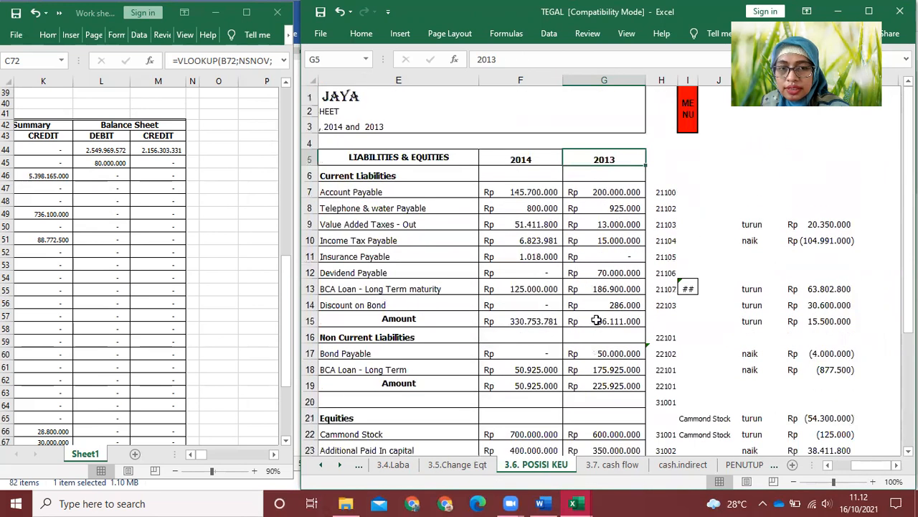
scroll(592, 355, "down", 3)
left_click(602, 291)
left_click_drag(603, 293, 606, 339)
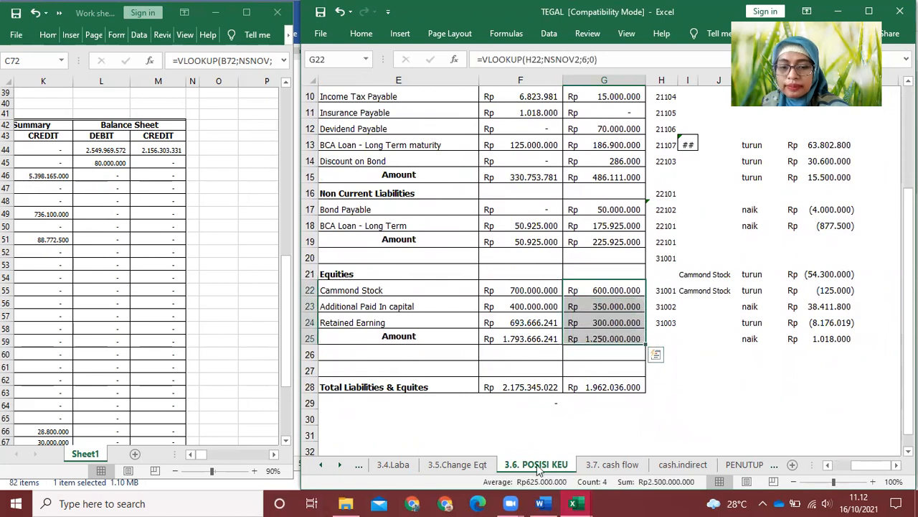
Return to the 3.5.Change Eqt sheet and inspect the formulas behind each 31 December 2013 balance and their total
left_click(457, 465)
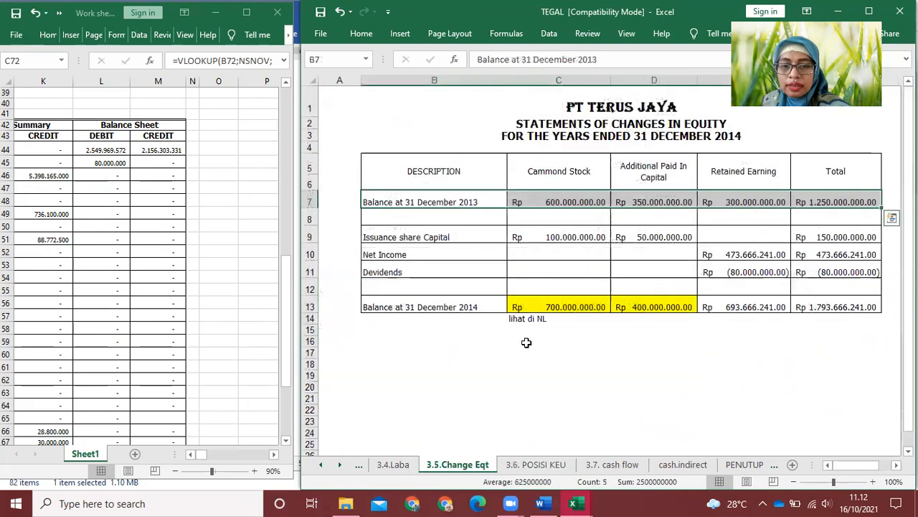
left_click(563, 195)
left_click(666, 198)
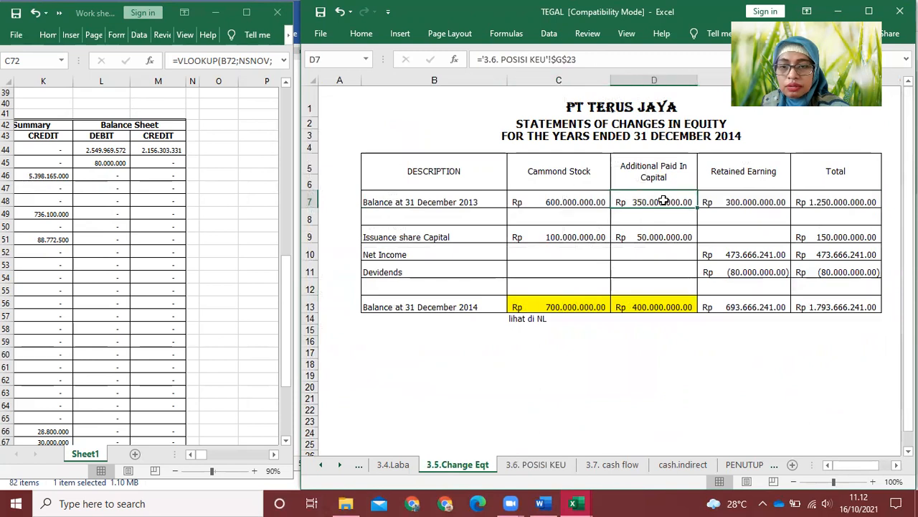
left_click(756, 202)
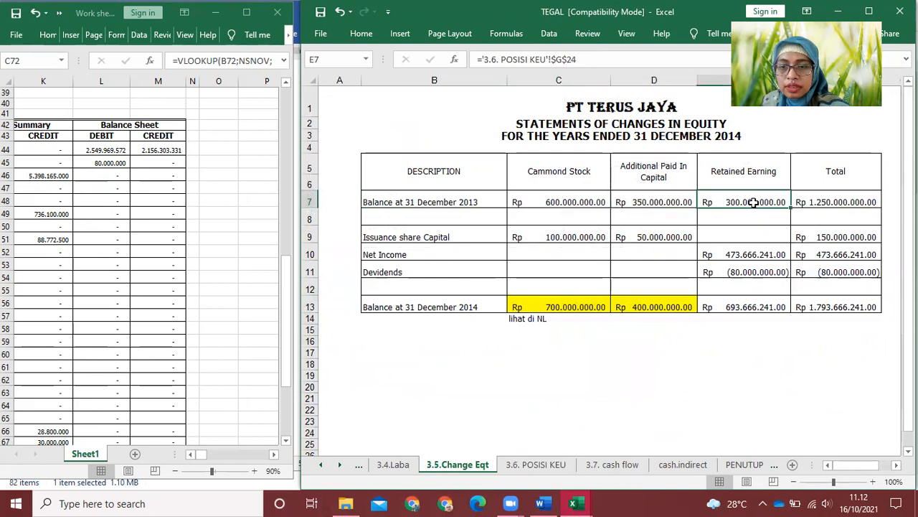
left_click(831, 200)
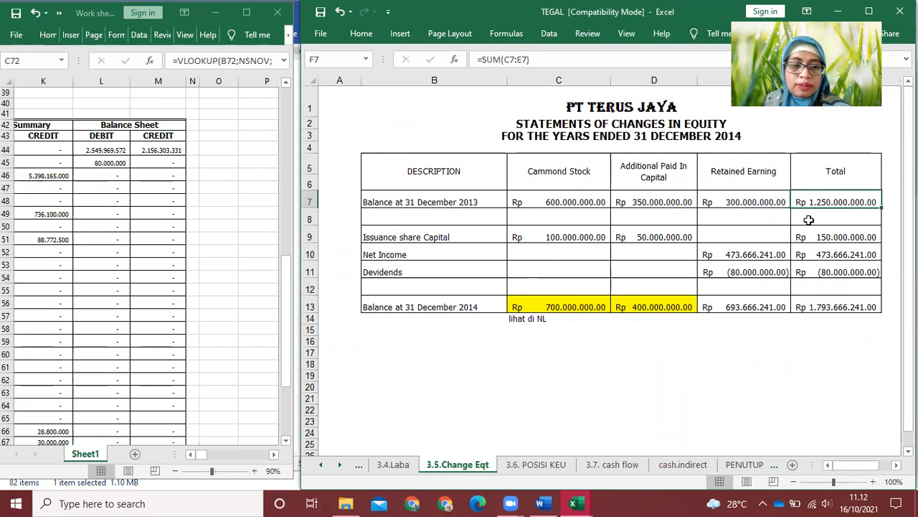
scroll(75, 271, "down", 4)
scroll(75, 271, "up", 4)
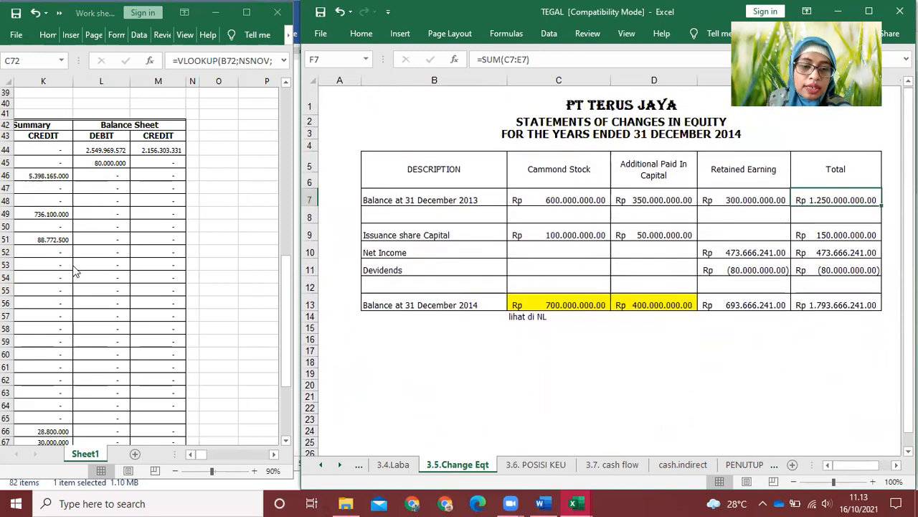
Find the Cammond Stock and Additional Paid In capital rows in the worksheet and highlight them across all columns
left_click_drag(282, 349, 285, 393)
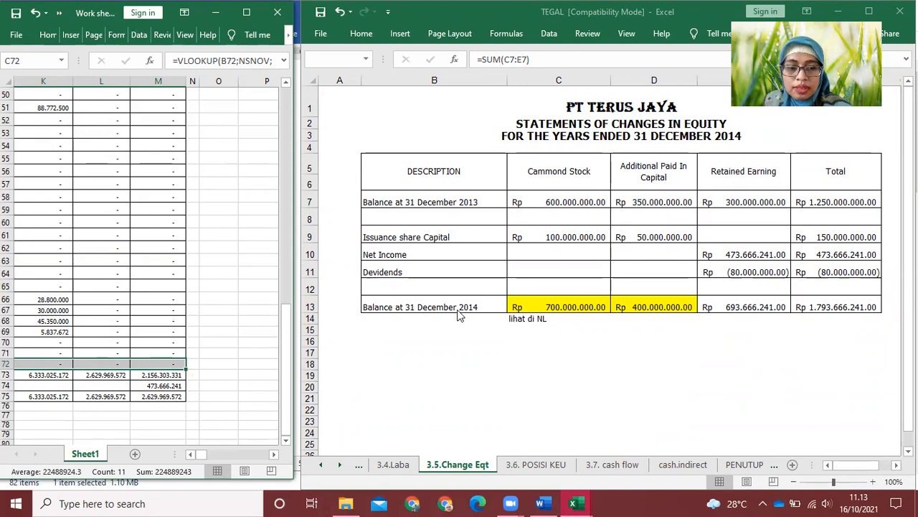
scroll(240, 379, "up", 9)
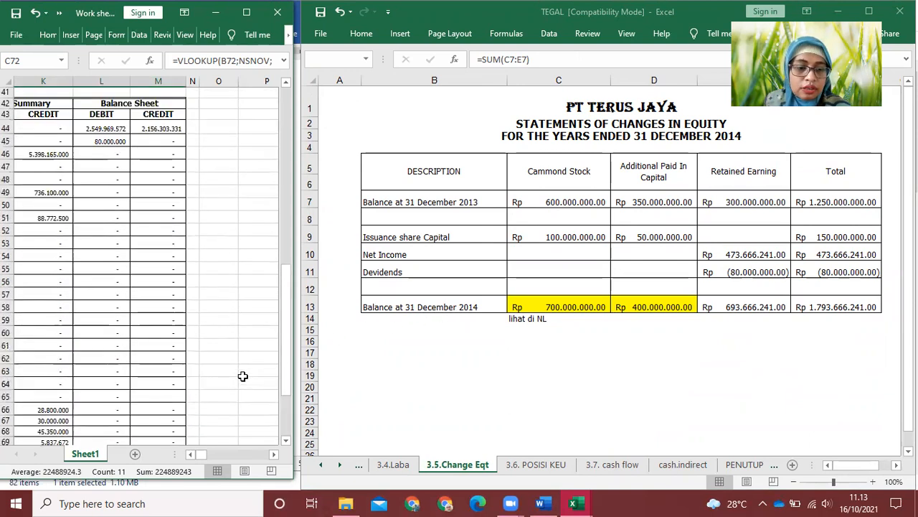
left_click(151, 208)
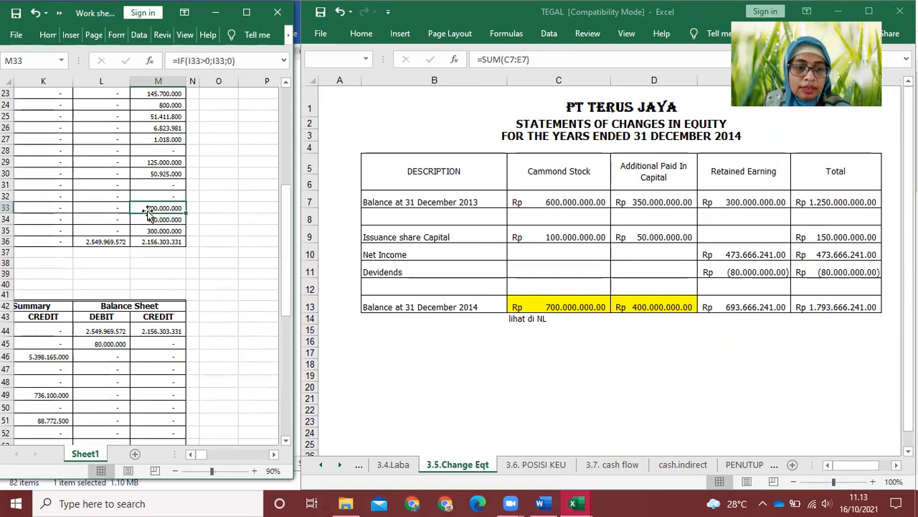
left_click_drag(164, 208, 35, 221)
left_click_drag(35, 223, 37, 224)
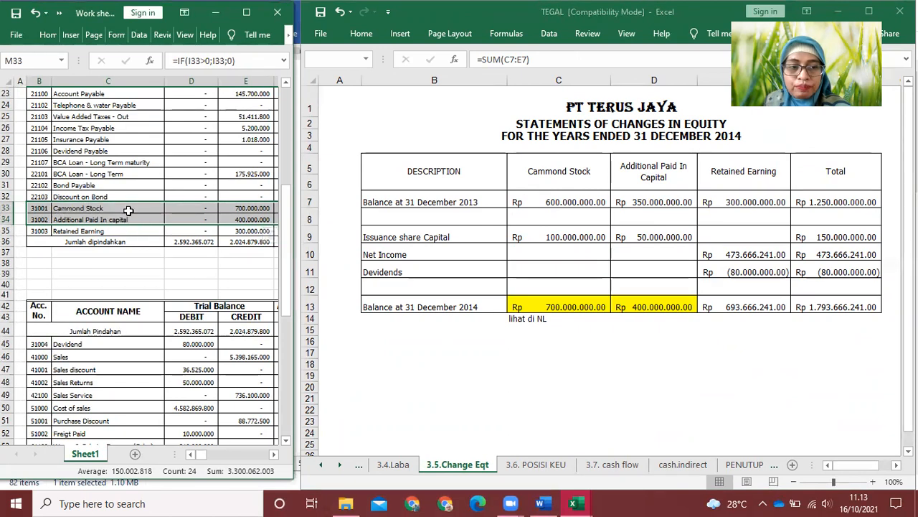
Inspect the 2014 balances of both share capital columns, plus Cammond Stock's 2013 balance and share issuance amount
left_click(564, 306)
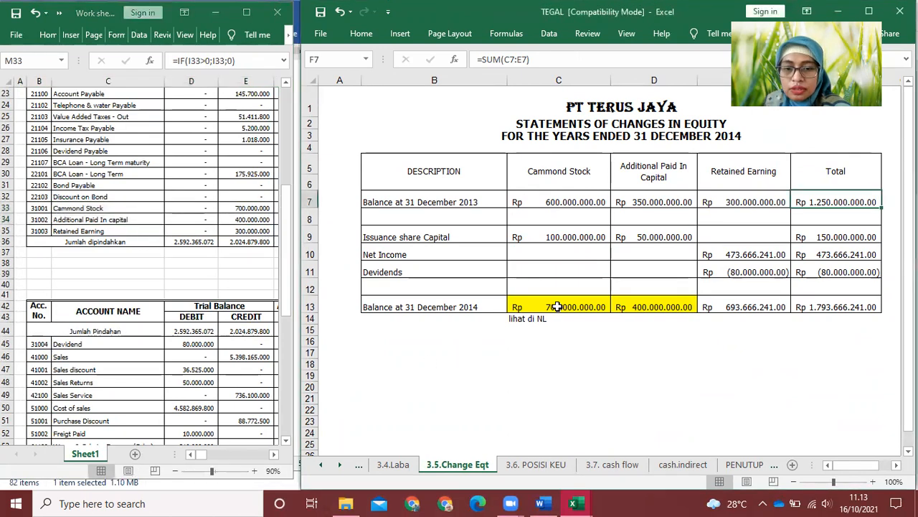
left_click(655, 306)
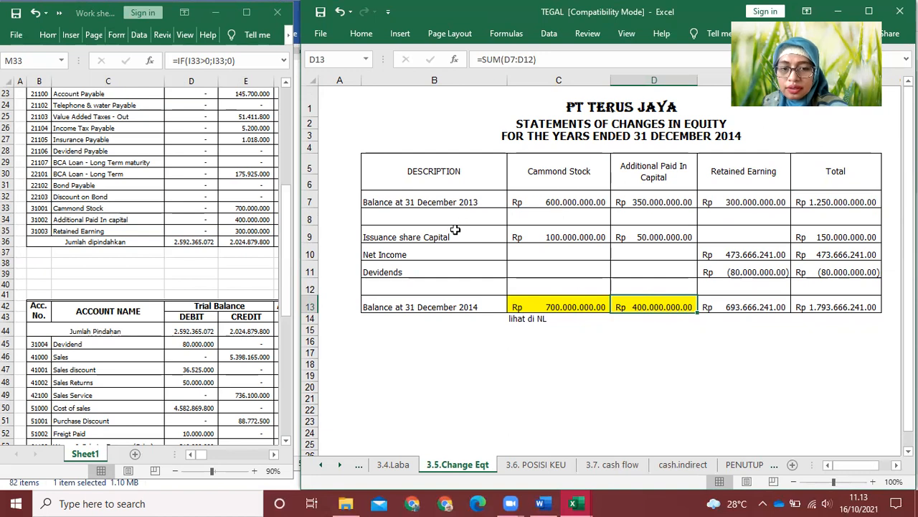
left_click(559, 307)
left_click(569, 202)
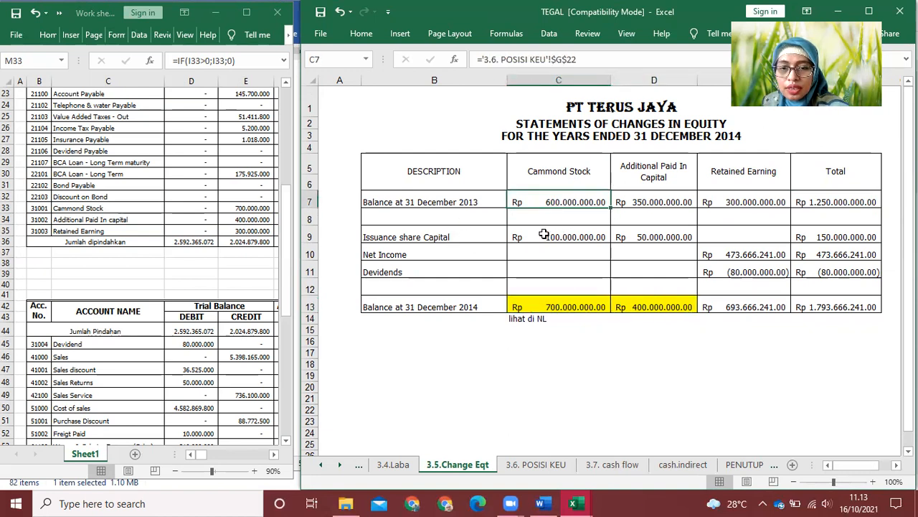
left_click(568, 236)
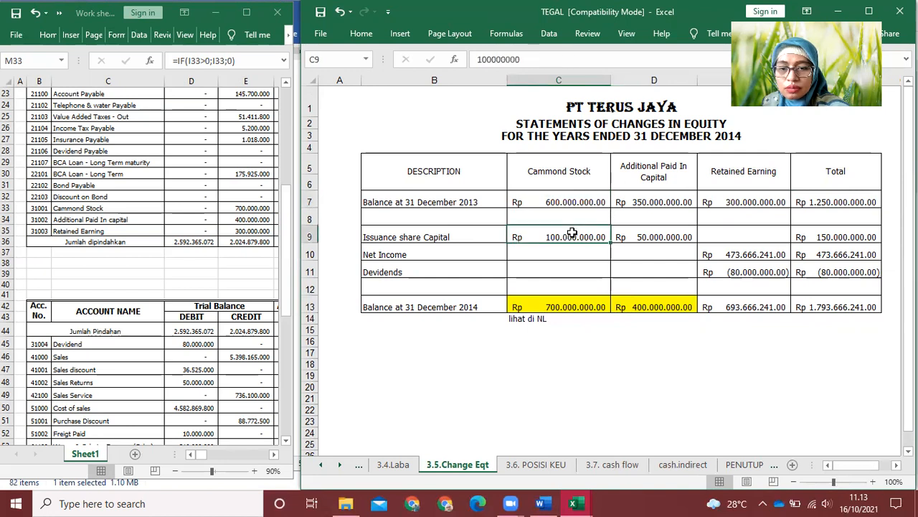
Trace Additional Paid In Capital from its 2014 balance to the 2013 balance and issuance, and inspect the issuance total's formula
left_click(667, 307)
left_click(673, 202)
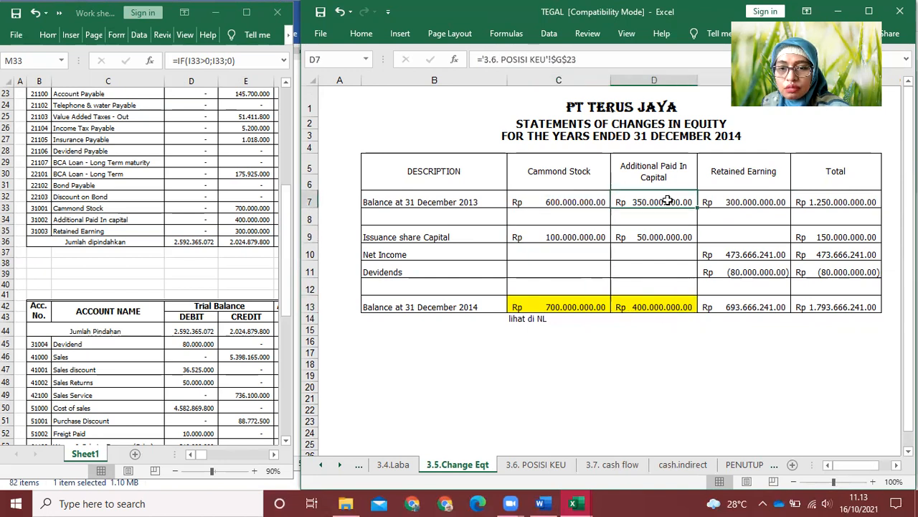
left_click(645, 238)
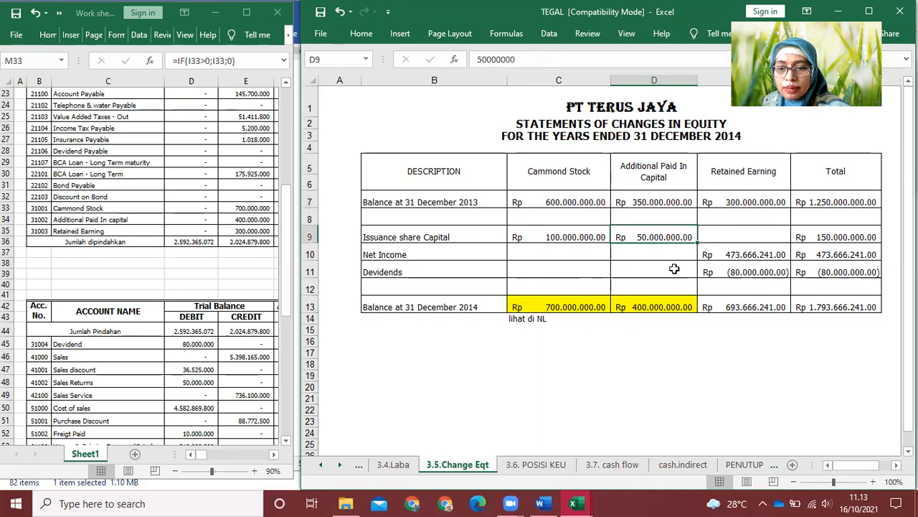
left_click(818, 237)
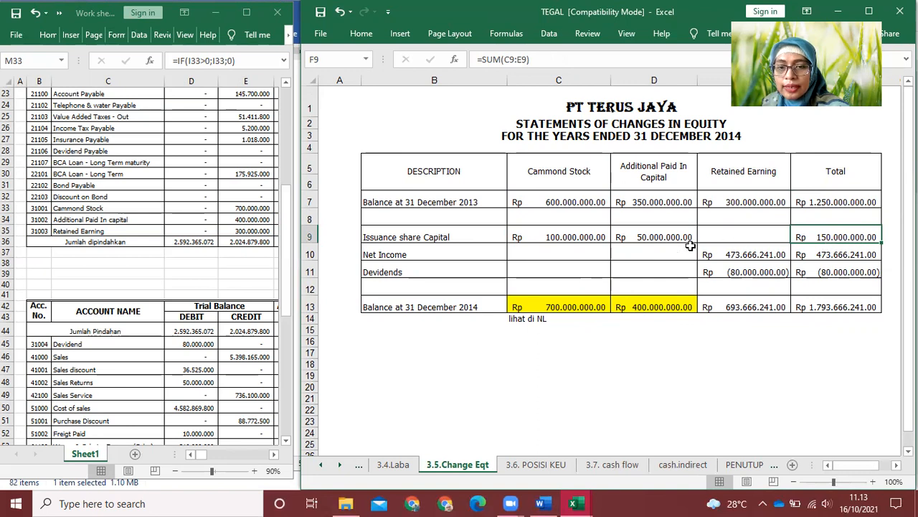
left_click(552, 199)
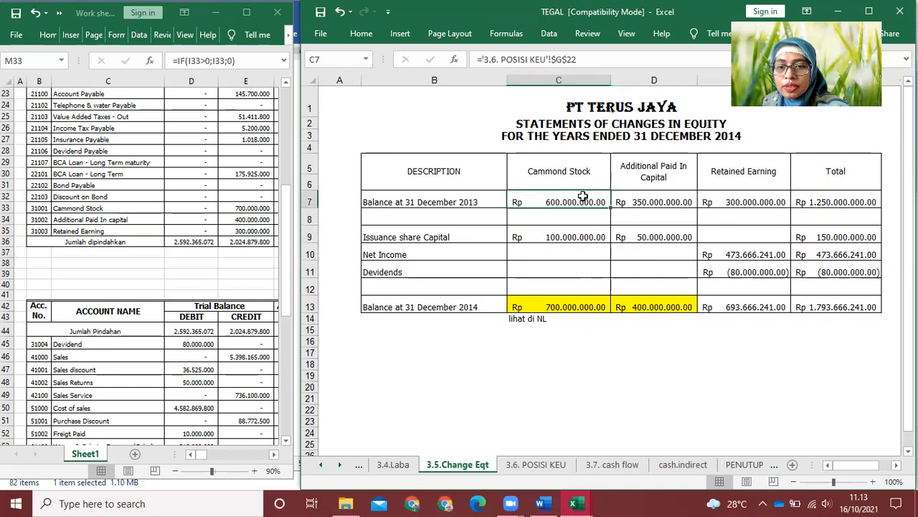
Review the 31 December 2013 balances, the 2014 share capital balances, and the share capital issuance amounts with their total formula
left_click_drag(631, 197, 836, 201)
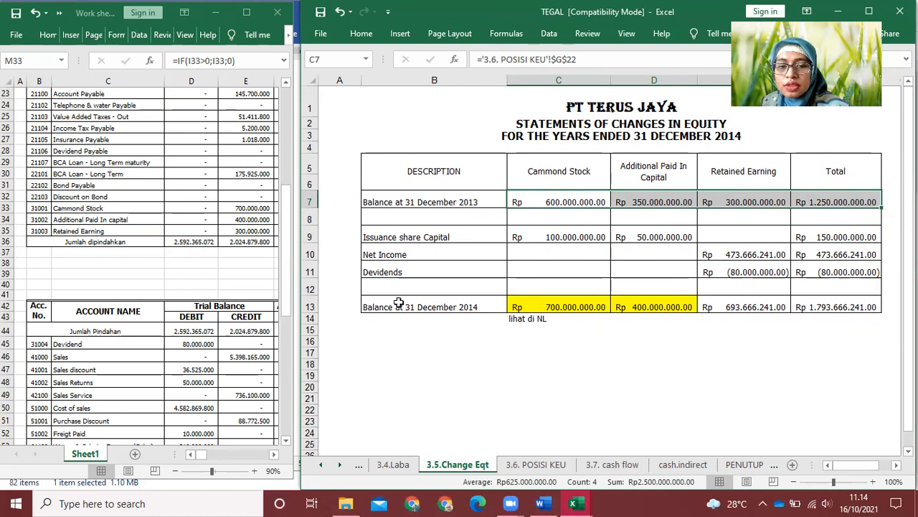
left_click_drag(523, 304, 637, 307)
left_click_drag(558, 236, 638, 237)
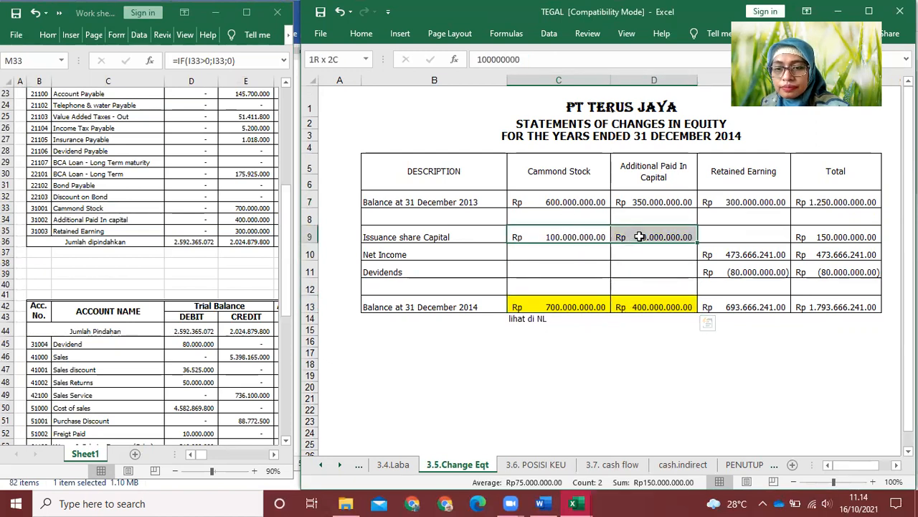
left_click(816, 237)
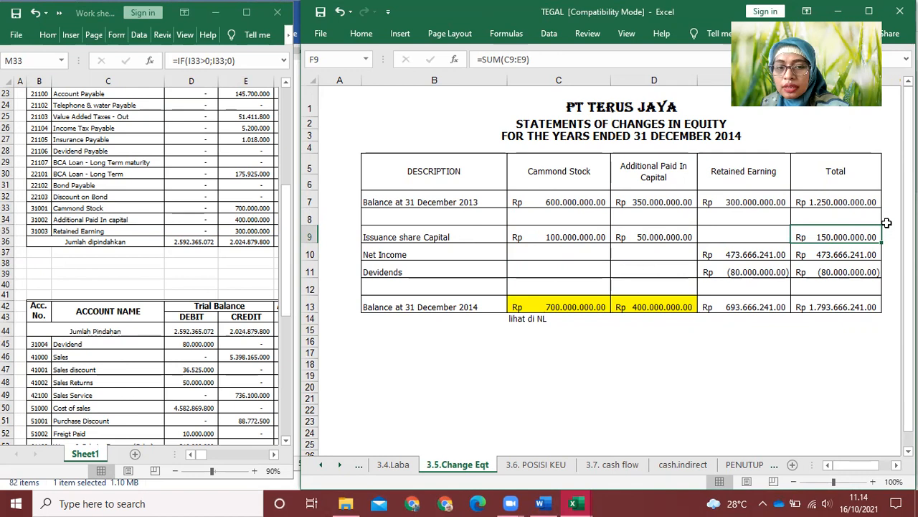
Trace Net Income in the Retained Earning column to Income After Taxes on the 3.4.Laba sheet, then return to the equity statement
left_click_drag(735, 166, 727, 283)
left_click(718, 266)
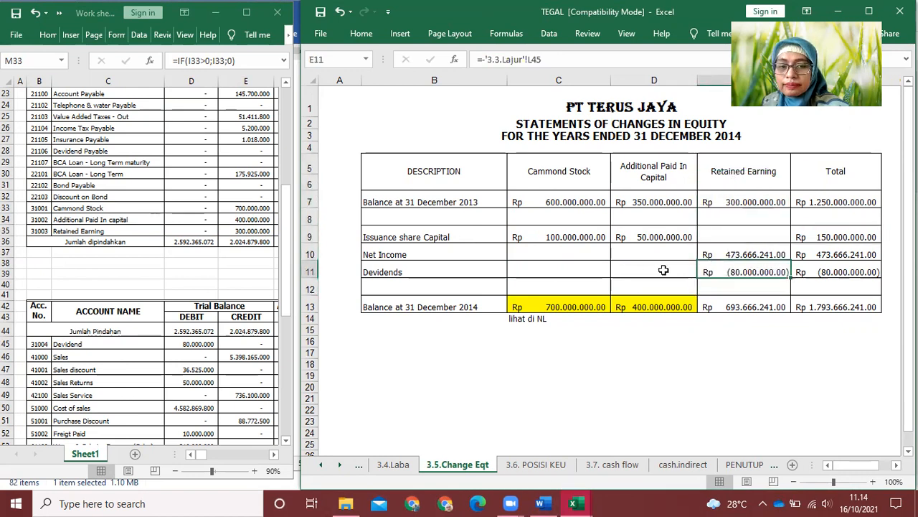
left_click(378, 251)
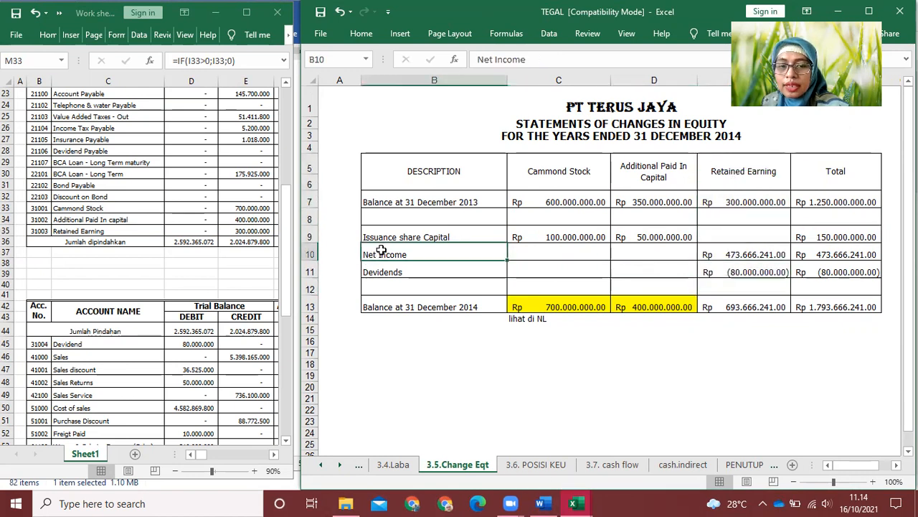
left_click(727, 251)
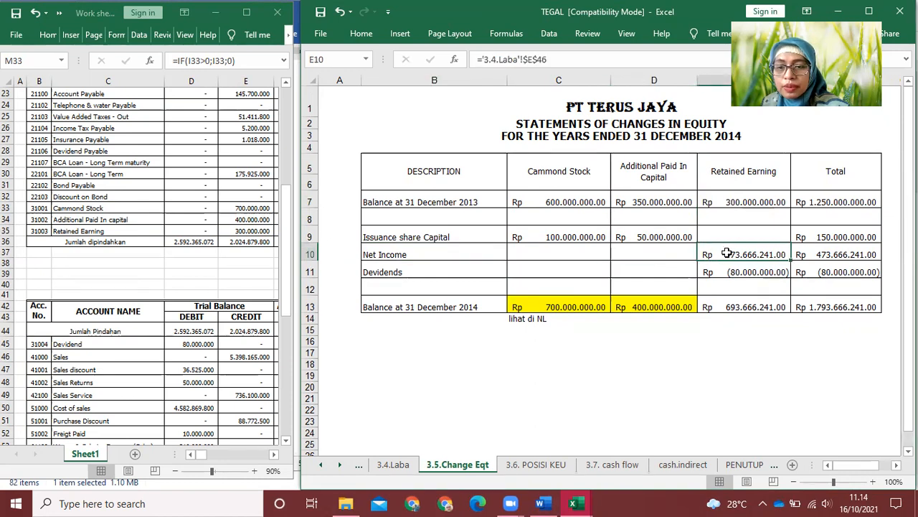
left_click(393, 464)
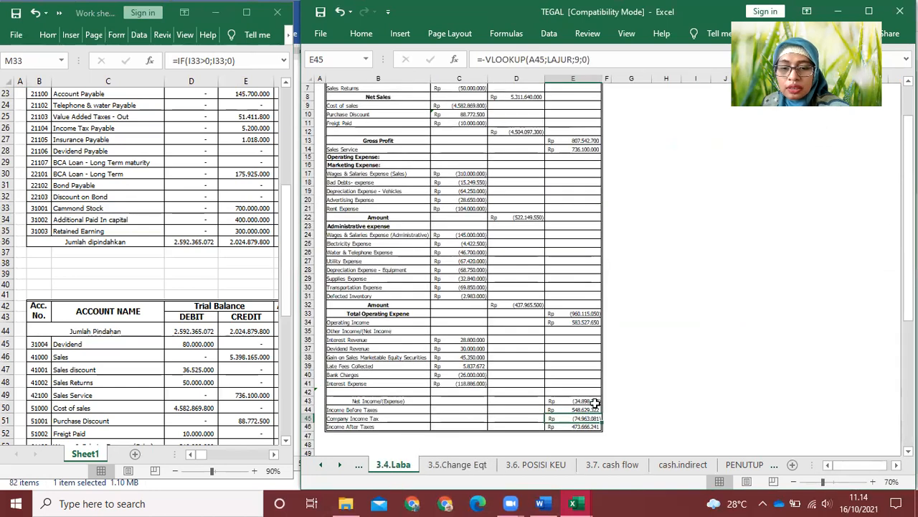
left_click(573, 426)
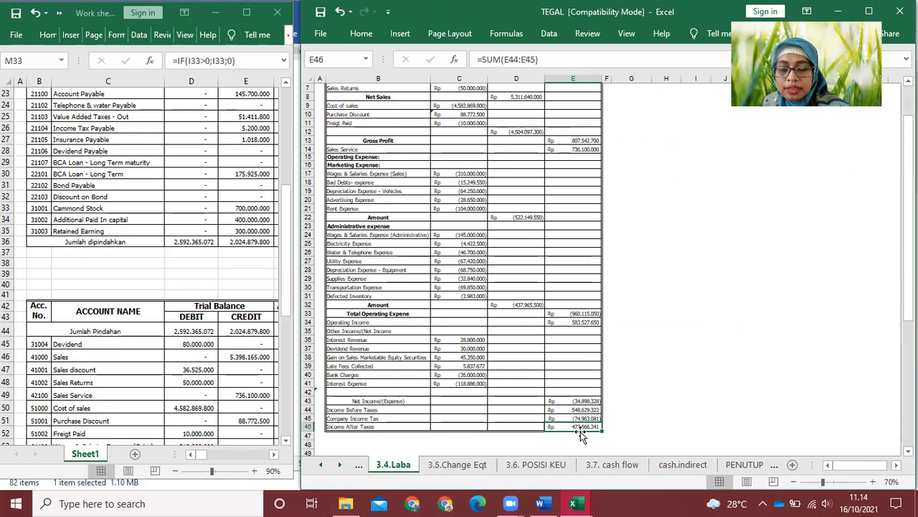
left_click(457, 464)
left_click(755, 254)
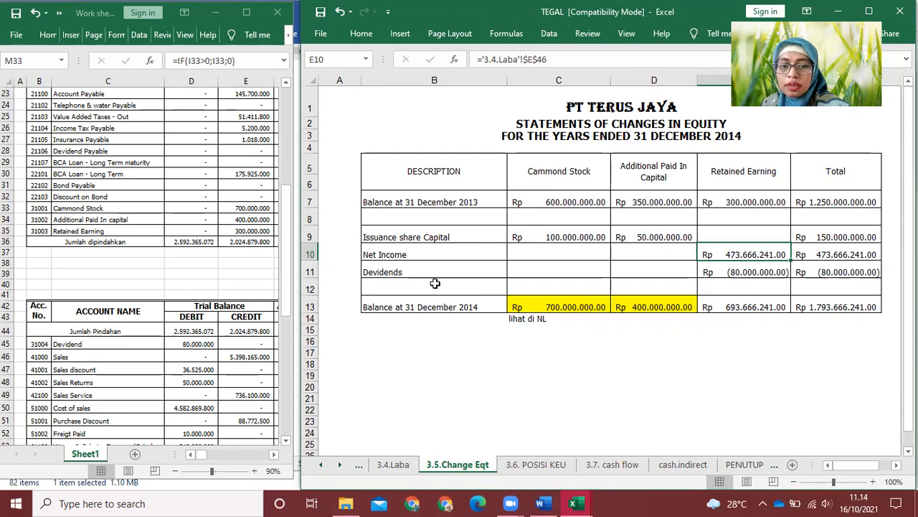
Inspect the dividends, 2013 balance and net income behind Retained Earning's 31 December 2014 balance, plus the formula for total equity
left_click(413, 271)
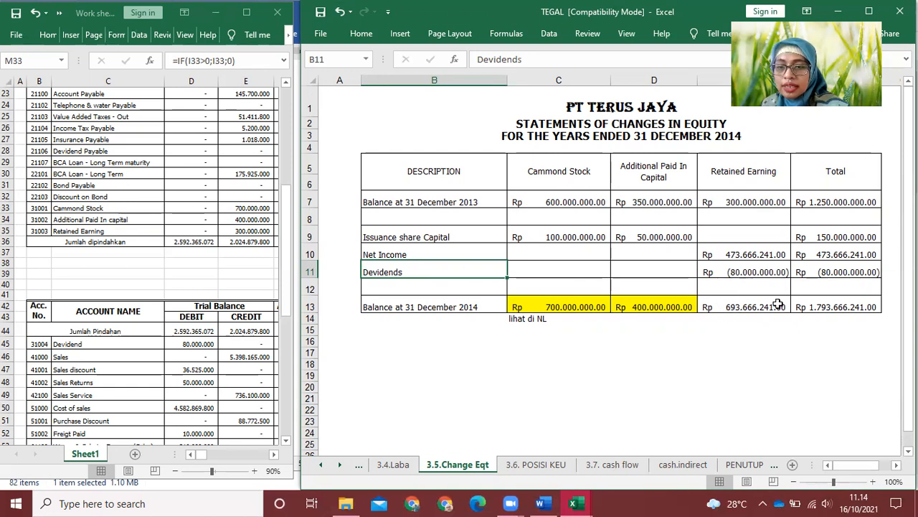
left_click(729, 203)
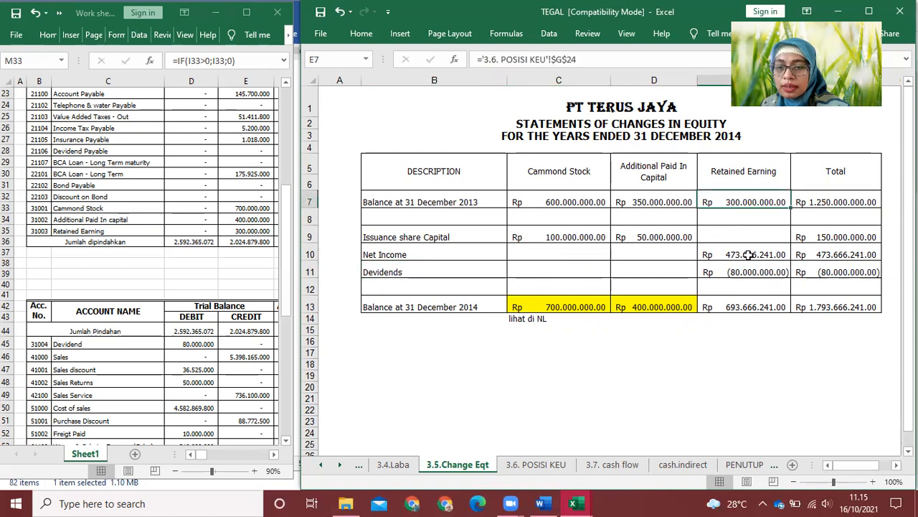
left_click(748, 254)
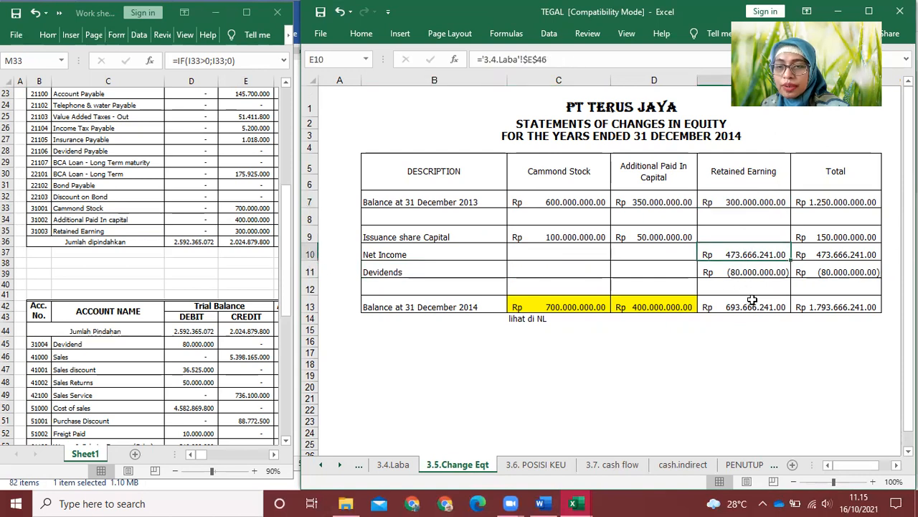
left_click(759, 272)
left_click(730, 308)
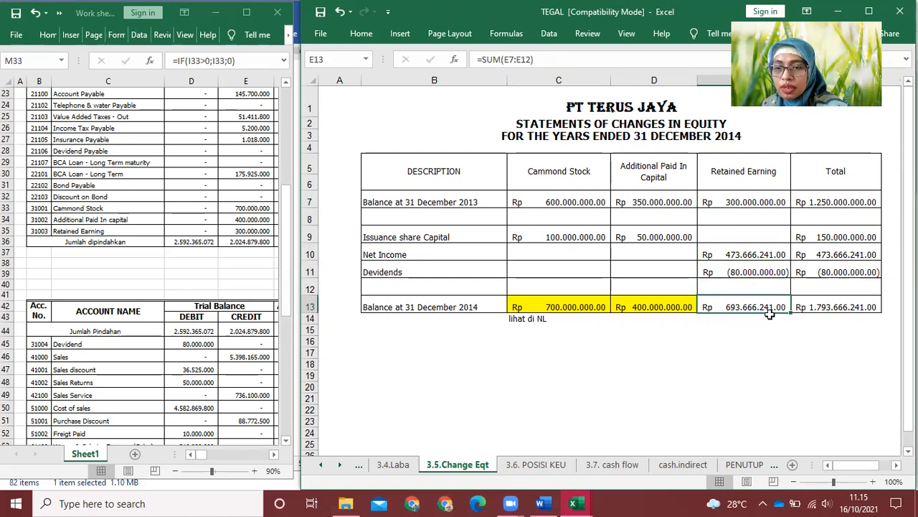
left_click(825, 307)
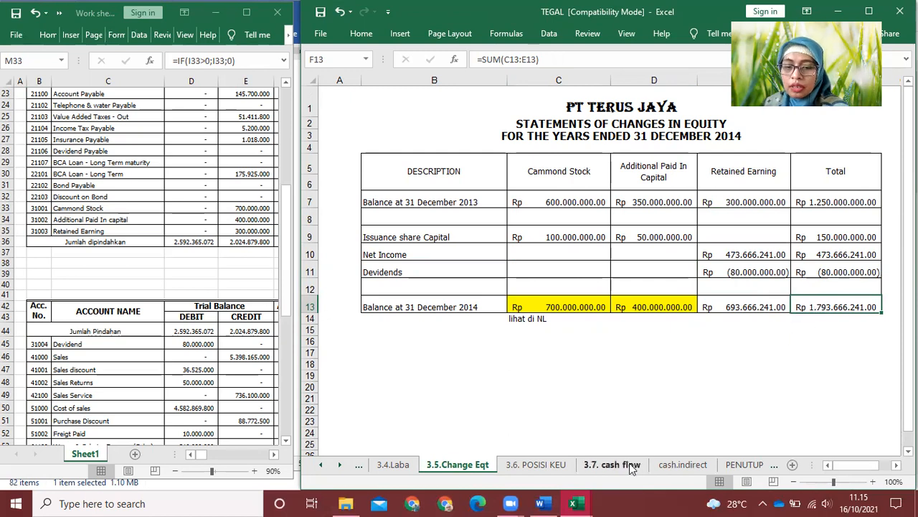
Open the 3.6. POSISI KEU balance sheet and inspect the 2014 current asset amounts, including the Prepaid Rent lookup formula
left_click(558, 464)
scroll(619, 445, "up", 3)
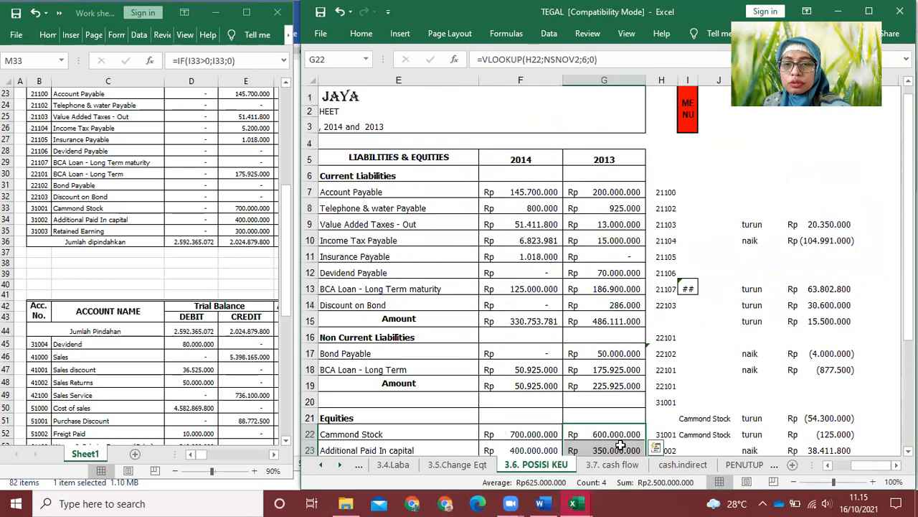
left_click_drag(857, 463, 829, 463)
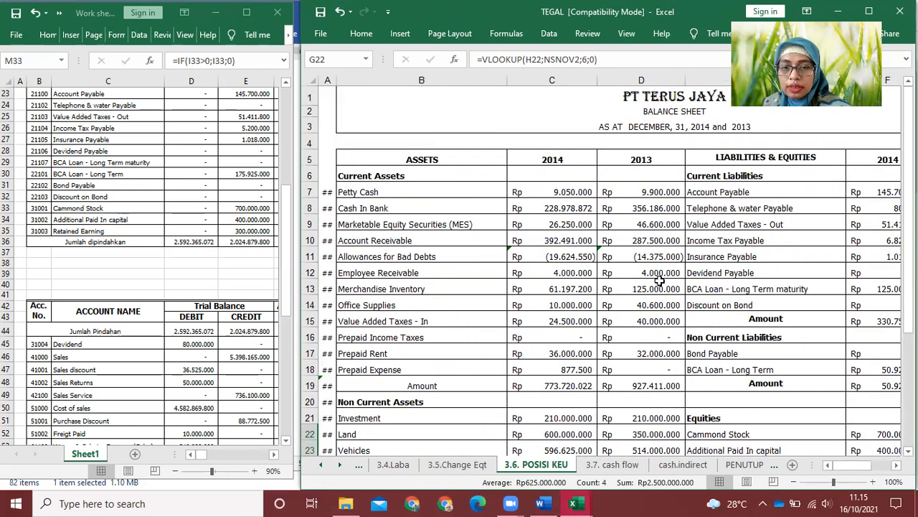
left_click_drag(568, 190, 553, 210)
left_click(555, 352)
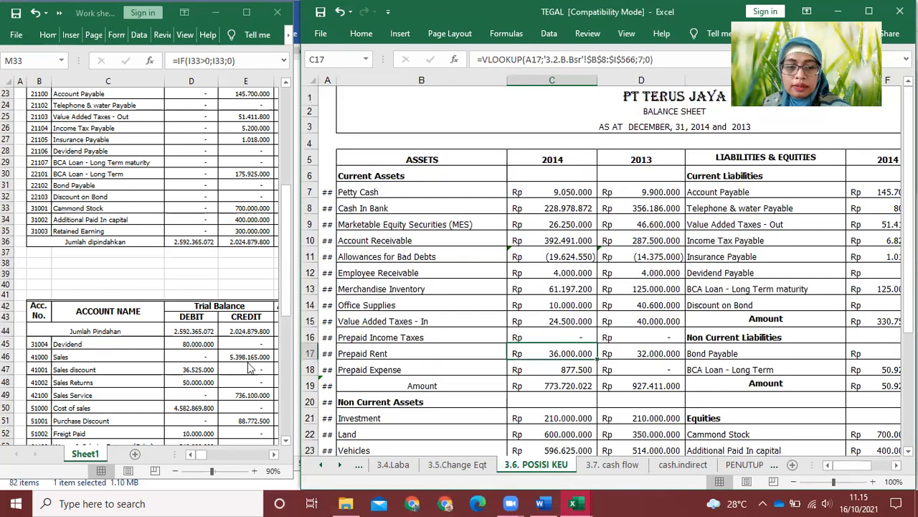
Examine the worksheet's Balance Sheet debit and credit columns from the first account row, then return to its account names
left_click(251, 457)
scroll(250, 456, "right", 5)
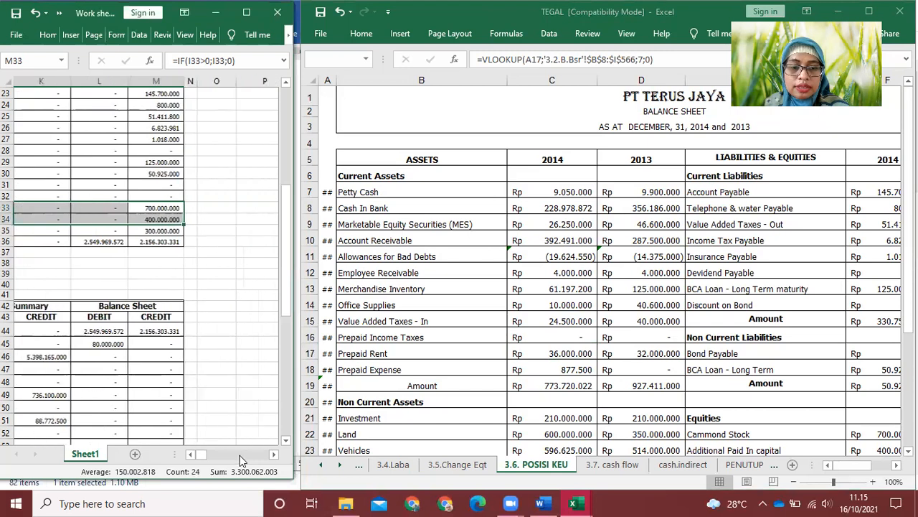
scroll(192, 457, "left", 3)
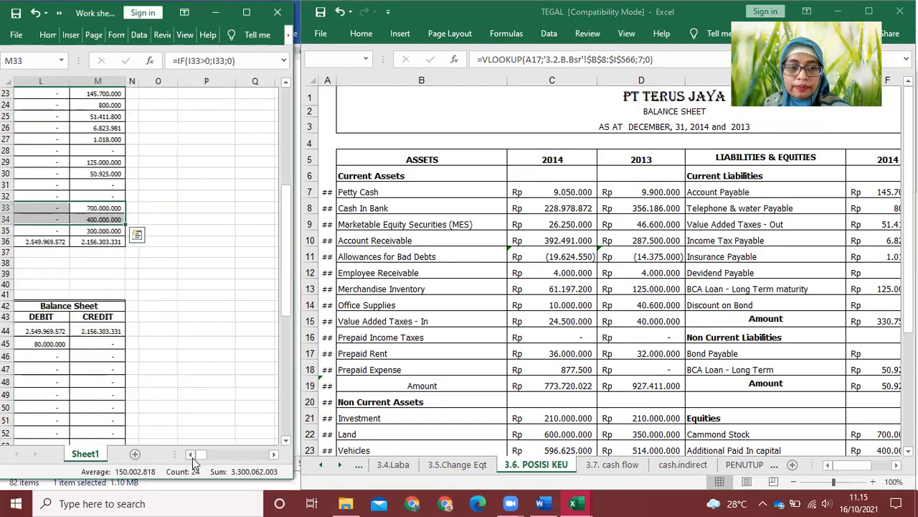
left_click(192, 457)
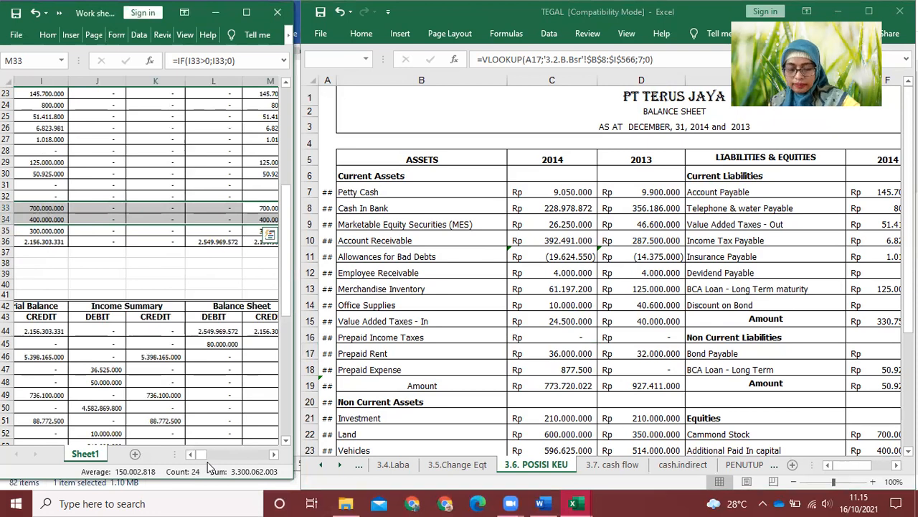
scroll(215, 438, "up", 7)
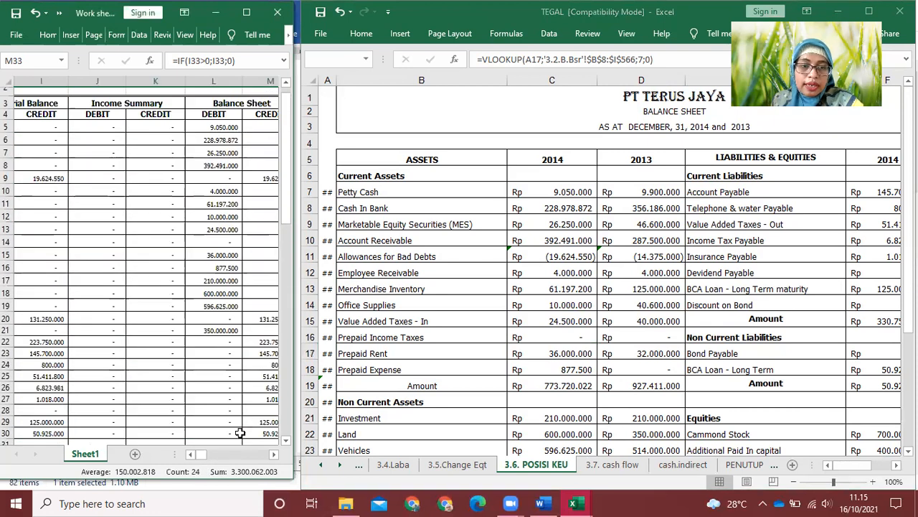
scroll(203, 462, "left", 3)
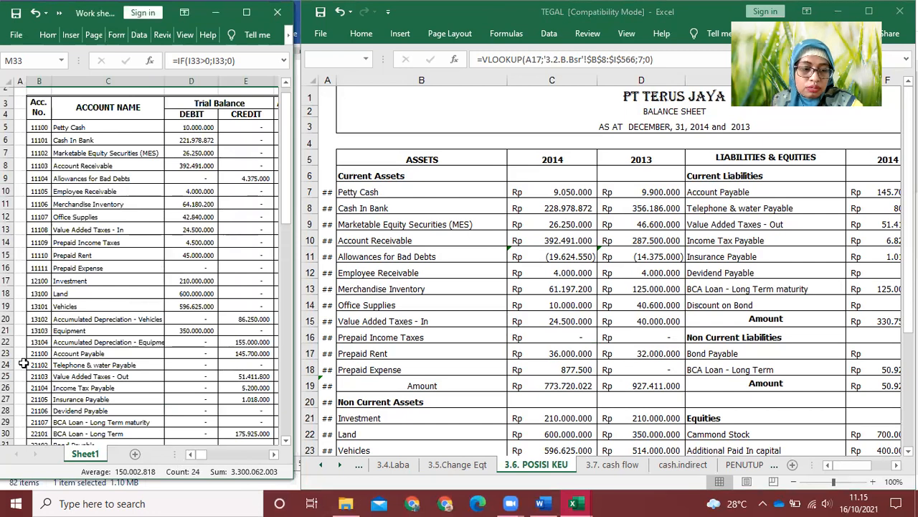
Highlight the worksheet's account numbers from Petty Cash through Discount on Bond
scroll(24, 363, "down", 2)
left_click(34, 384)
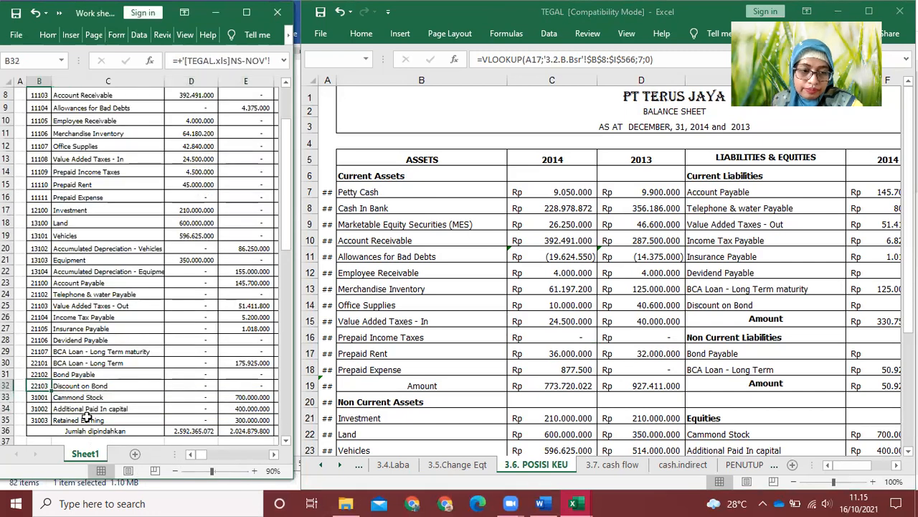
scroll(58, 168, "up", 1)
scroll(60, 168, "up", 2)
left_click_drag(40, 127, 41, 402)
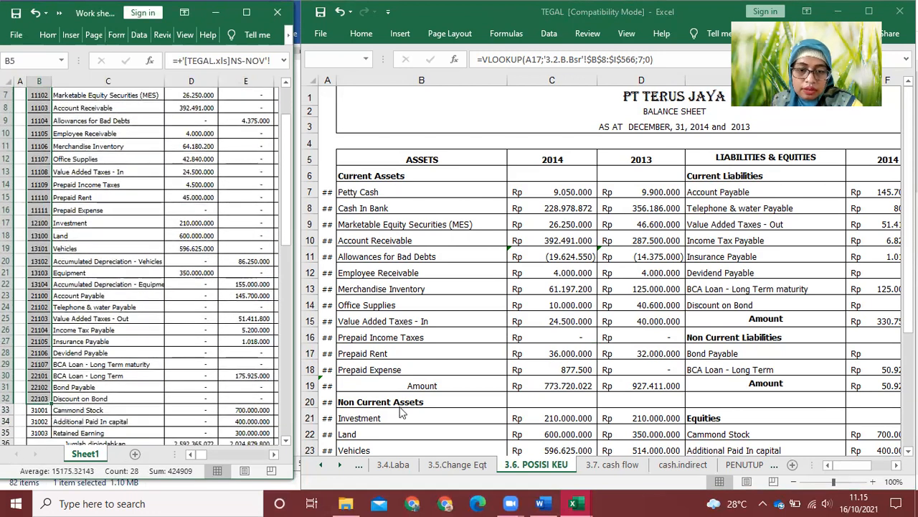
Highlight the balance sheet's 2014 asset amounts from Petty Cash through the Non Current Assets subtotal
left_click(578, 193)
left_click_drag(576, 192, 572, 387)
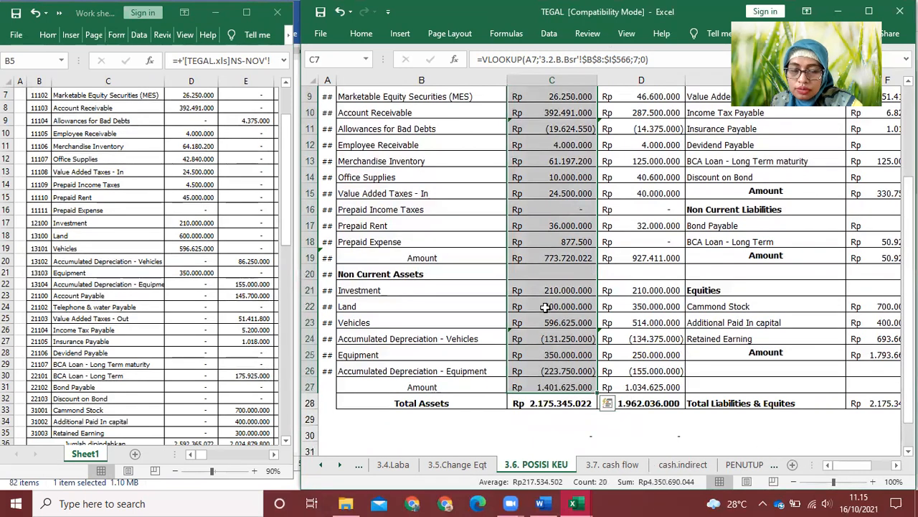
scroll(545, 165, "up", 3)
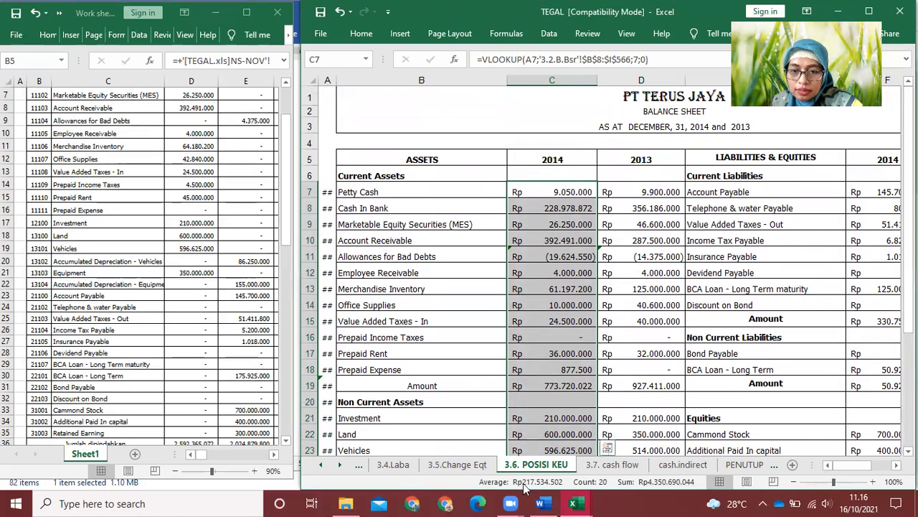
Highlight the 2014 current and non current liability amounts, followed by the 2014 equity amounts and their subtotal
left_click_drag(830, 466, 842, 467)
left_click_drag(511, 194, 509, 386)
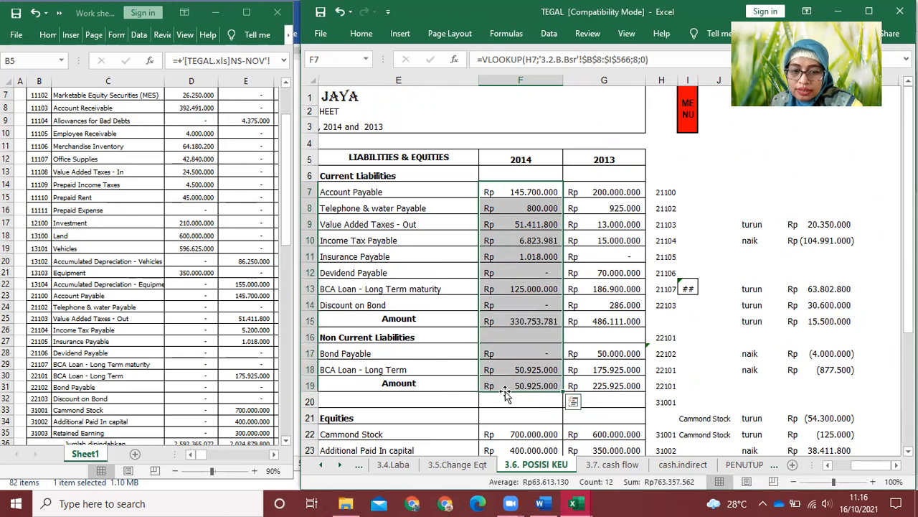
scroll(505, 343, "down", 2)
left_click_drag(506, 343, 511, 388)
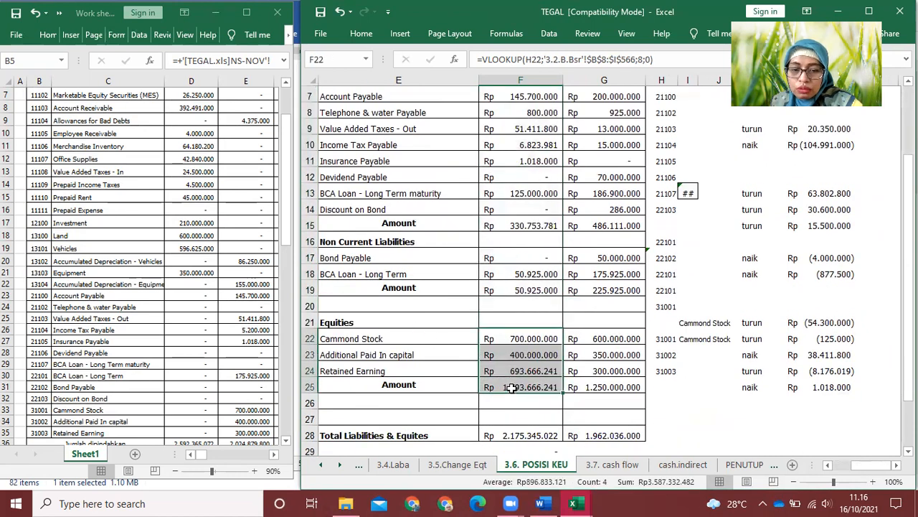
Compare the 31 December 2014 balances on 3.5.Change Eqt with the 2014 equity amounts on 3.6. POSISI KEU
left_click(455, 465)
left_click_drag(536, 307, 828, 303)
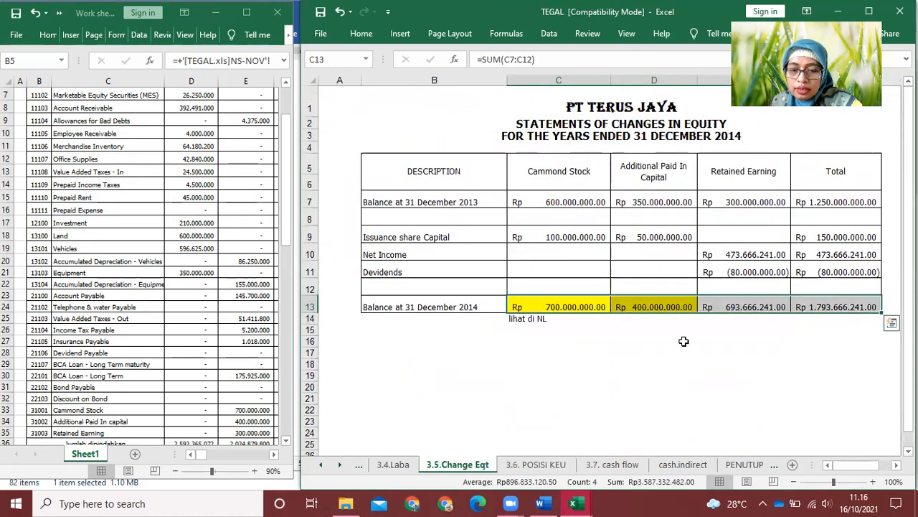
left_click(546, 466)
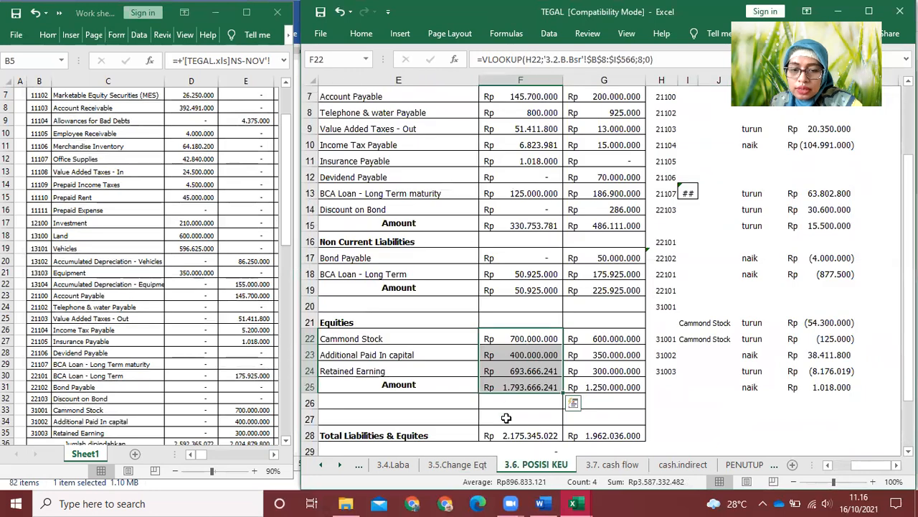
left_click(477, 468)
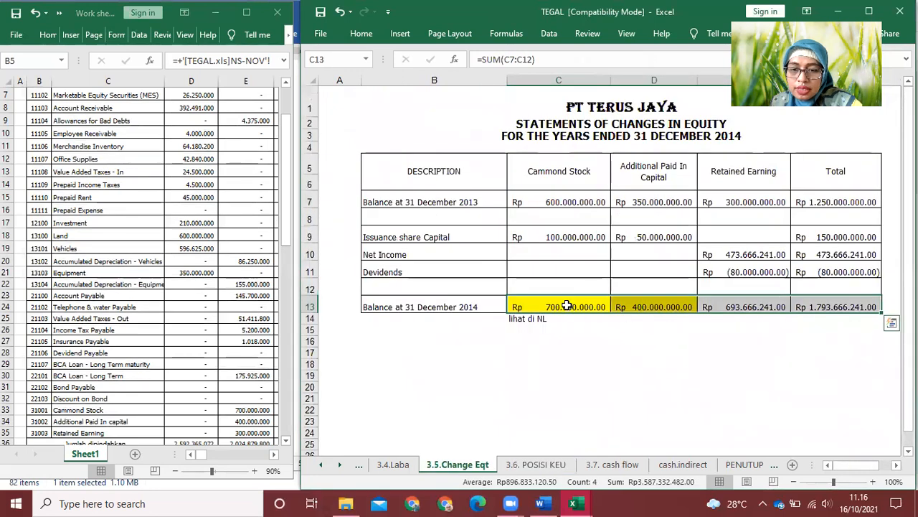
left_click(546, 465)
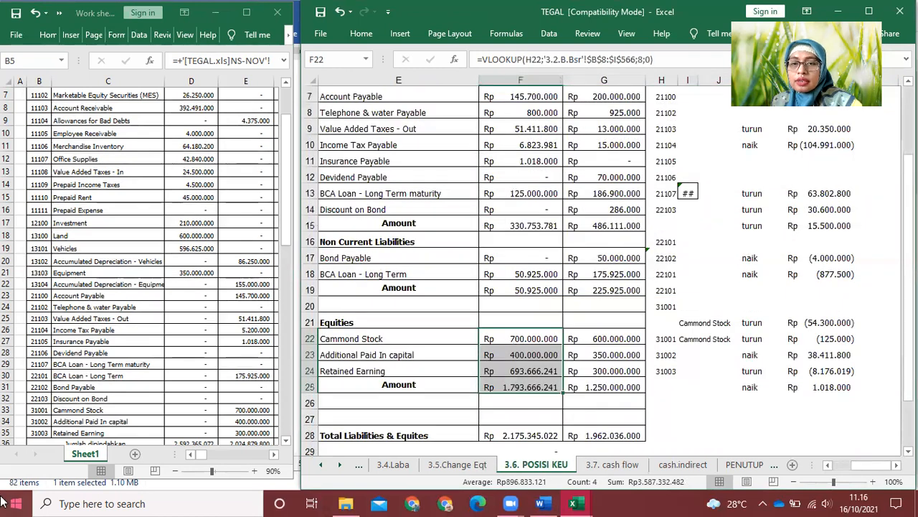
View the Cash Flow Statements on the 3.7. cash flow sheet and return to the 3.6. POSISI KEU balance sheet
scroll(469, 256, "up", 2)
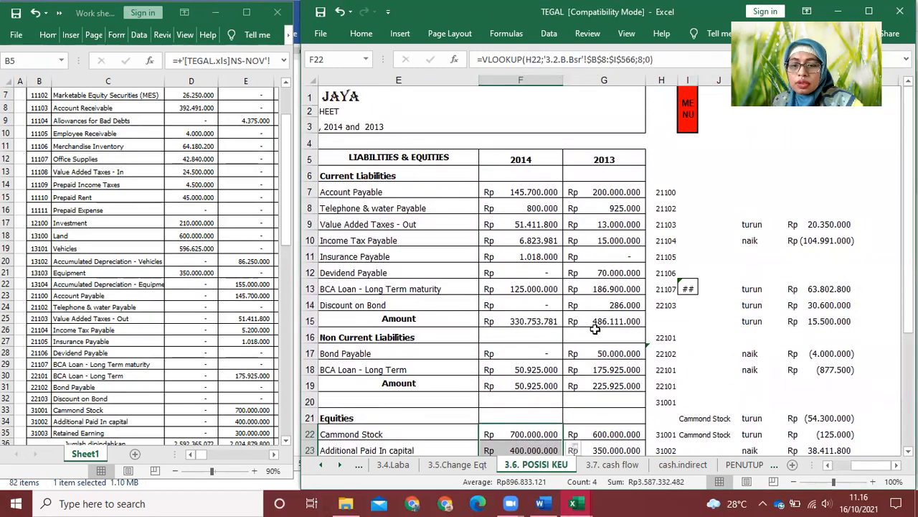
left_click(612, 465)
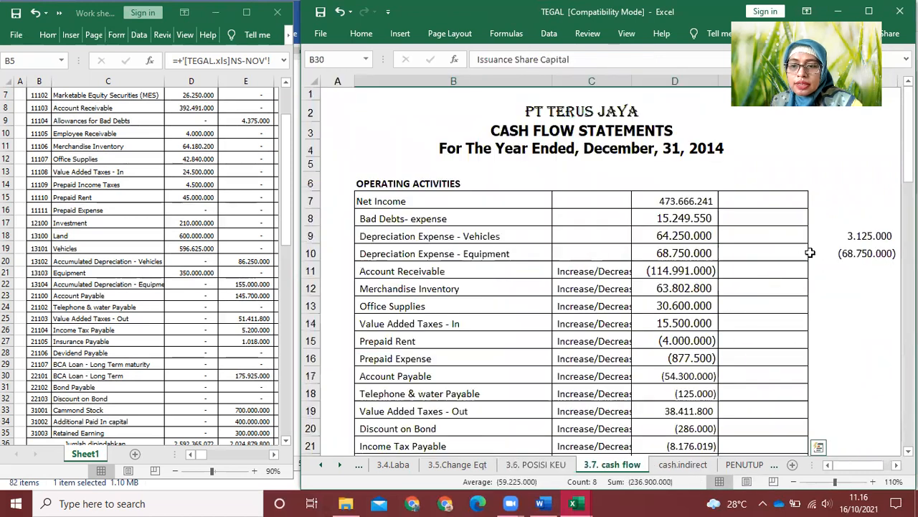
left_click(683, 465)
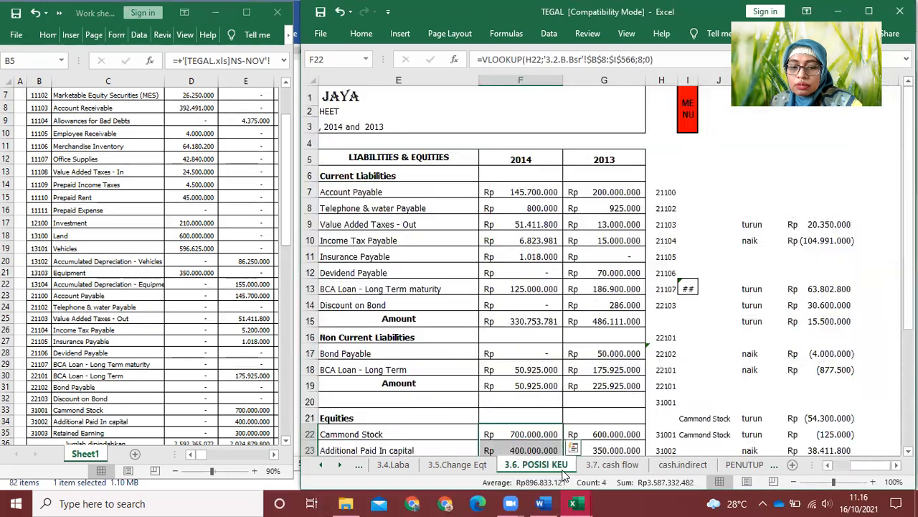
Clear the turun/naik notes and their amounts beside the liabilities and equities on 3.6. POSISI KEU
left_click(611, 465)
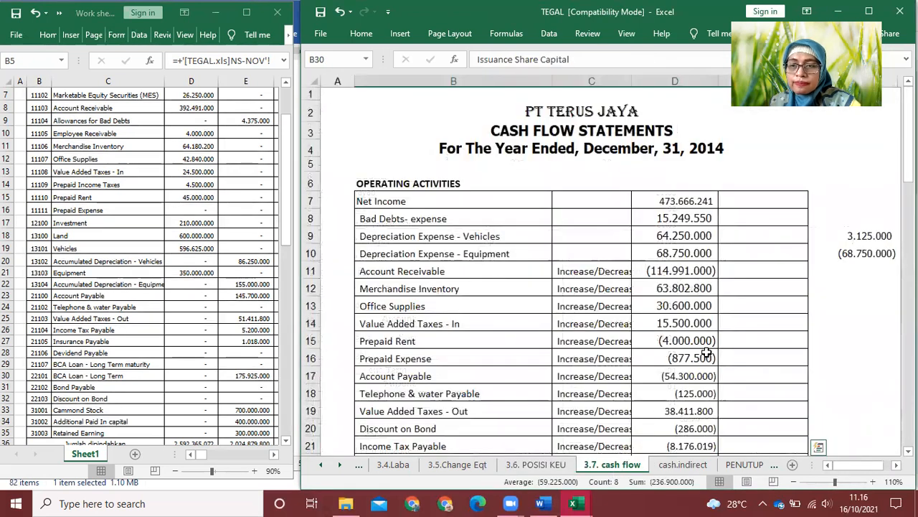
left_click(538, 464)
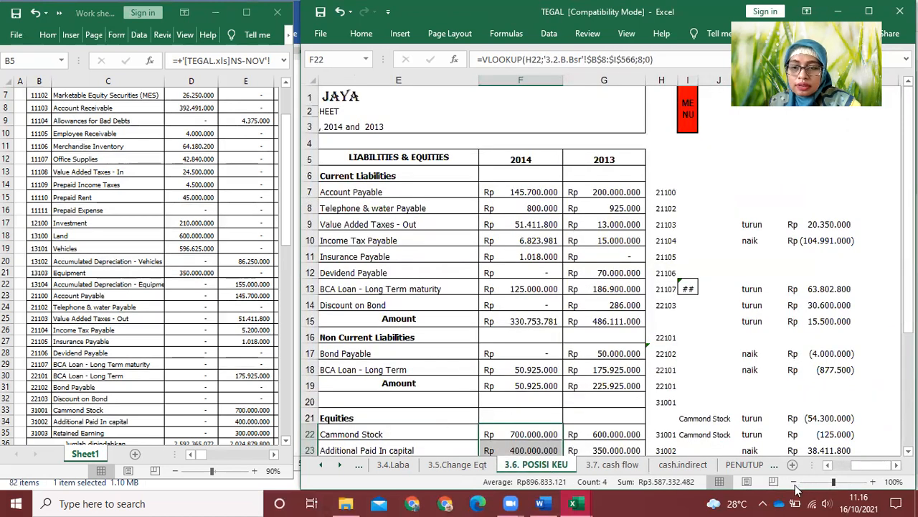
left_click_drag(752, 224, 815, 420)
key("Delete")
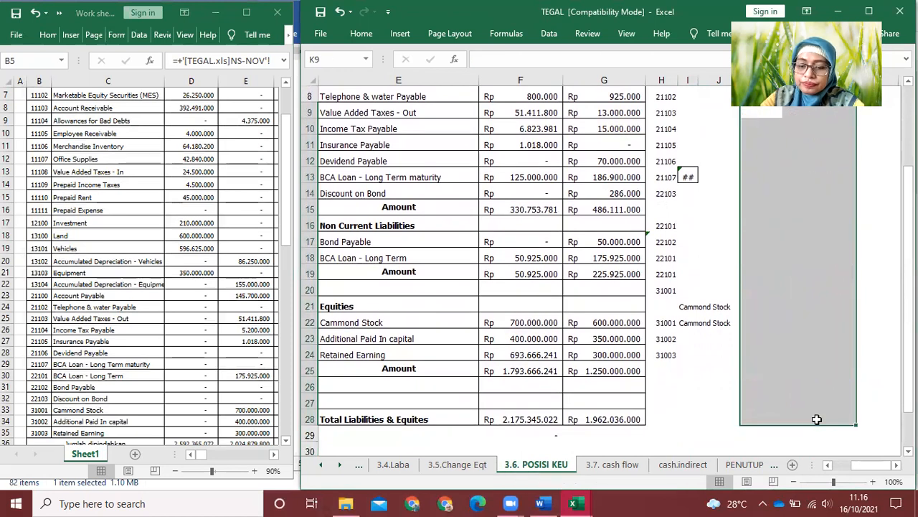
Insert a blank worksheet between 3.6. POSISI KEU and 3.7. cash flow, and return to the balance sheet
left_click(793, 464)
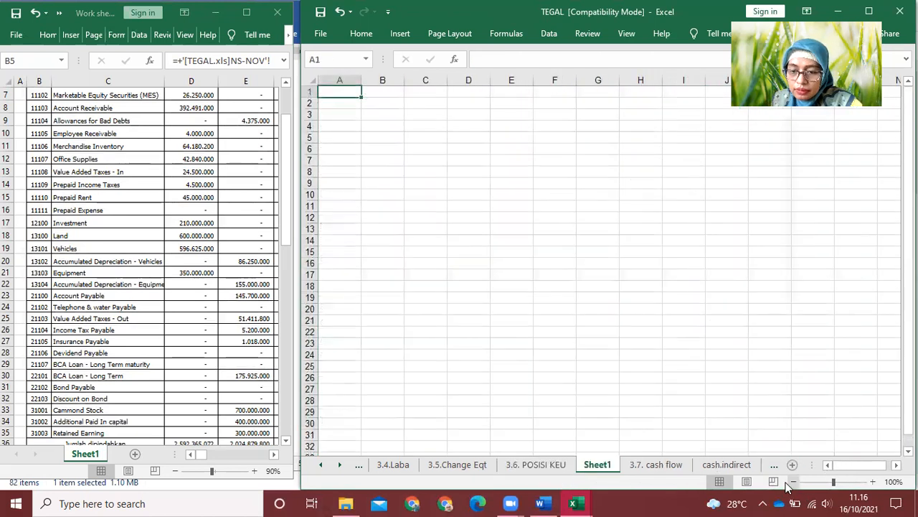
left_click(538, 465)
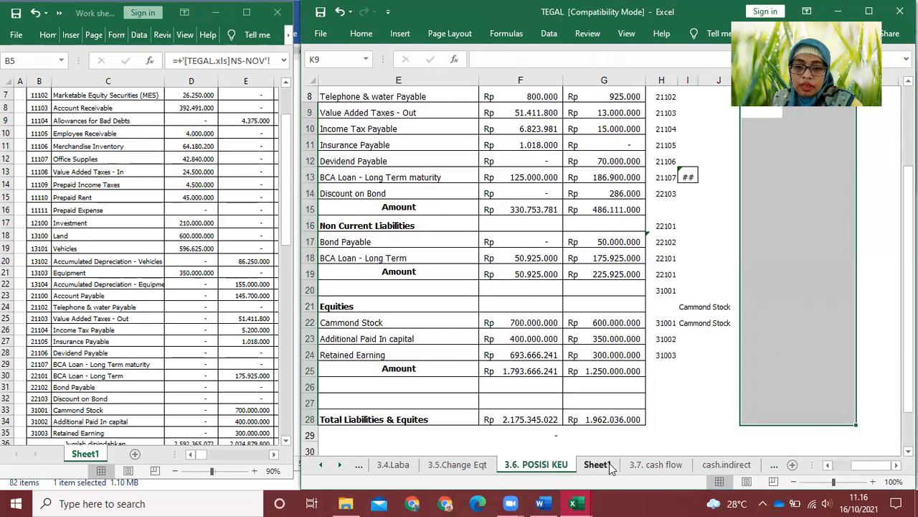
Highlight the 2014 and 2013 Petty Cash and Cash In Bank balances, and point out the Current Assets heading and 2014 Marketable Equity Securities amount
left_click(843, 468)
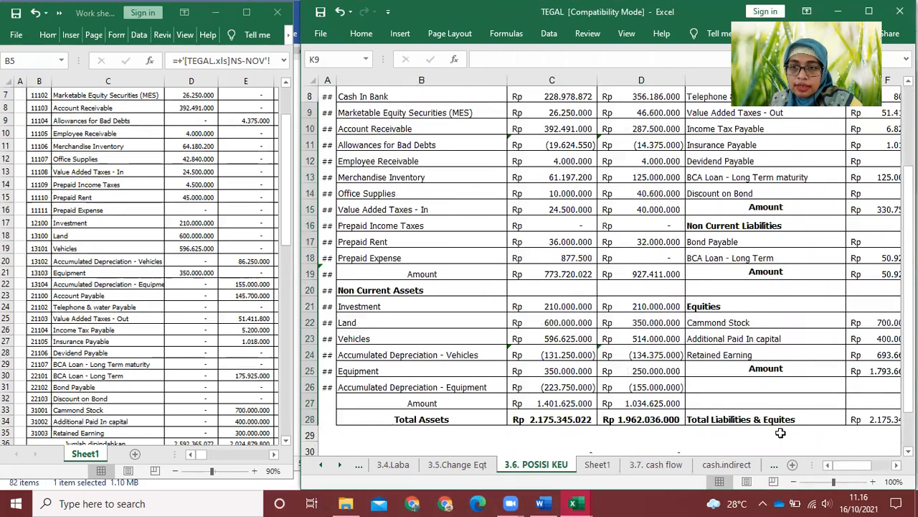
scroll(611, 340, "up", 2)
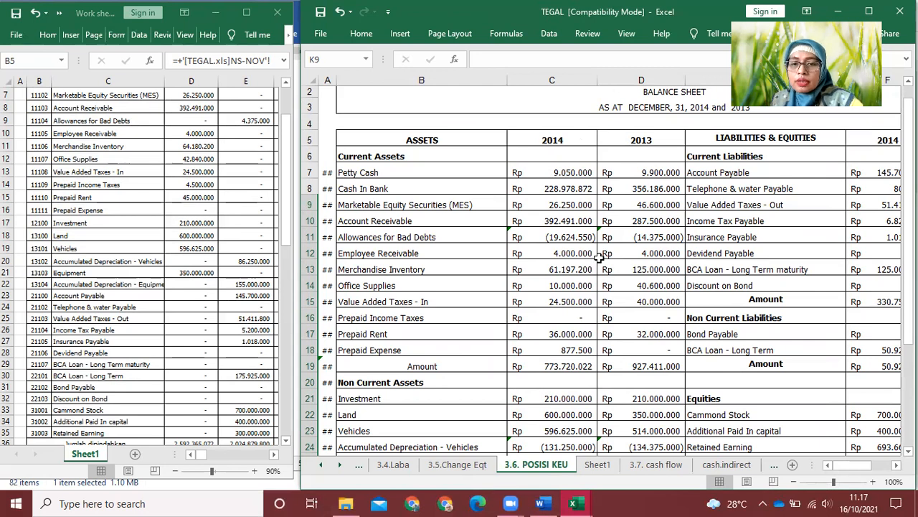
left_click(648, 170)
left_click_drag(648, 169, 568, 185)
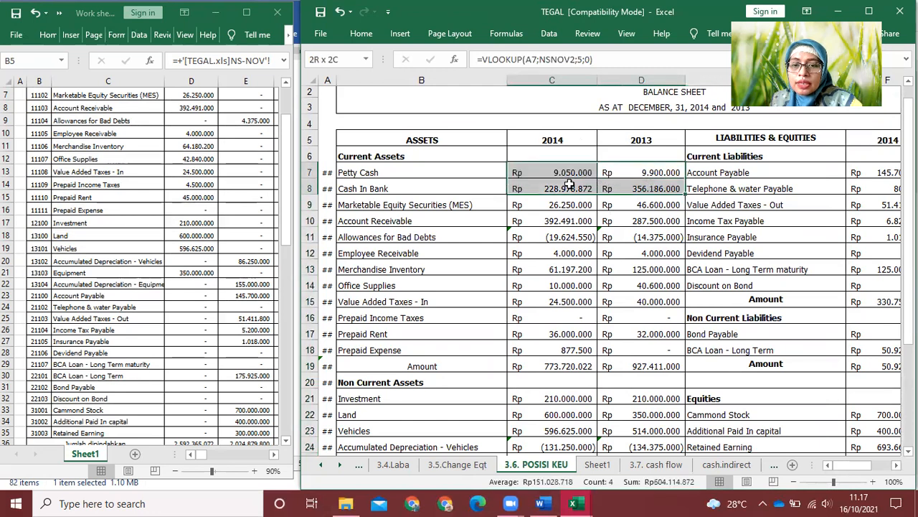
left_click_drag(427, 174, 615, 189)
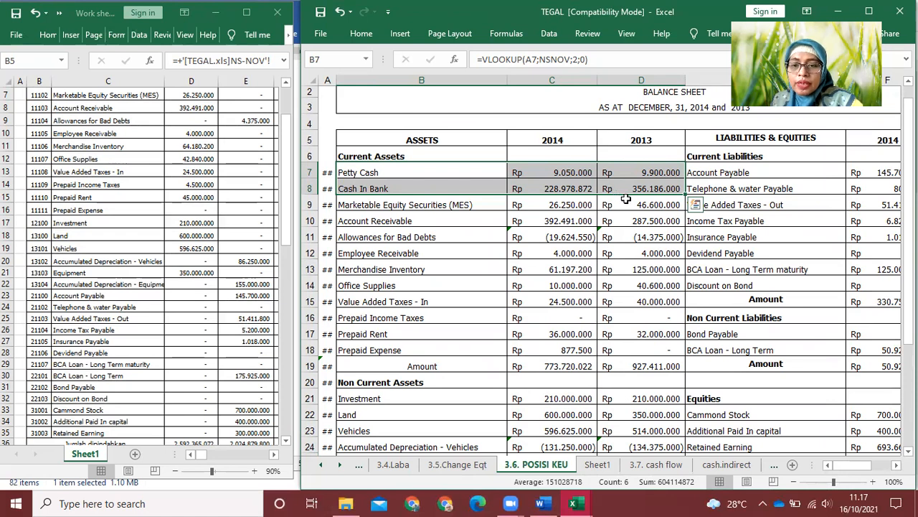
left_click(628, 203)
left_click(362, 163)
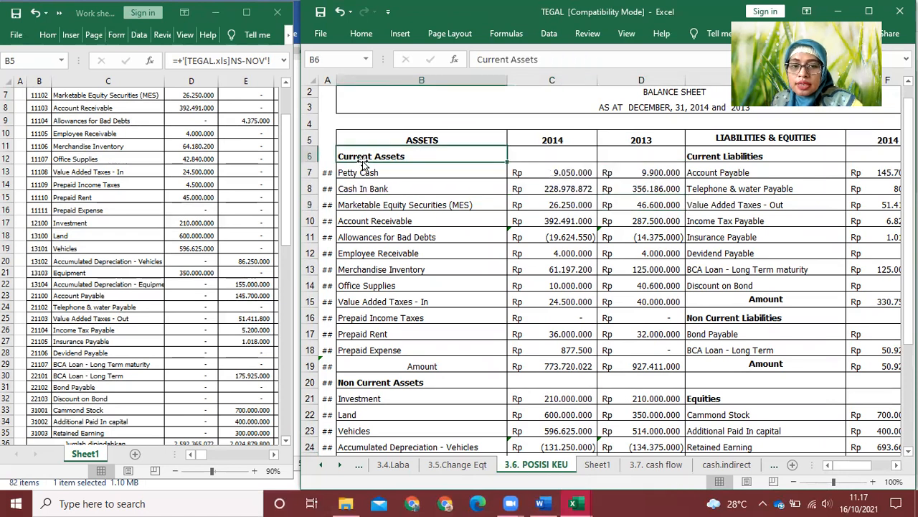
left_click(576, 202)
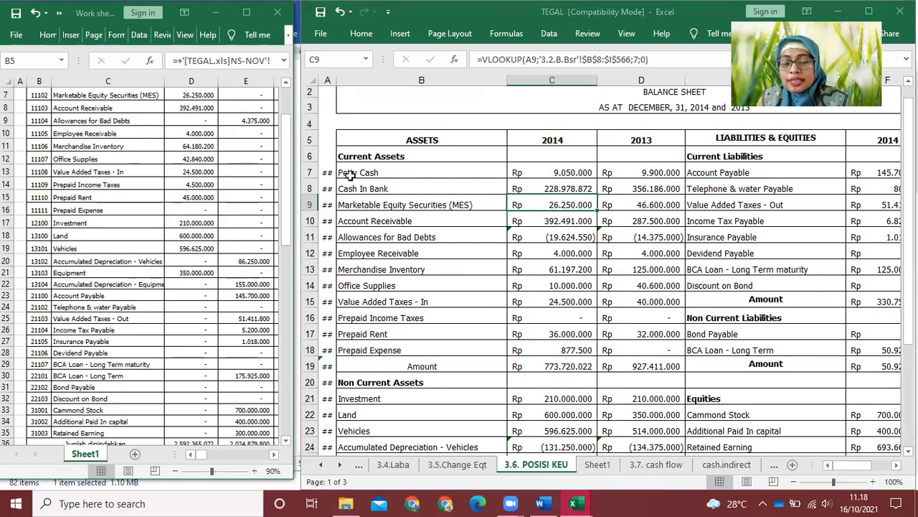
key("alt+Tab")
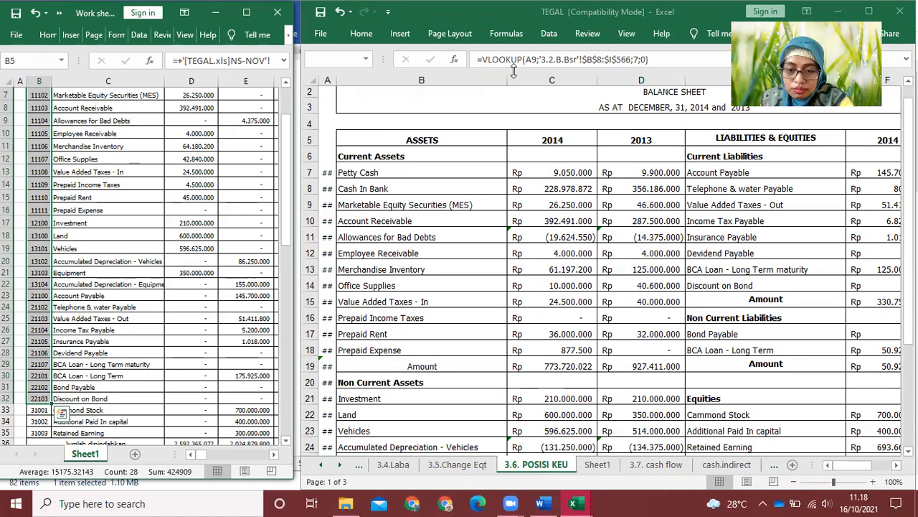
Point out the Operating, Investing and Financing Activities headings of the Cash Flow Statements on 3.7. cash flow
left_click(664, 471)
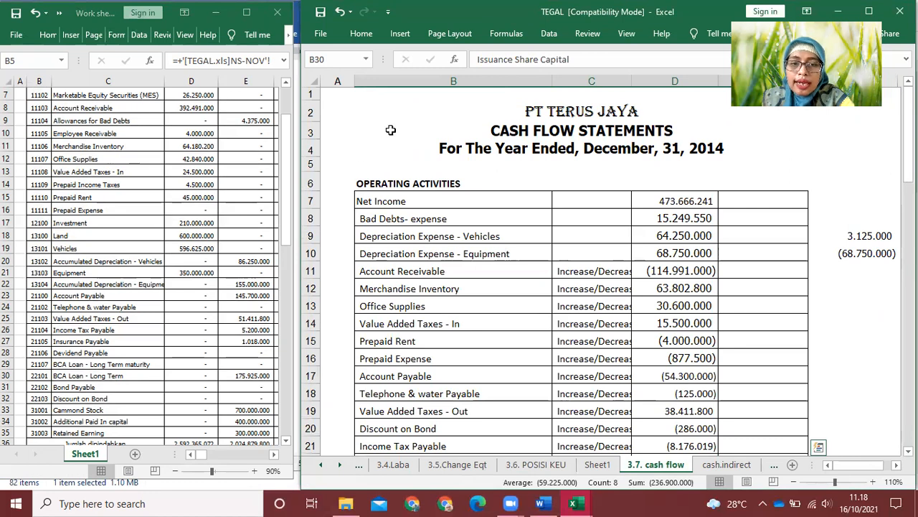
scroll(463, 165, "down", 1)
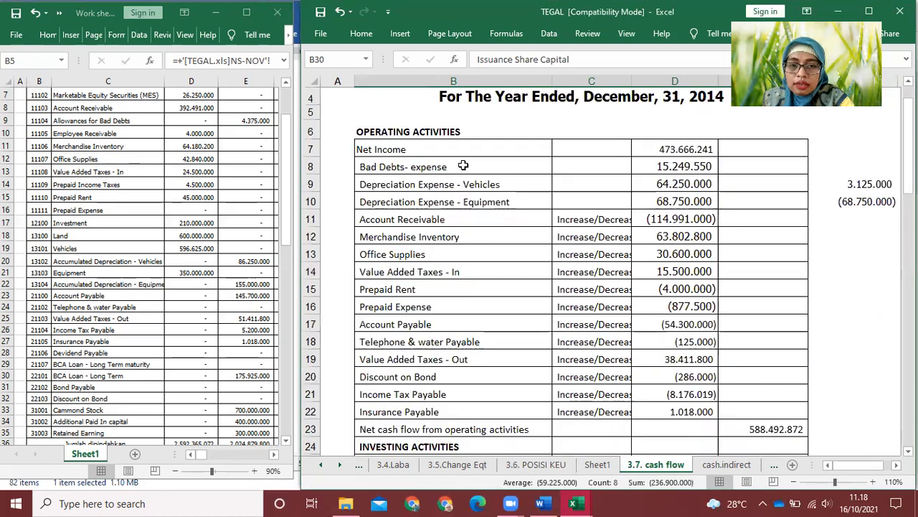
left_click(386, 134)
scroll(415, 394, "down", 2)
left_click(397, 343)
left_click(402, 432)
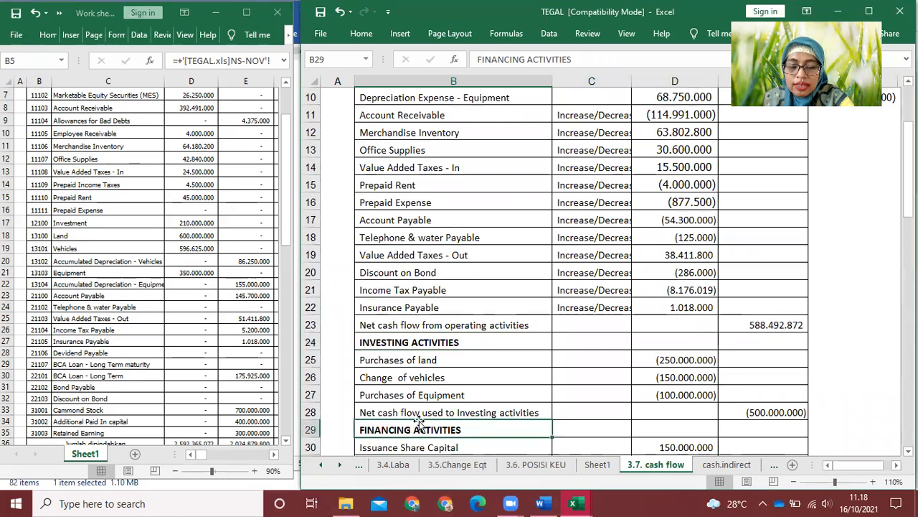
Highlight the operating activities in groups: Net Income through equipment depreciation, current asset changes, and current liability changes
scroll(505, 391, "up", 2)
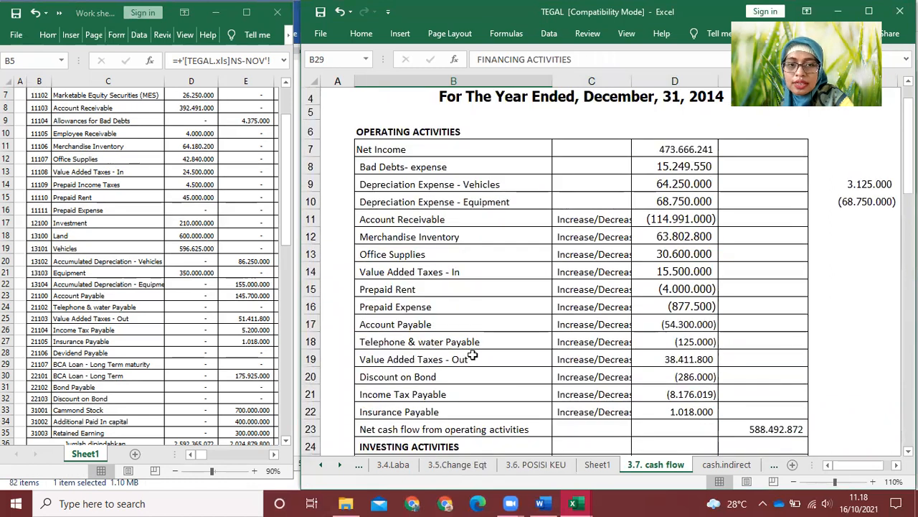
left_click(407, 137)
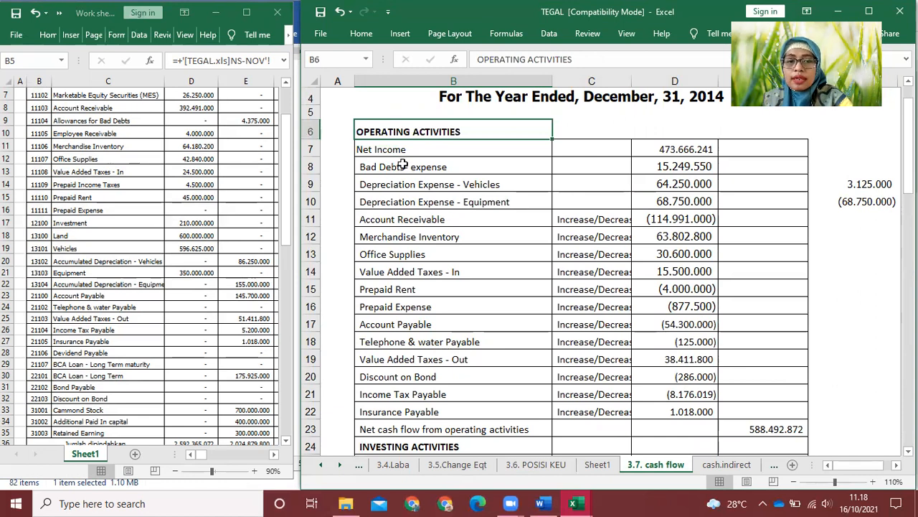
left_click_drag(385, 151, 789, 201)
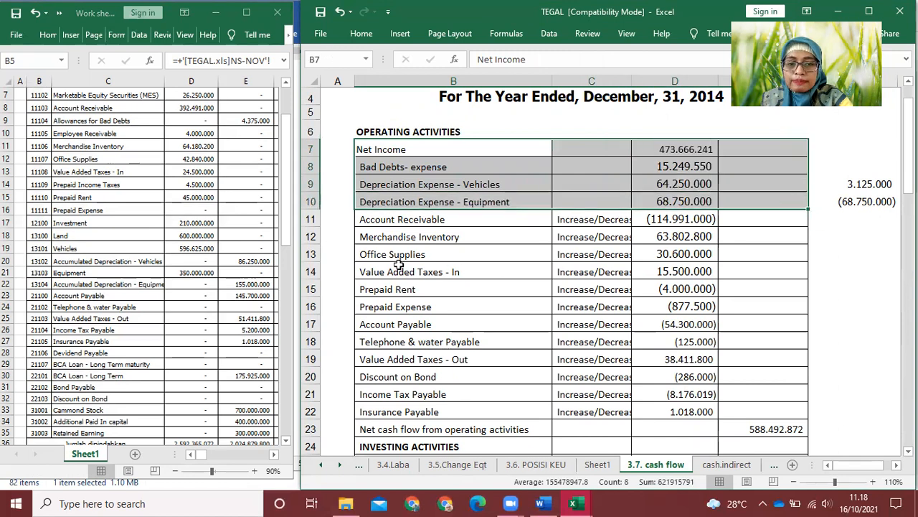
left_click_drag(383, 219, 774, 302)
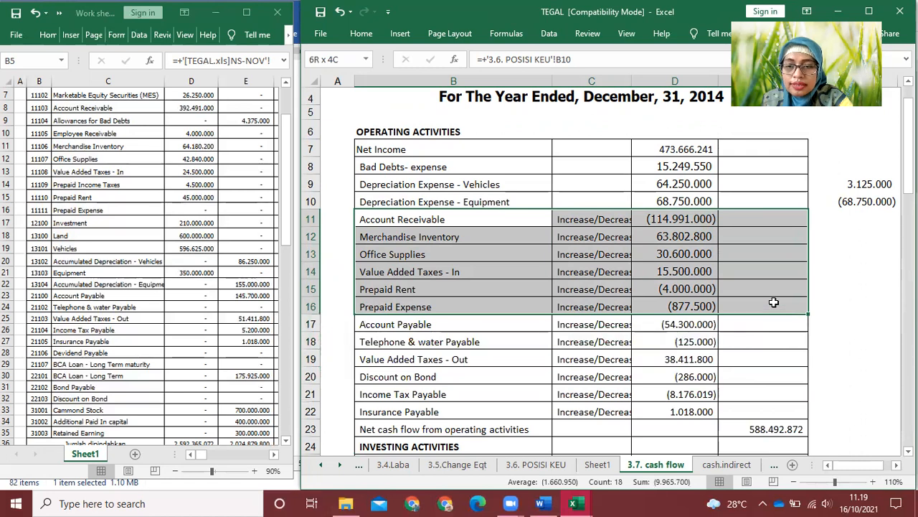
left_click_drag(383, 320, 744, 415)
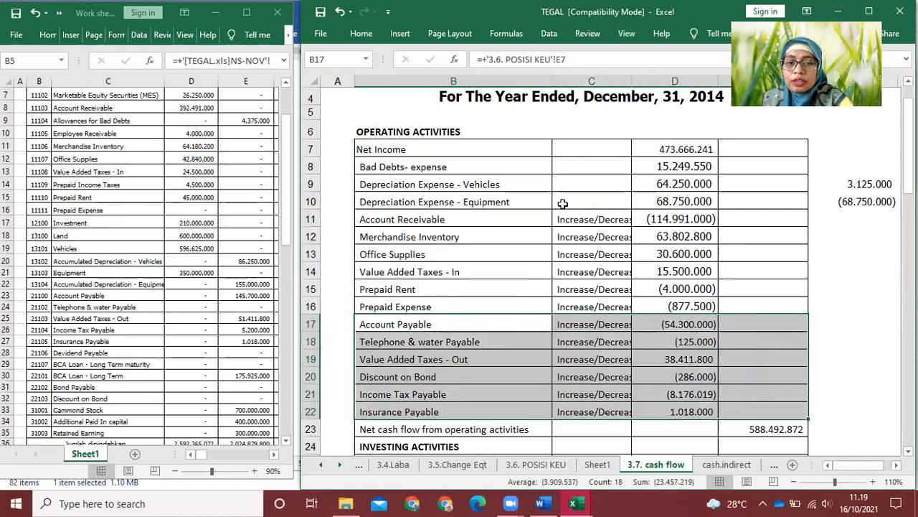
left_click(366, 133)
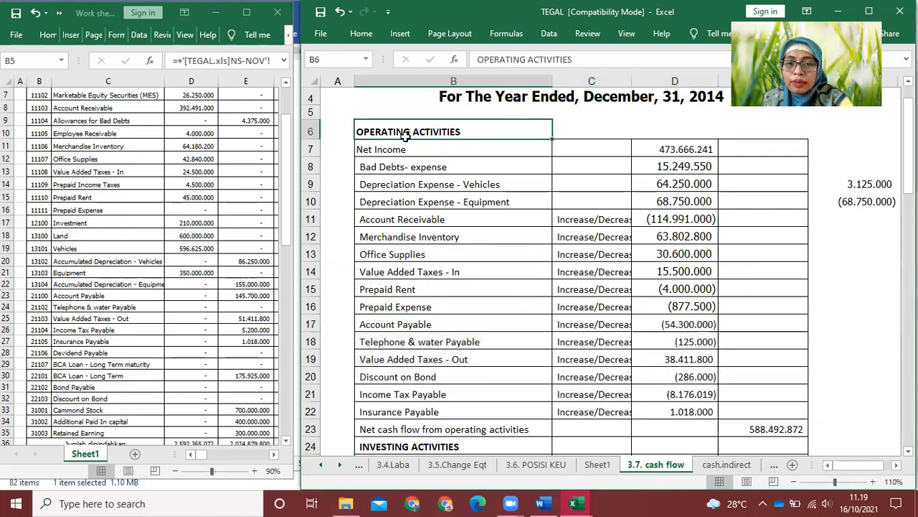
Enter the note "AL naik Berkurung" in cell H11 beside the Account Receivable line
left_click(854, 146)
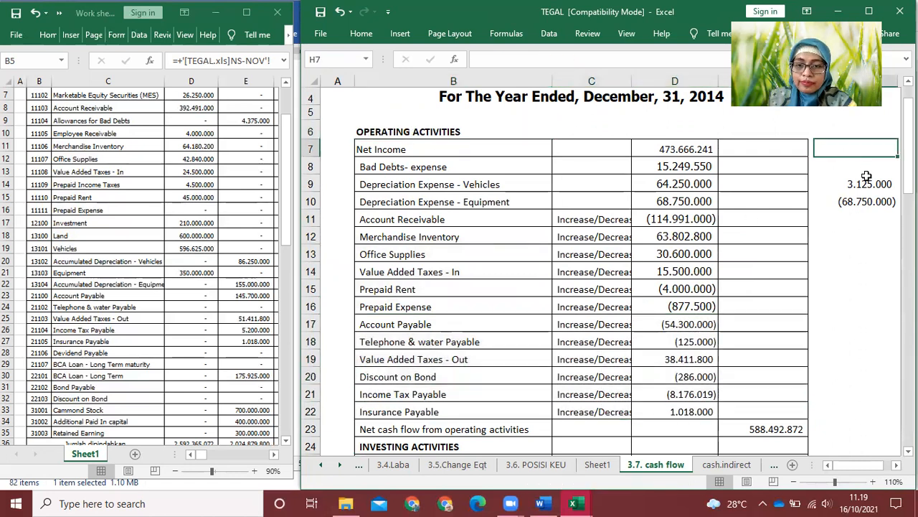
left_click(866, 224)
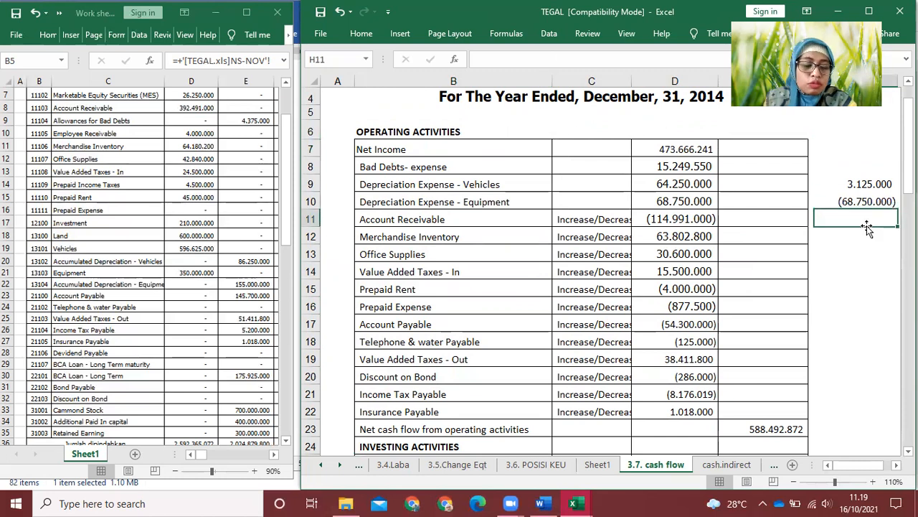
type("AL")
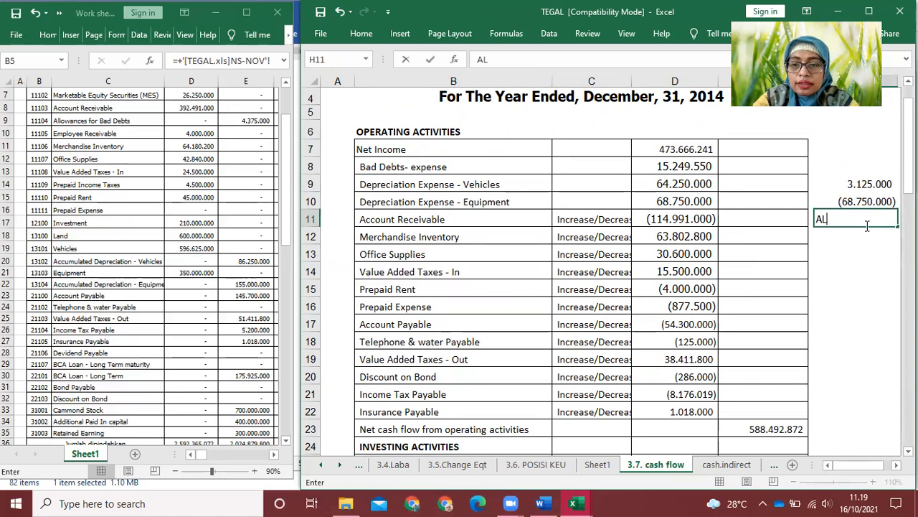
type(" naik ")
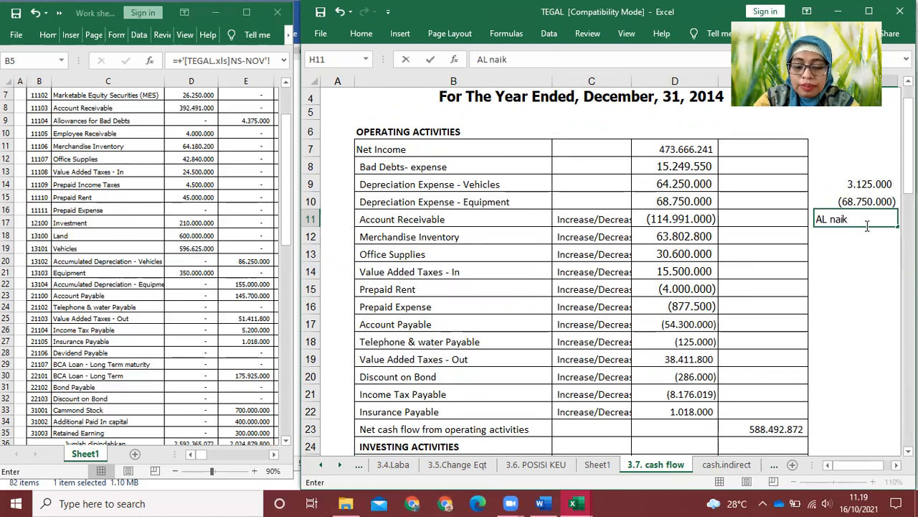
type("B")
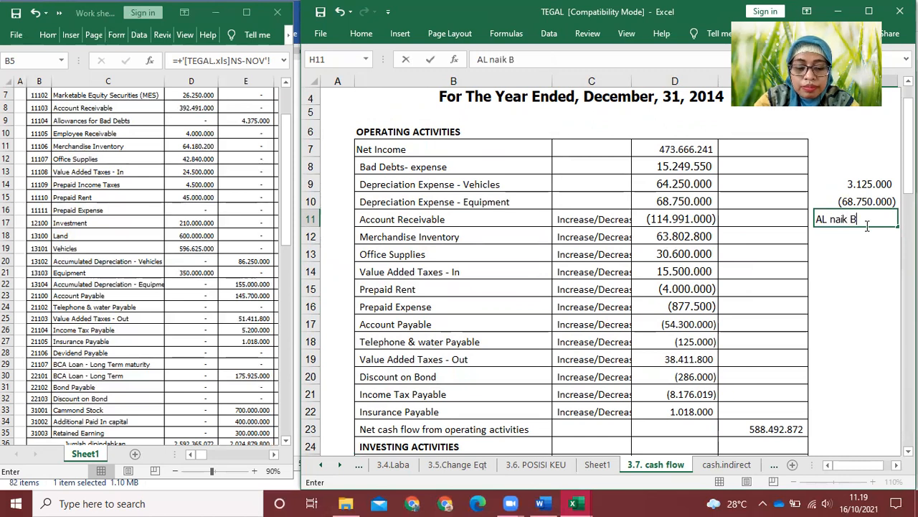
type("erlkurung)")
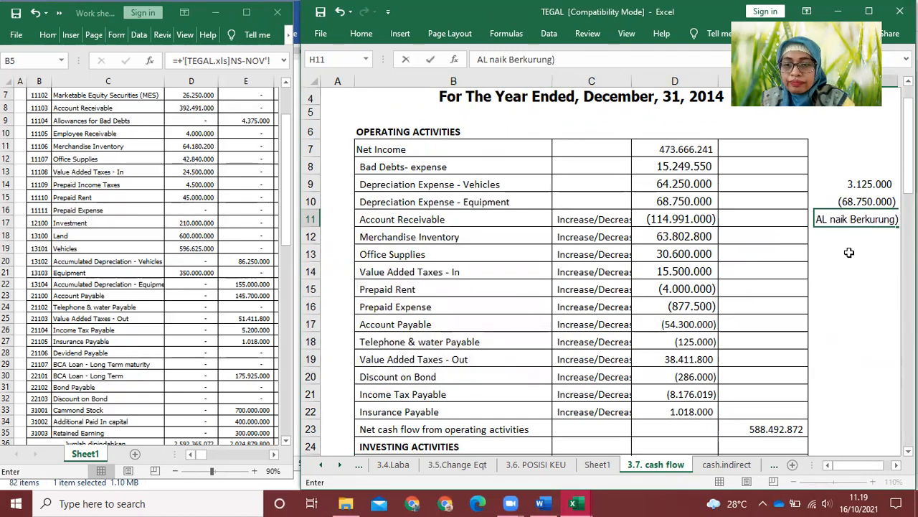
left_click(845, 241)
left_click(834, 219)
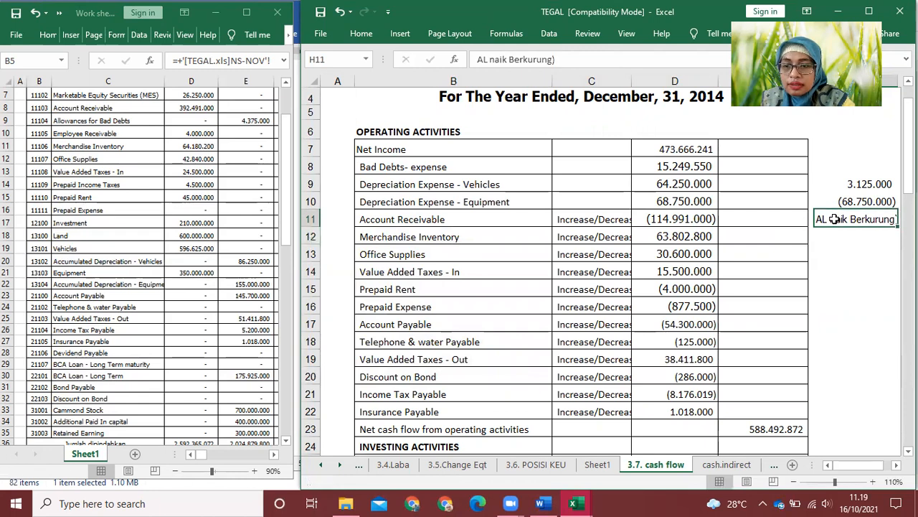
left_click(565, 57)
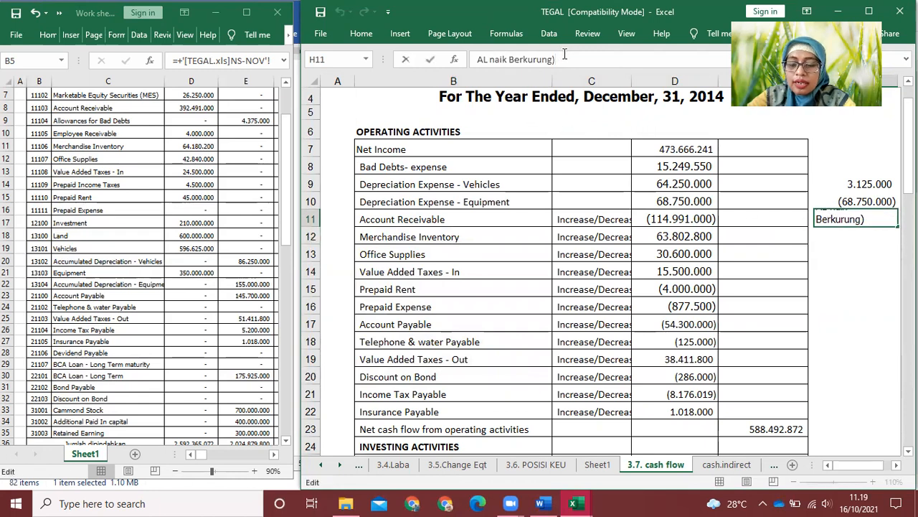
key("BackSpace")
key("Return")
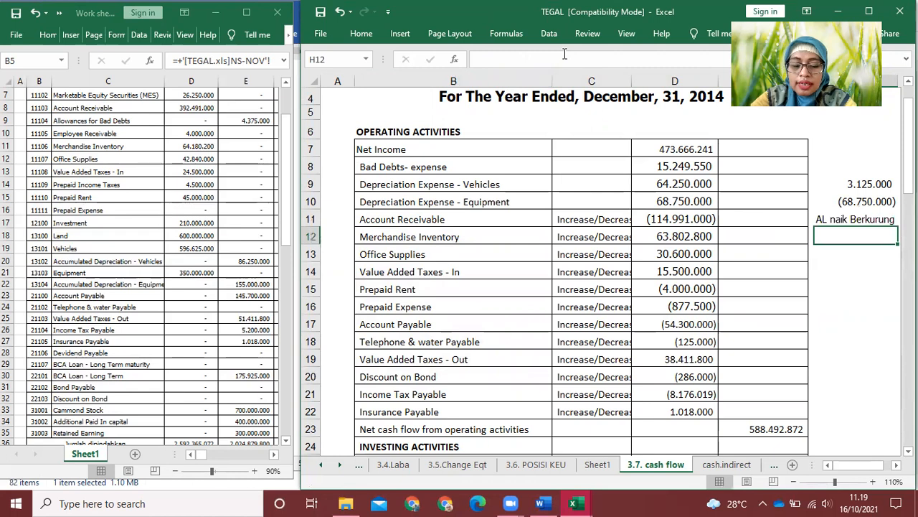
Enter the note "HL turun Berkurung" in cell H12 beside the Merchandise Inventory line
type("HL")
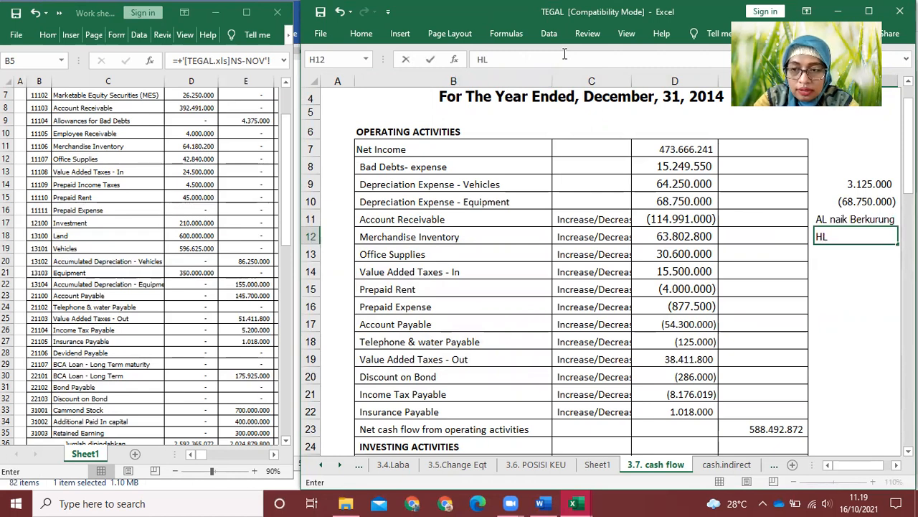
type(" naik")
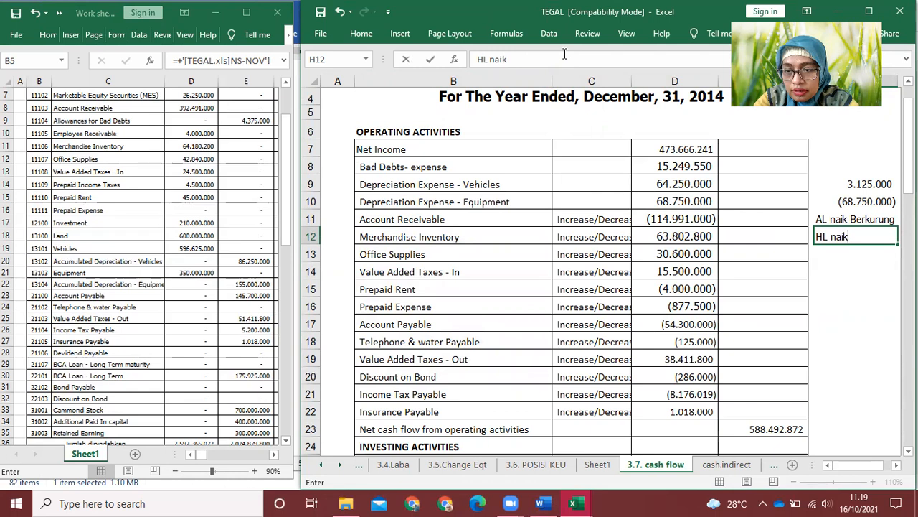
key("BackSpace")
key("BackSpace")
key("BackSpace")
key("BackSpace")
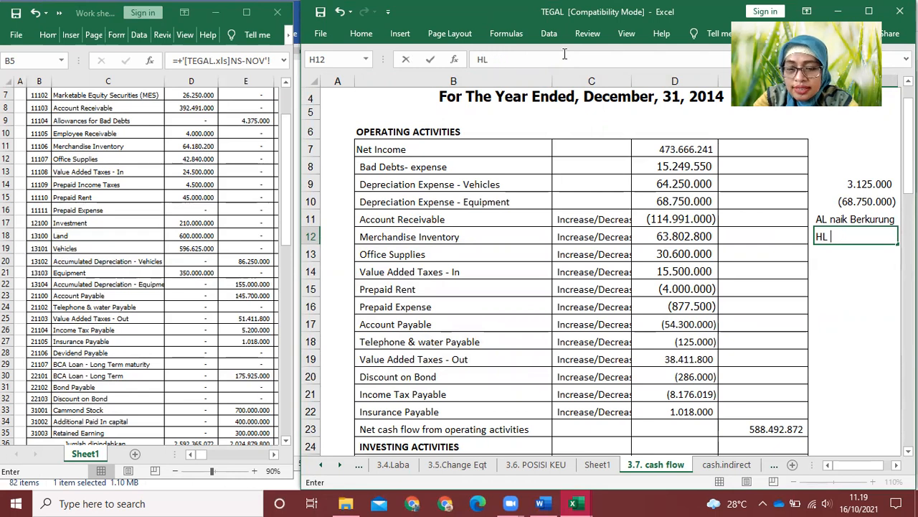
type("turu")
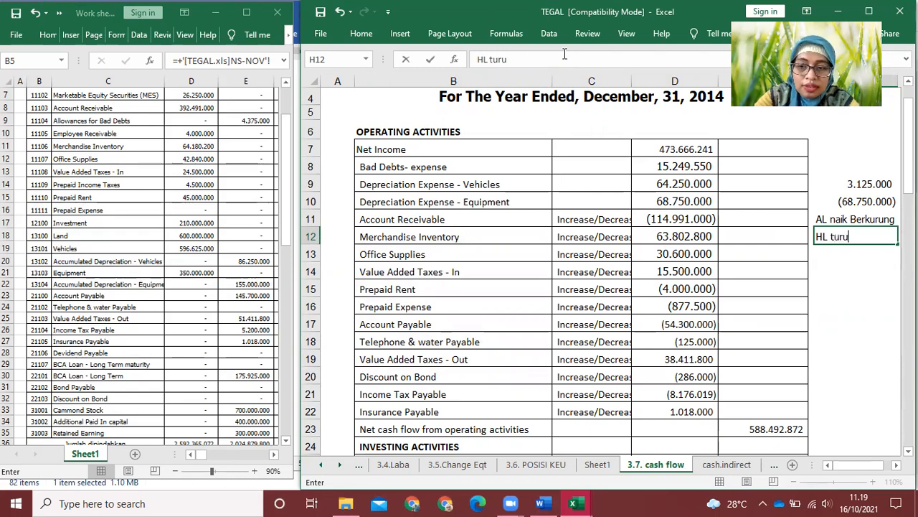
type("n B")
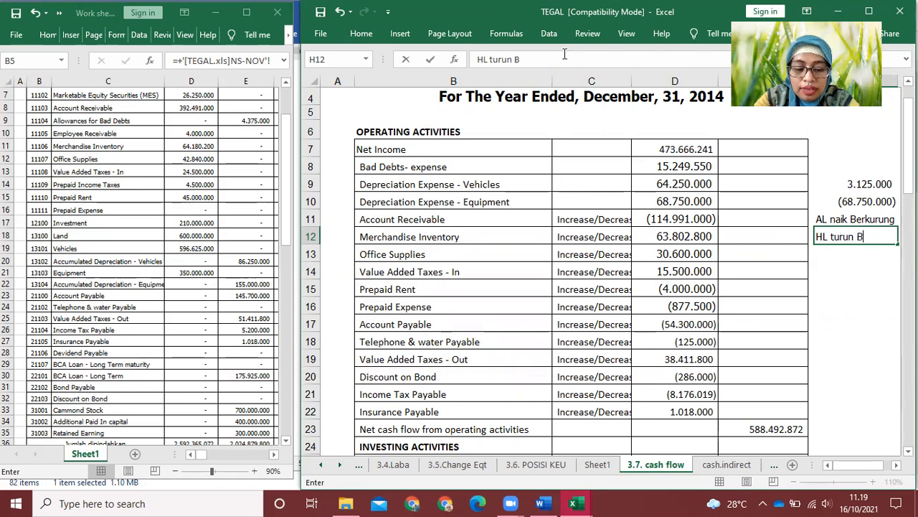
type("erkurung")
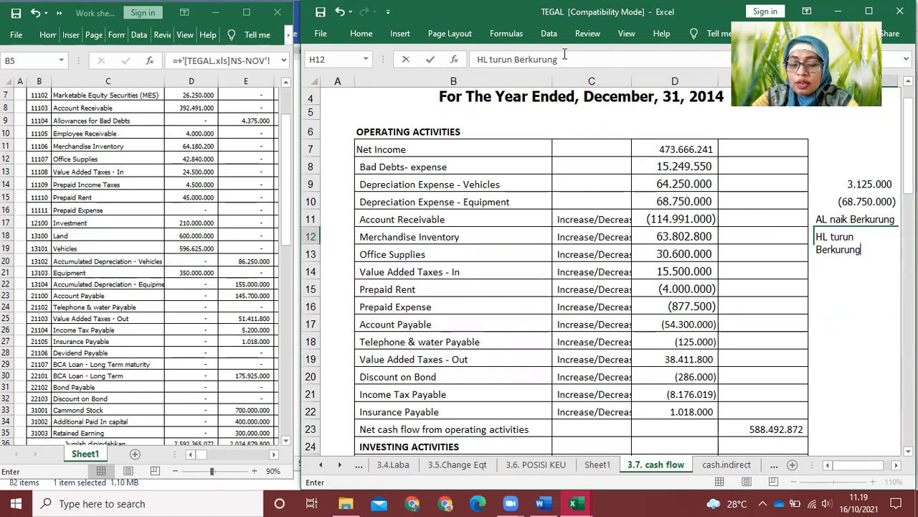
left_click(864, 267)
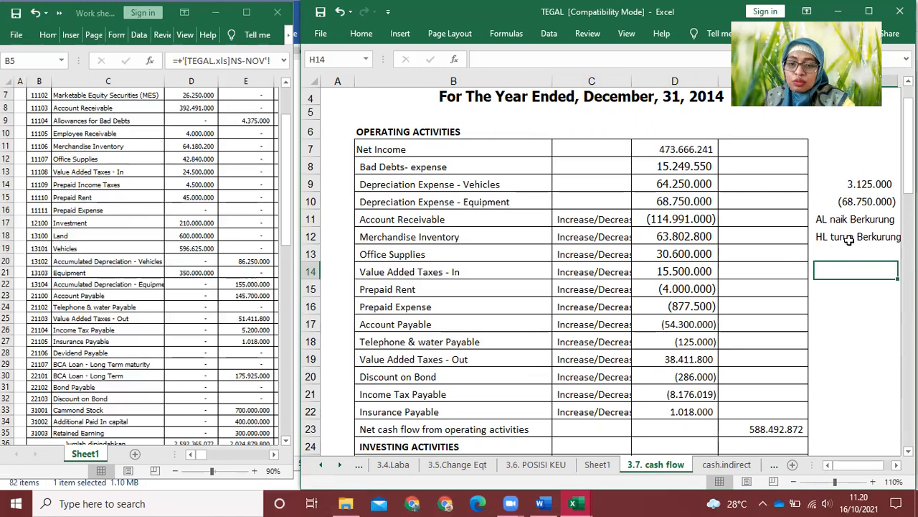
Point out the Investing Activities heading and highlight the lines from Purchases of land through Net cash flow used to Investing activities
scroll(539, 338, "down", 3)
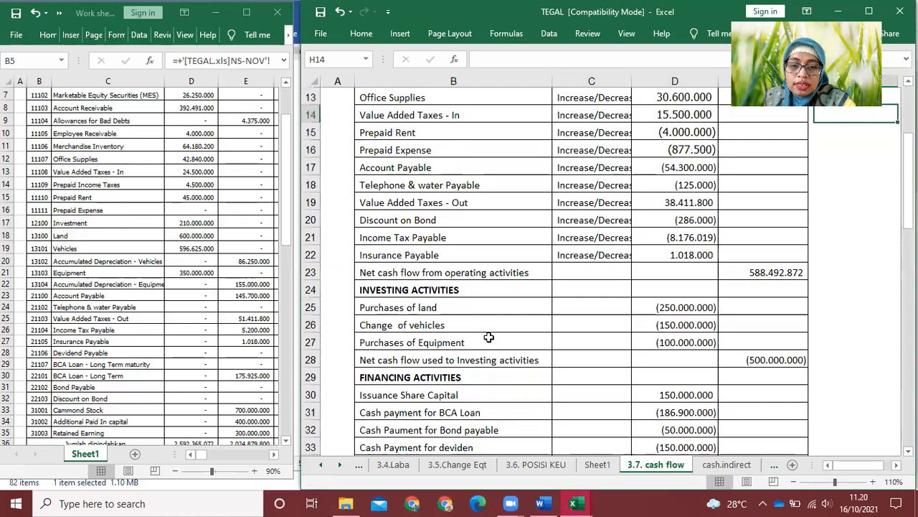
left_click(373, 291)
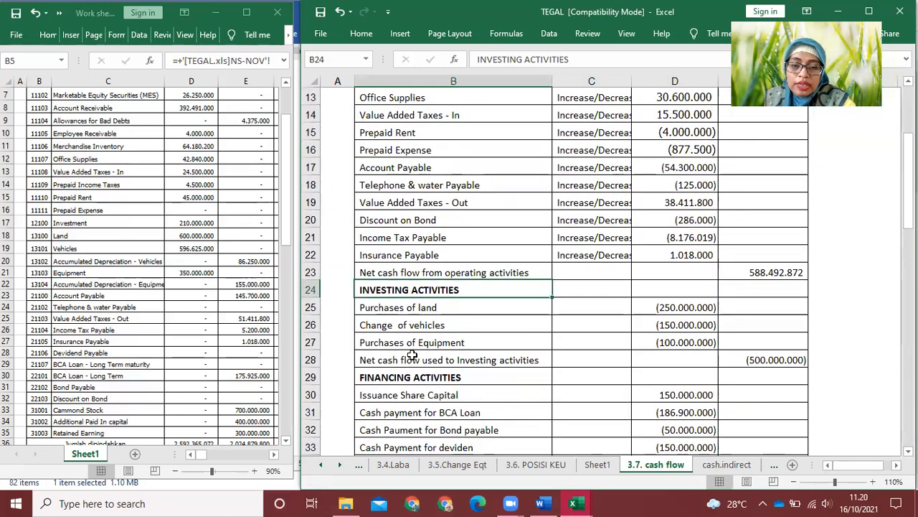
left_click_drag(395, 310, 770, 360)
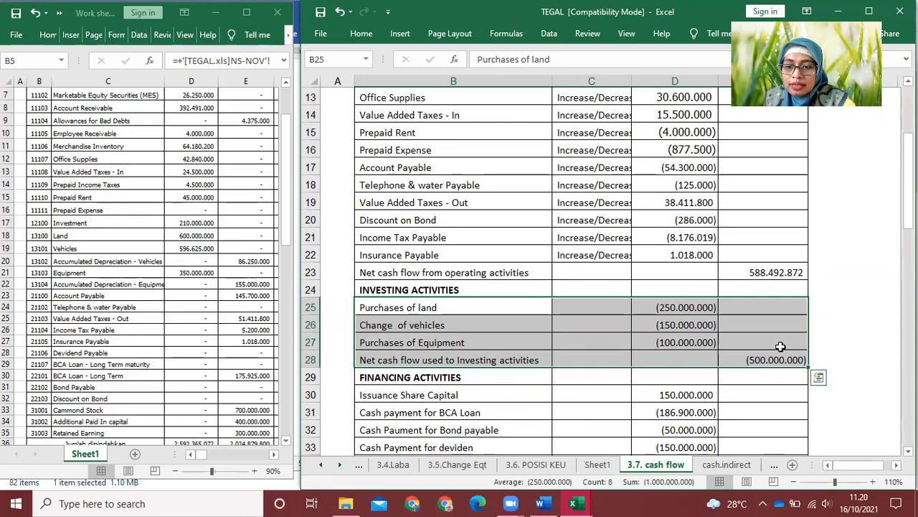
Enter the note "AT naik berkurung" in cell H25 beside the Purchases of land line
left_click(850, 294)
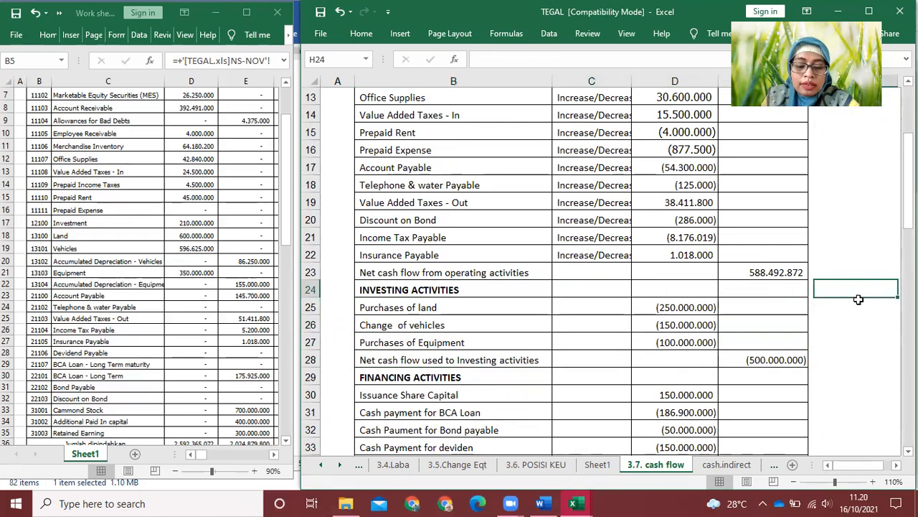
left_click(855, 307)
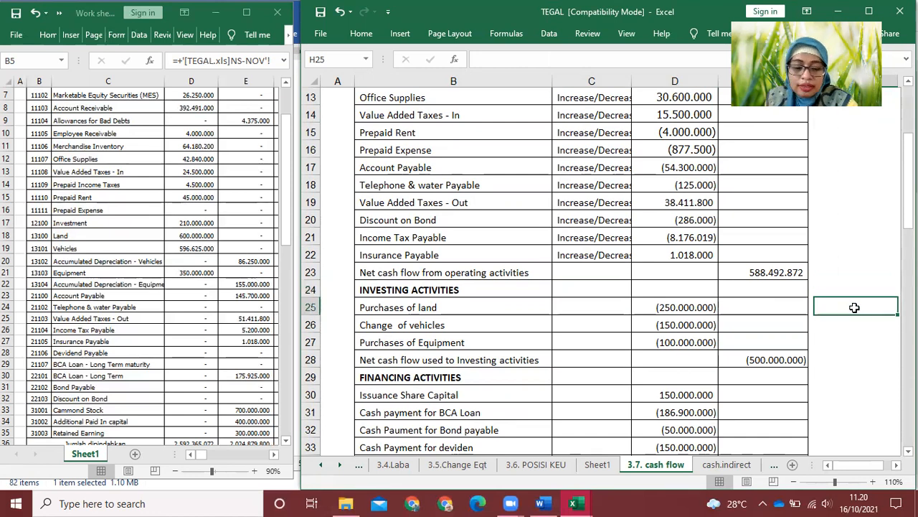
type("AT")
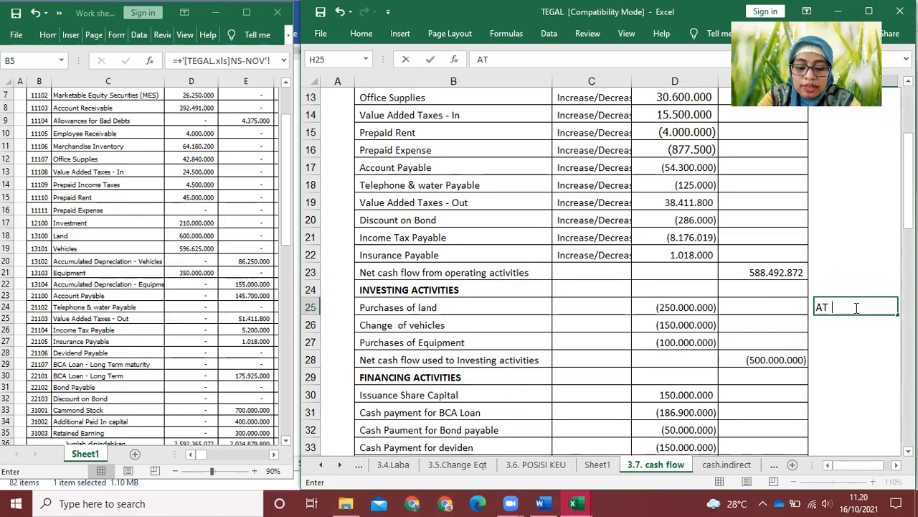
type(" naik berkurung")
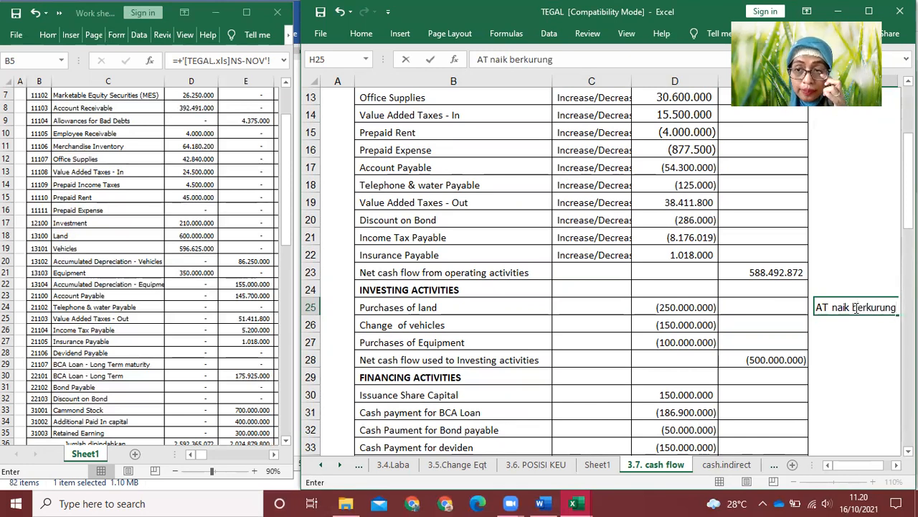
left_click(846, 337)
Point out the Financing Activities heading, then highlight the Issuance Share Capital line and the BCA Loan, Bond payable and deviden payment lines
scroll(827, 349, "down", 1)
scroll(826, 349, "down", 2)
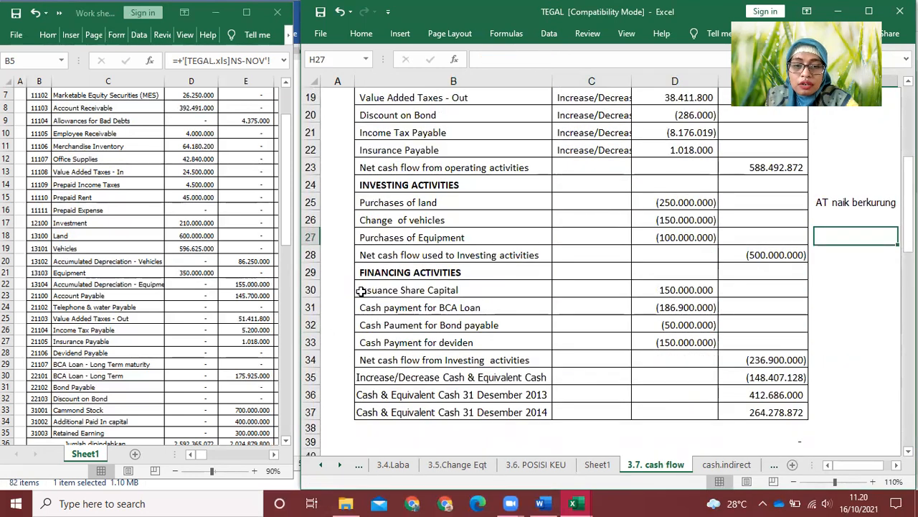
left_click(373, 272)
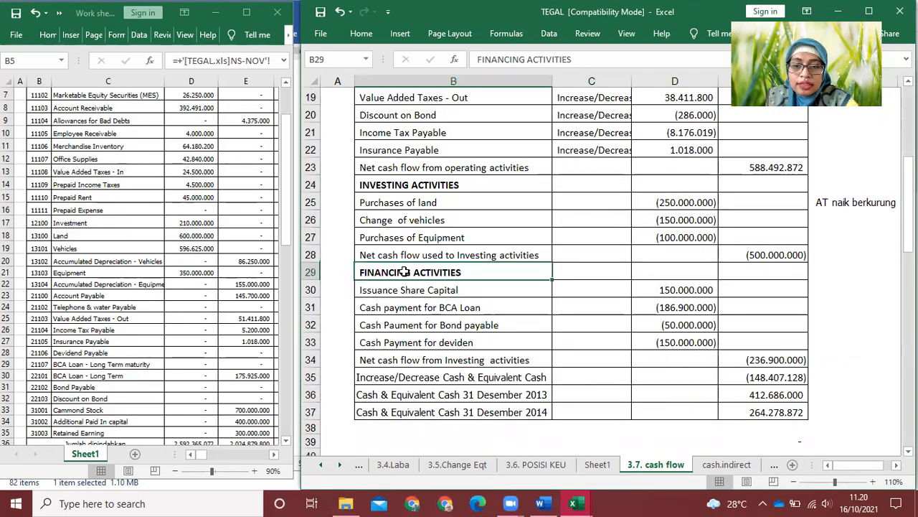
left_click(423, 343)
left_click_drag(362, 291, 673, 294)
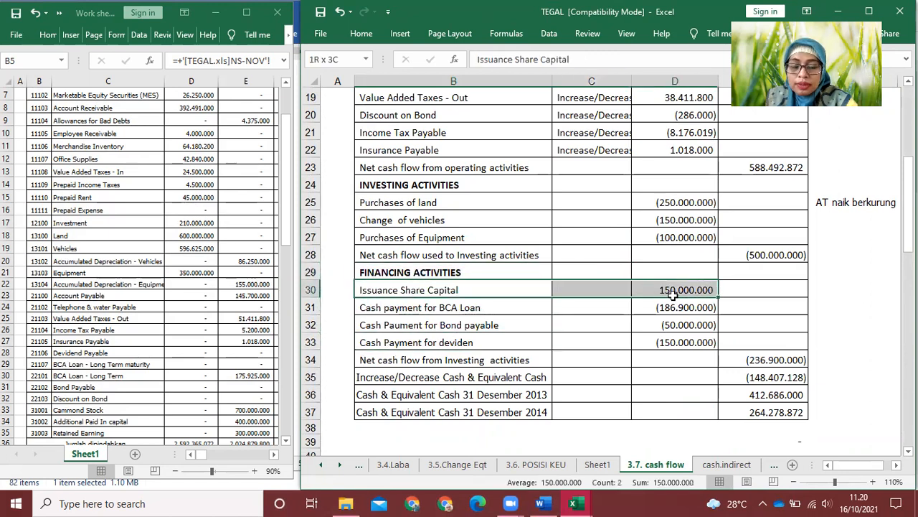
left_click_drag(673, 294, 673, 295)
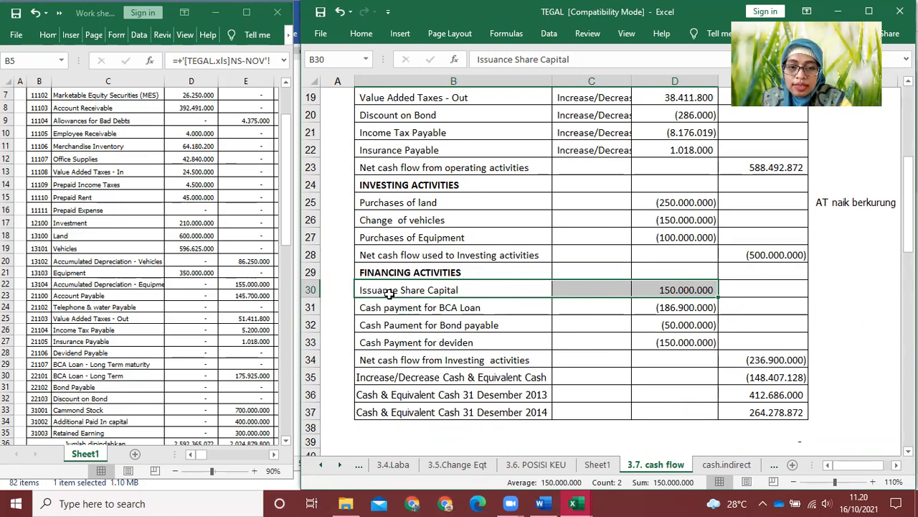
left_click_drag(373, 309, 453, 344)
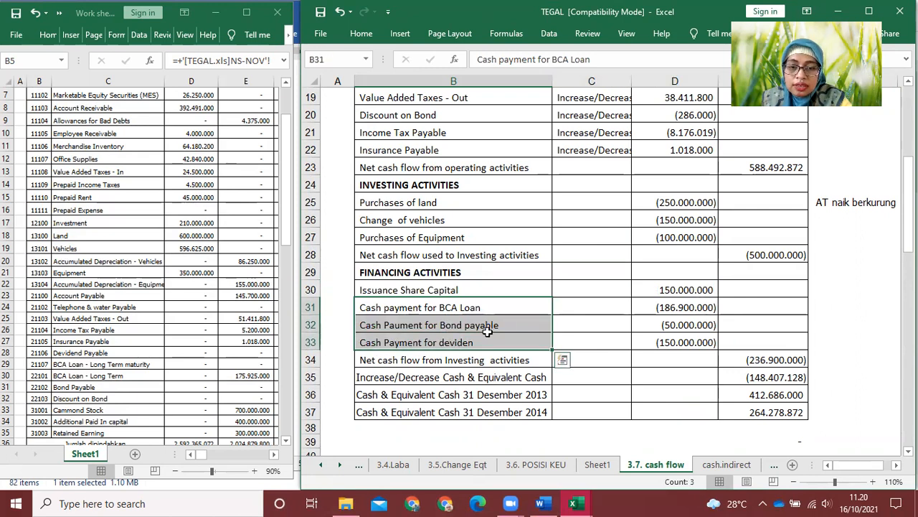
left_click(467, 338)
Highlight the Financing Activities heading row, the four financing amounts, and the full lines from Issuance Share Capital to Cash Payment for deviden
left_click_drag(366, 274, 765, 268)
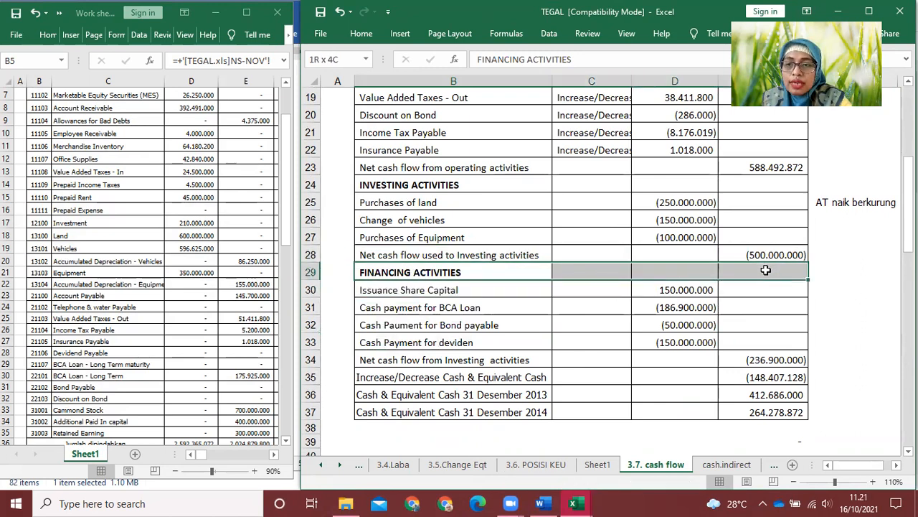
left_click_drag(766, 270, 765, 269)
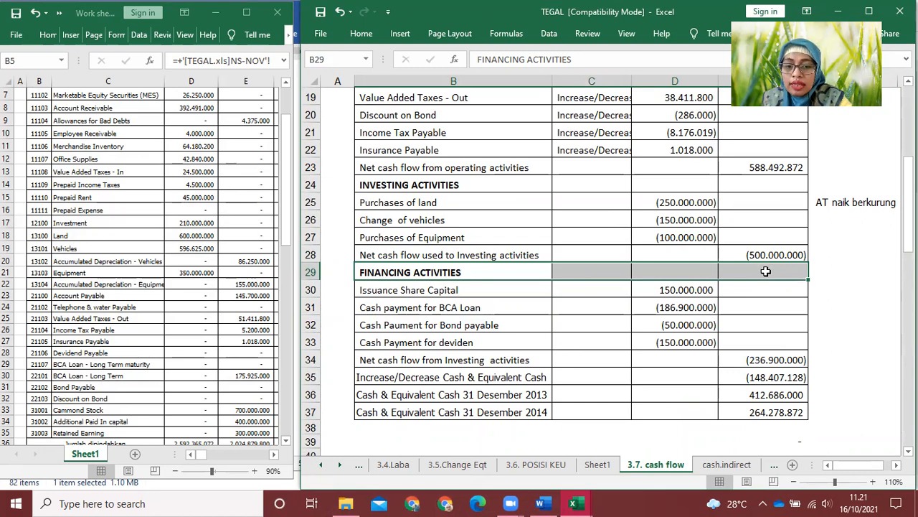
left_click_drag(678, 290, 660, 342)
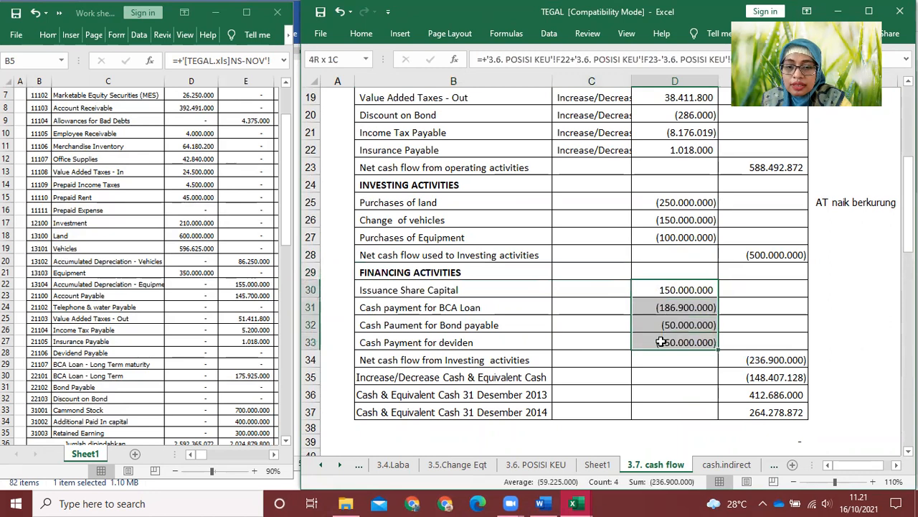
left_click_drag(393, 290, 734, 334)
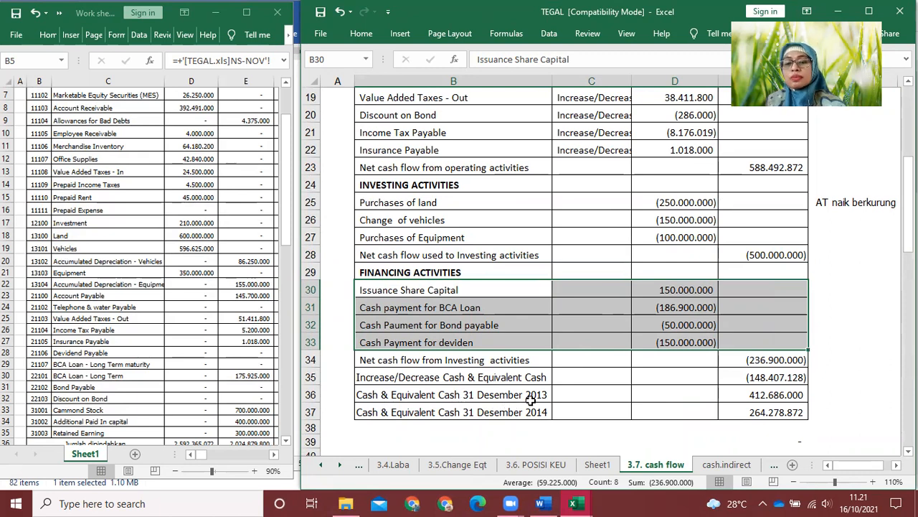
Enter a formula in H36 adding the 2013 Petty Cash and Cash In Bank balances (D7 and D8) from 3.6. POSISI KEU
left_click(837, 394)
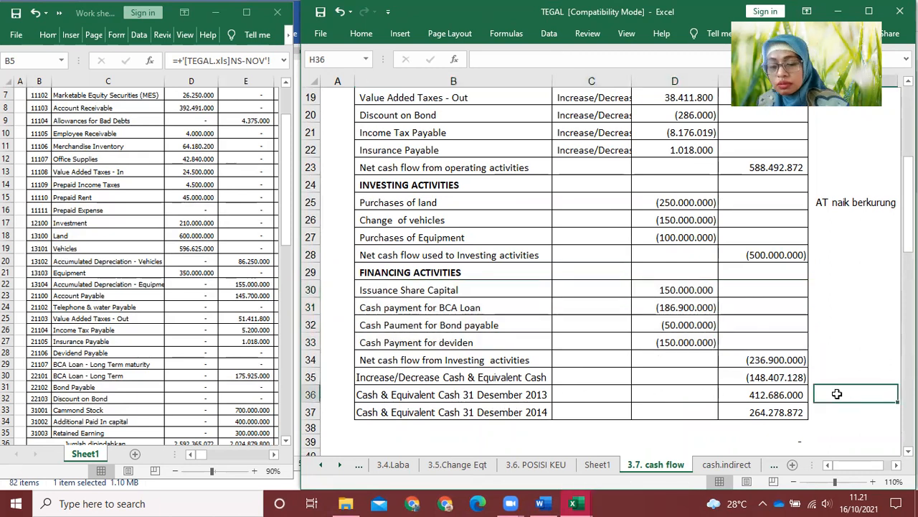
type("=")
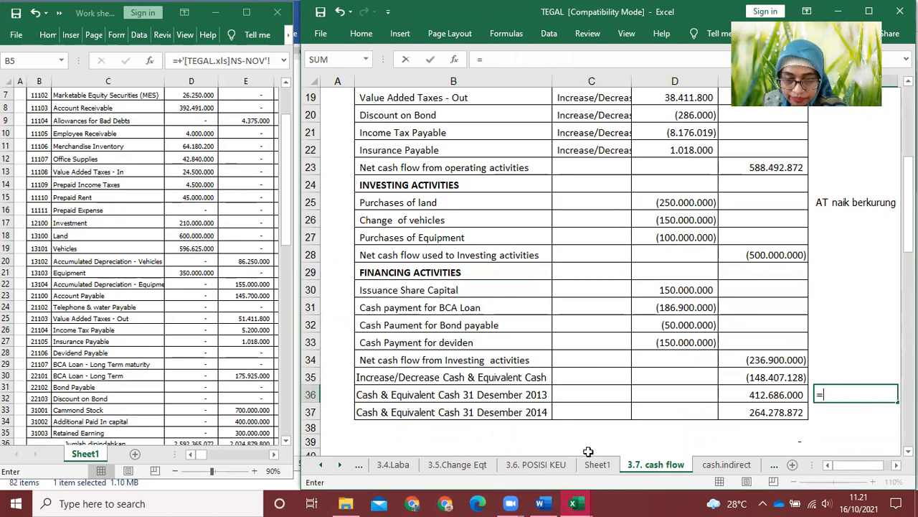
left_click(559, 466)
left_click(662, 173)
type("+")
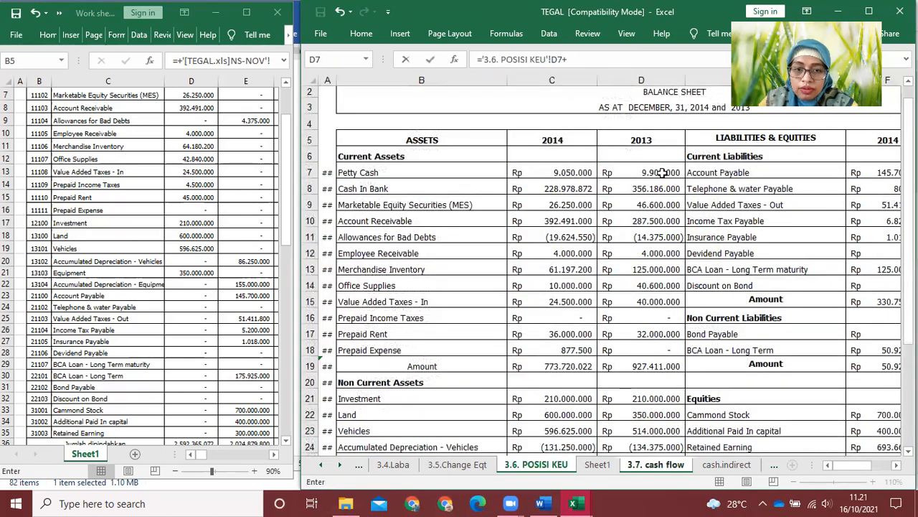
left_click(627, 183)
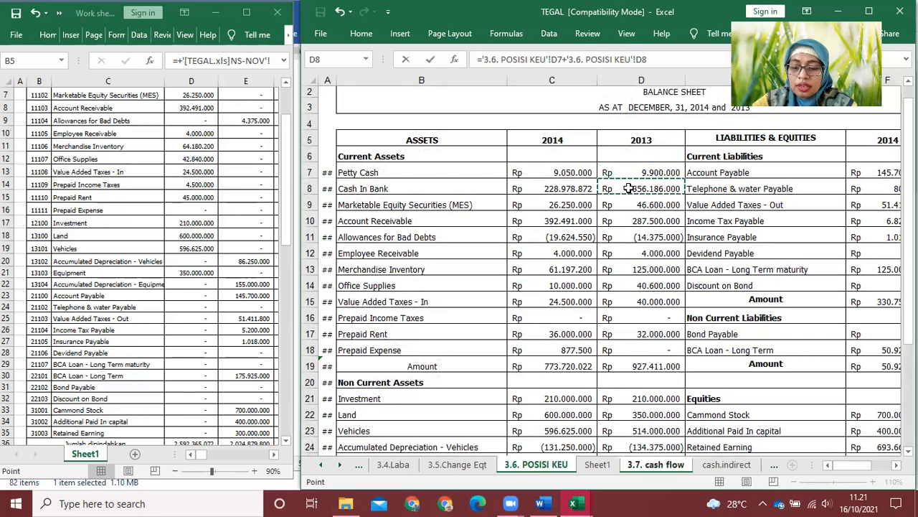
key("Return")
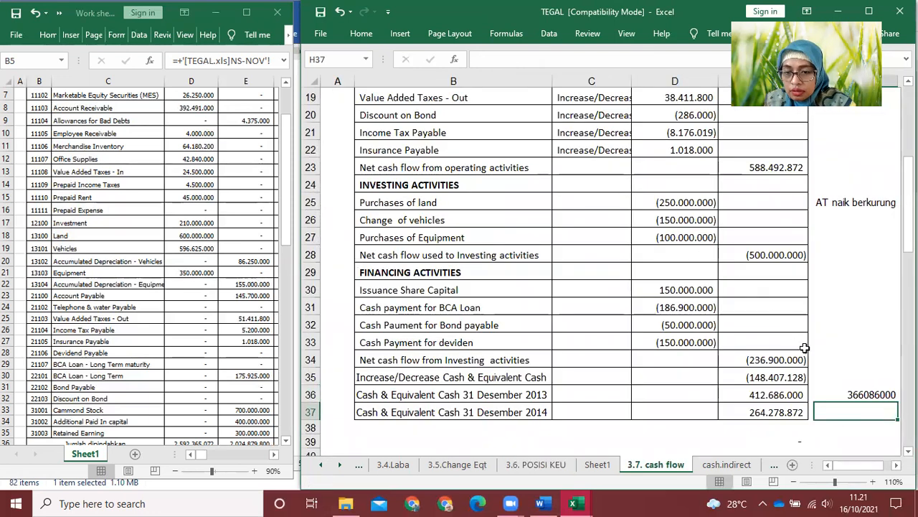
Re-enter the H36 formula to add the 2013 Petty Cash, Cash In Bank and Marketable Equity Securities balances (D7, D8 and D9) from 3.6. POSISI KEU
left_click(856, 393)
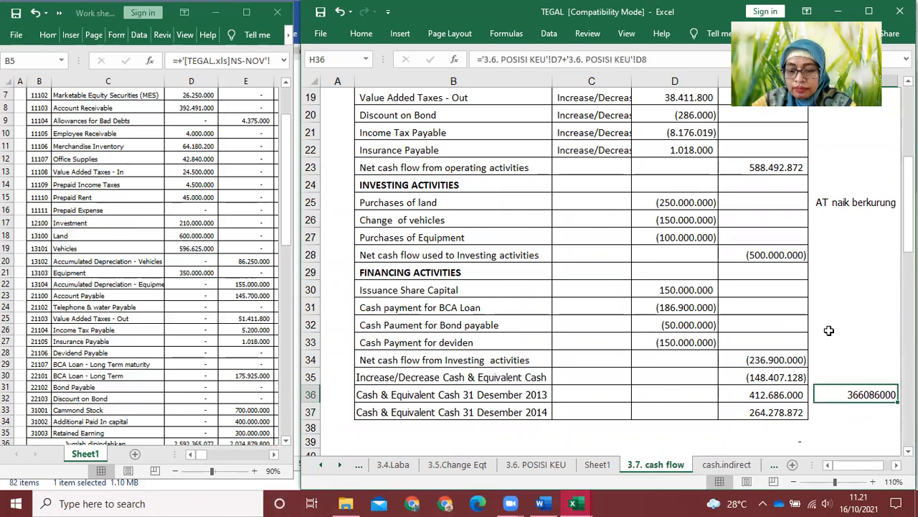
type("=")
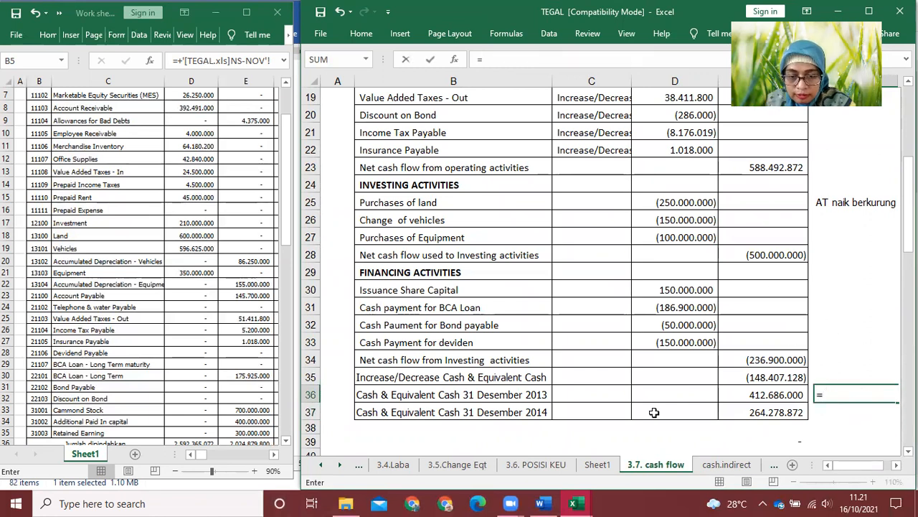
left_click(536, 464)
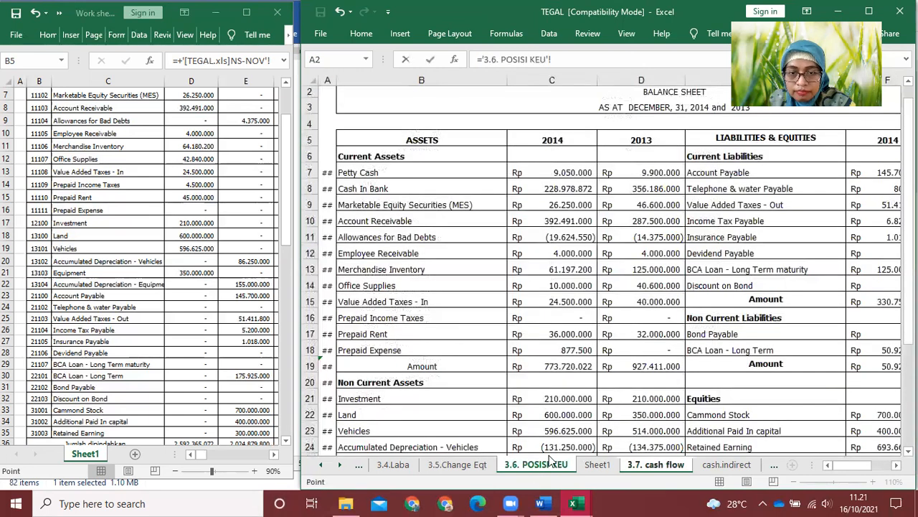
left_click(652, 182)
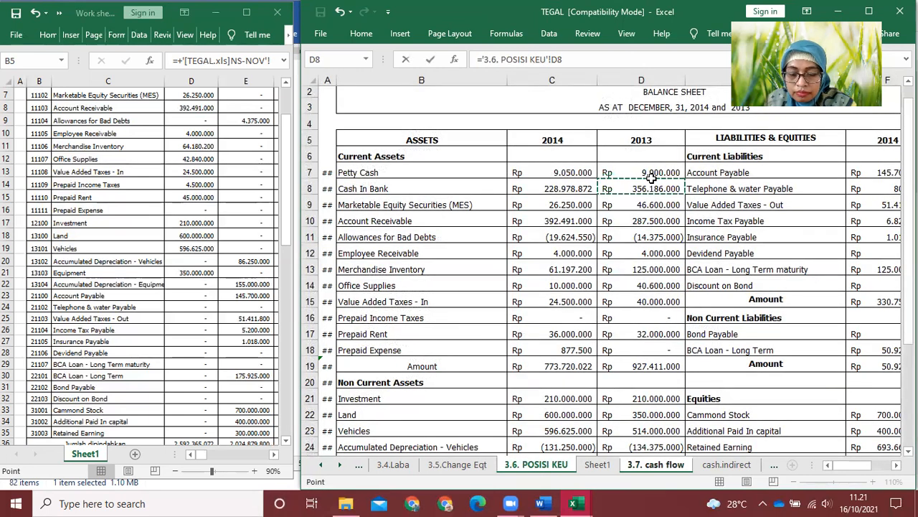
left_click(648, 173)
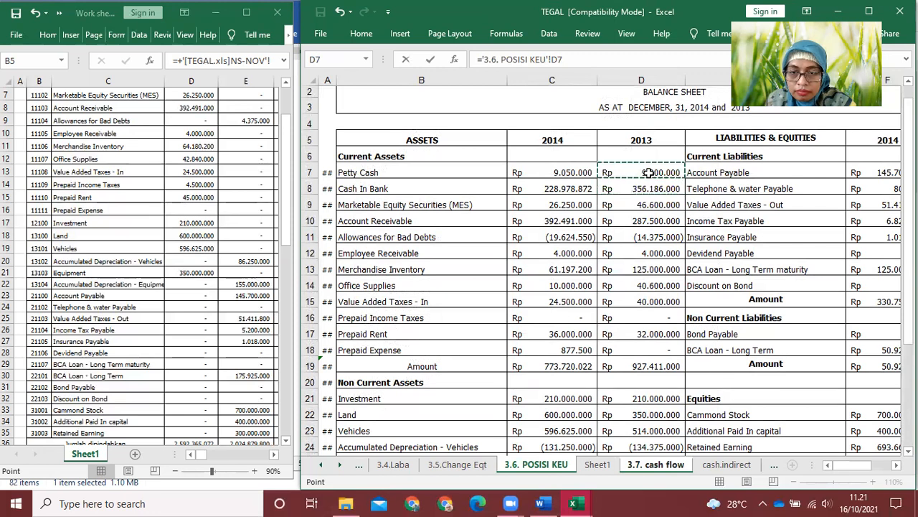
type("+")
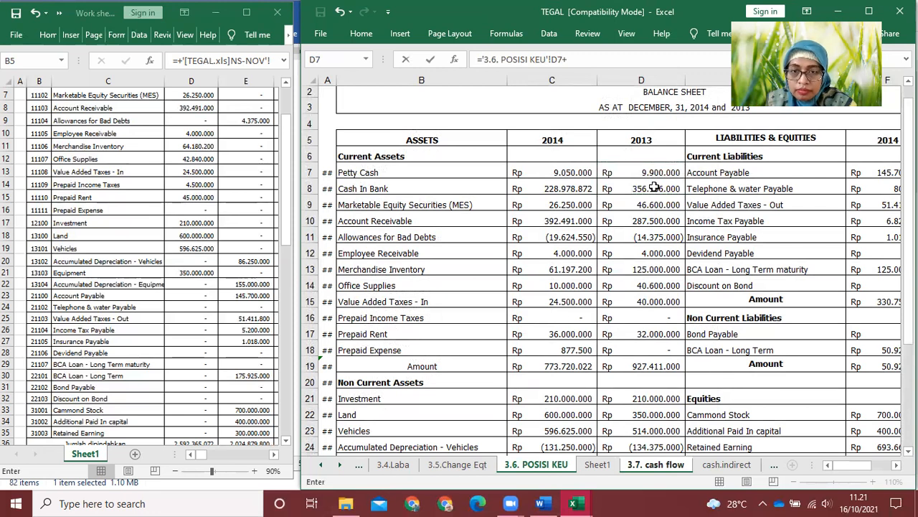
left_click(656, 191)
type("+")
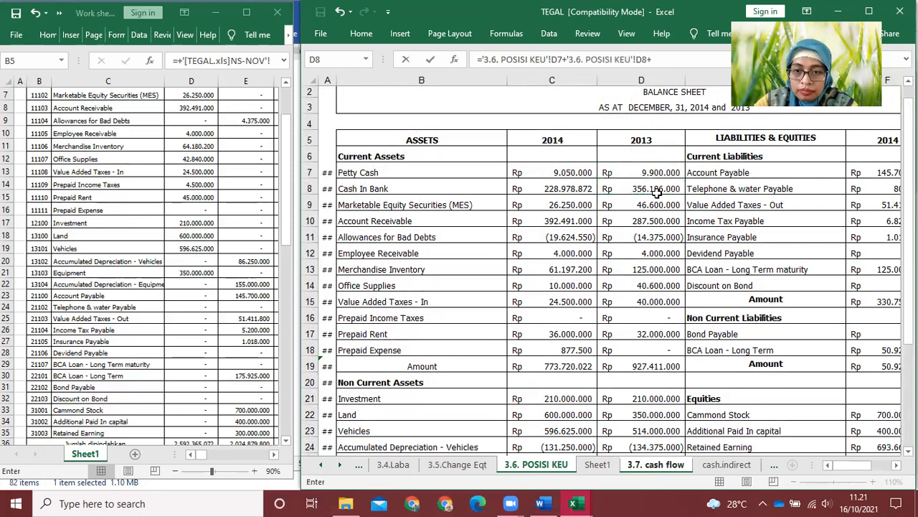
left_click(647, 206)
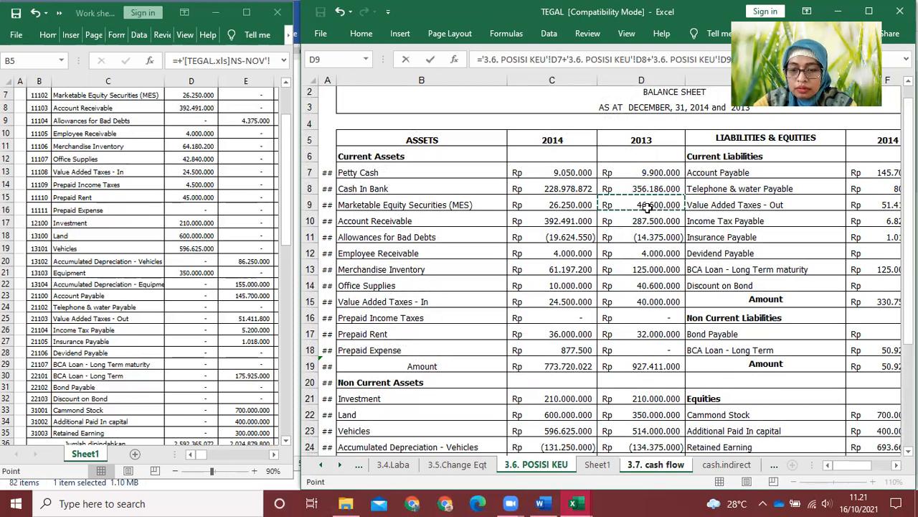
key("Return")
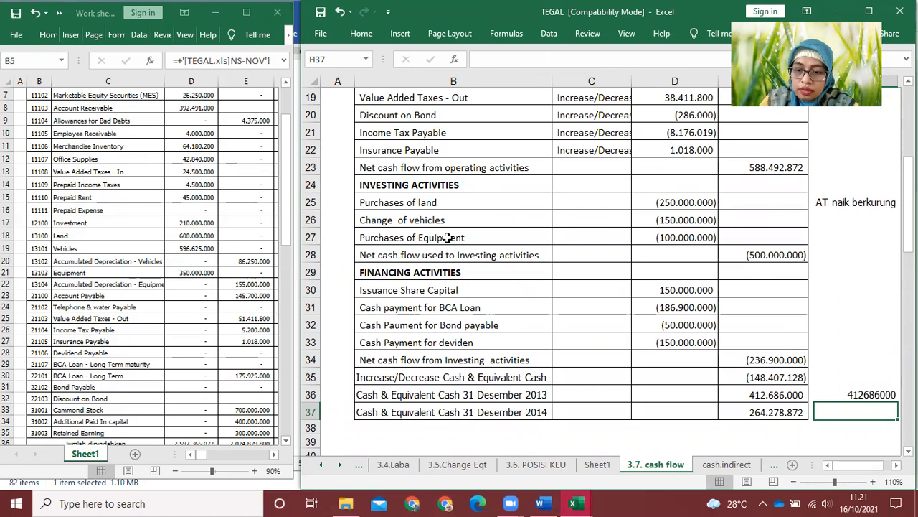
left_click(859, 395)
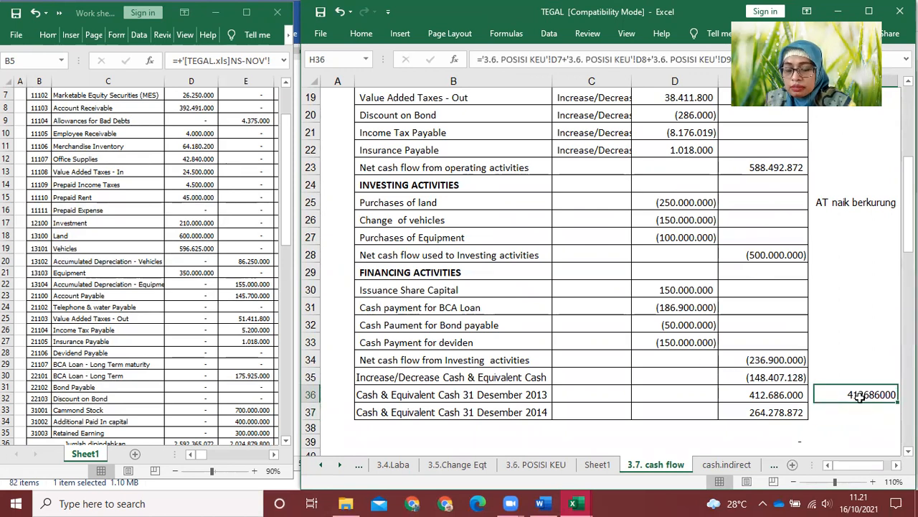
scroll(840, 380, "up", 4)
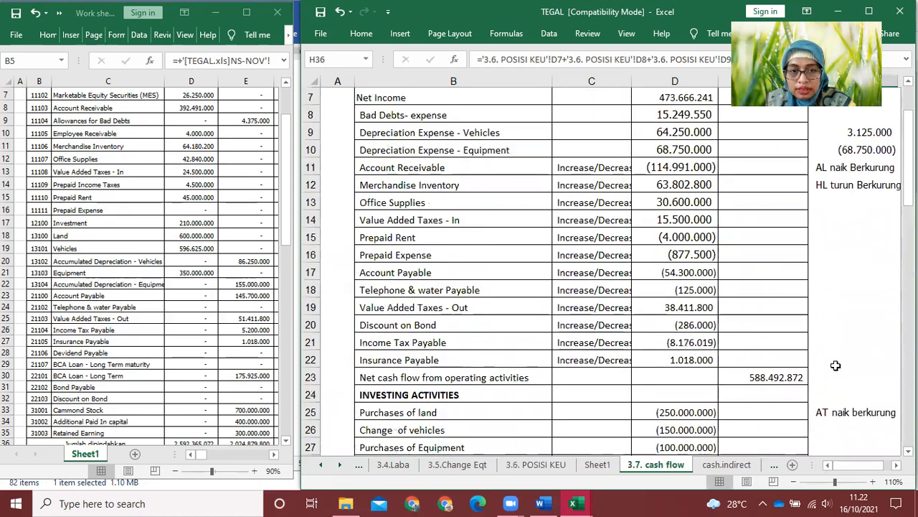
scroll(836, 368, "down", 4)
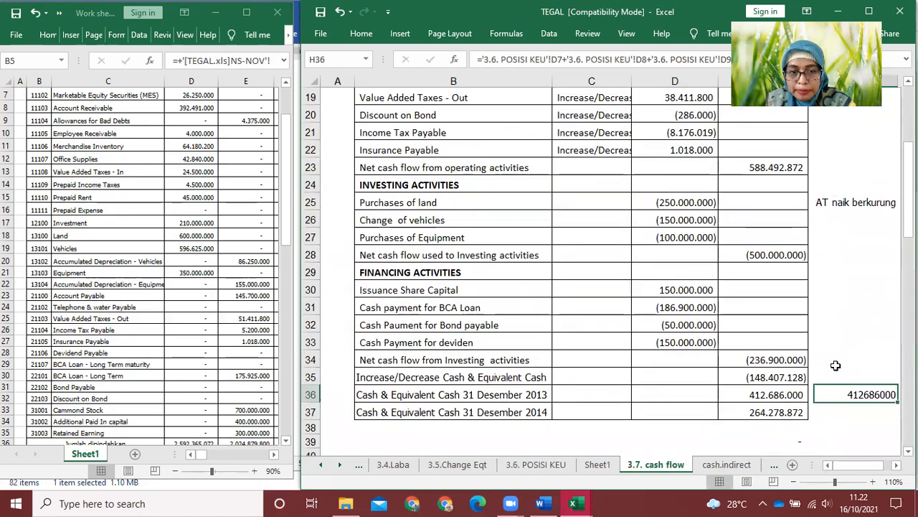
Enter a formula in H37 adding the 2014 Petty Cash, Cash In Bank and Marketable Equity Securities balances (C7, C8 and C9) from 3.6. POSISI KEU
left_click(853, 409)
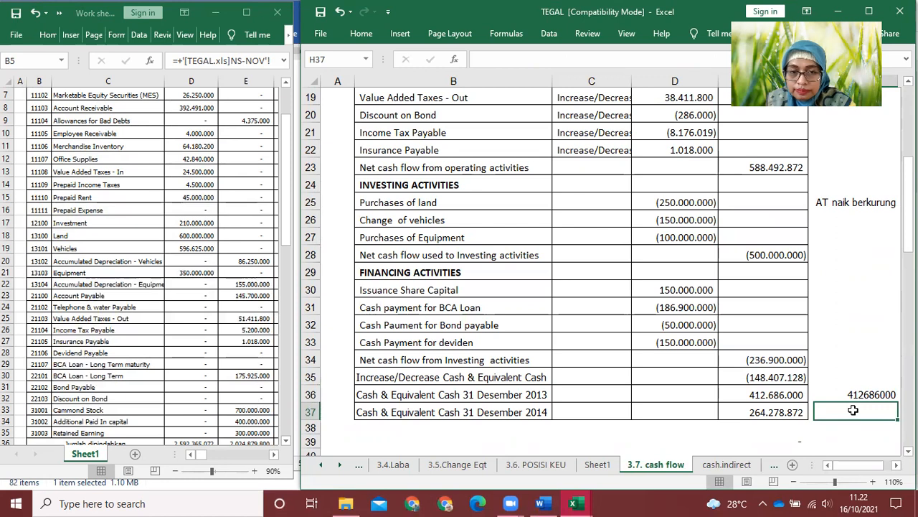
scroll(853, 409, "up", 4)
scroll(853, 409, "up", 2)
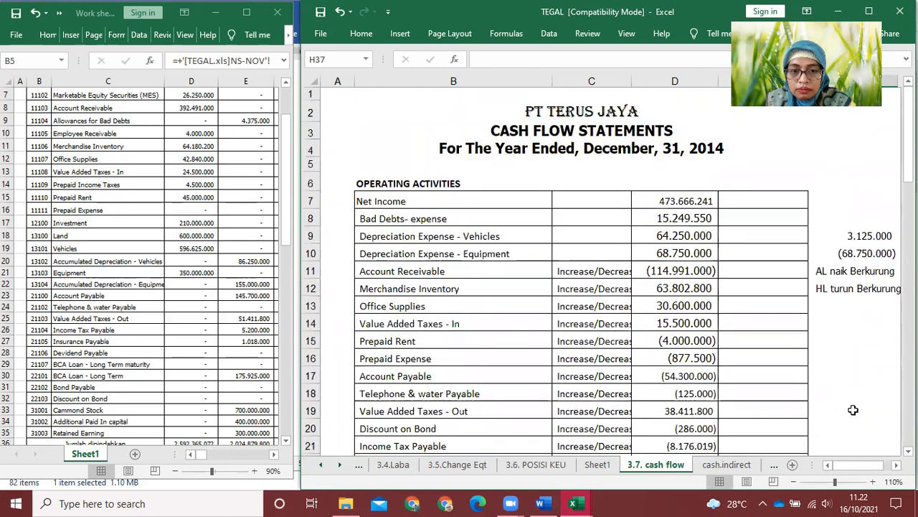
scroll(853, 409, "down", 7)
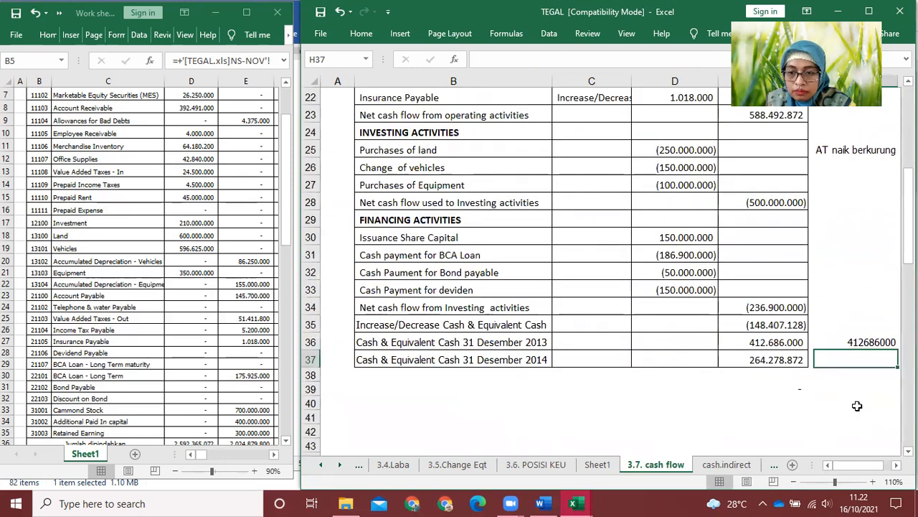
type("=")
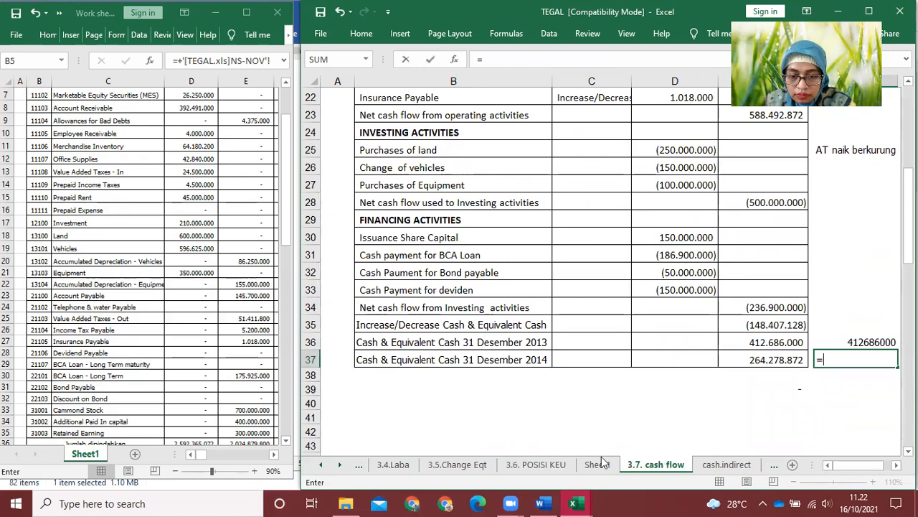
left_click(557, 466)
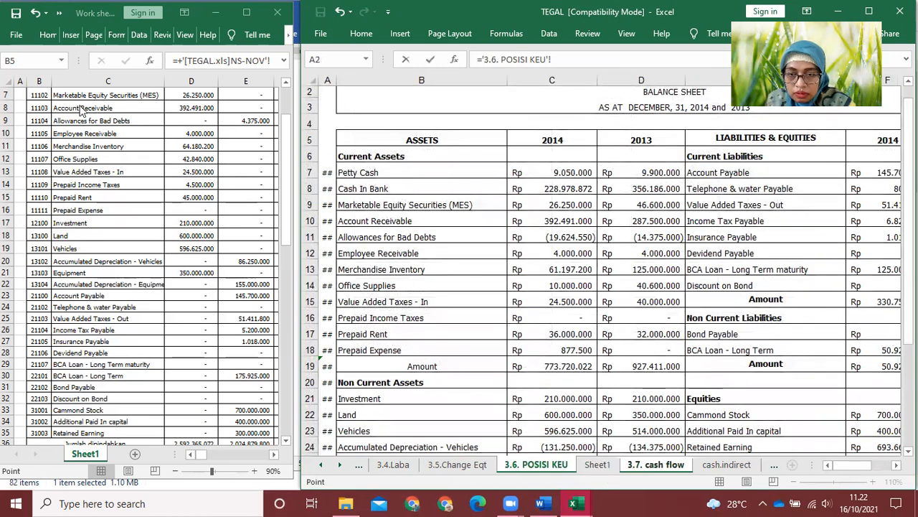
left_click(547, 173)
type("+")
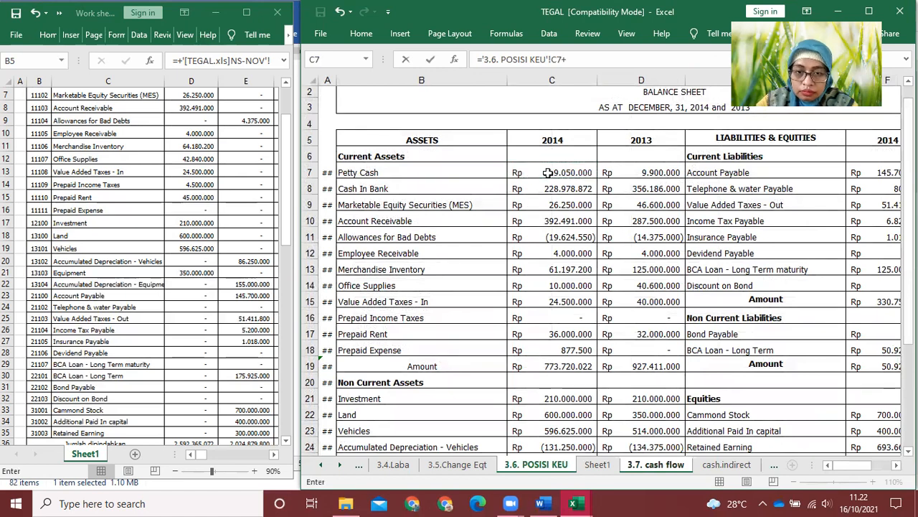
left_click(556, 189)
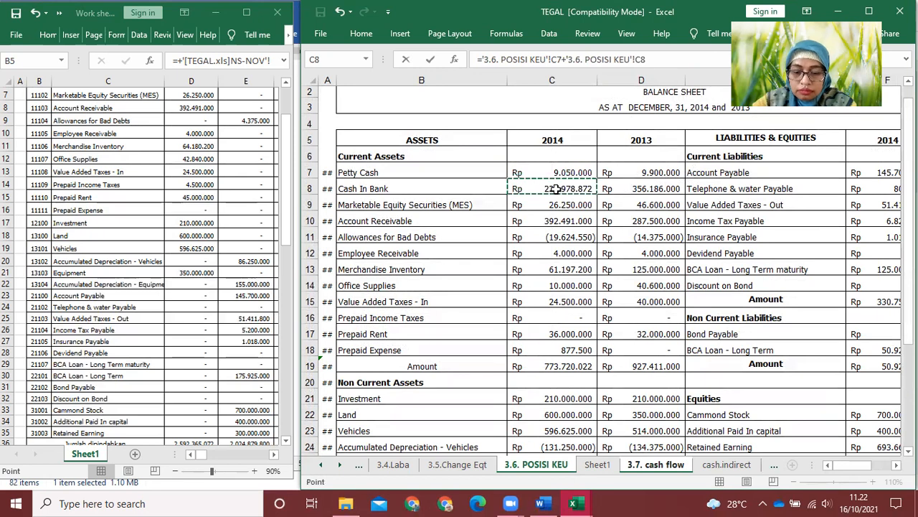
type("+")
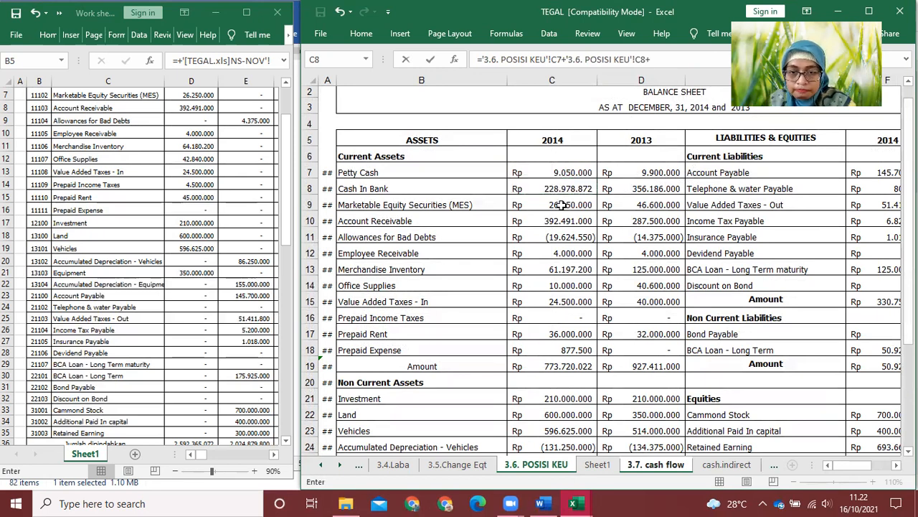
left_click(559, 205)
key("Return")
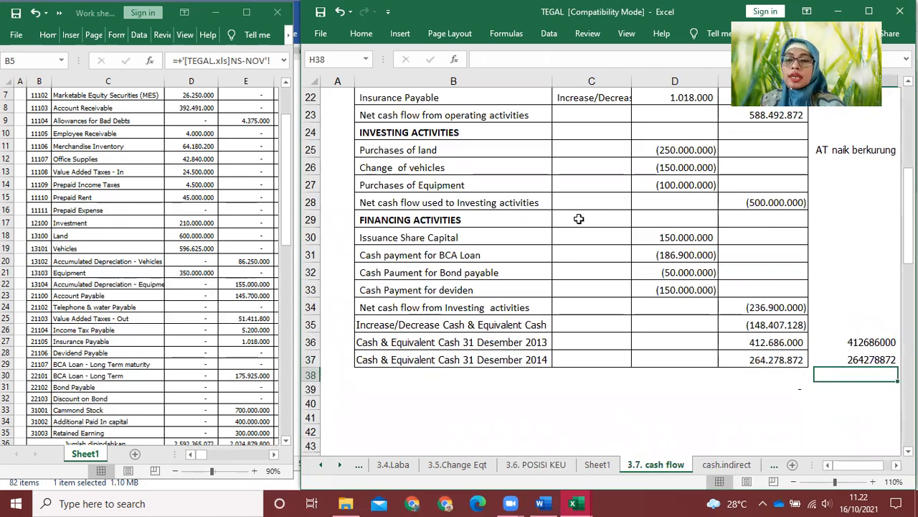
Highlight the Net Income line under Operating Activities through its amount, and enlarge the TEGAL workbook to fill the screen
scroll(551, 249, "up", 1)
scroll(552, 250, "up", 6)
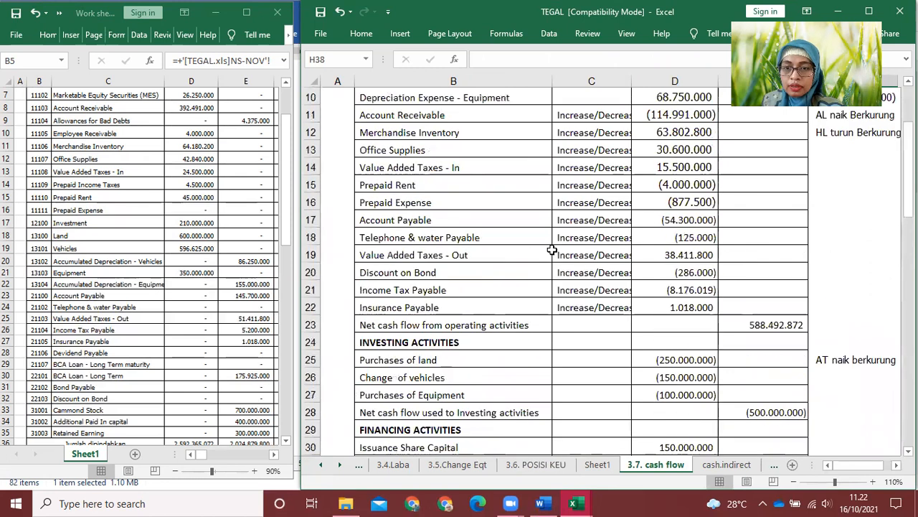
left_click_drag(396, 201, 704, 200)
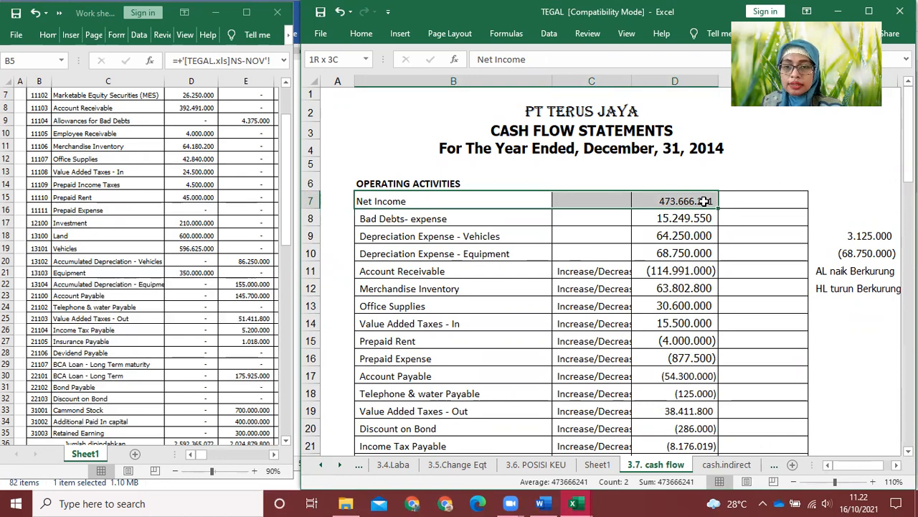
left_click(866, 12)
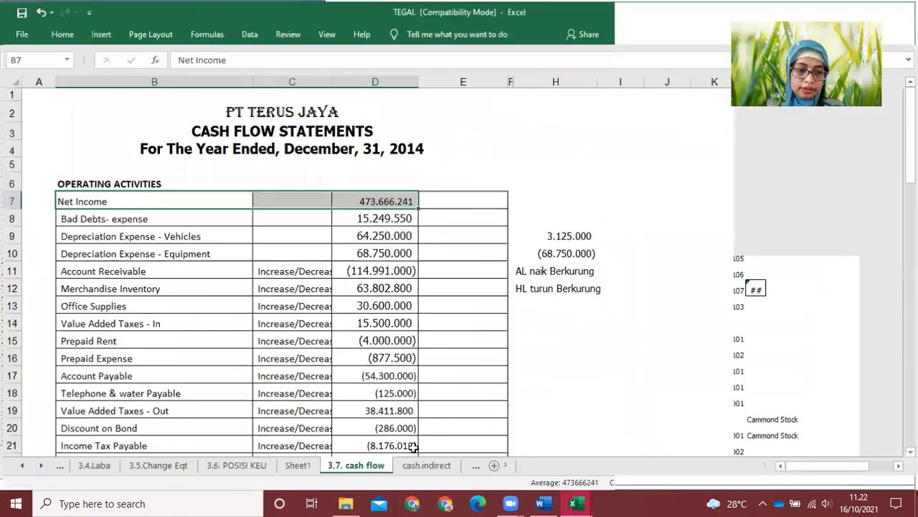
Show the Income After Taxes amount on the 3.4.Laba sheet, enlarged to 100%
left_click(93, 465)
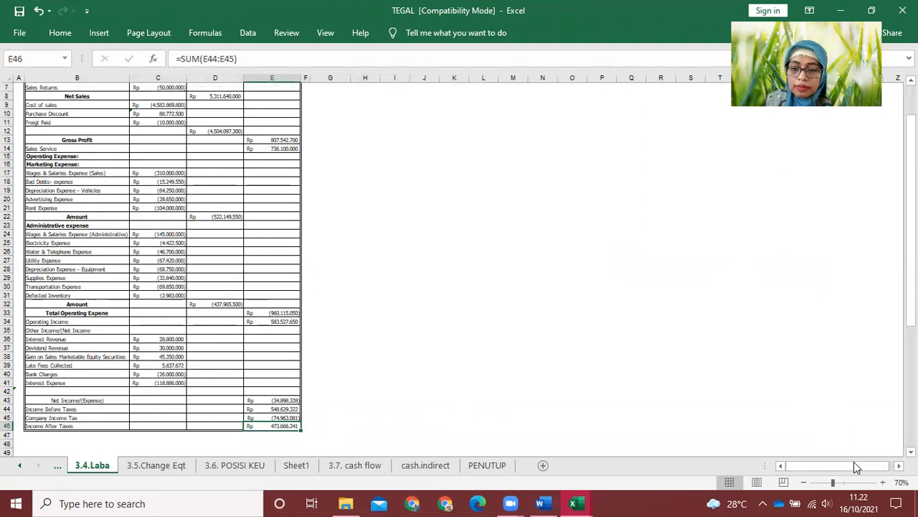
left_click(884, 482)
left_click(883, 482)
left_click(883, 482)
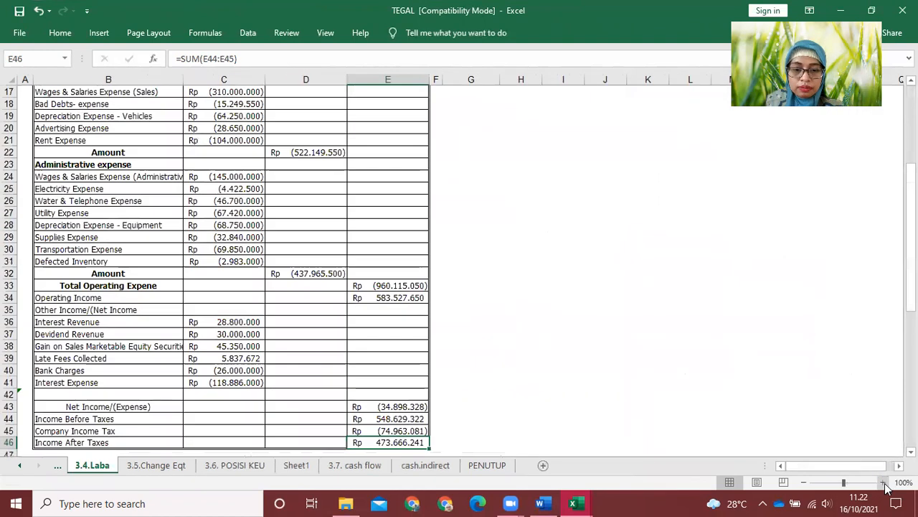
On 3.7. cash flow, highlight the bad debts and depreciation lines together, the two depreciation lines alone, and the Bad Debts- expense line alone
left_click(355, 464)
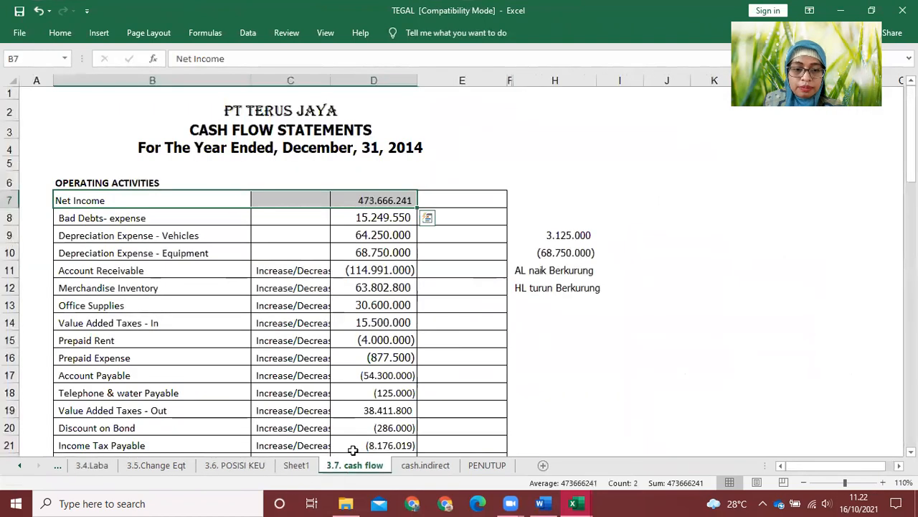
left_click(83, 229)
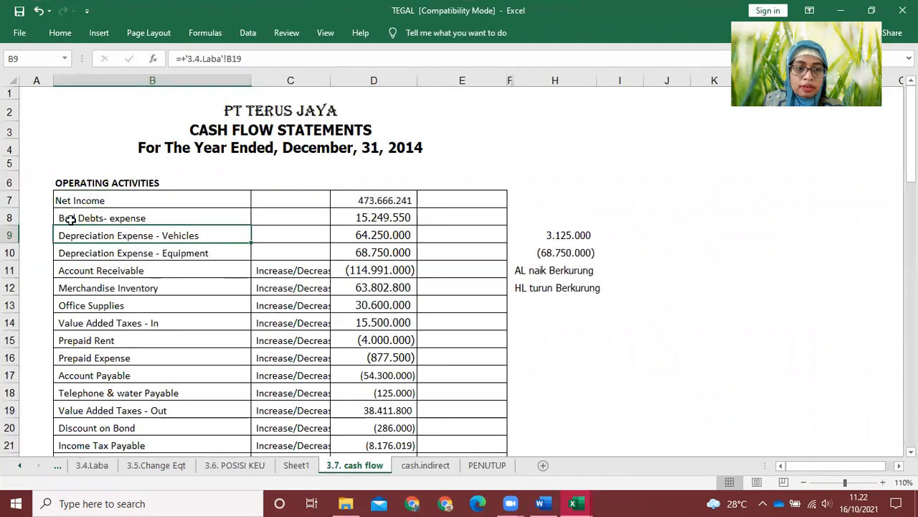
left_click_drag(67, 218, 378, 247)
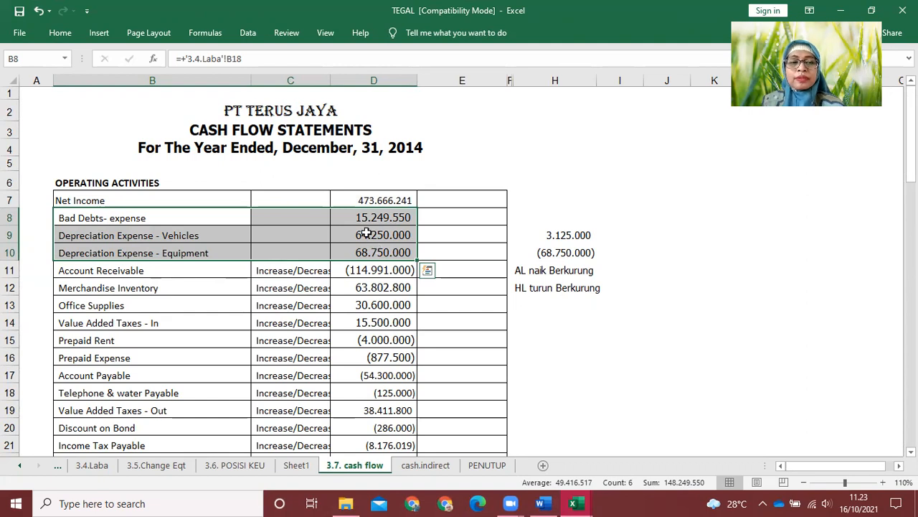
left_click(363, 236)
left_click_drag(93, 235, 368, 248)
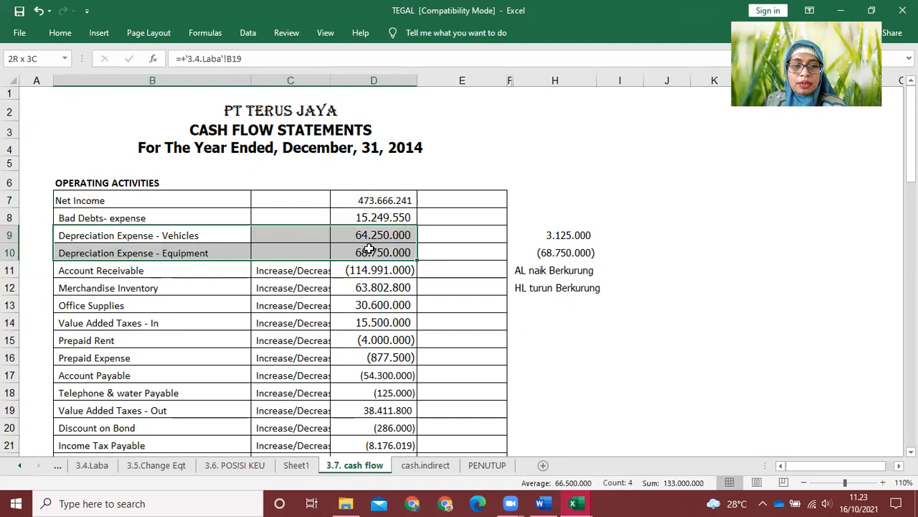
left_click_drag(372, 248, 371, 248)
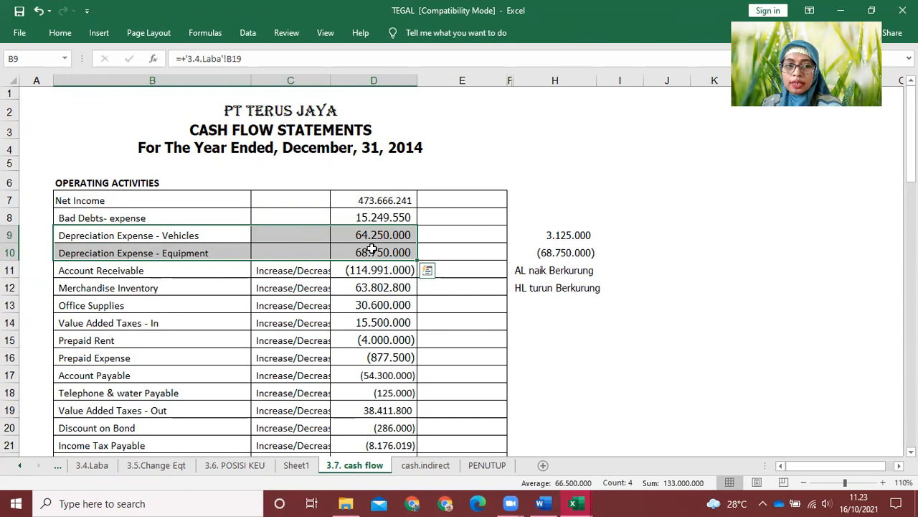
left_click_drag(161, 215, 393, 215)
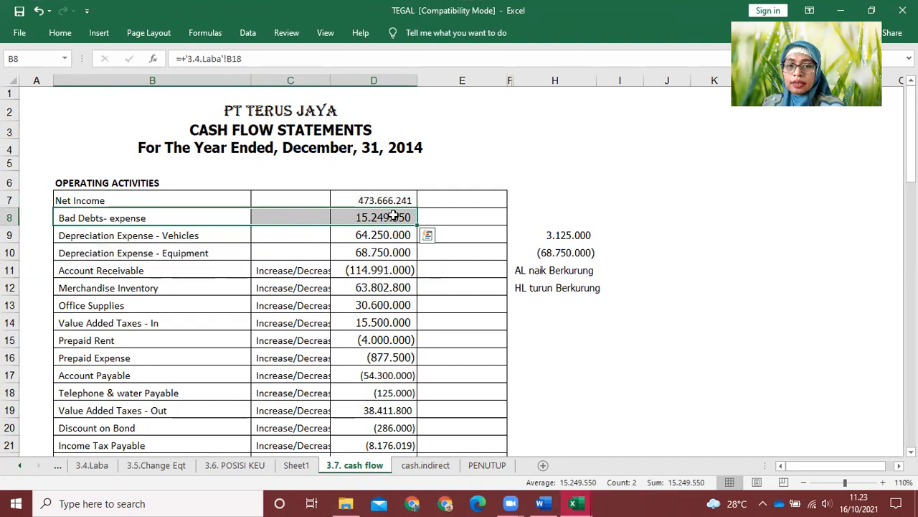
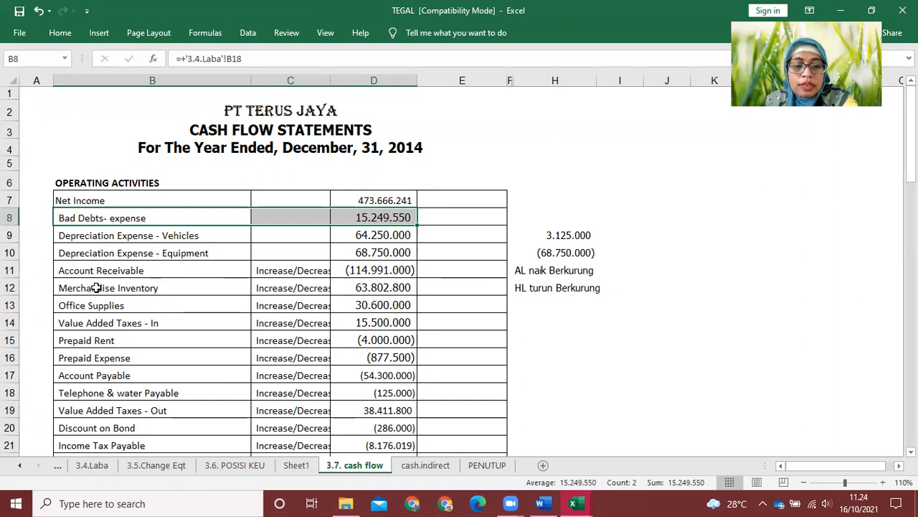
Point out the 2014 and 2013 Allowances for Bad Debts amounts on the 3.6. POSISI KEU balance sheet
left_click(235, 465)
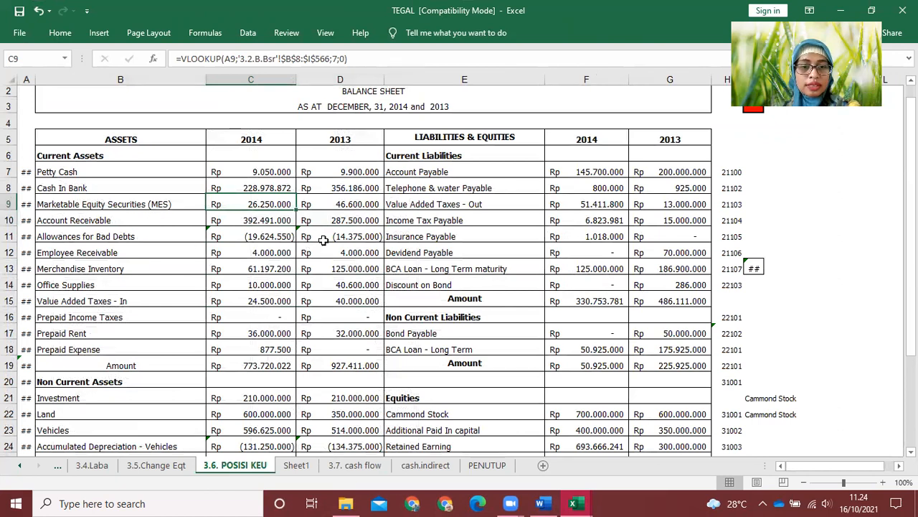
left_click(271, 237)
left_click(335, 238)
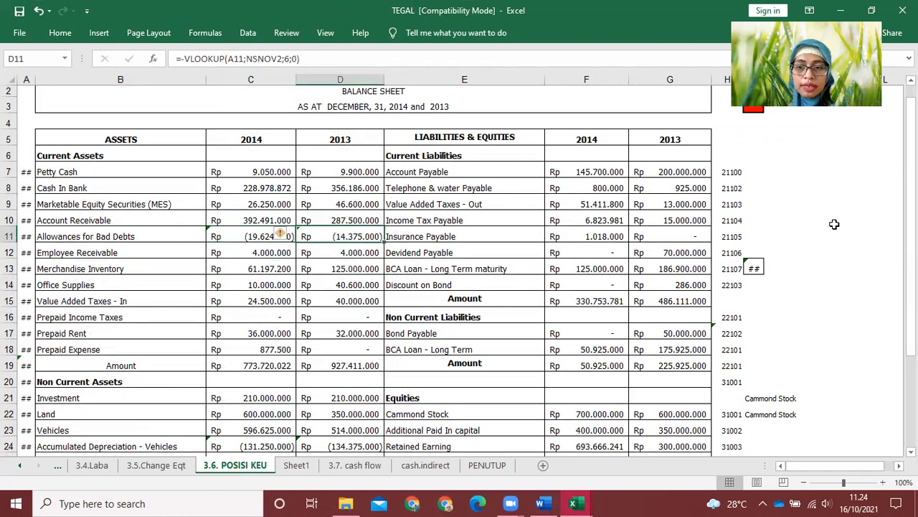
Calculate the change in Allowances for Bad Debts in K11 with =D11-C11, and select the Allowances for Bad Debts label
left_click(815, 236)
type("=")
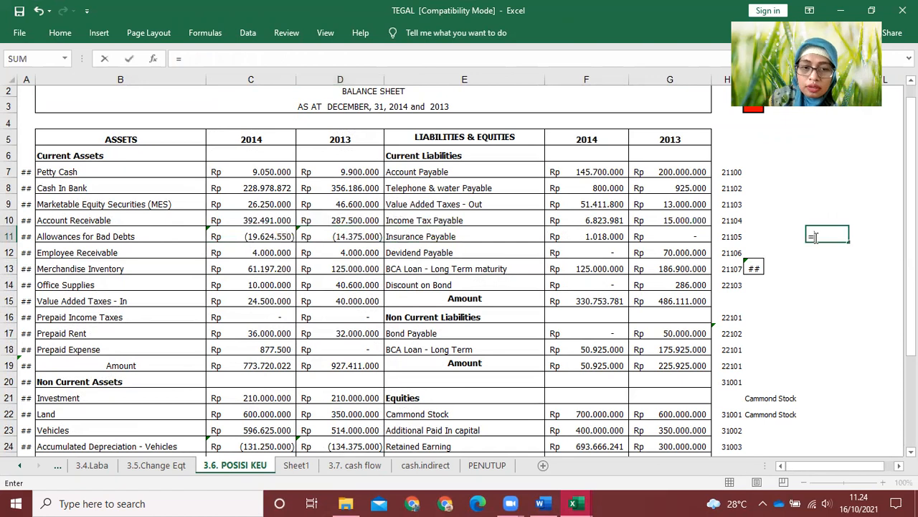
left_click(275, 242)
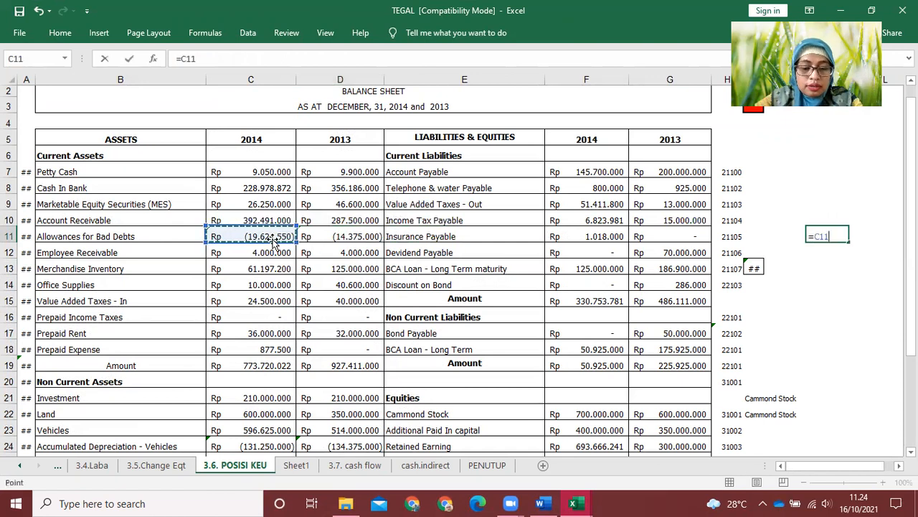
key("Right")
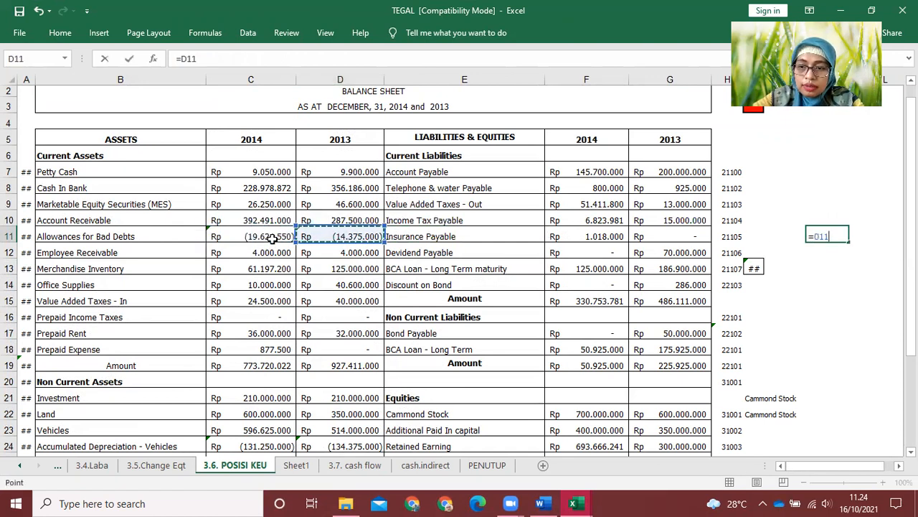
type("-")
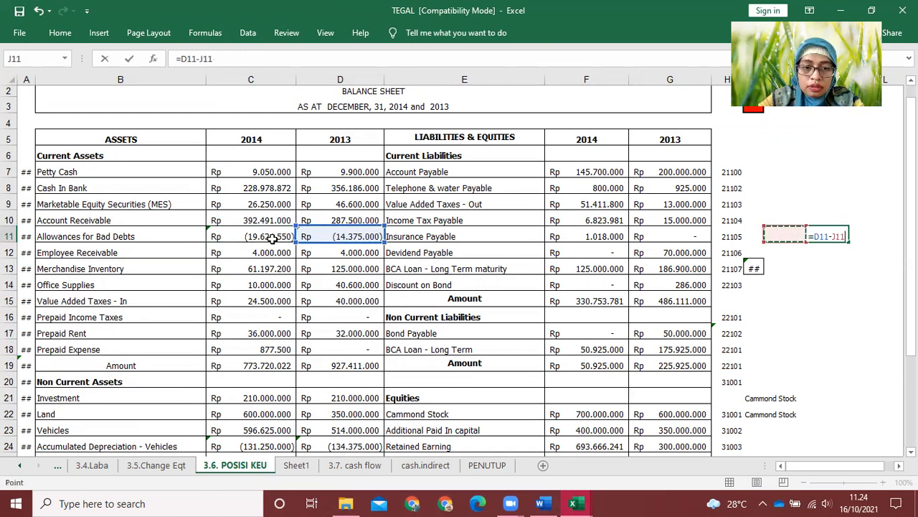
left_click(271, 238)
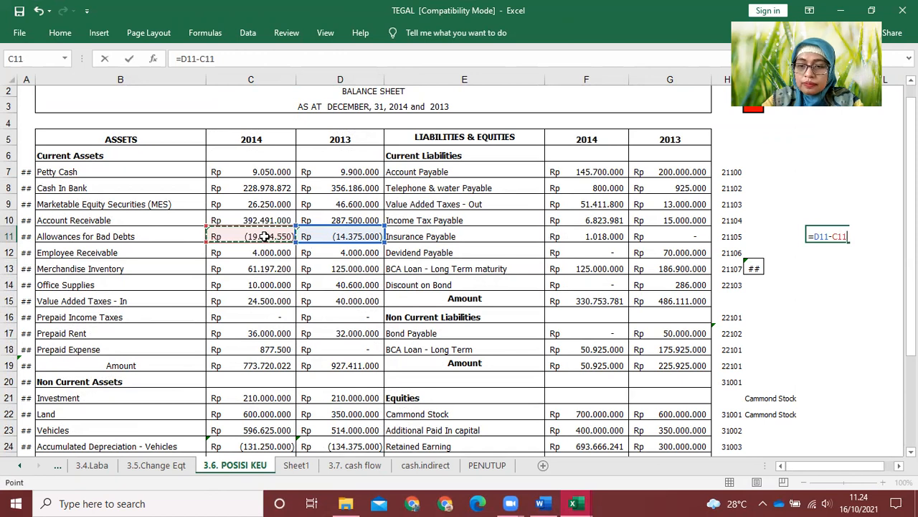
key("Return")
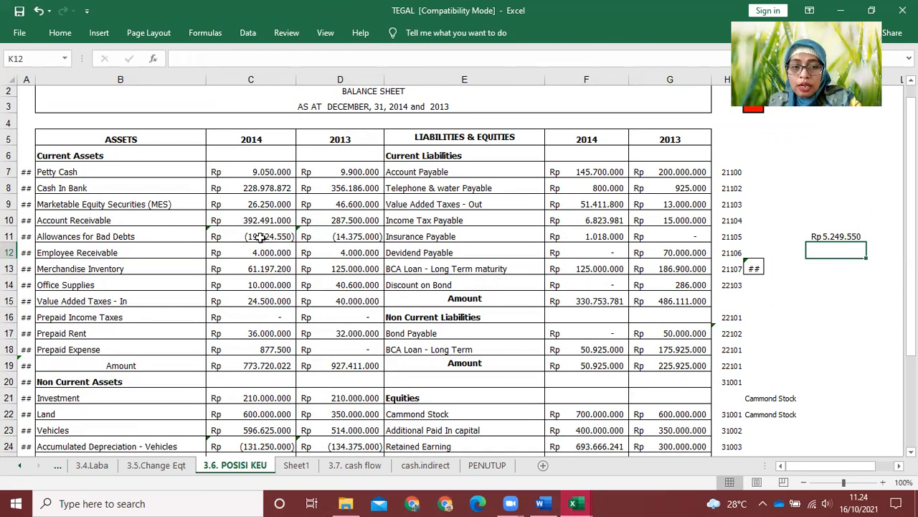
left_click(122, 232)
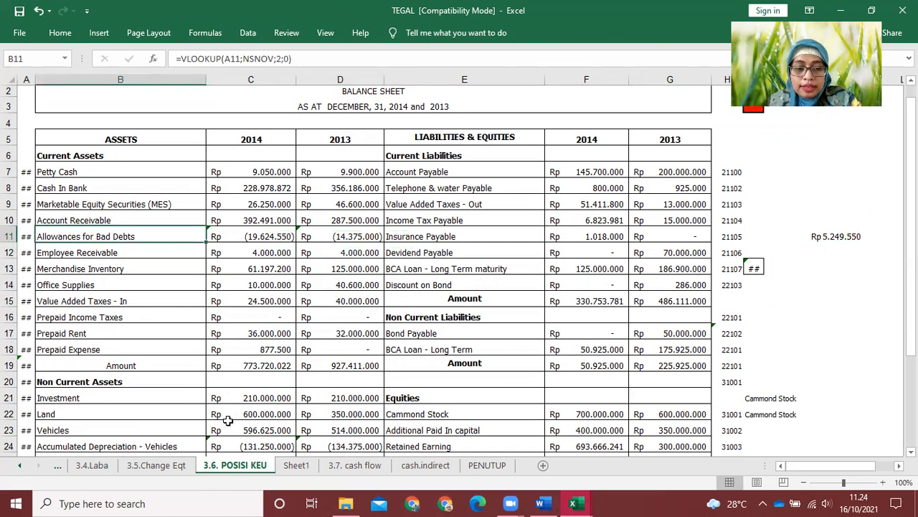
Switch to the Word case document and highlight the Informasi Data terpilih section through its three-item description table
left_click(541, 502)
scroll(249, 252, "down", 5)
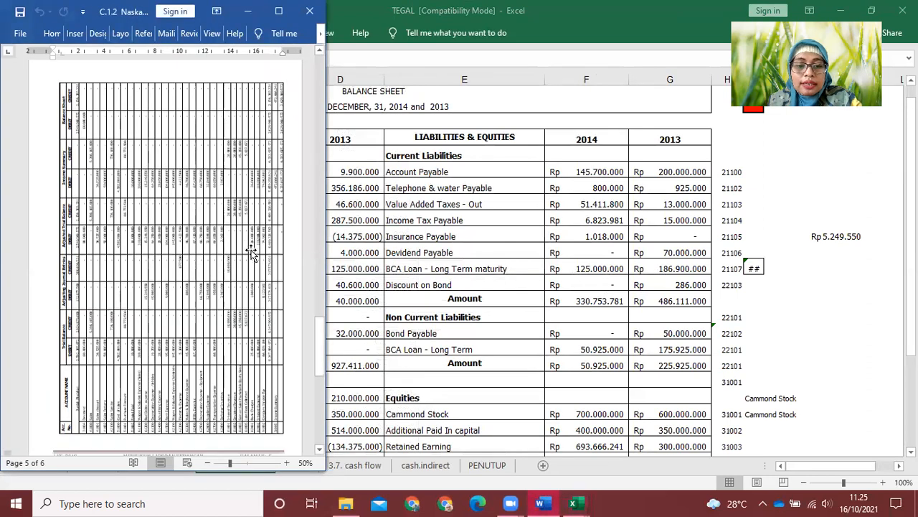
scroll(249, 253, "down", 3)
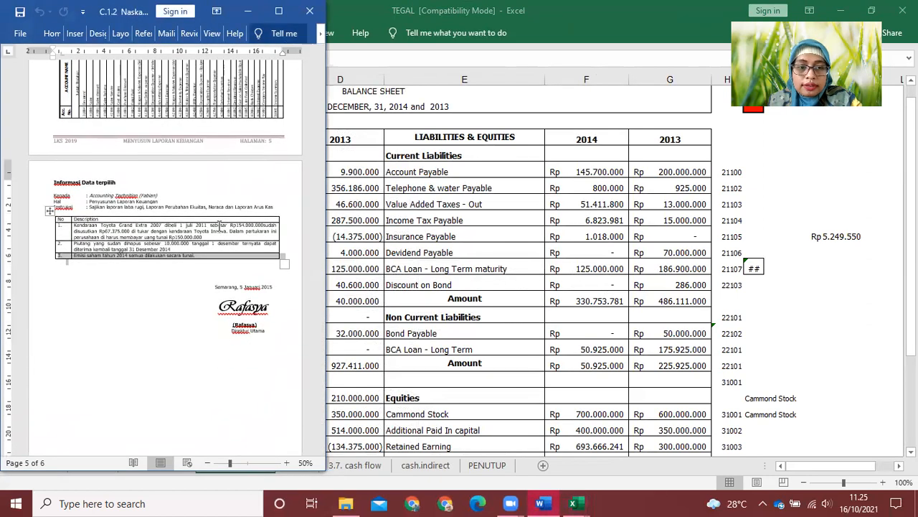
left_click_drag(53, 184, 280, 258)
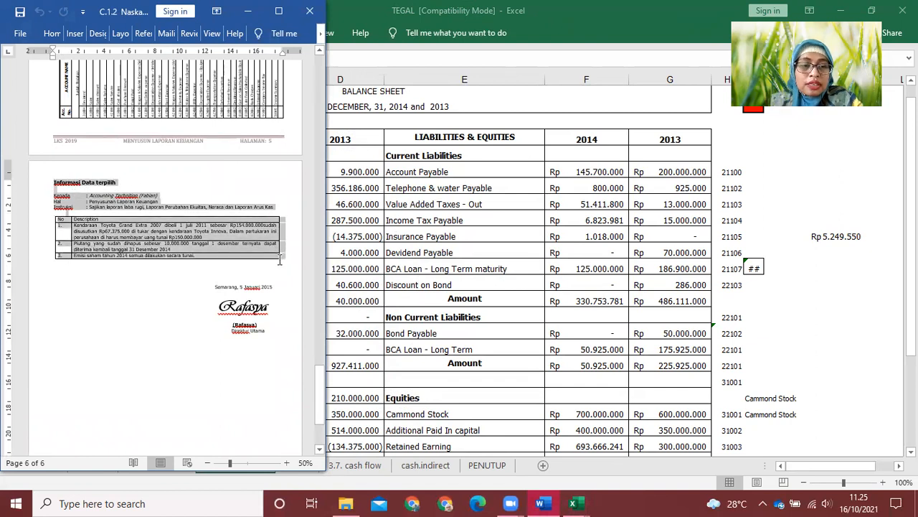
left_click(137, 274)
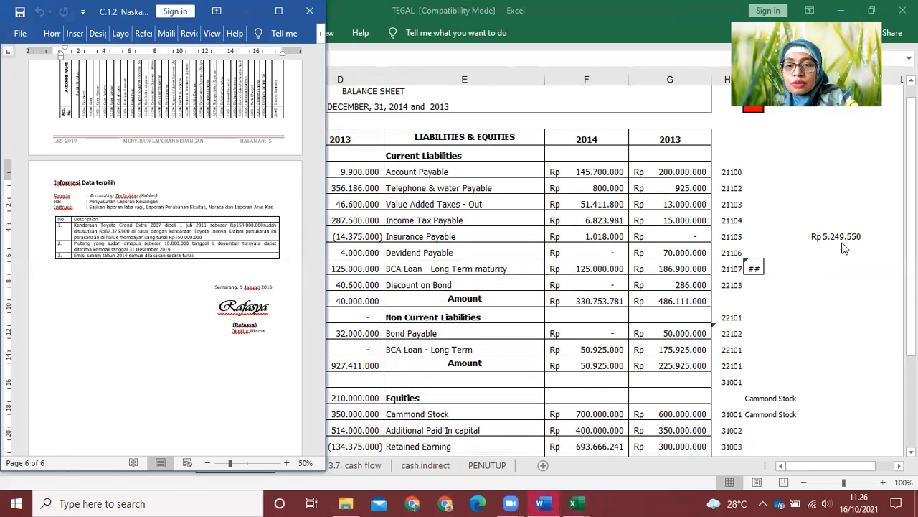
Return to the TEGAL workbook and highlight the bad debts and both depreciation lines with their amounts on 3.7. cash flow
left_click(352, 469)
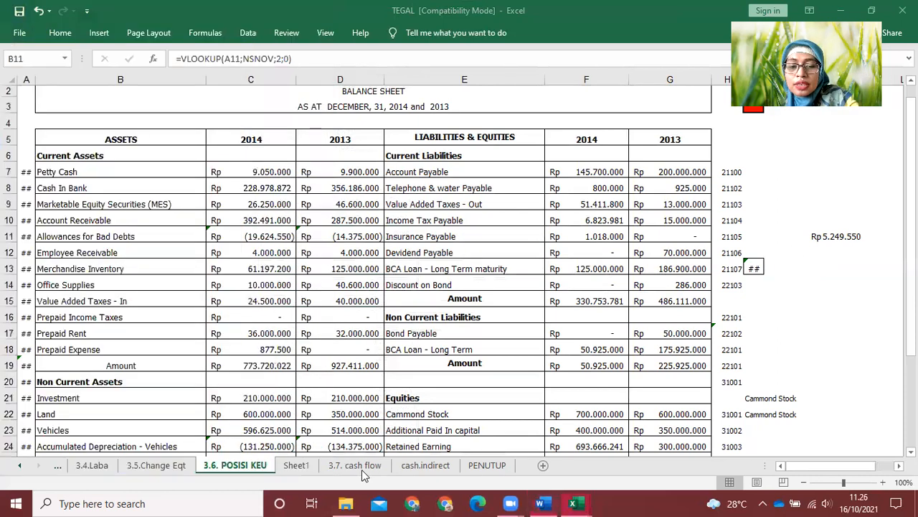
left_click(356, 470)
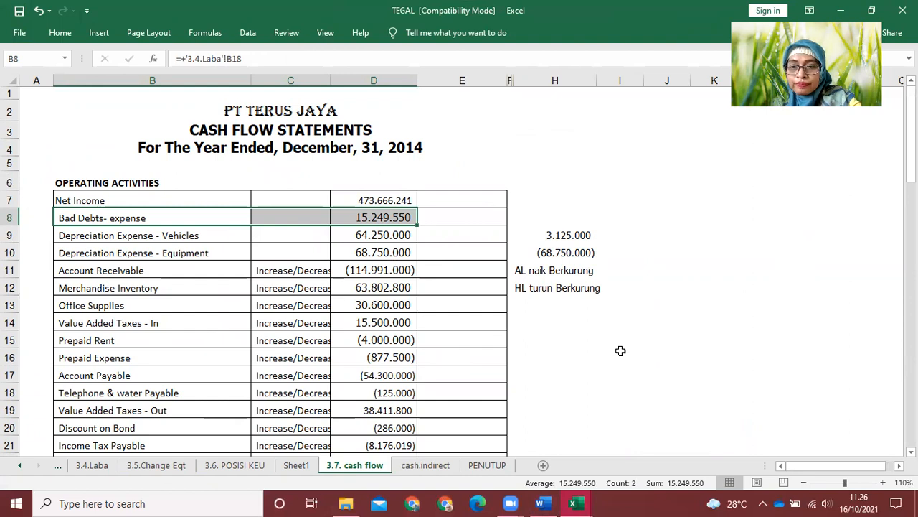
left_click(195, 257)
left_click_drag(77, 216, 392, 246)
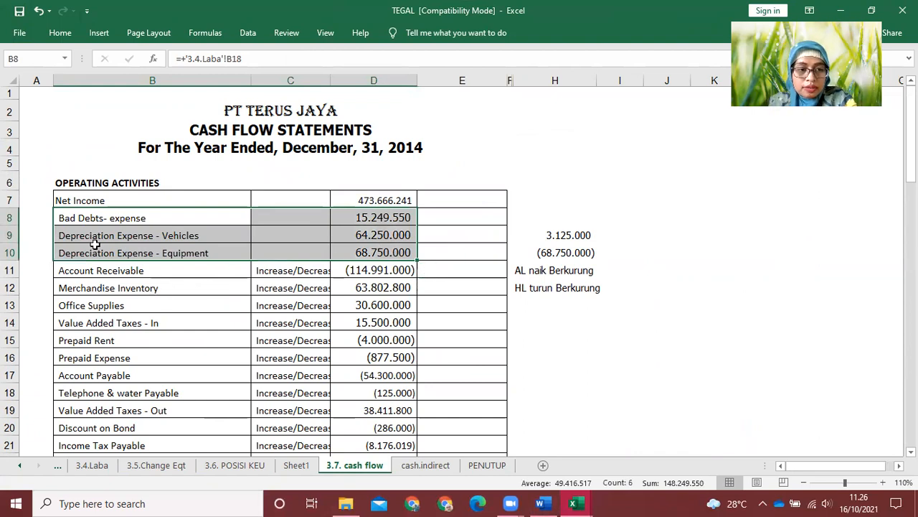
left_click(90, 220)
left_click_drag(198, 225, 378, 255)
On the 3.4.Laba sheet, point out the Bad Debts- expense amount and the Depreciation Expense lines for Vehicles and Equipment
left_click(100, 470)
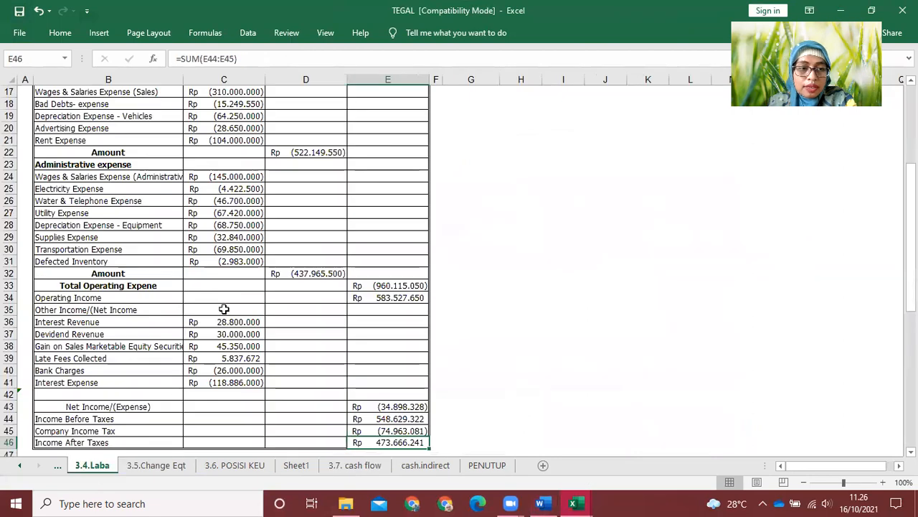
scroll(224, 307, "up", 3)
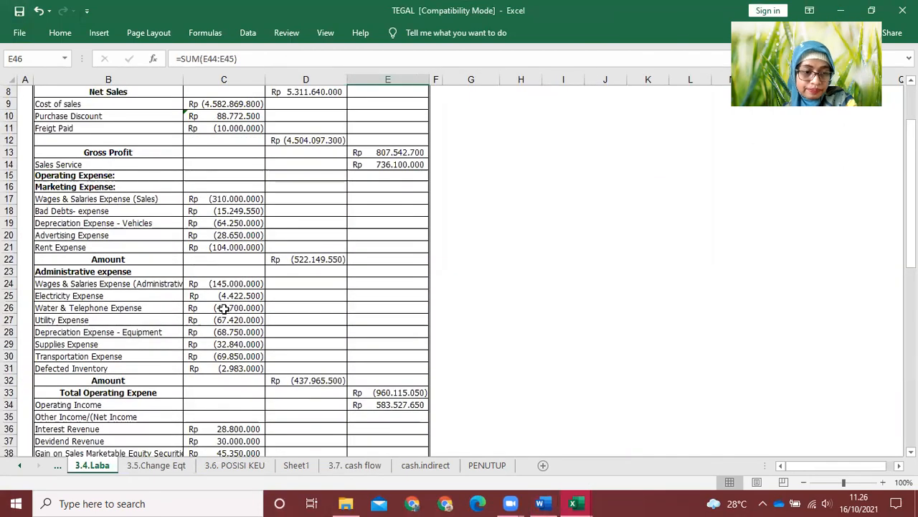
left_click(219, 210)
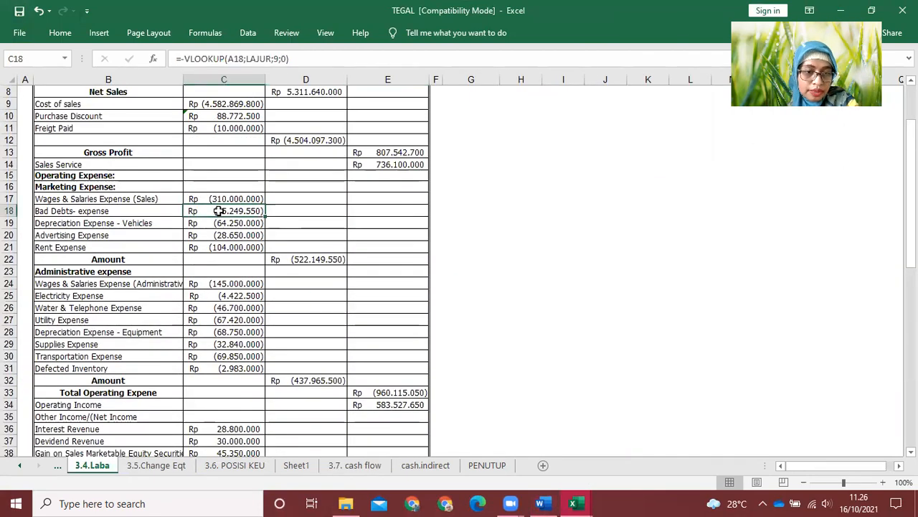
left_click(144, 225)
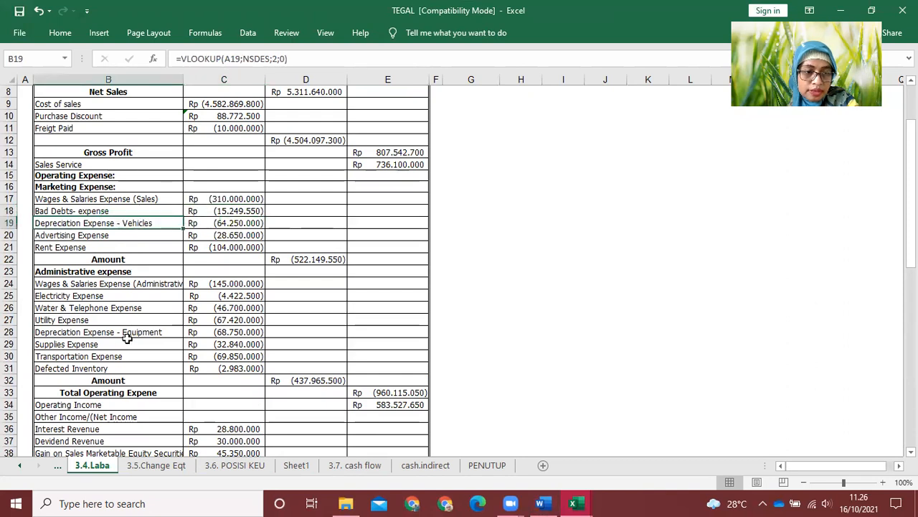
left_click(102, 332)
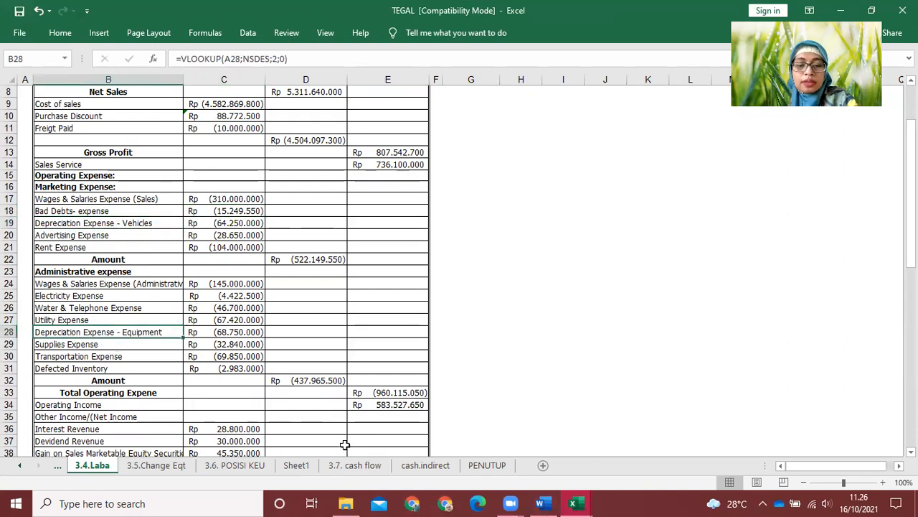
On 3.7. cash flow, highlight the current asset change lines from Account Receivable through Prepaid Expense
left_click(353, 467)
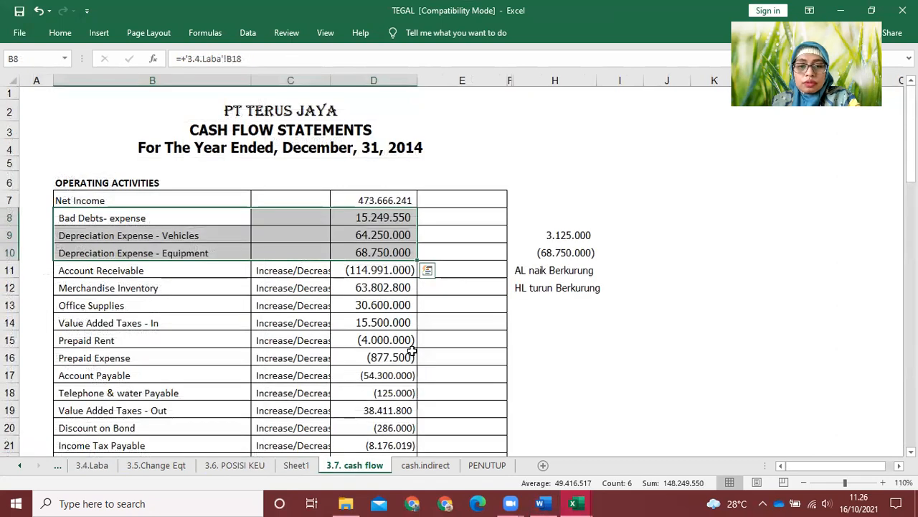
left_click(364, 302)
scroll(232, 294, "down", 2)
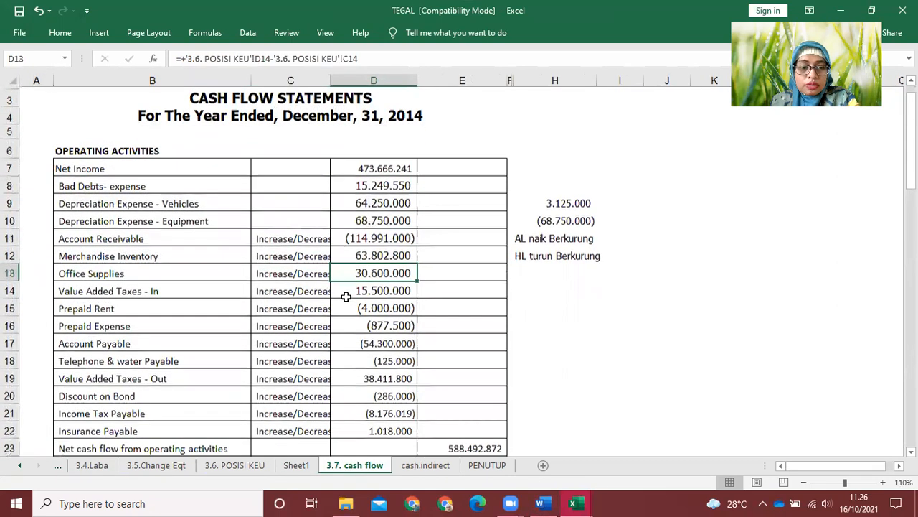
left_click_drag(112, 169, 451, 253)
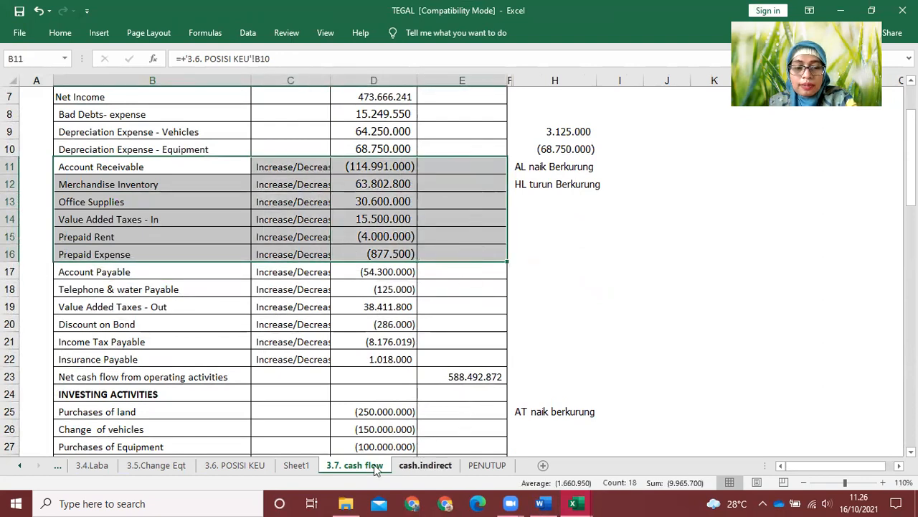
Delete the allowance difference calculation from K11 on the 3.6. POSISI KEU sheet
left_click(251, 468)
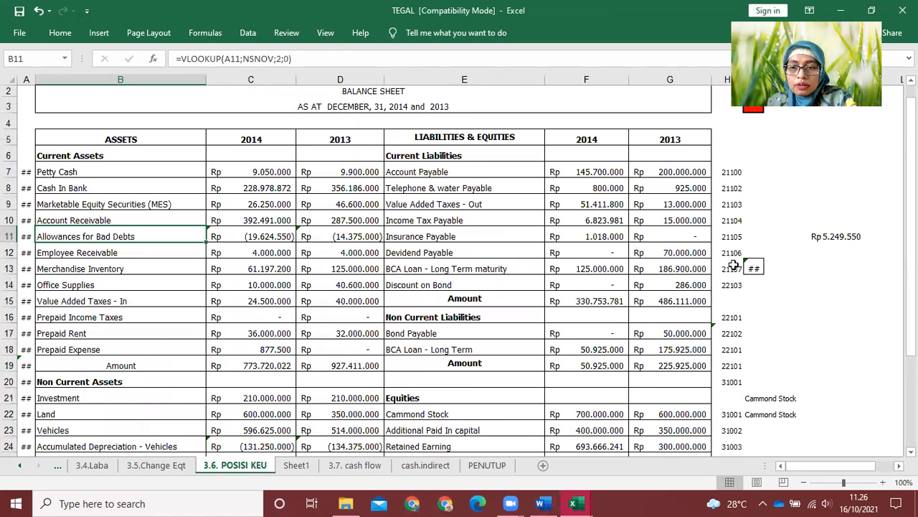
left_click(838, 239)
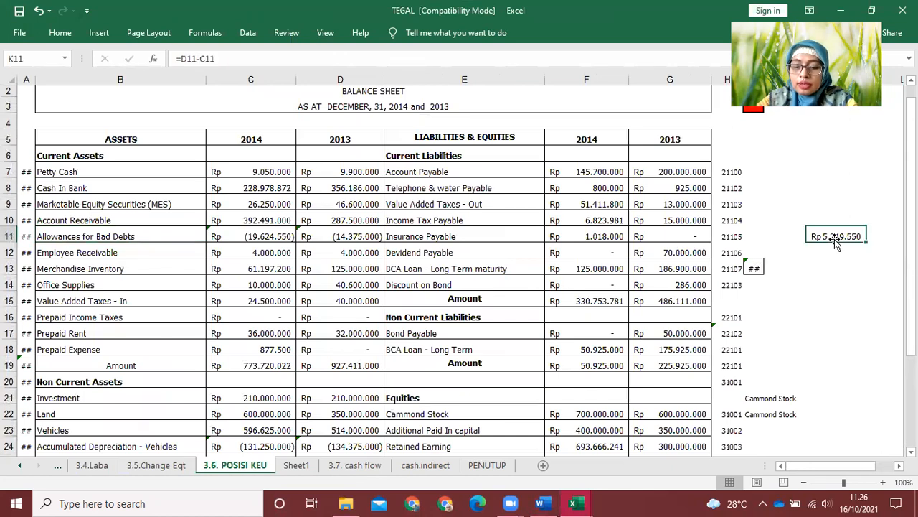
key("Delete")
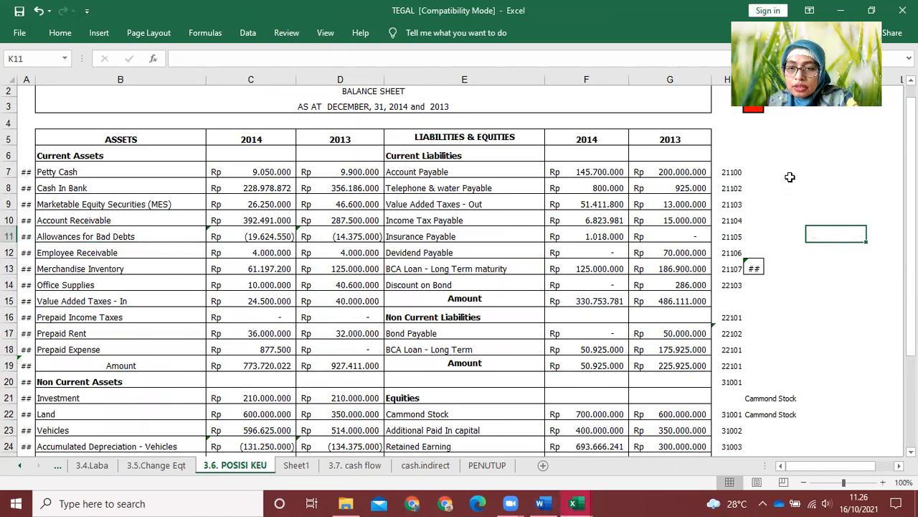
Compare the 2014 and 2013 Account Receivable amounts and note "naik" beside that row in J10
left_click(804, 221)
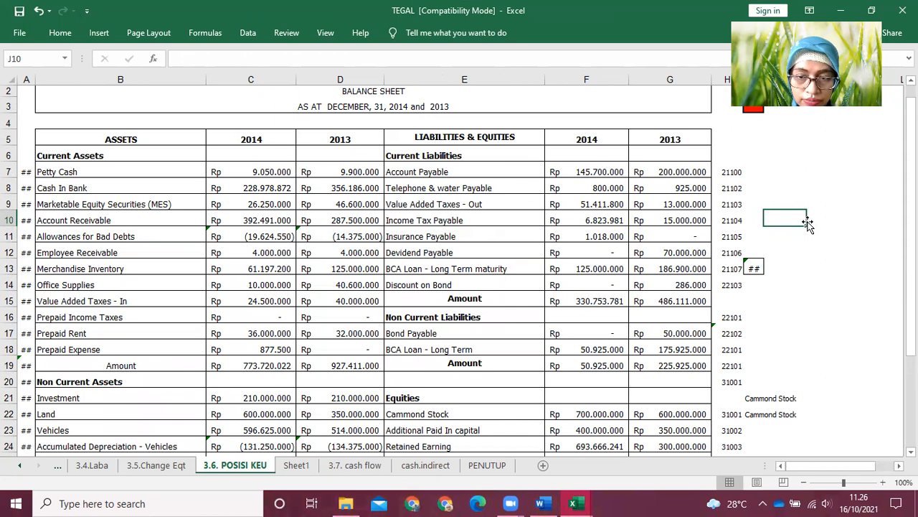
left_click(328, 220)
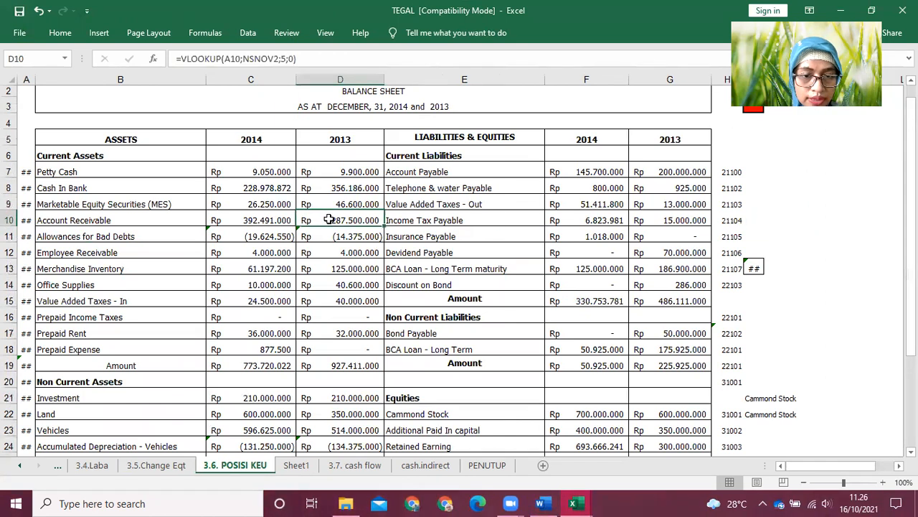
left_click(276, 216)
left_click(369, 217)
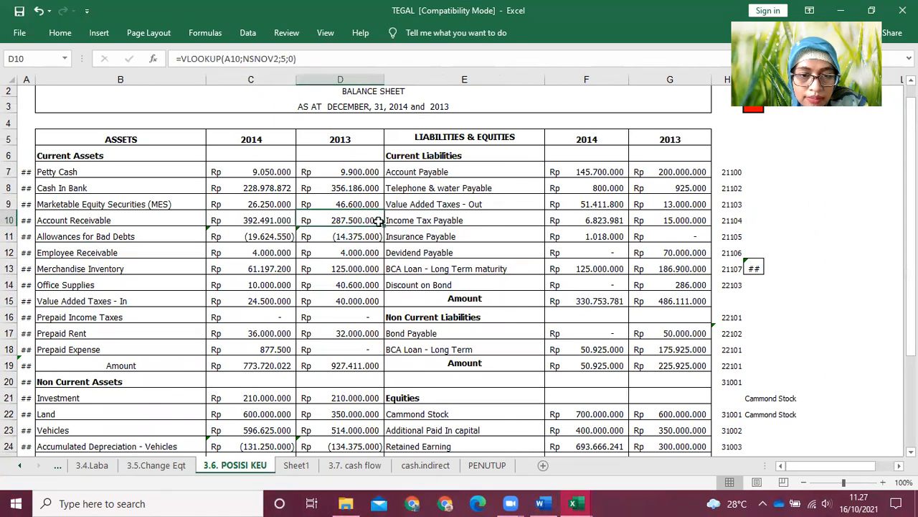
left_click(788, 215)
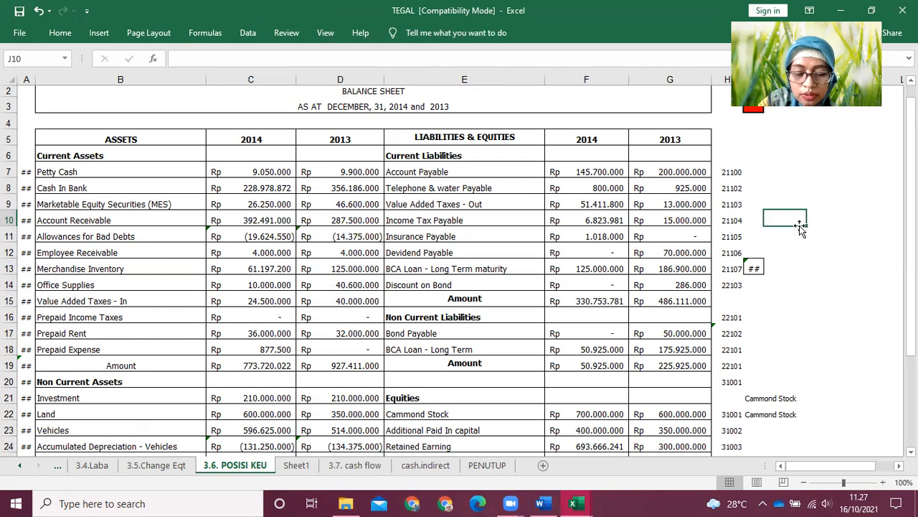
type("naik")
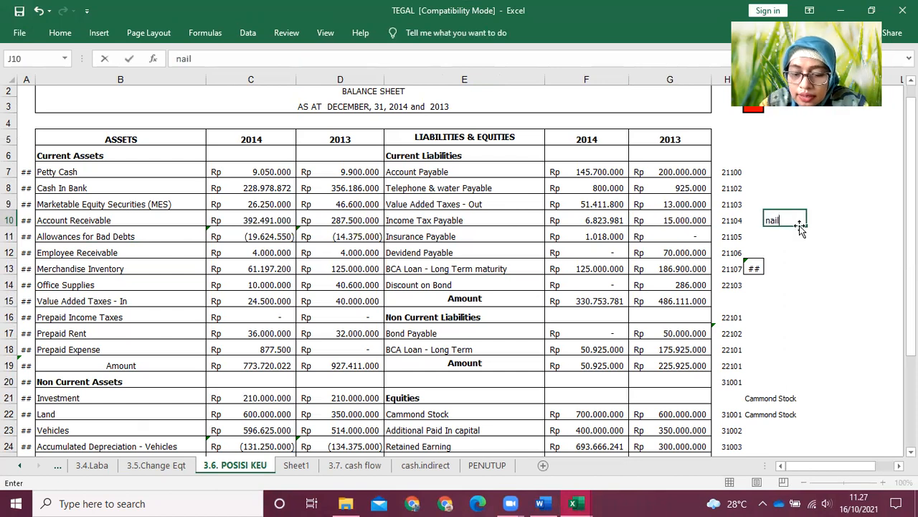
key("Return")
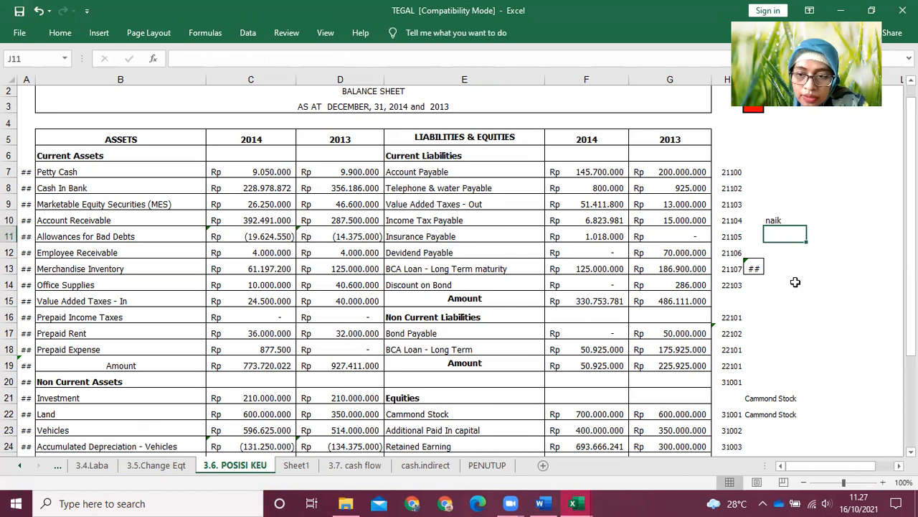
Note "turun" beside the Merchandise Inventory row in J13
left_click(784, 252)
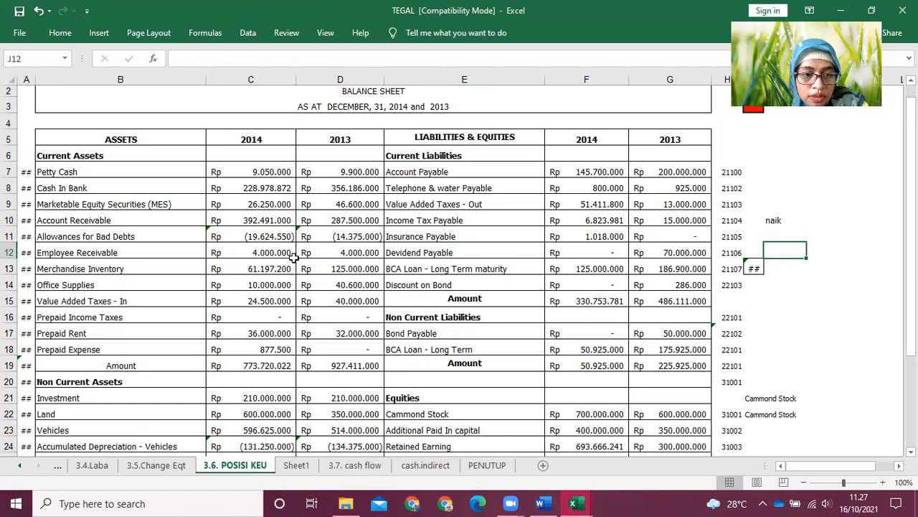
left_click(780, 272)
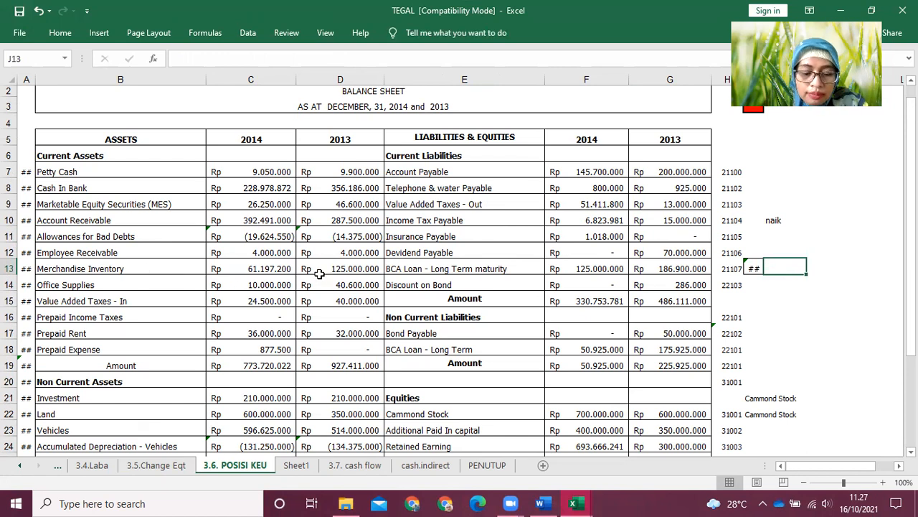
type("turun")
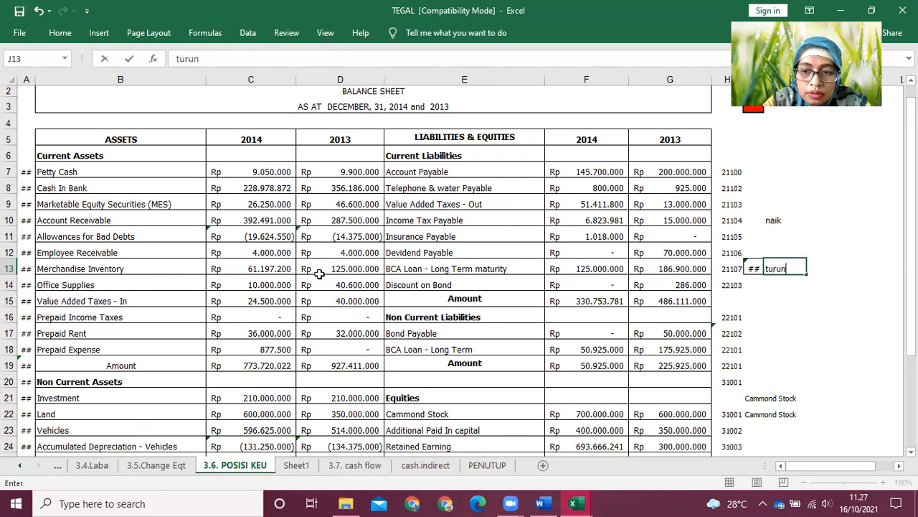
left_click(782, 282)
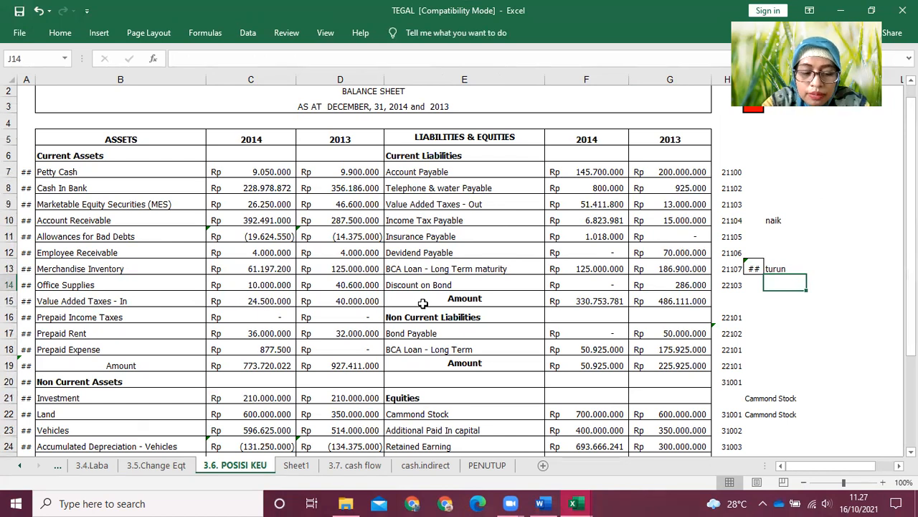
Note "turun" beside the Office Supplies row in J14 and the Value Added Taxes - In row in J15
type("turun")
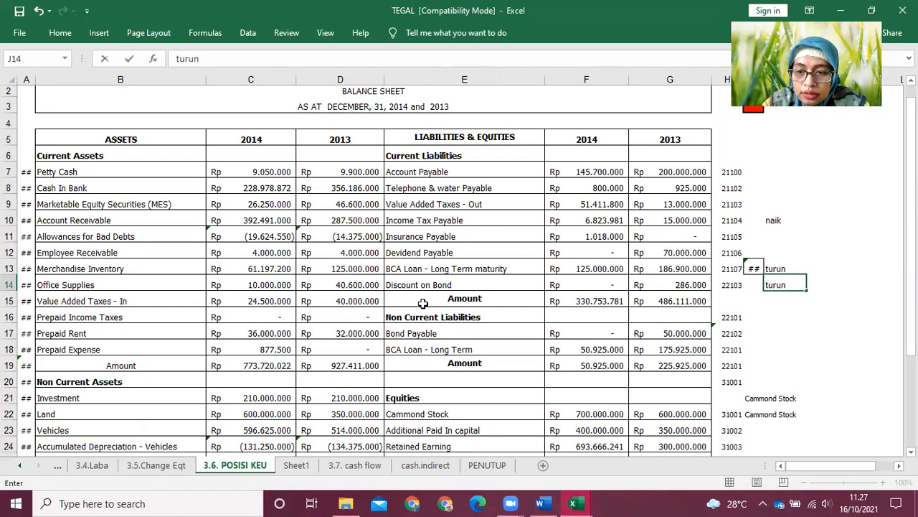
key("Return")
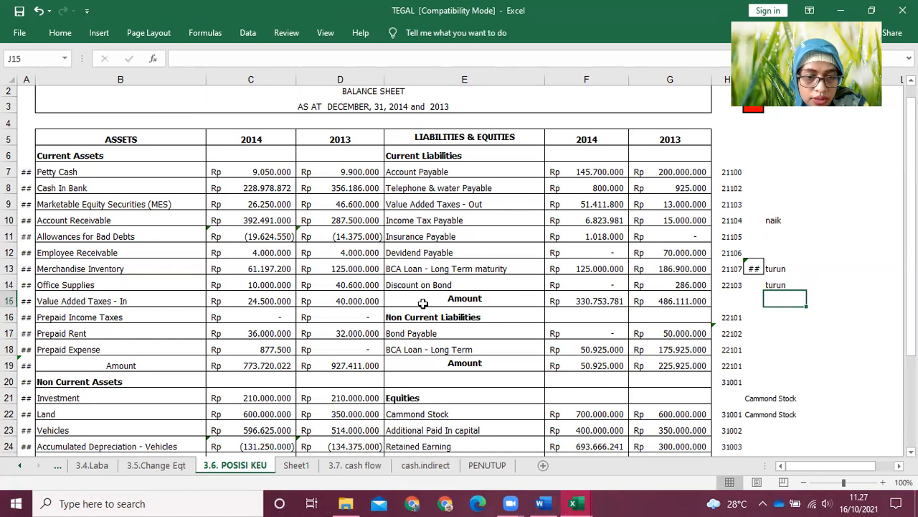
type("turun")
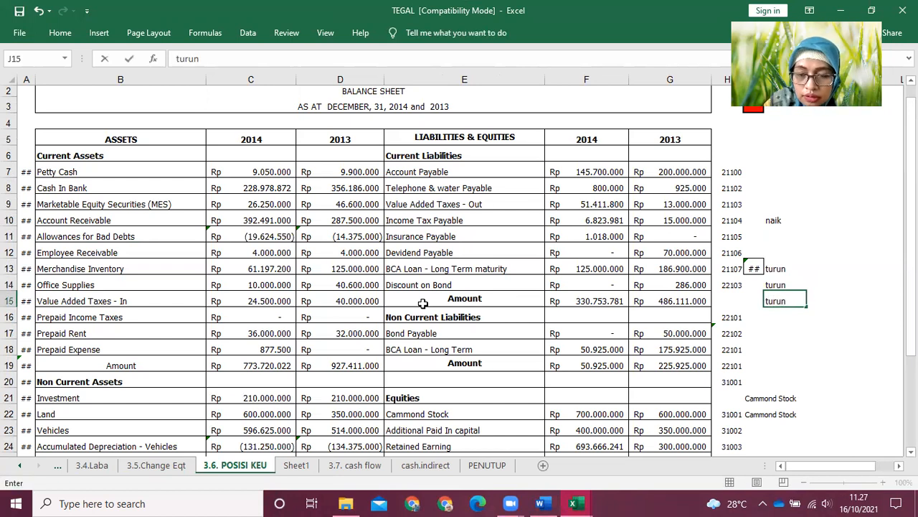
key("Return")
key("Return")
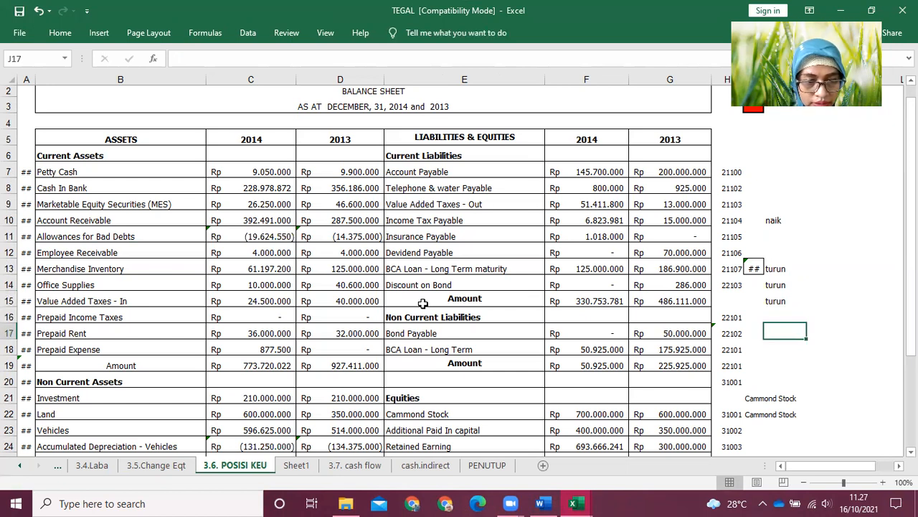
Note "naik" beside the Prepaid Rent row in J17 and the Prepaid Expense row in J18
type("naik")
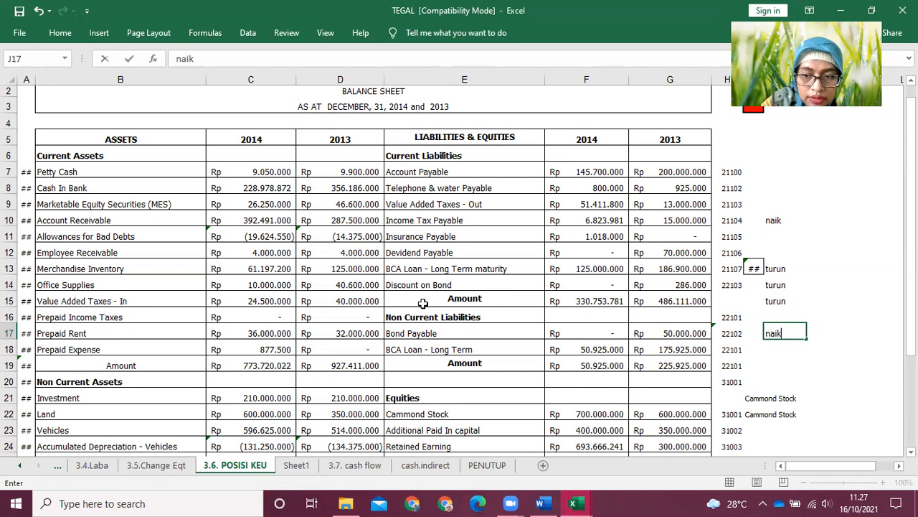
key("Return")
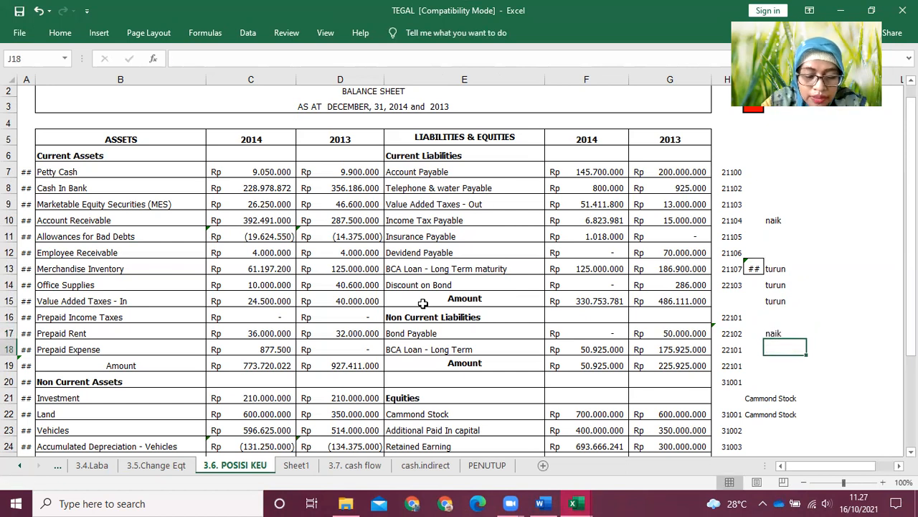
type("naik")
key("Return")
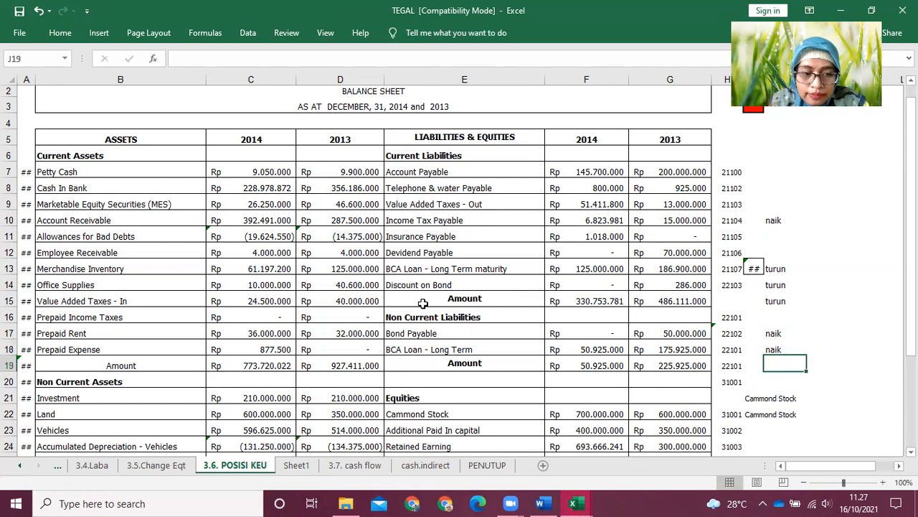
left_click(810, 220)
left_click(797, 221)
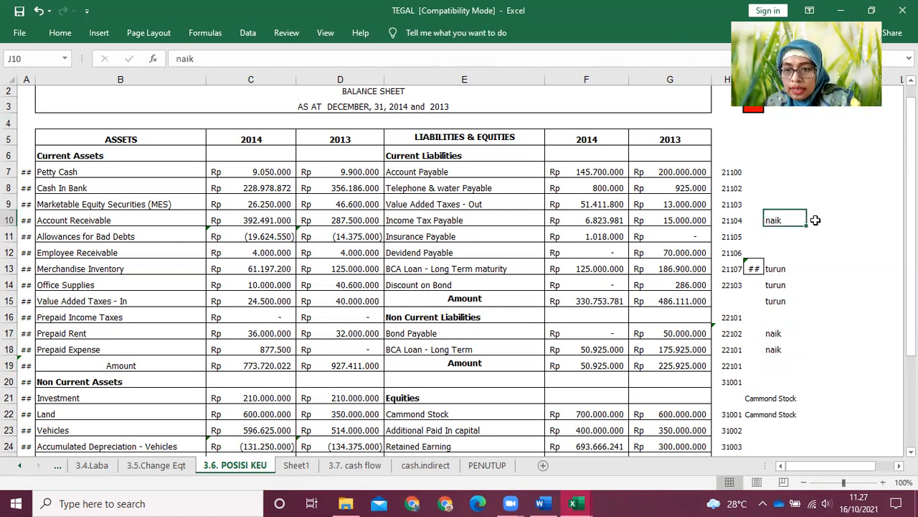
left_click(816, 221)
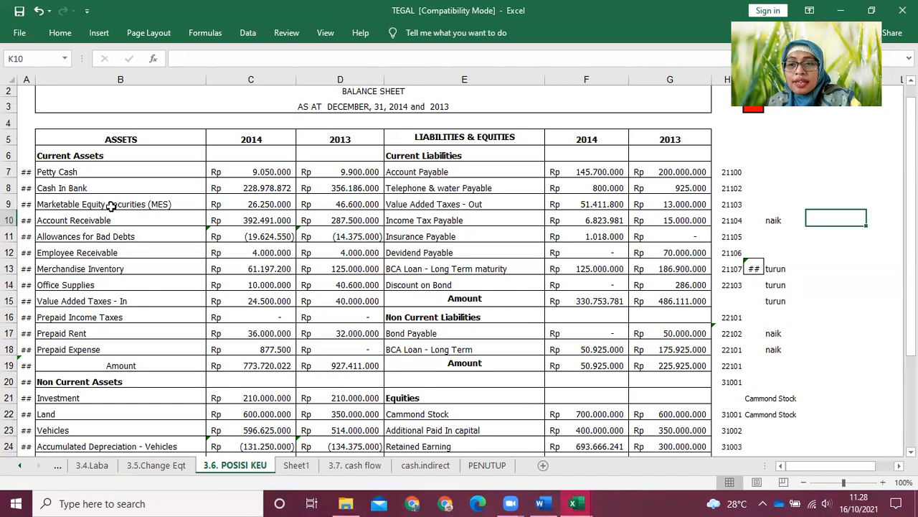
type("=")
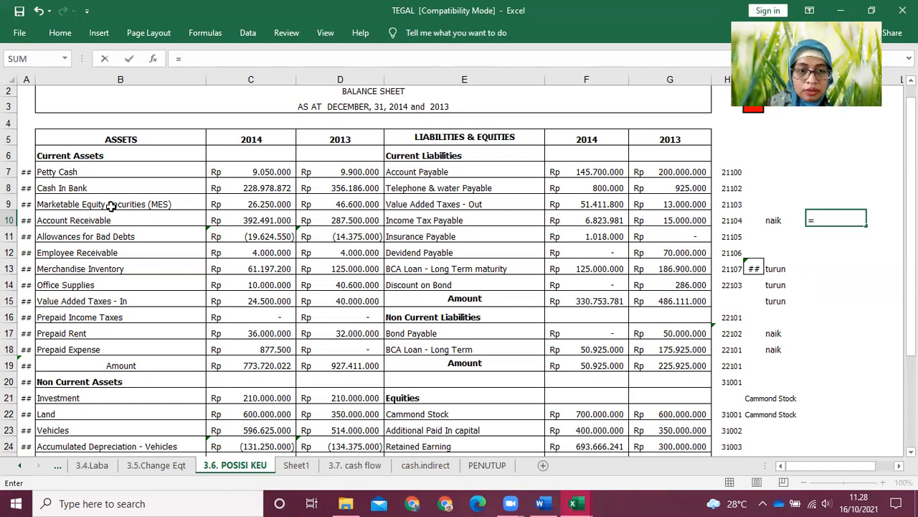
left_click(326, 205)
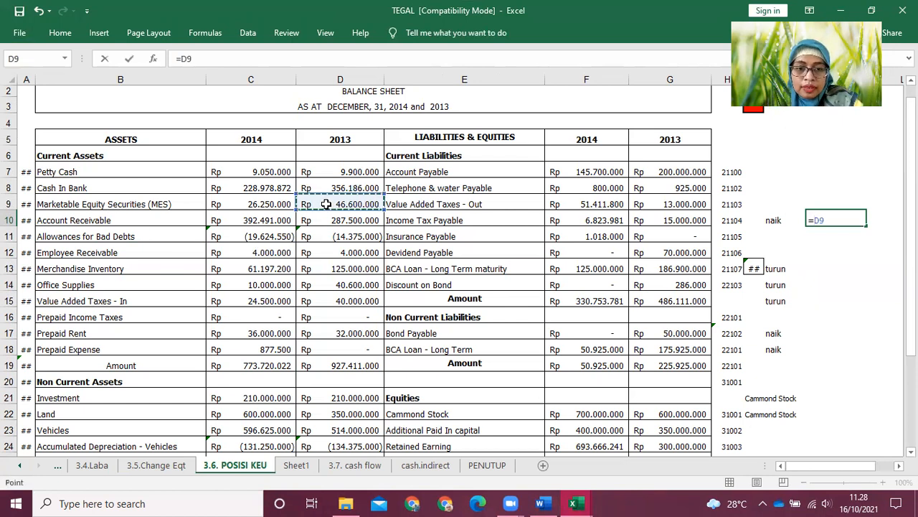
type("=")
left_click(270, 204)
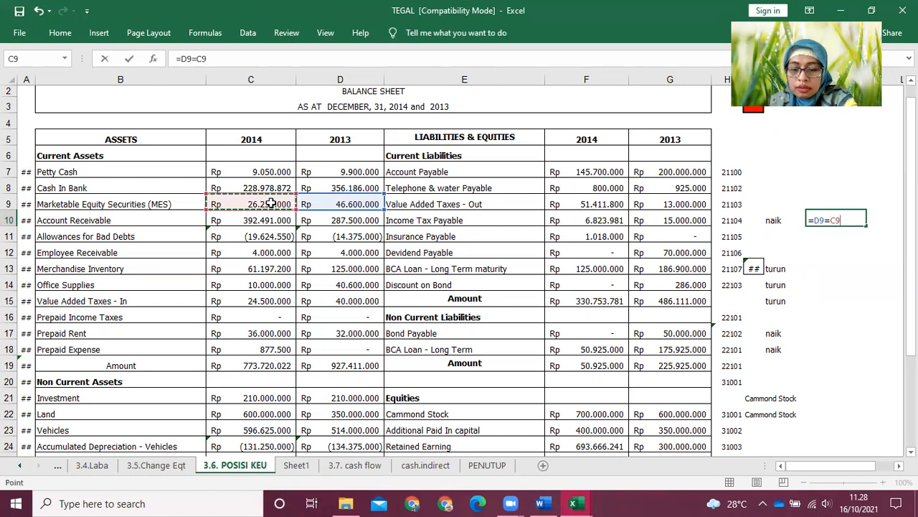
key("Return")
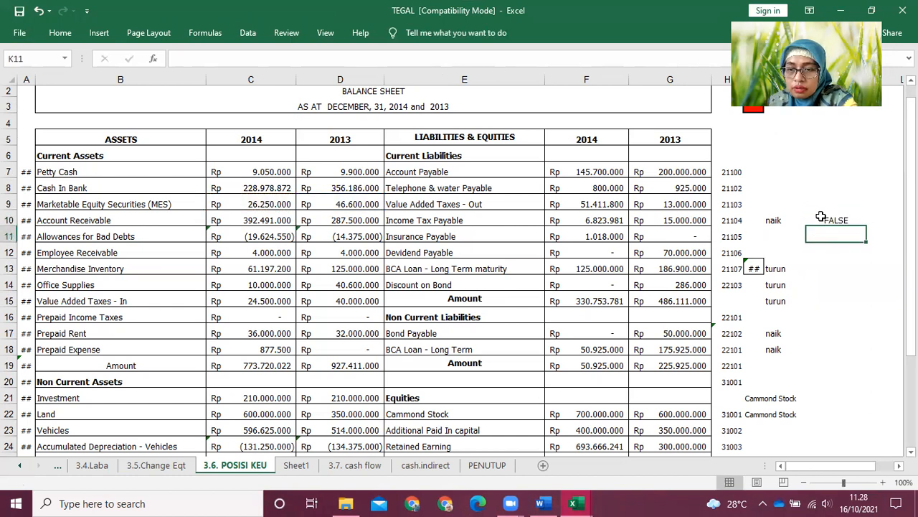
Calculate the Account Receivable change in K10 with =D10-C10 and fill the formula down to K19
left_click(821, 217)
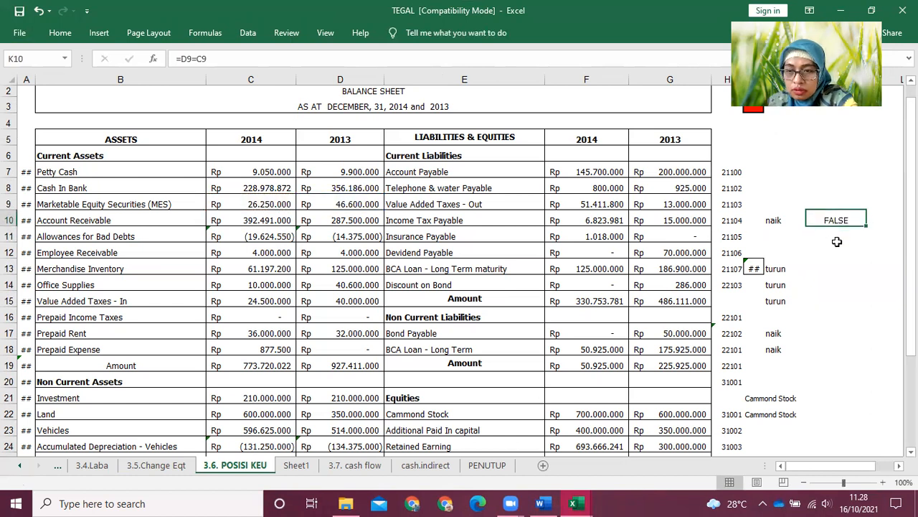
type("=")
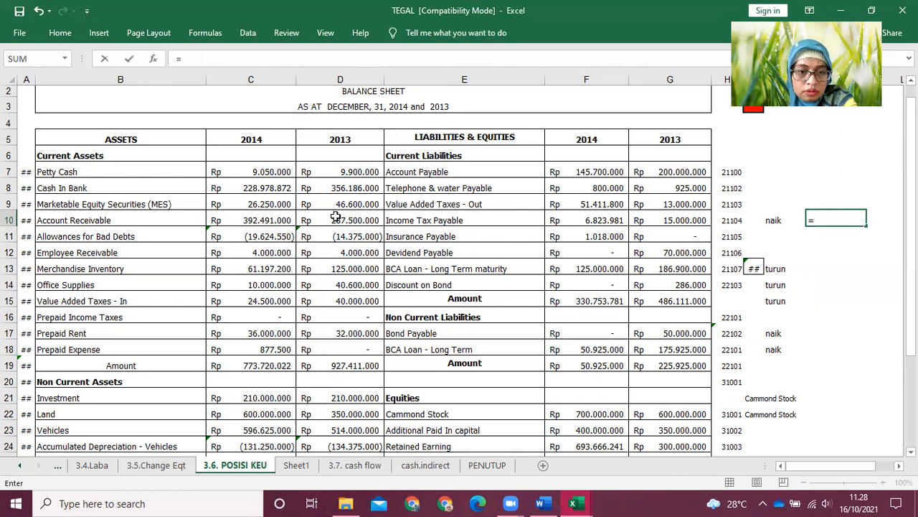
left_click(335, 220)
type("-")
left_click(272, 222)
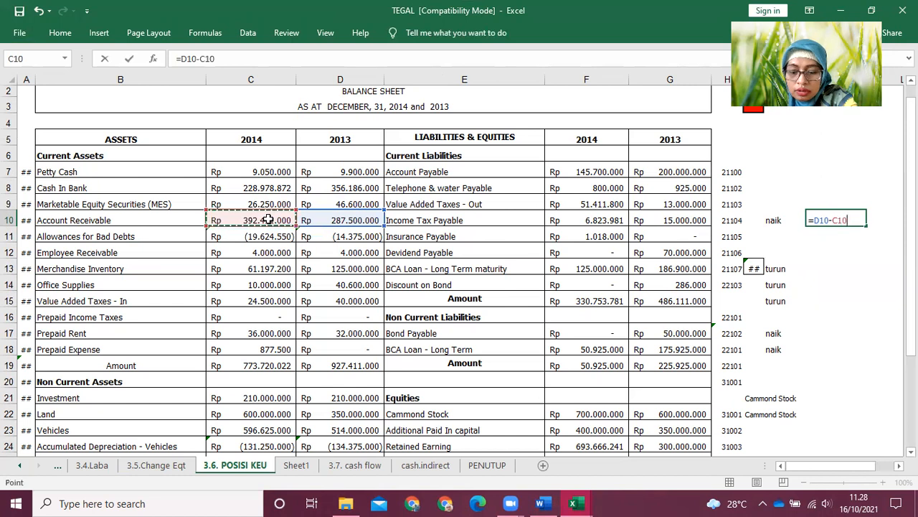
key("Return")
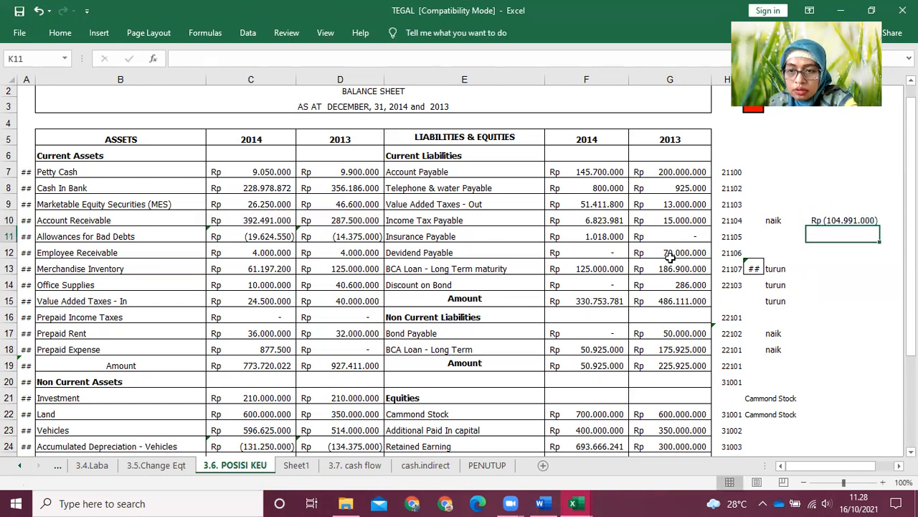
left_click(850, 219)
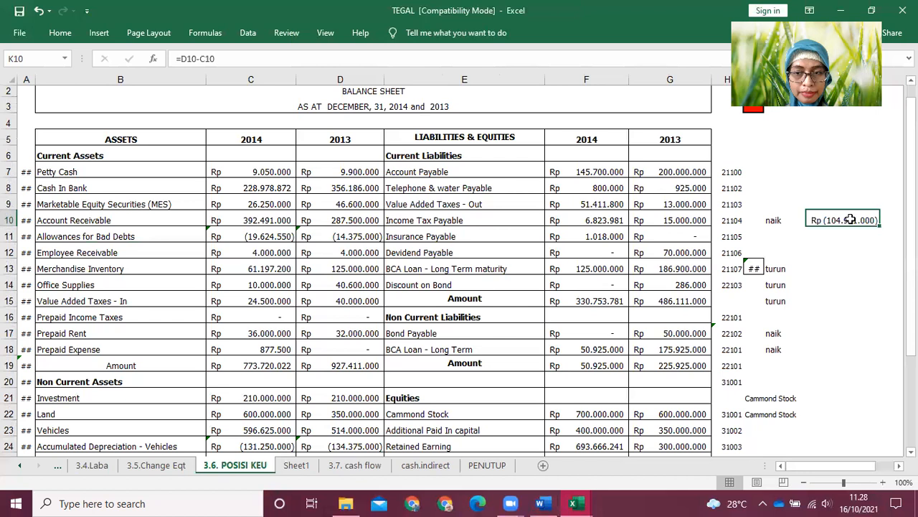
left_click_drag(876, 225, 853, 369)
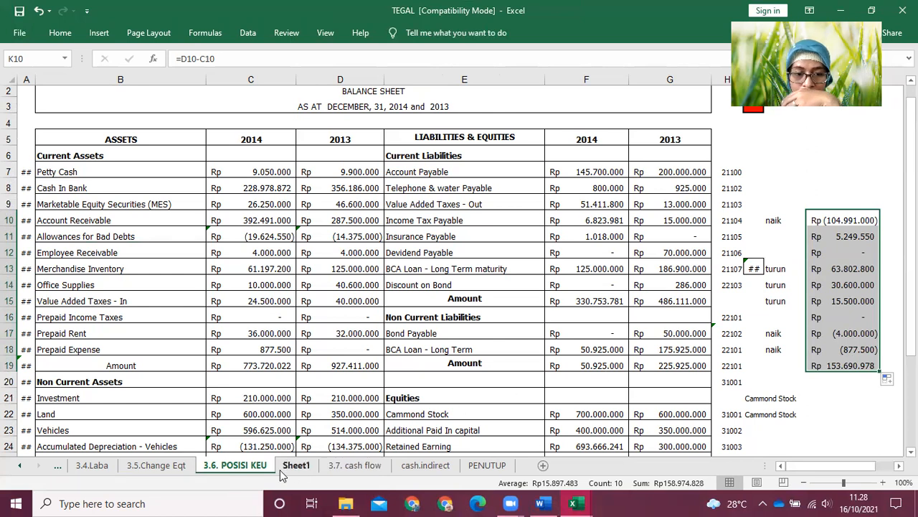
Clear the unneeded differences for the current asset total in K19 and for Allowances for Bad Debts and Employee Receivable in K11:K12
left_click(355, 465)
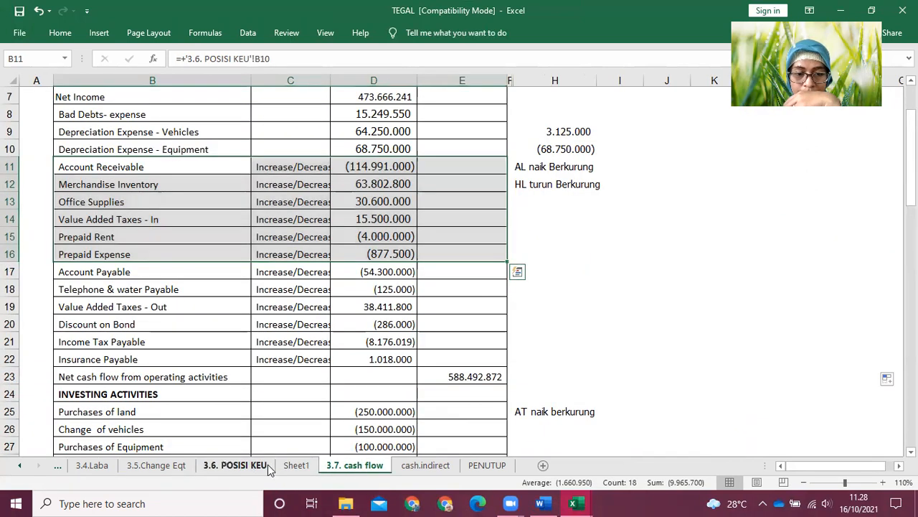
left_click(263, 465)
left_click(845, 385)
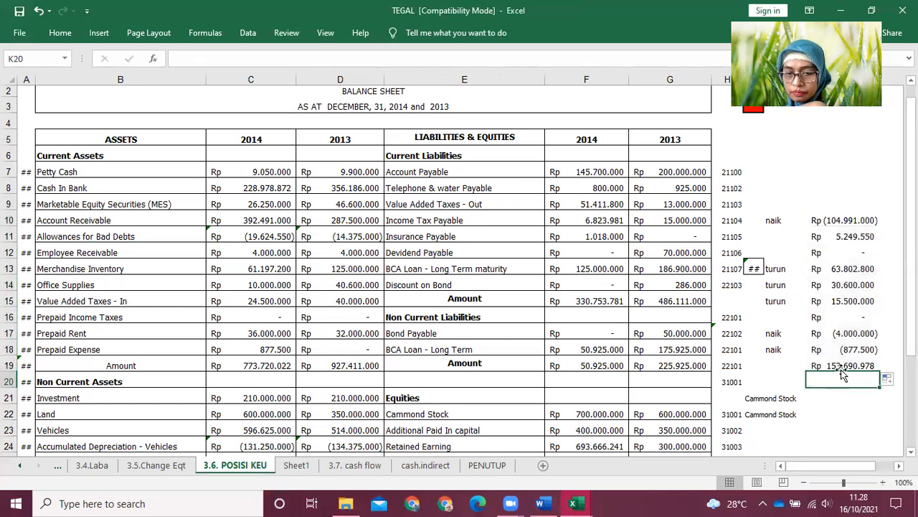
left_click(847, 366)
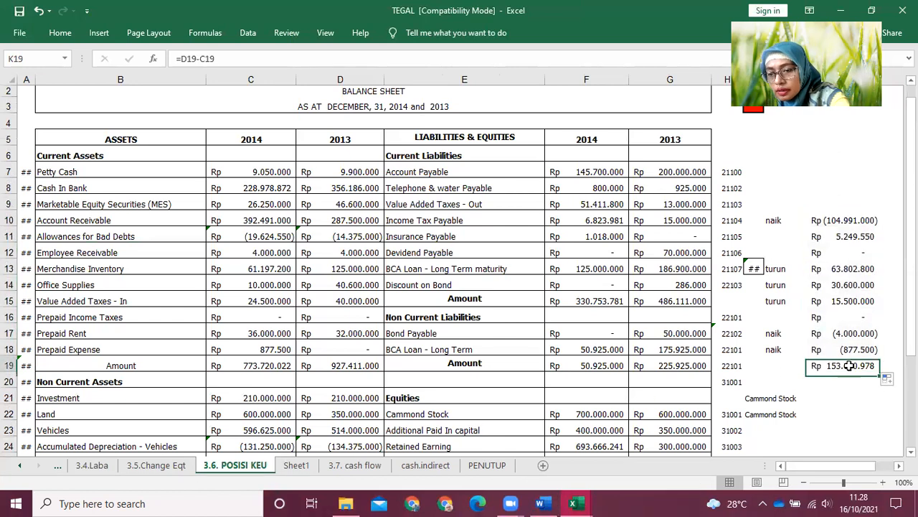
key("Delete")
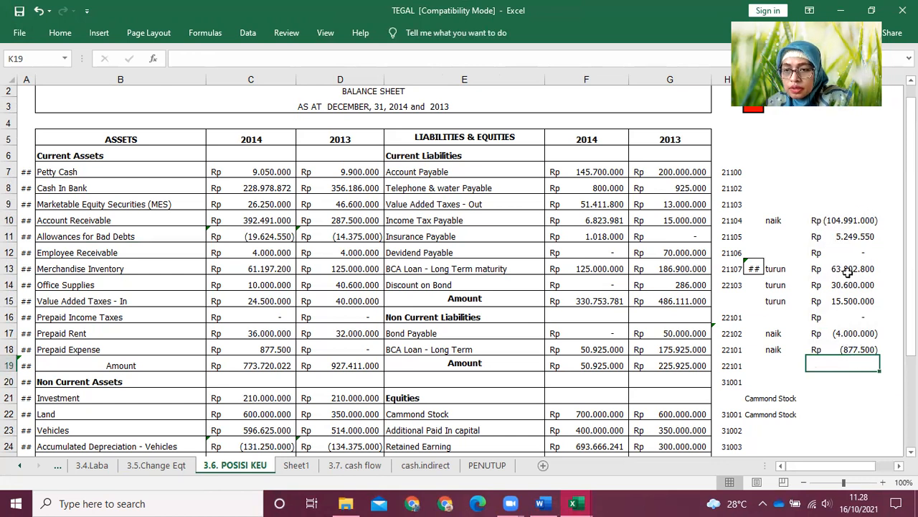
left_click_drag(814, 237, 817, 249)
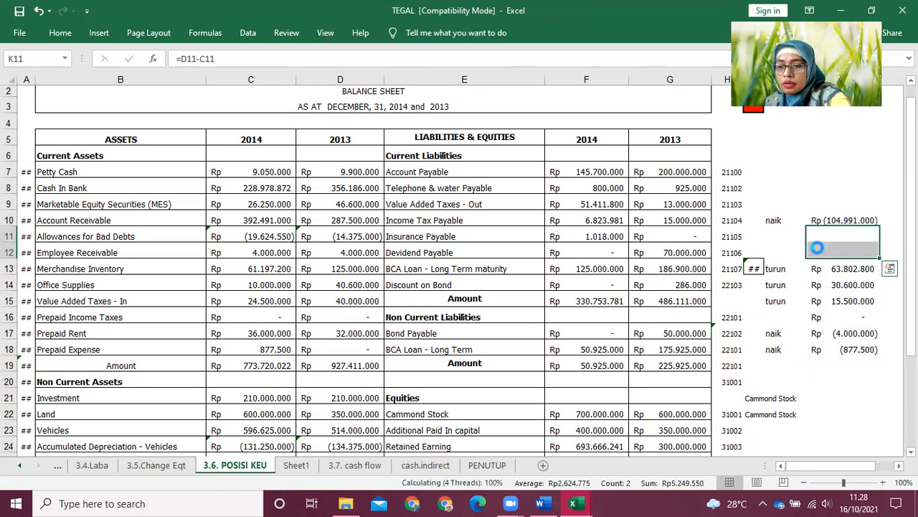
key("Delete")
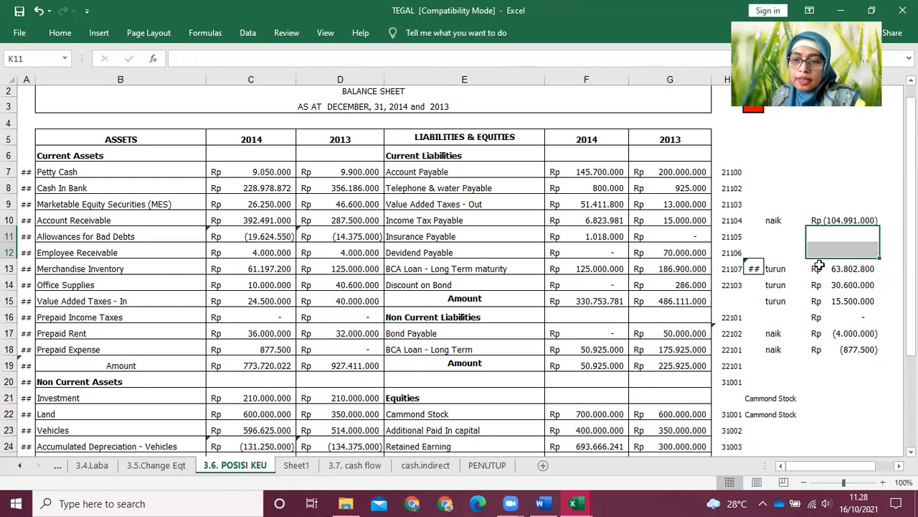
Review the Account Receivable and Merchandise Inventory rows, and compare the 2014 and 2013 amounts for Employee Receivable and Prepaid Income Taxes
left_click(74, 221)
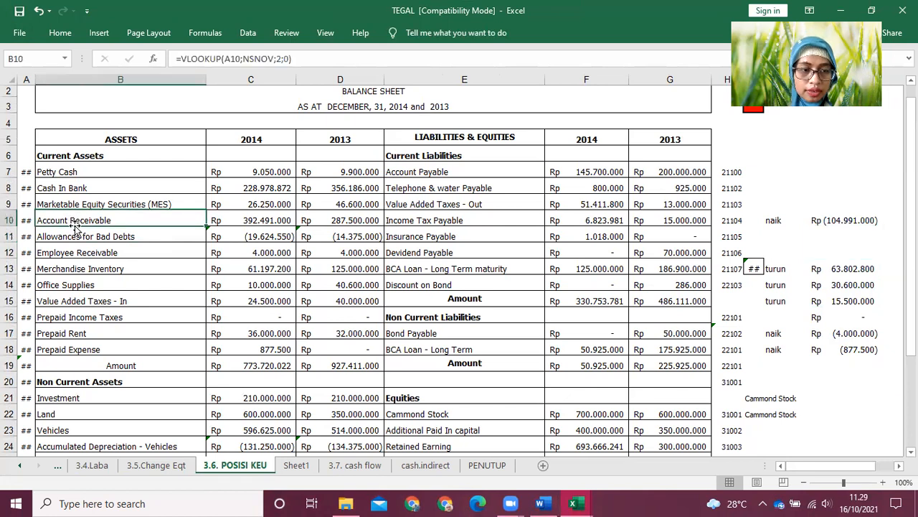
left_click(75, 270)
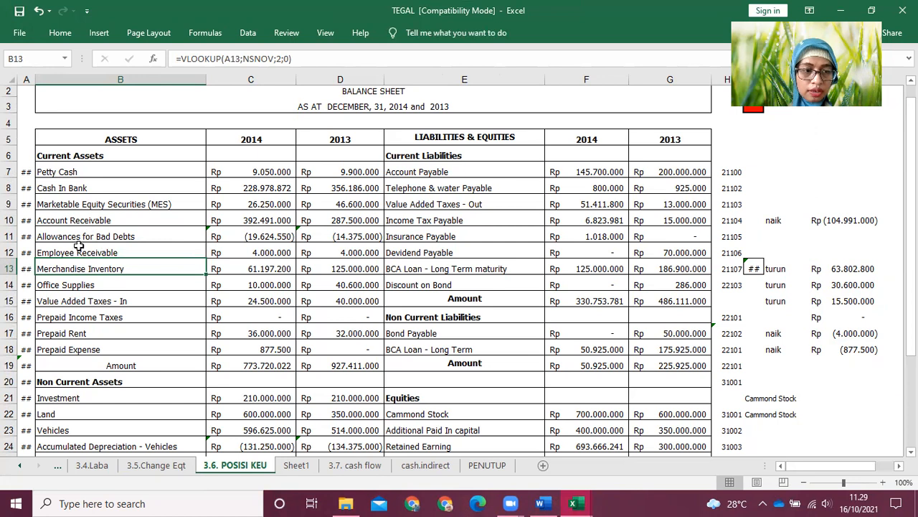
left_click_drag(68, 251, 337, 255)
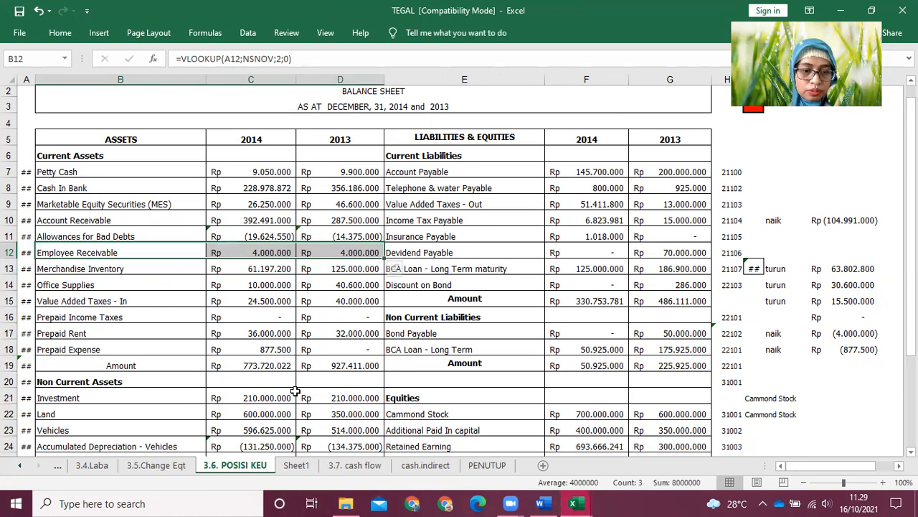
left_click_drag(103, 316, 363, 317)
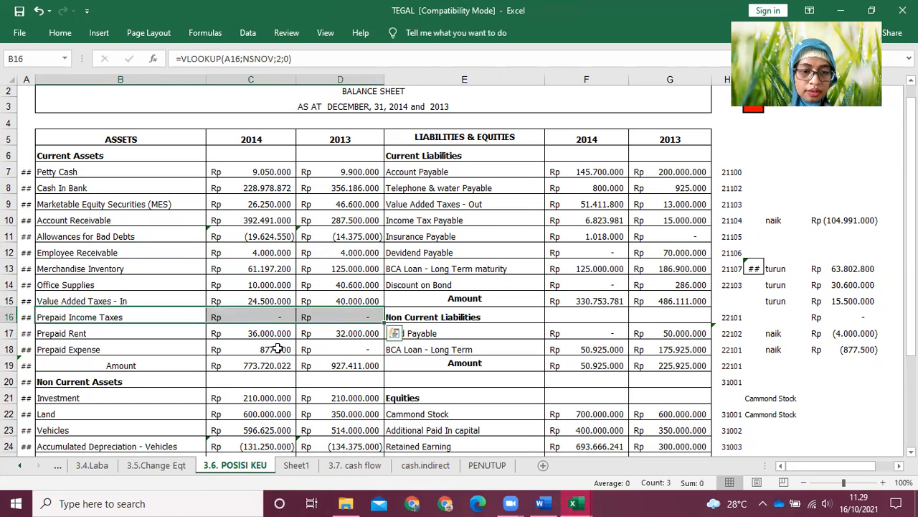
Select the Account Receivable through Prepaid Expense change lines on 3.7. cash flow, and return to the 3.6. POSISI KEU sheet to compare them
left_click(348, 467)
left_click(334, 272)
left_click_drag(90, 185, 357, 265)
left_click_drag(93, 168, 372, 258)
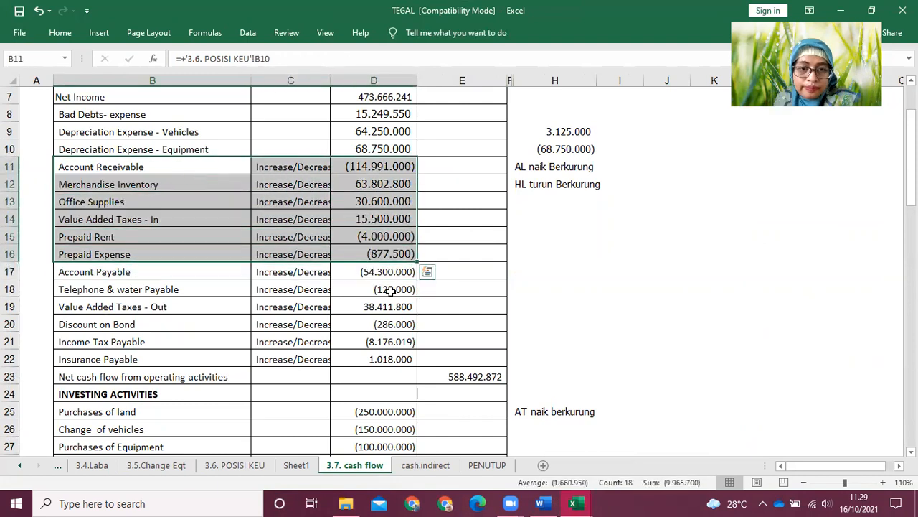
left_click(235, 465)
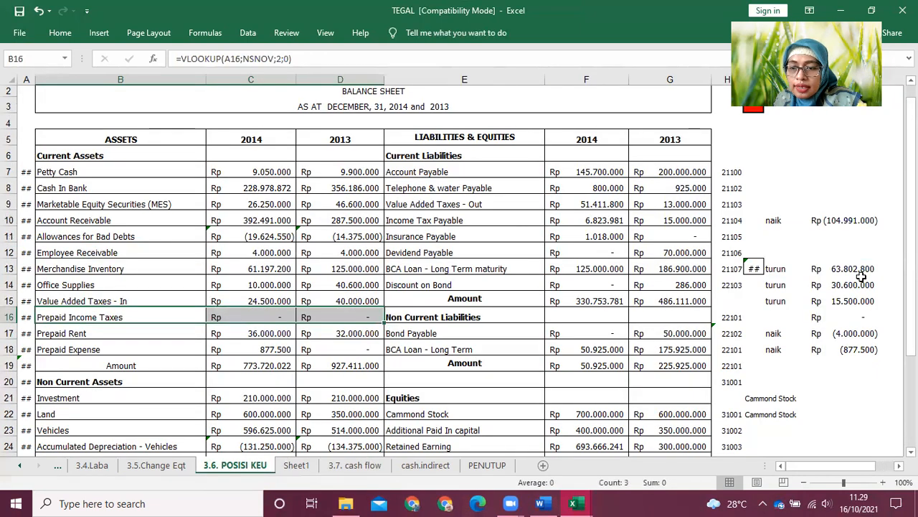
left_click_drag(812, 467, 829, 467)
left_click(730, 217)
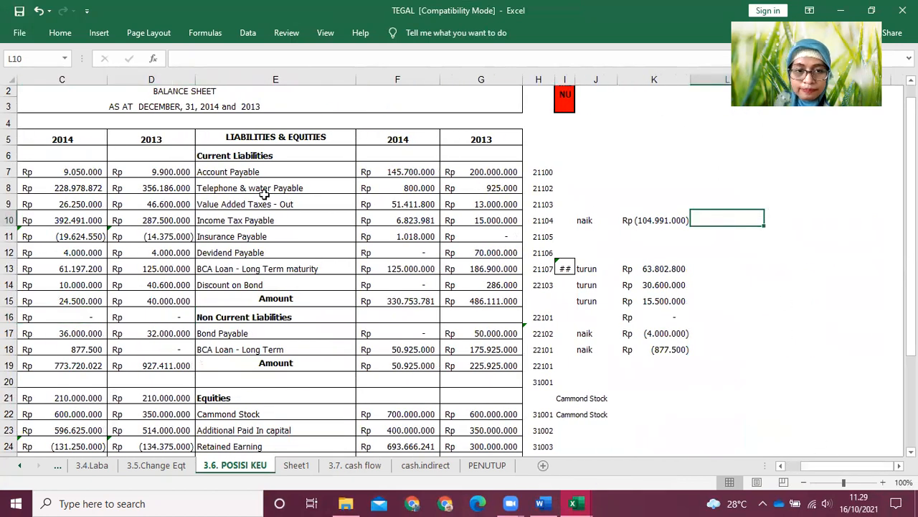
left_click(467, 172)
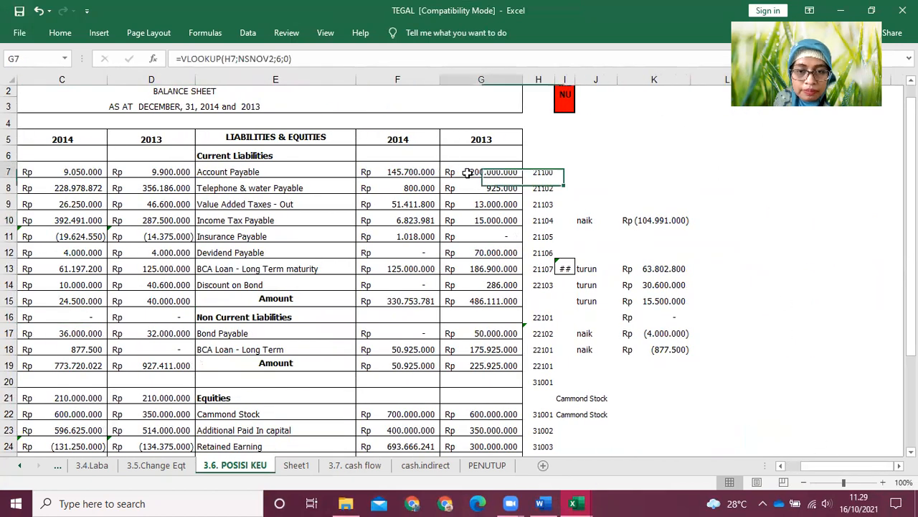
left_click(416, 174)
left_click(730, 222)
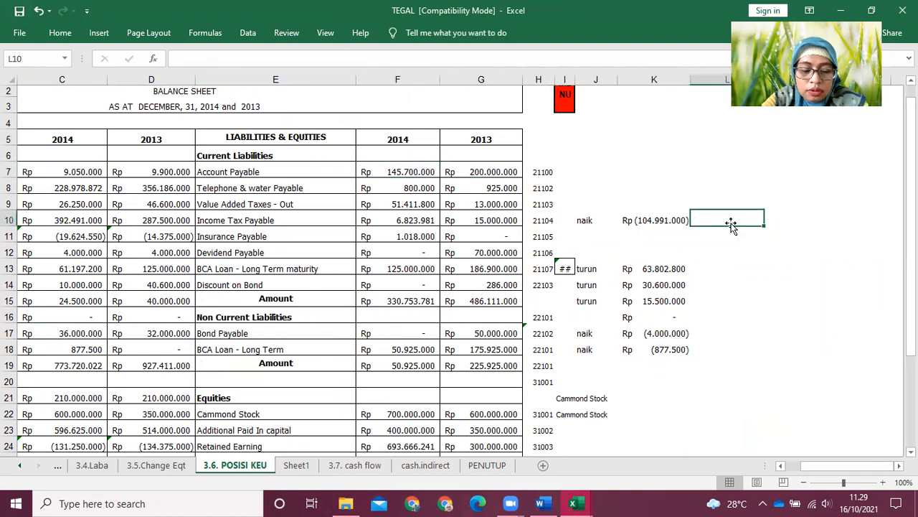
type("turun")
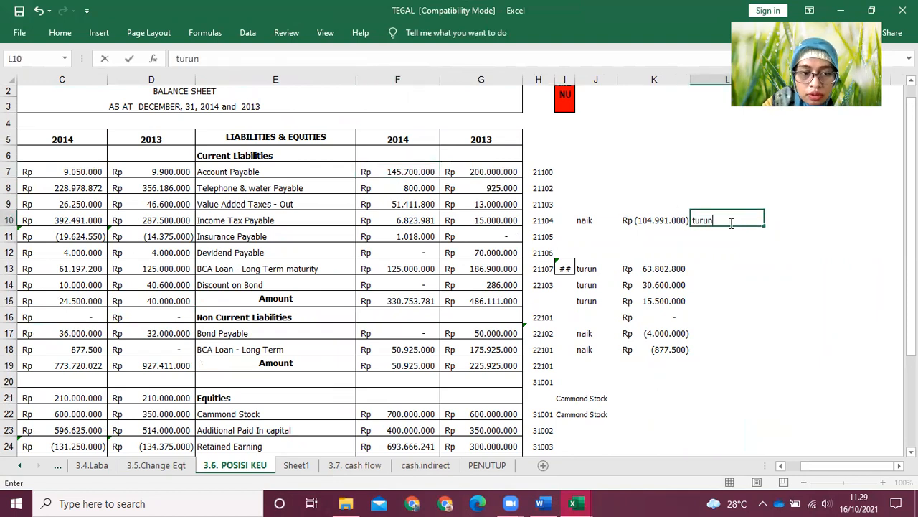
key("Return")
key("Up")
key("Delete")
Label Account Payable and Telephone & water Payable as "turun" in cells L7 and L8
key("Up")
key("Up")
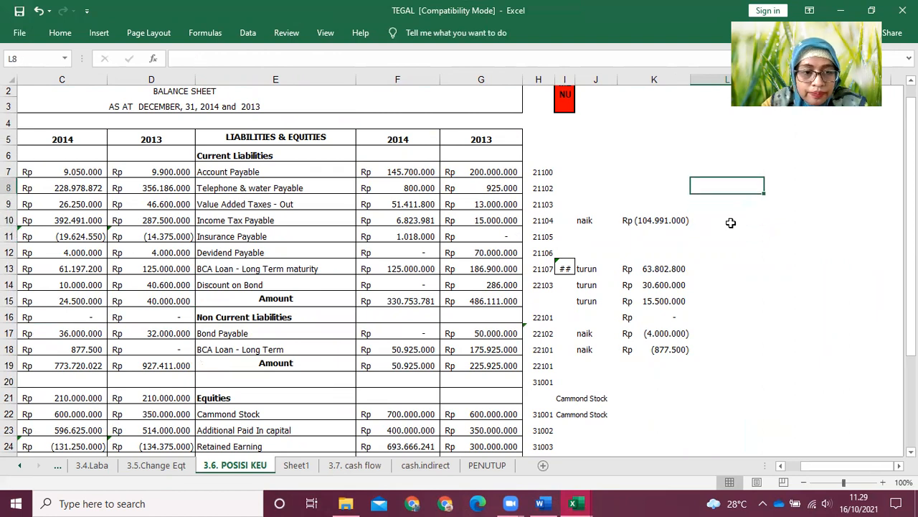
key("Up")
type("y")
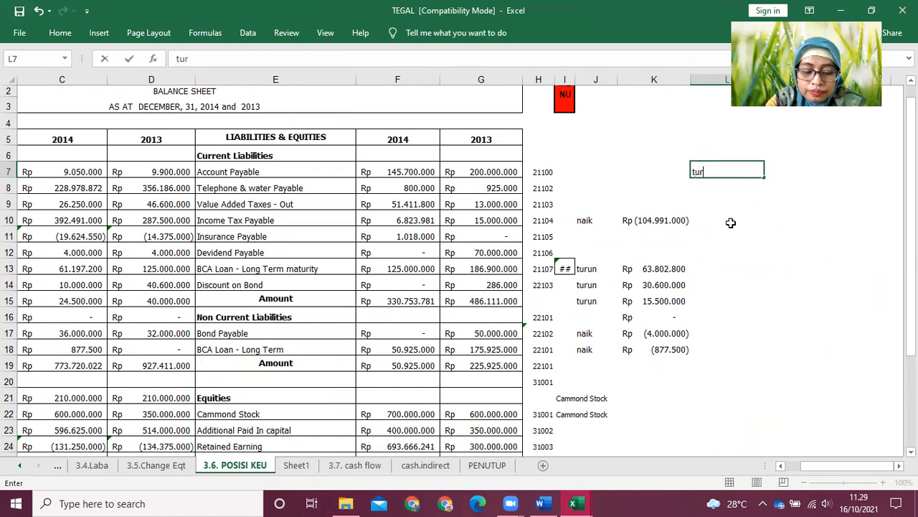
type("turun")
key("Return")
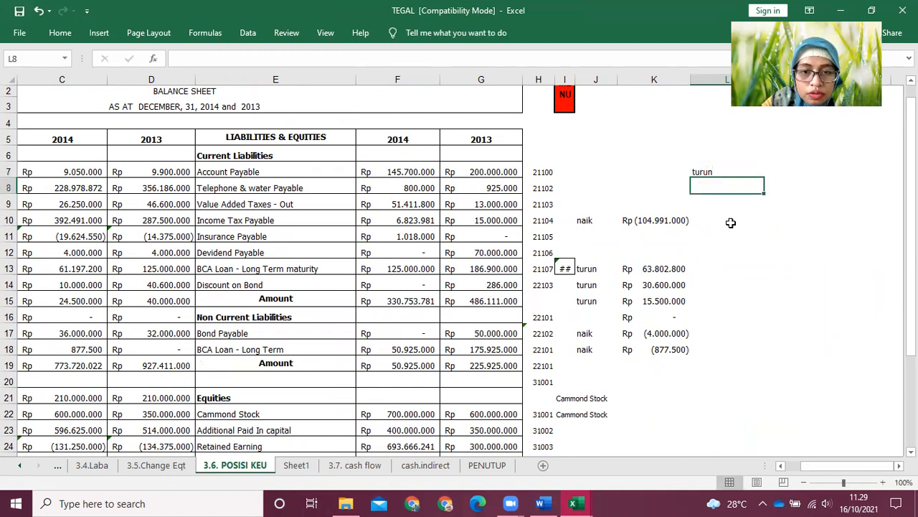
type("t")
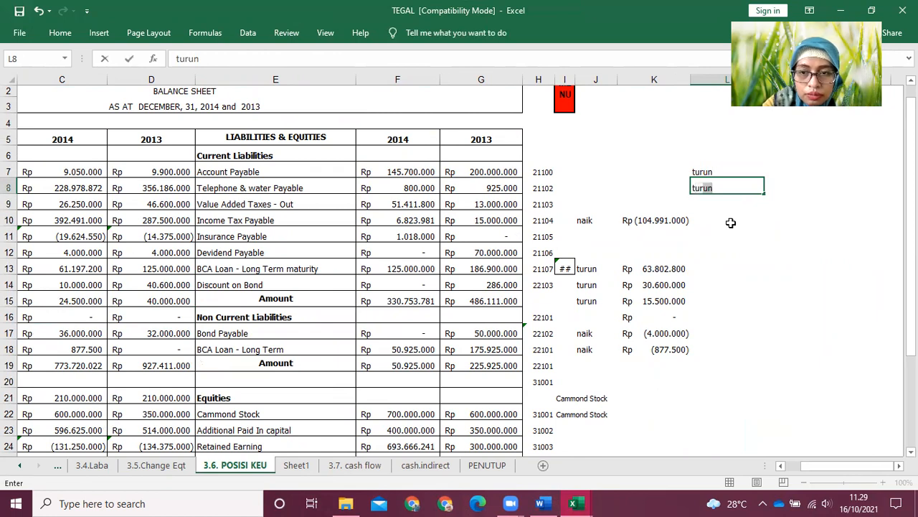
type("ur")
key("Return")
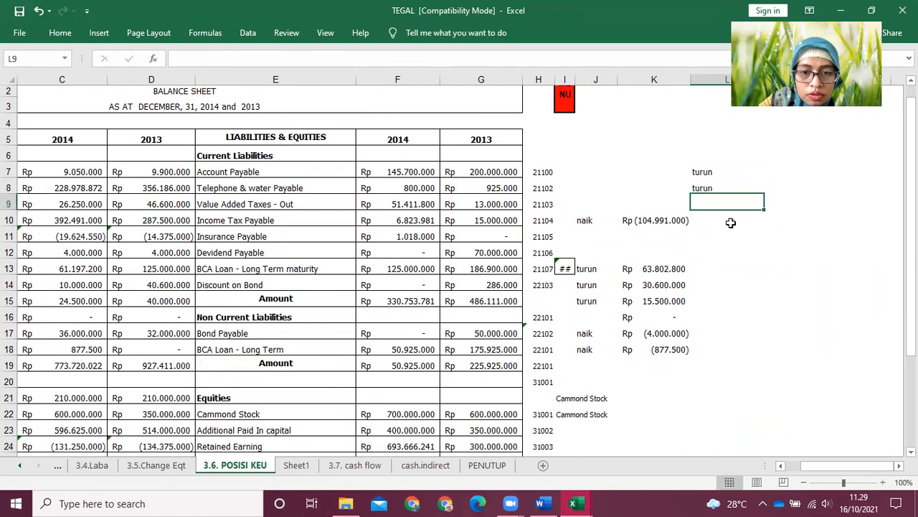
Label Value Added Taxes - Out as "naik" in L9 and Income Tax Payable as "turun" in L10
type("naik")
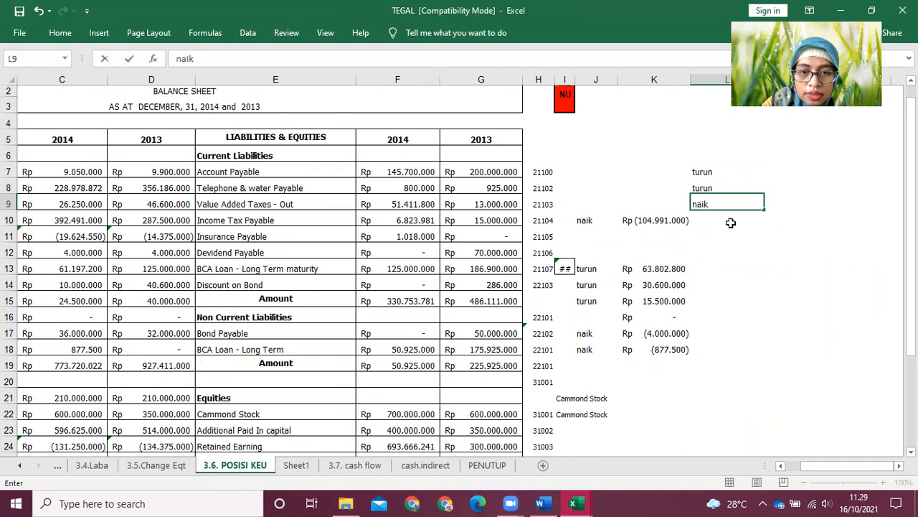
key("Return")
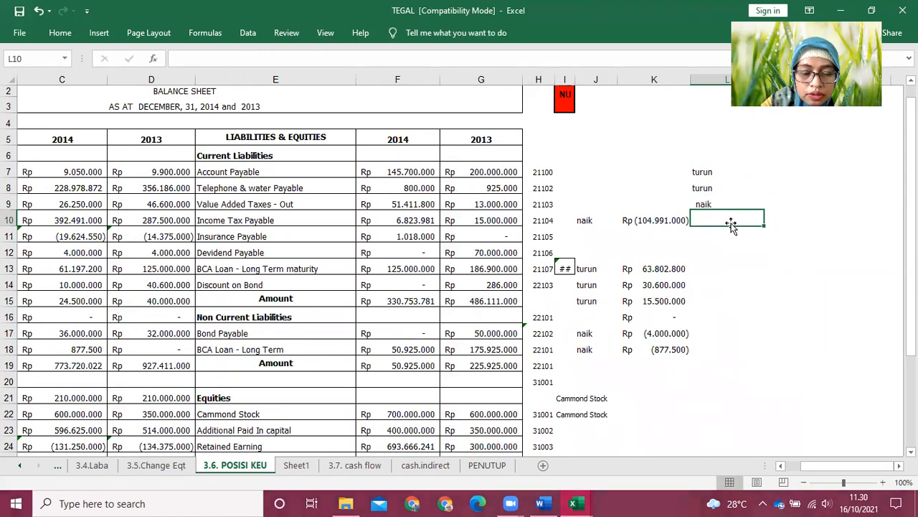
type("turun")
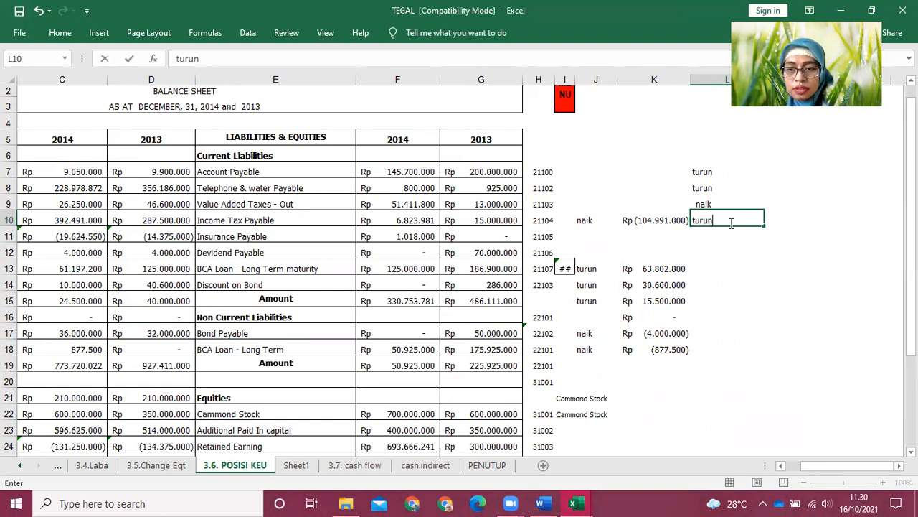
left_click(730, 241)
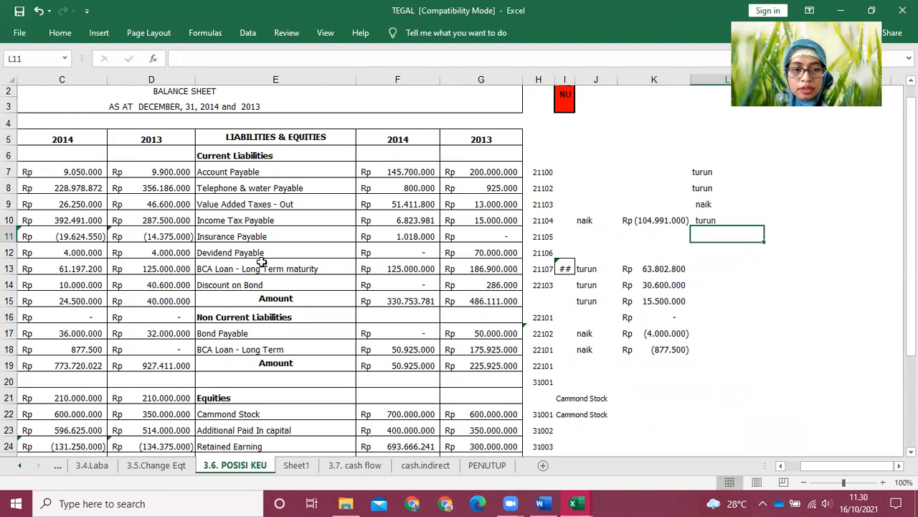
Label Insurance Payable as "naik" in cell L11
left_click(239, 254)
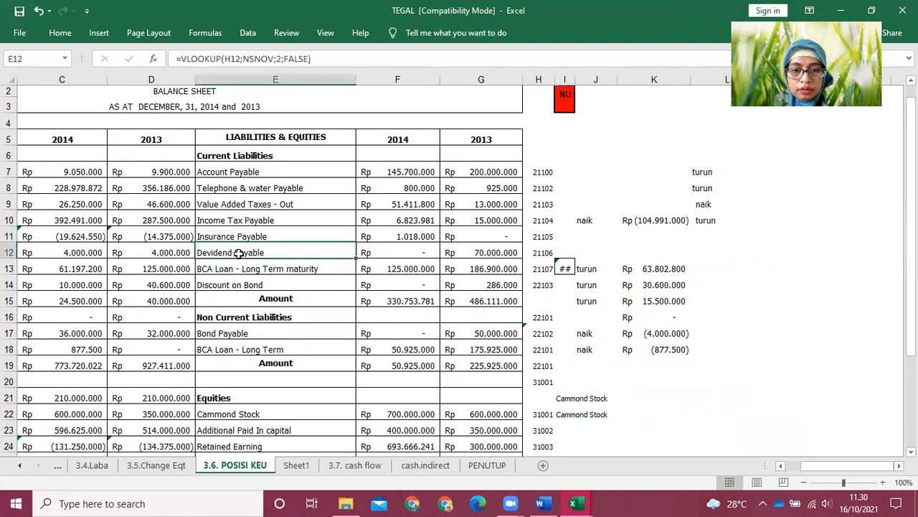
left_click(709, 233)
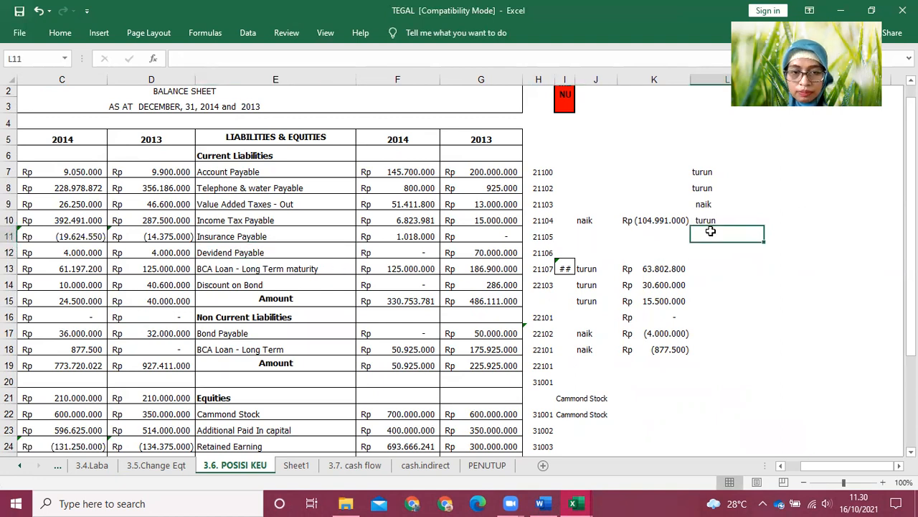
type("naik")
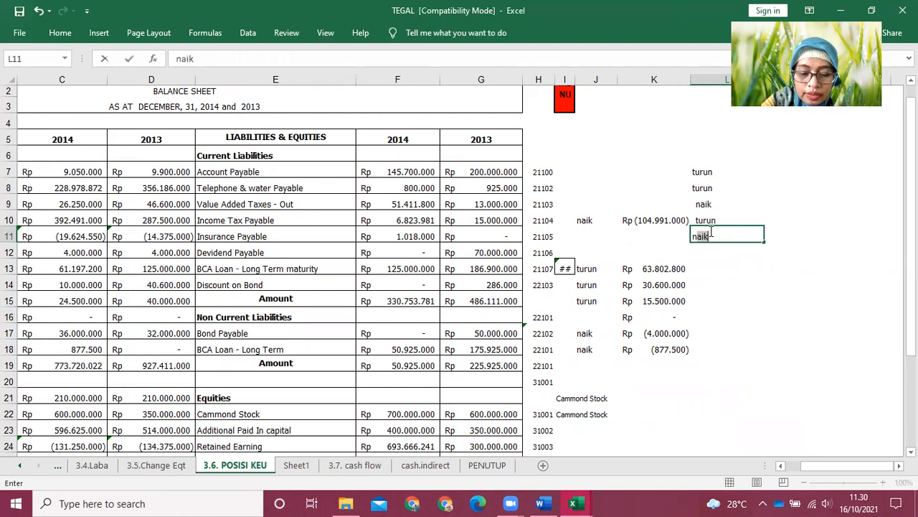
left_click(753, 267)
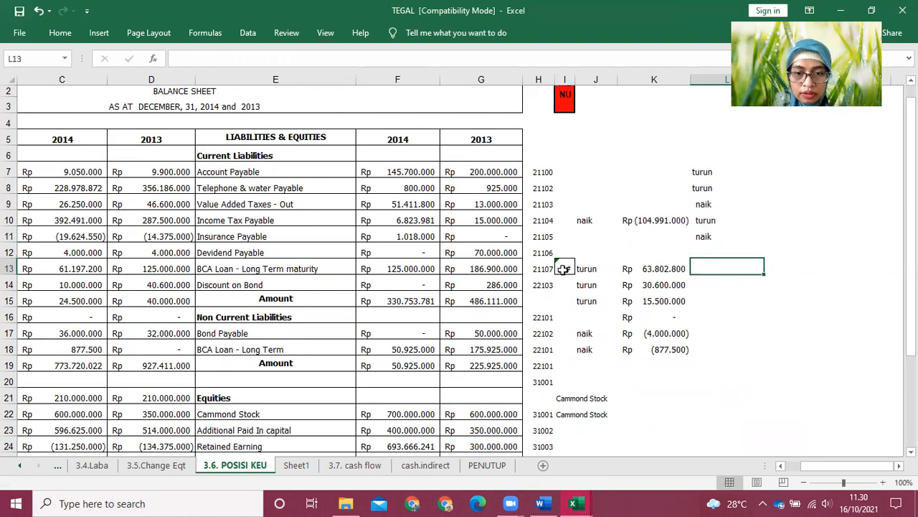
Examine the remaining liabilities and equities rows from Devidend Payable down to the equities amount, E12:G25
left_click(262, 252)
left_click_drag(262, 252, 463, 418)
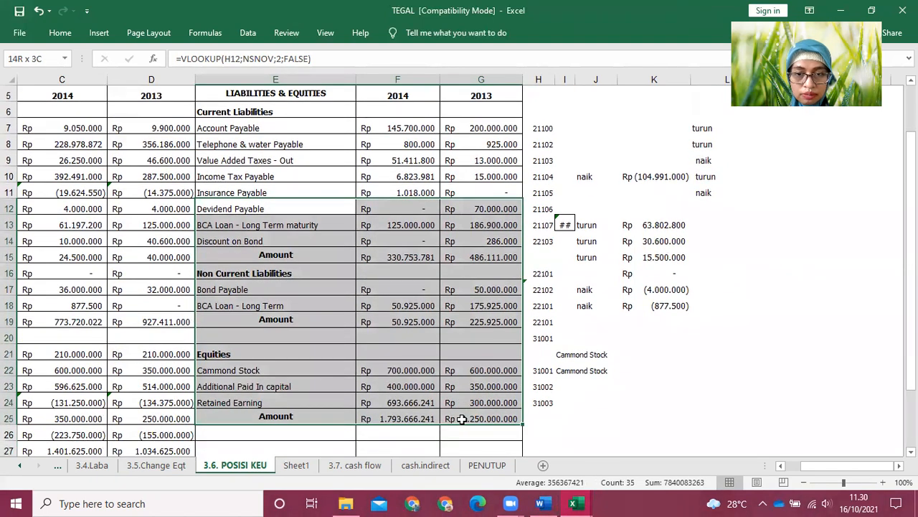
left_click(719, 219)
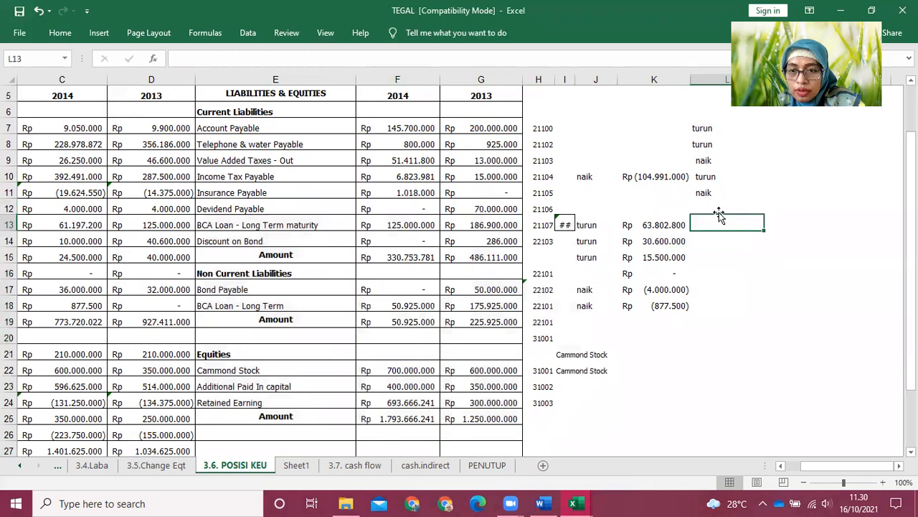
scroll(746, 181, "up", 1)
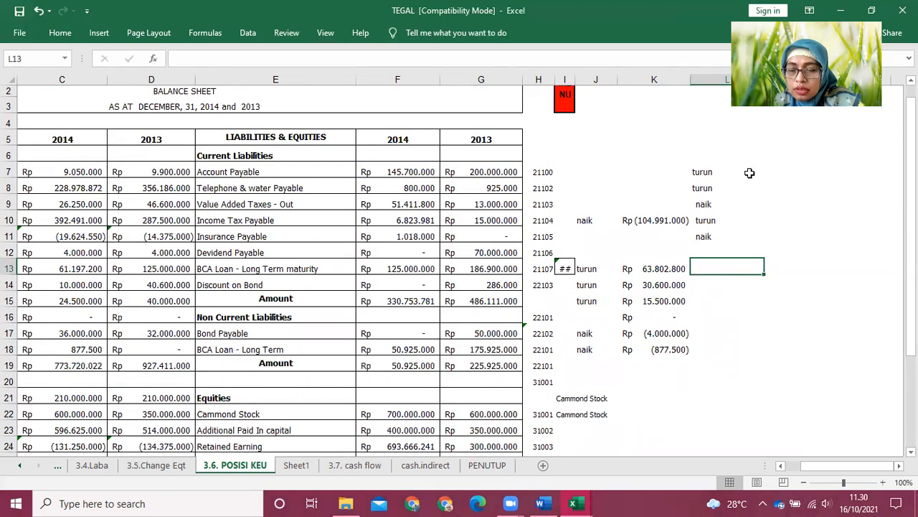
key("Up")
key("Up")
key("Up")
key("Up")
key("Up")
key("Up")
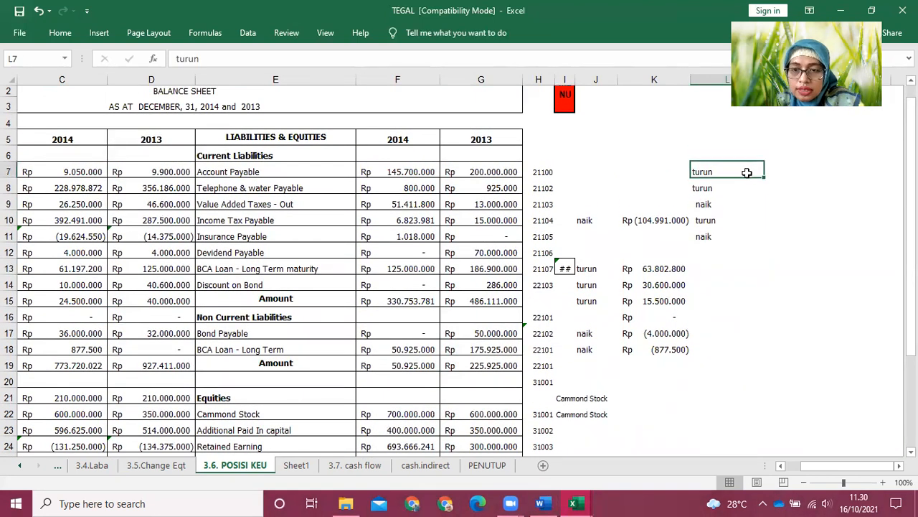
Enter the formula =F8-G8 in cell M7 to subtract the 2013 Telephone & water Payable from 2014
left_click(781, 178)
type("=")
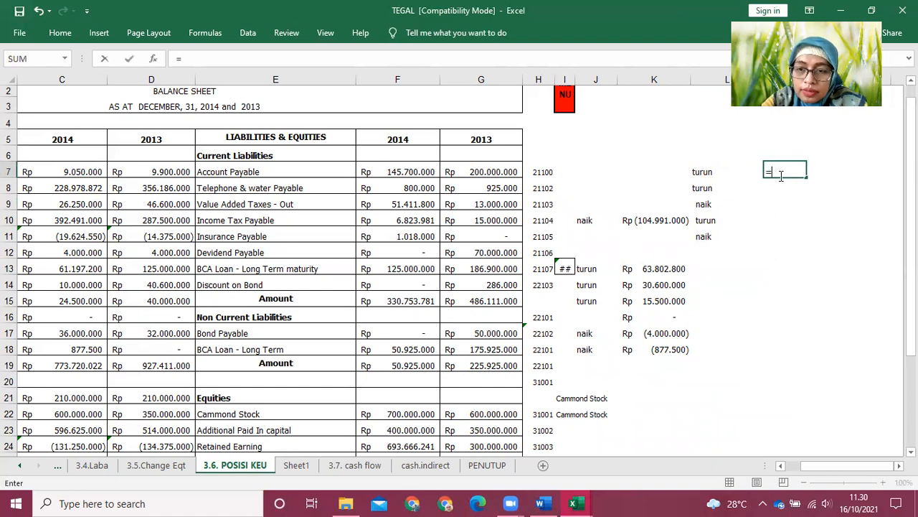
left_click(428, 188)
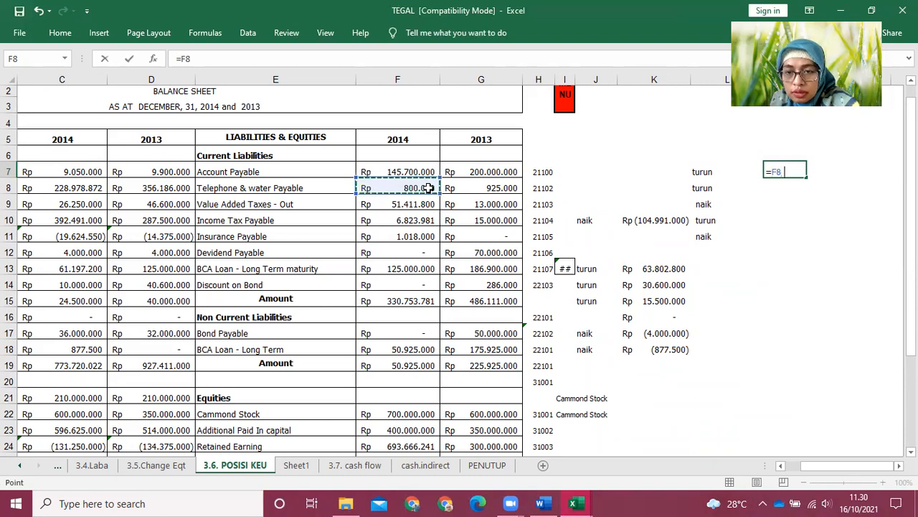
type("-")
left_click(480, 190)
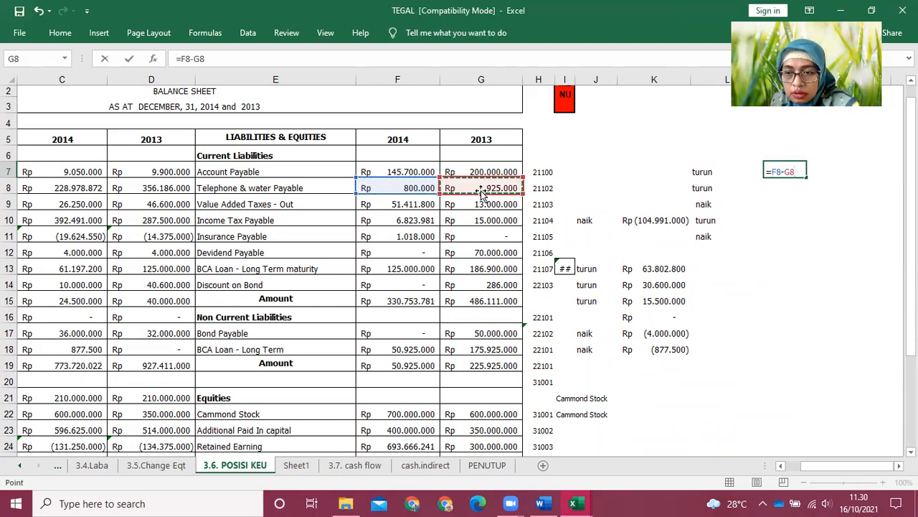
key("Return")
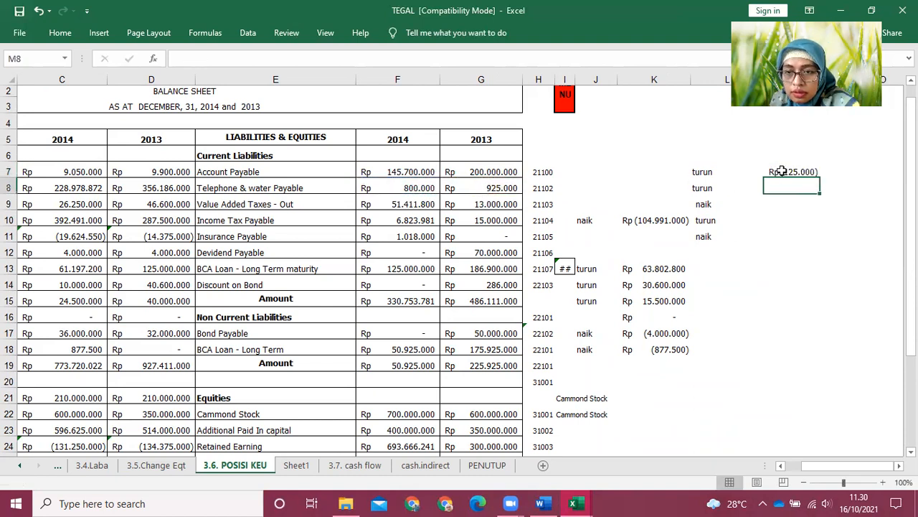
Fill the difference formula from M7 down to M11 and fit column M's width to its contents
left_click(781, 172)
left_click_drag(820, 178, 822, 239)
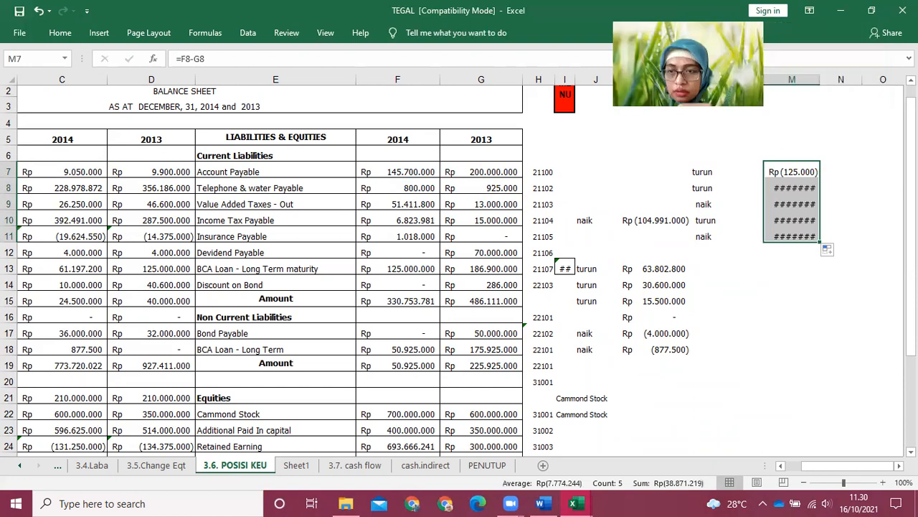
double_click(820, 78)
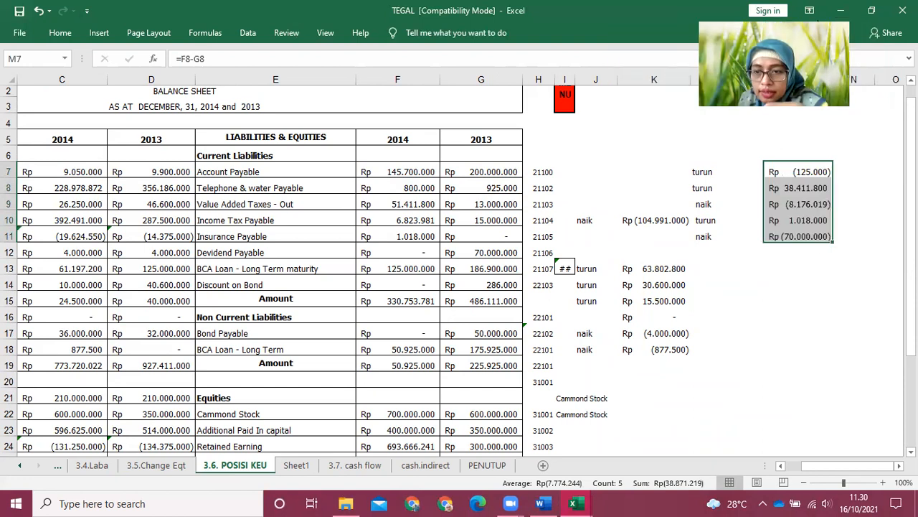
Compare the payable changes in D17:D22 of the 3.7. cash flow sheet with column M of 3.6. POSISI KEU
left_click(344, 469)
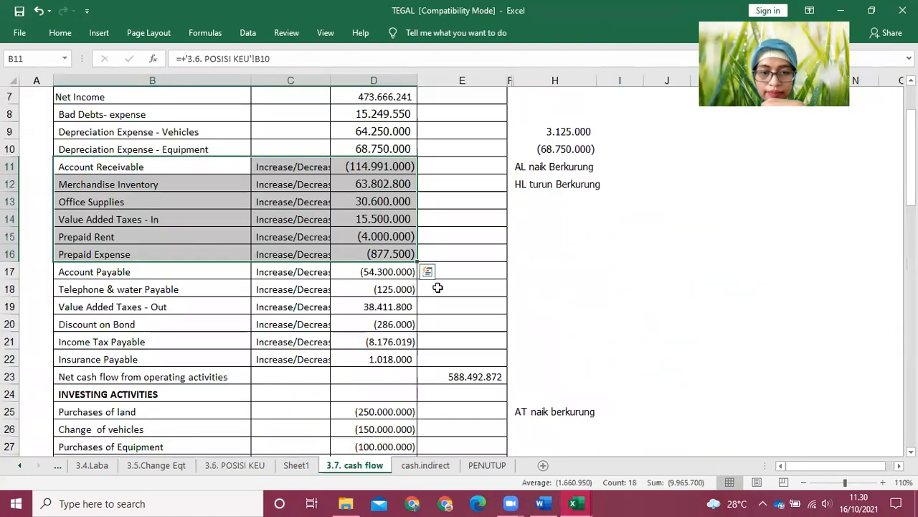
left_click_drag(397, 271, 377, 359)
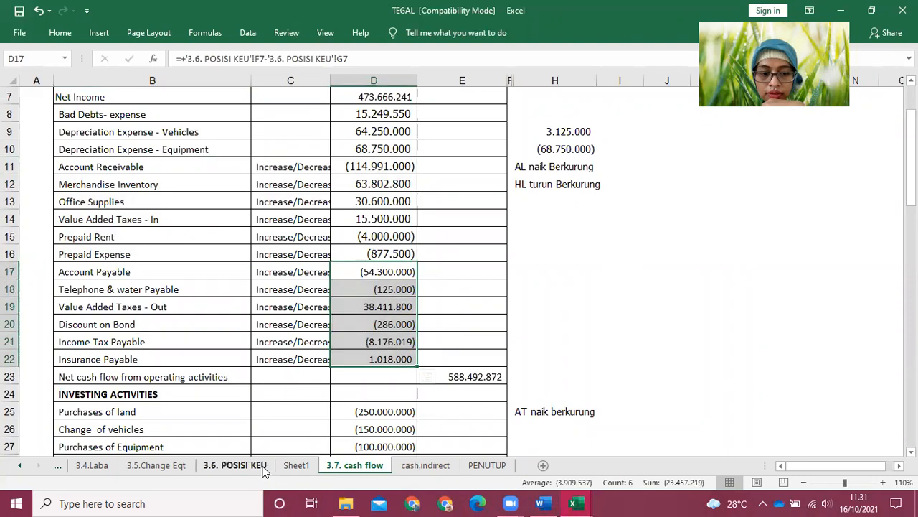
left_click(239, 466)
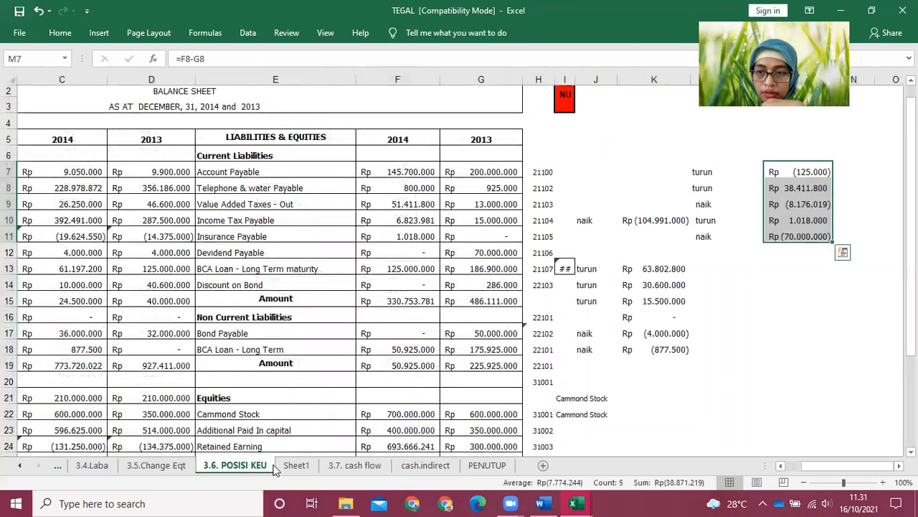
left_click(779, 189)
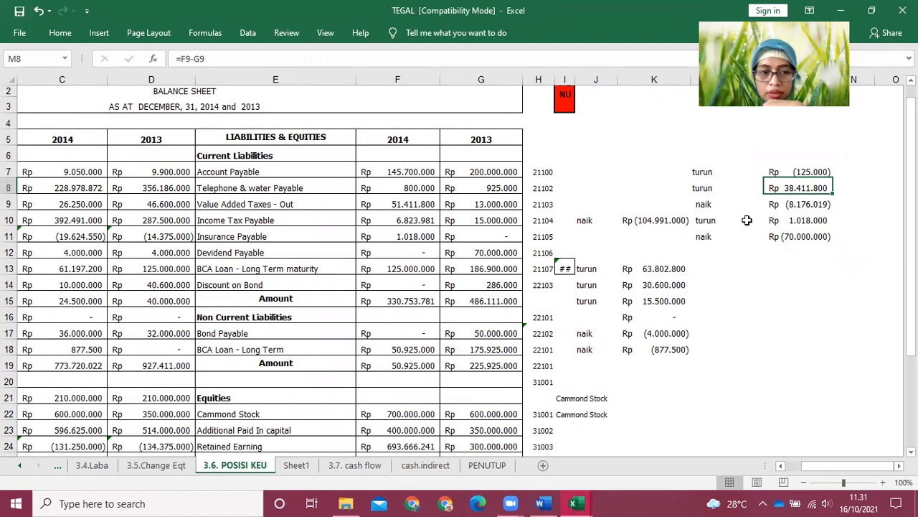
left_click(356, 466)
left_click(401, 342)
left_click(403, 355)
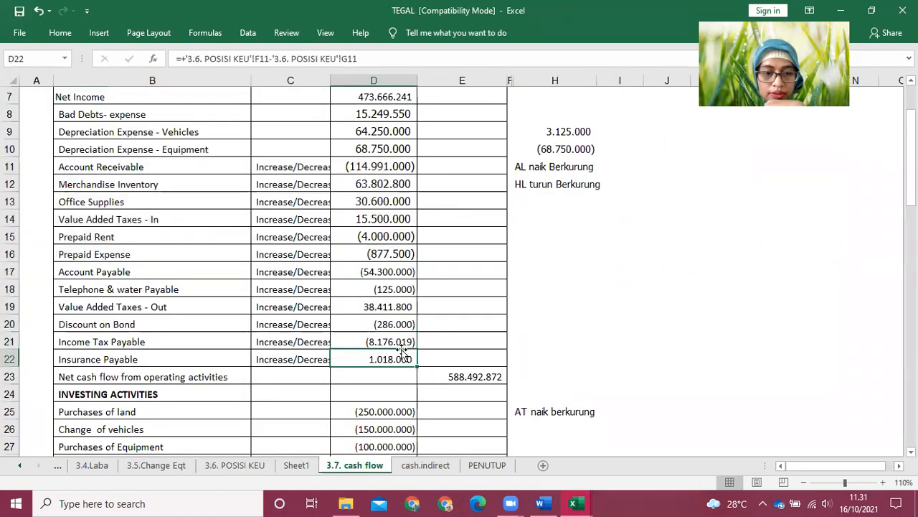
Review the operating activities rows and inspect the formula for net cash flow from operating activities in E23
scroll(426, 252, "up", 2)
scroll(423, 248, "down", 1)
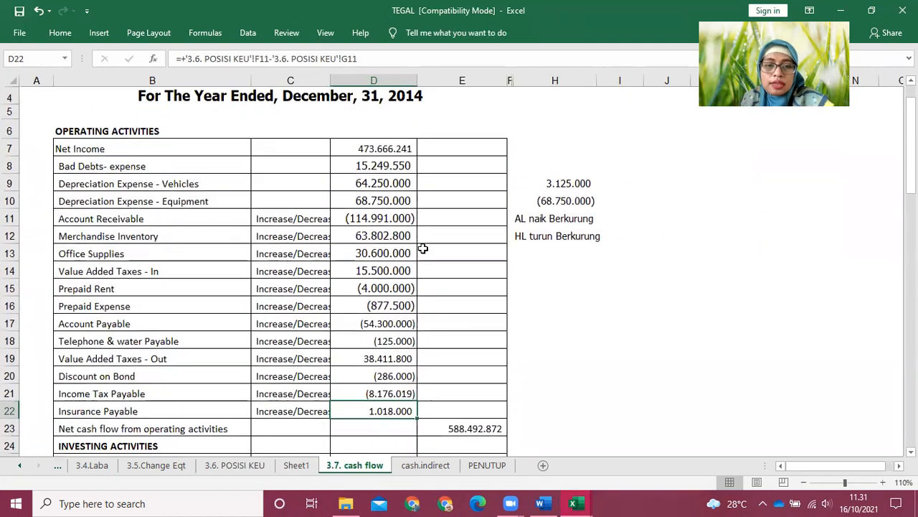
scroll(416, 247, "down", 1)
scroll(415, 241, "up", 1)
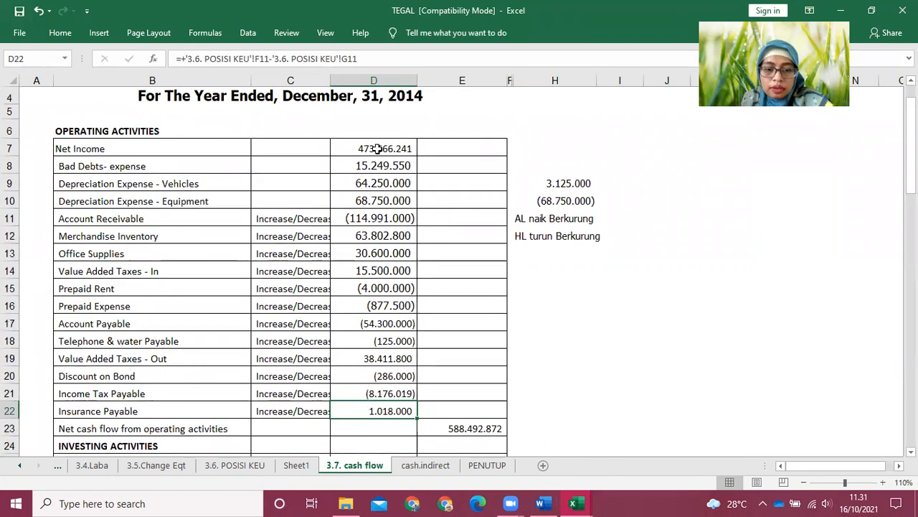
left_click(504, 429)
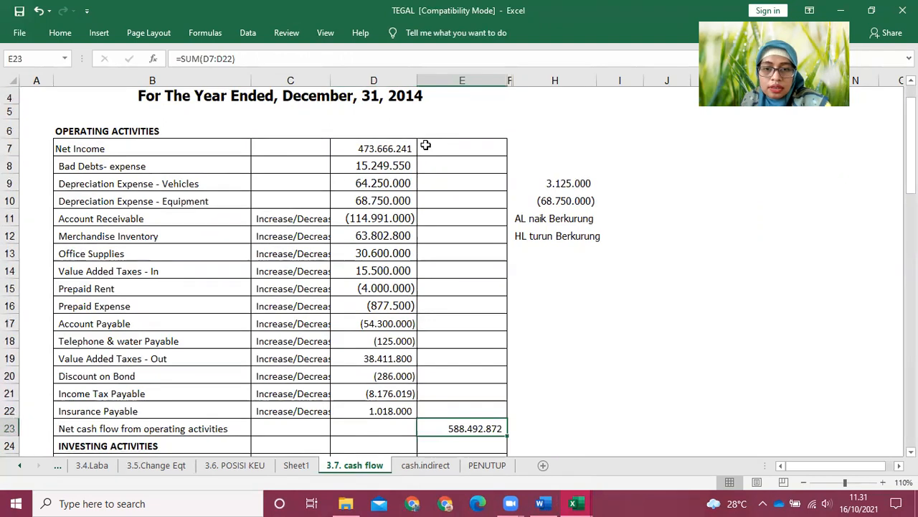
Review the operating activities in three groups: income and non-cash expenses in rows 7–10, current assets in rows 11–16, and liabilities in rows 17–22
left_click_drag(272, 145, 449, 203)
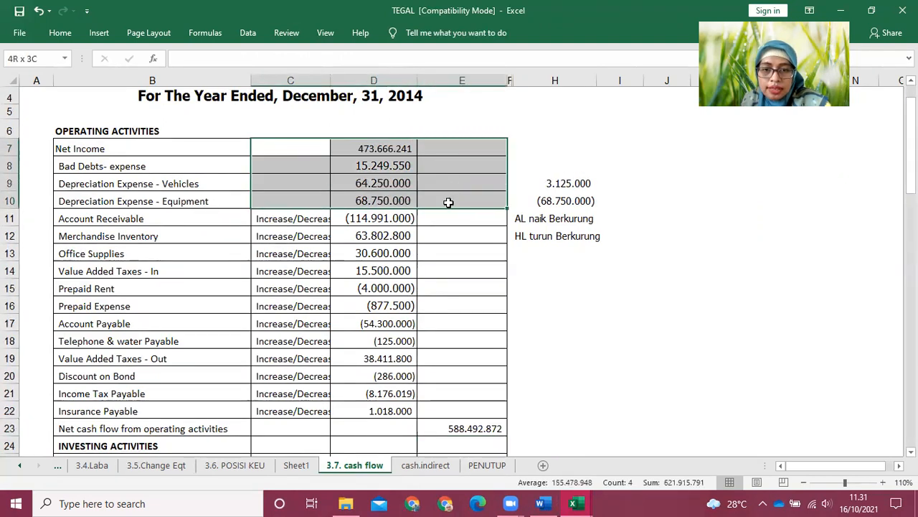
left_click_drag(449, 203, 448, 202)
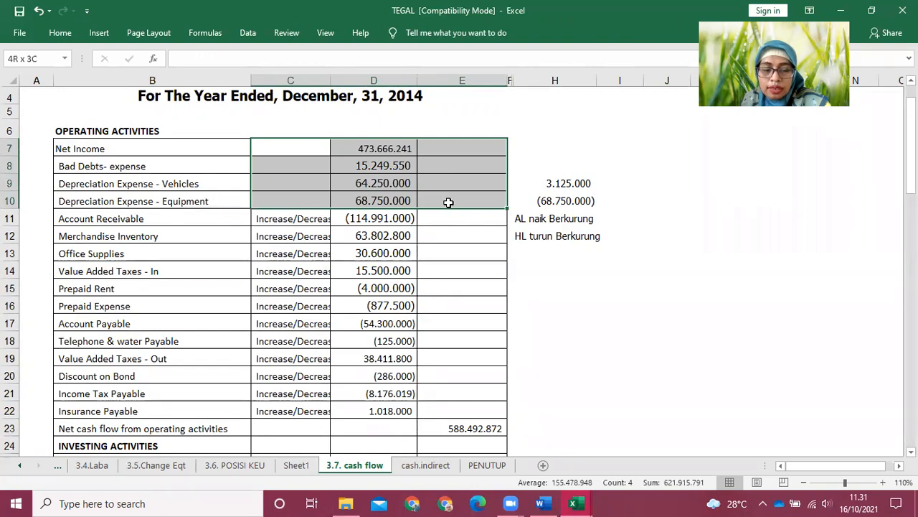
left_click_drag(286, 221, 440, 302)
left_click_drag(287, 323, 465, 406)
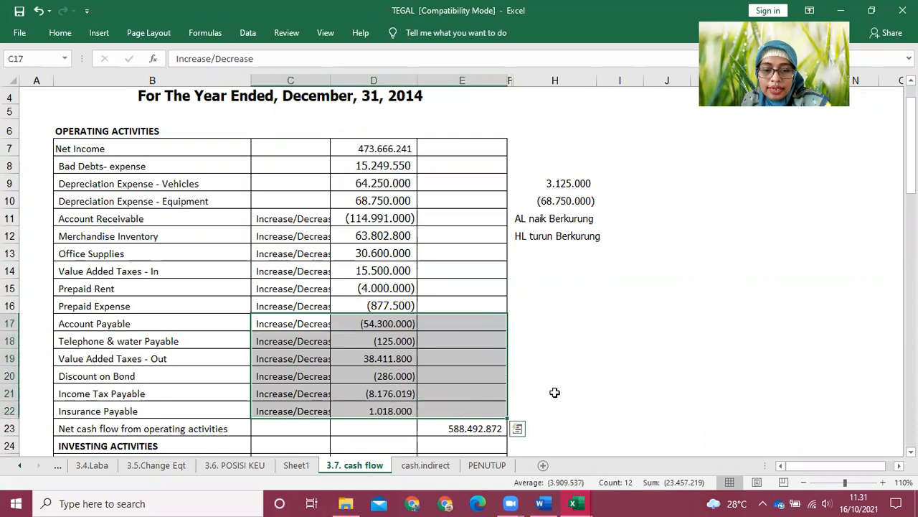
Enter the note "Aktiva Tetap" in cell H24 beside the INVESTING ACTIVITIES heading of the 3.7. cash flow sheet
scroll(555, 393, "down", 6)
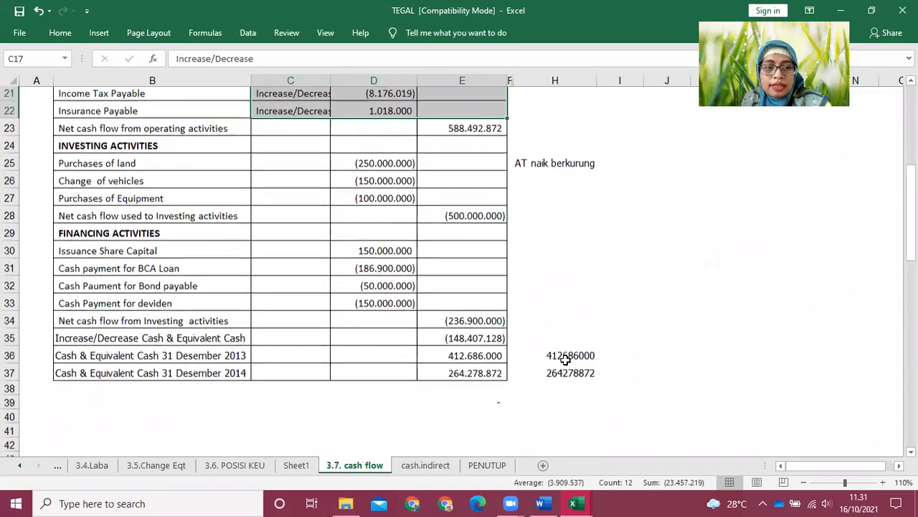
scroll(531, 352, "up", 1)
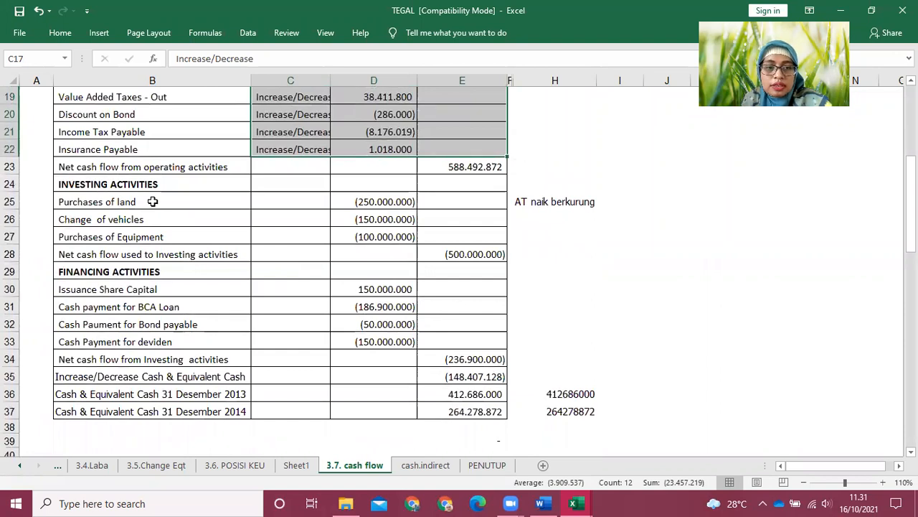
left_click(534, 182)
type("Ktiv")
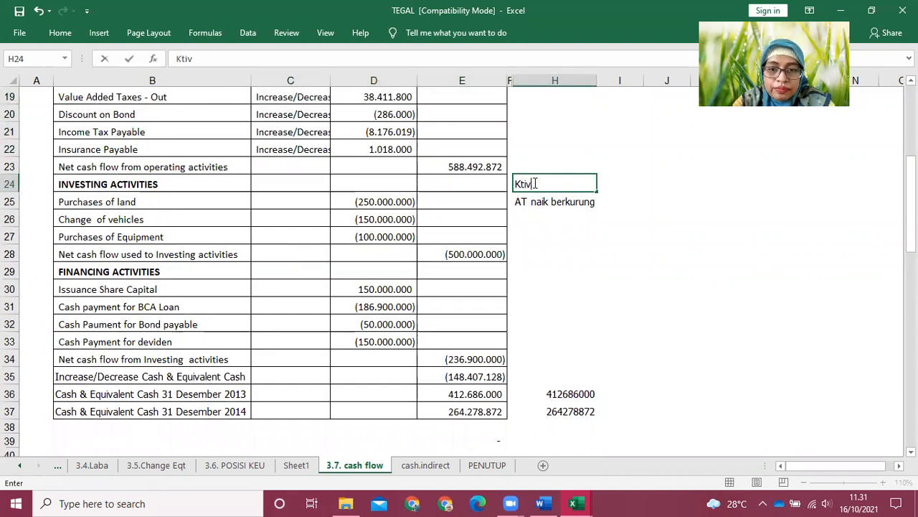
type("Ak")
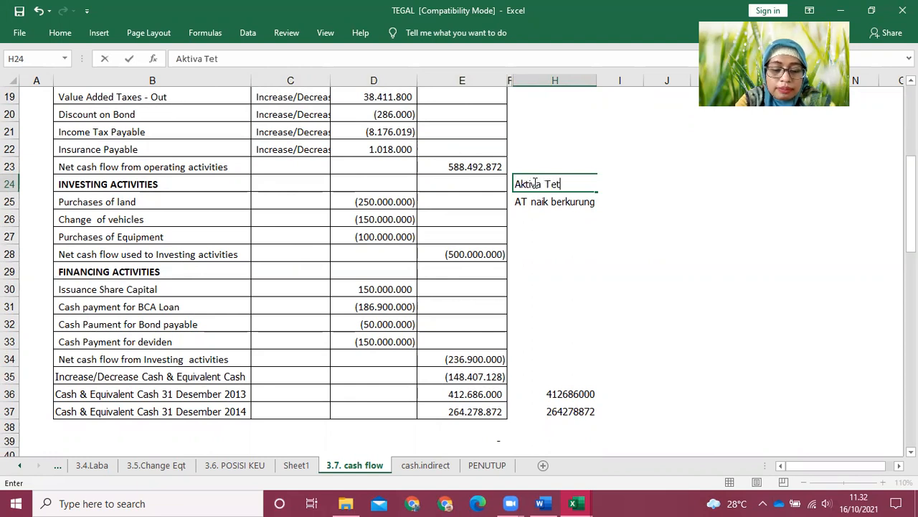
key("Return")
left_click(554, 251)
On the 3.6. POSISI KEU sheet, mark the Land row as an increase by entering "naik" in K22
left_click(234, 465)
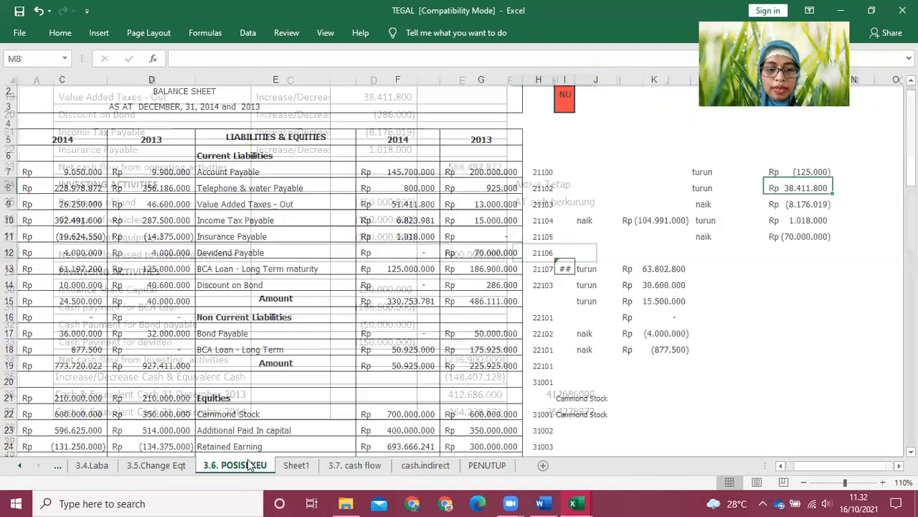
scroll(213, 414, "down", 1)
scroll(213, 414, "down", 1)
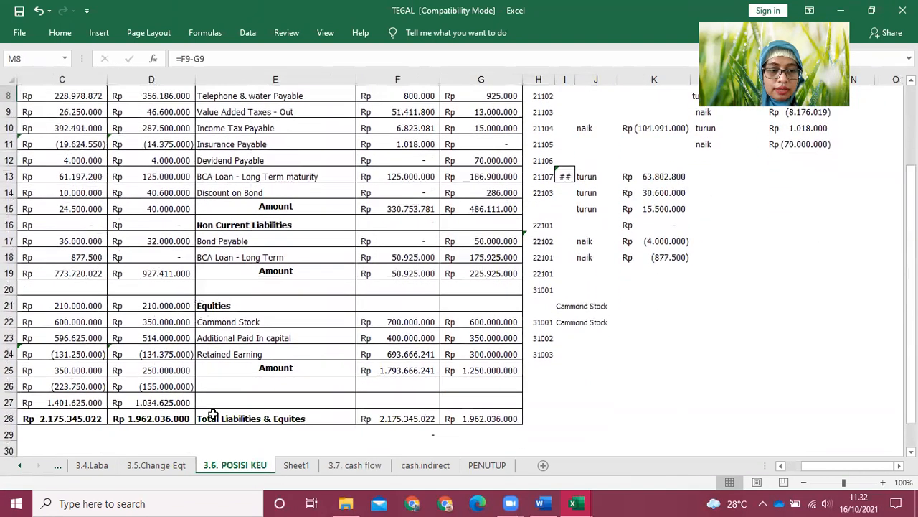
left_click_drag(808, 470, 794, 470)
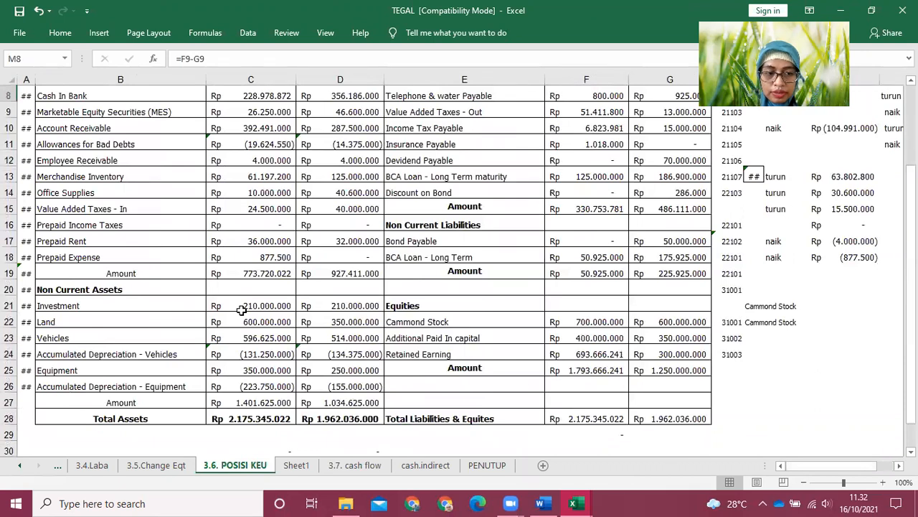
left_click(322, 309)
left_click_drag(322, 308, 291, 305)
left_click(335, 323)
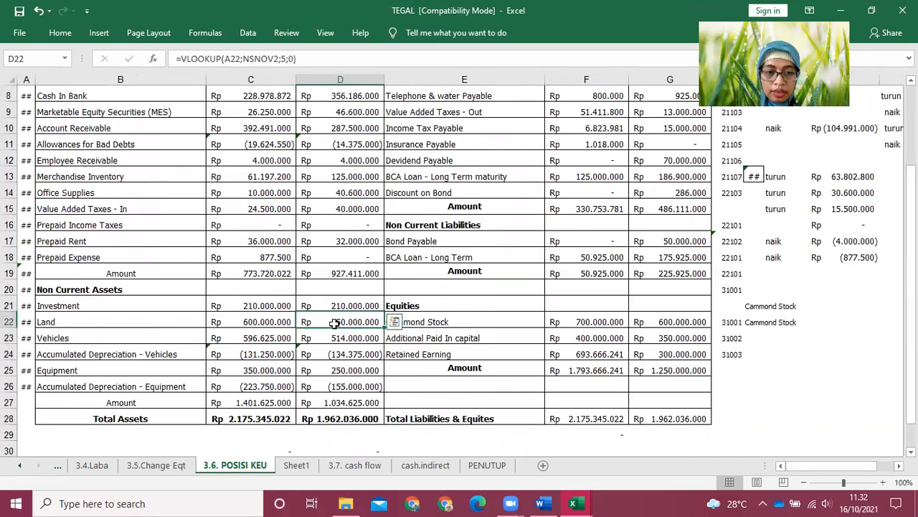
left_click(833, 327)
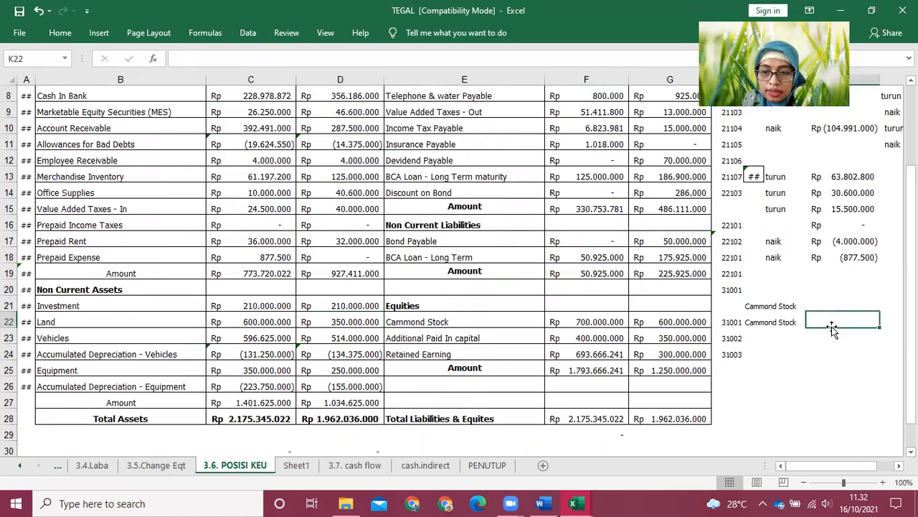
left_click(766, 324)
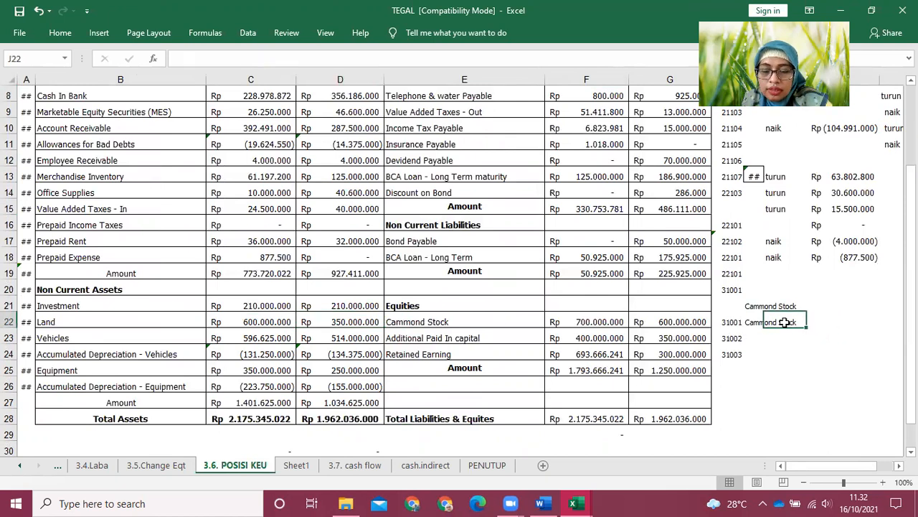
left_click(822, 328)
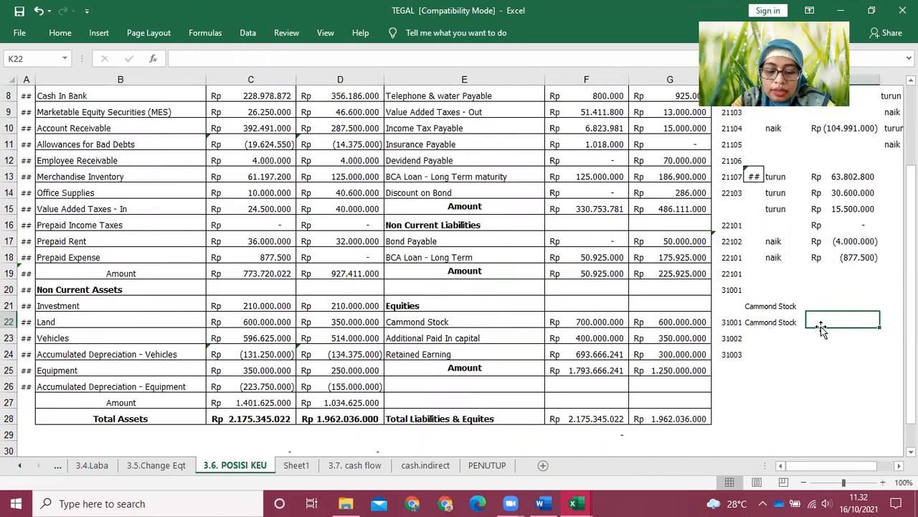
type("naik")
key("Return")
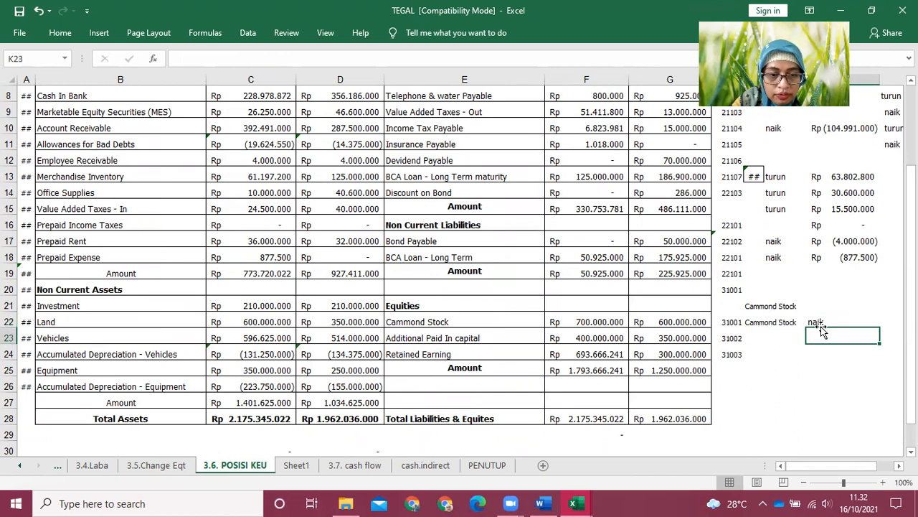
Enter "naik" in K23 for Vehicles and in K25 for Equipment
type("naik")
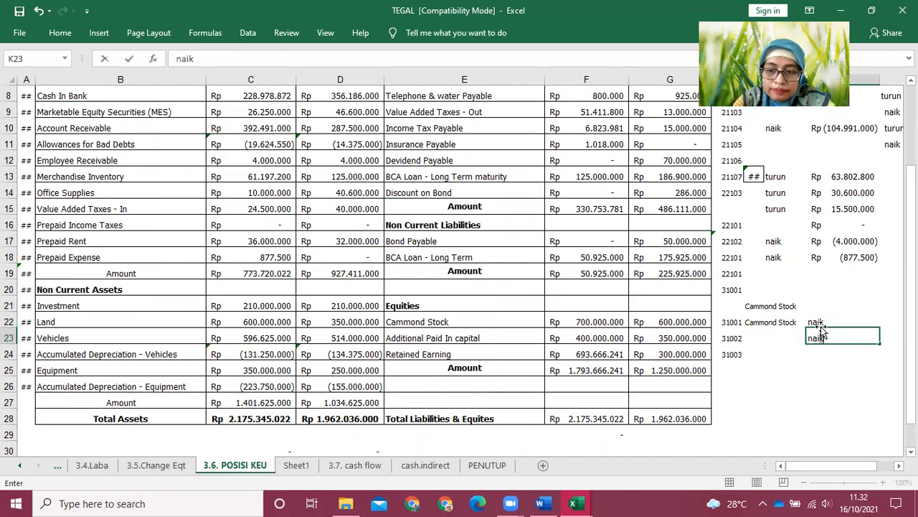
key("Return")
key("Return")
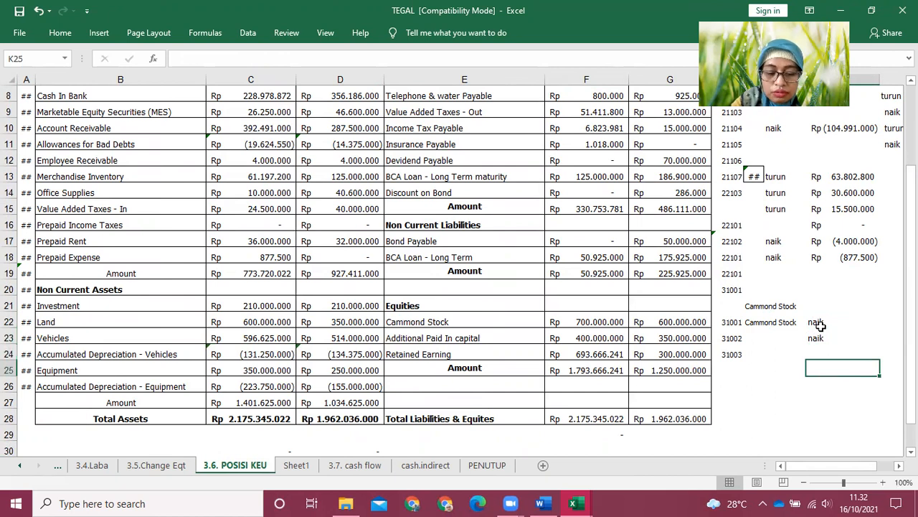
type("na")
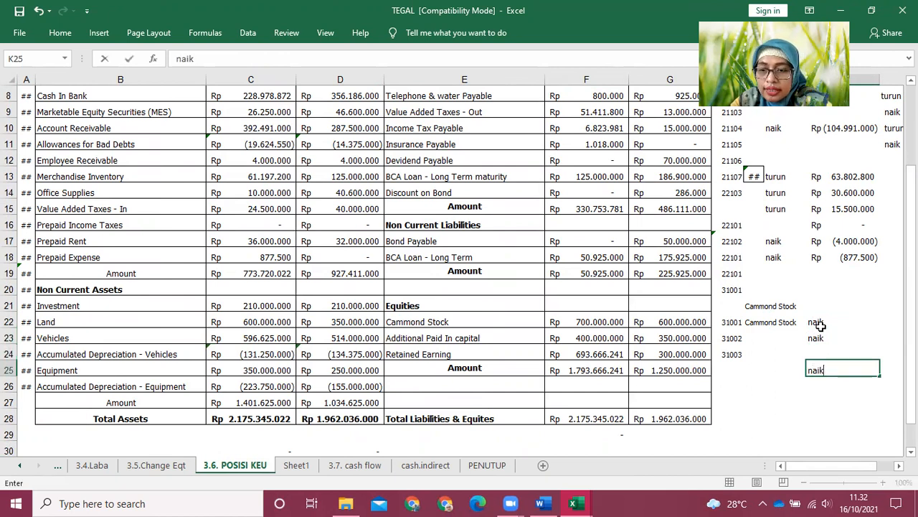
type("ik")
key("Return")
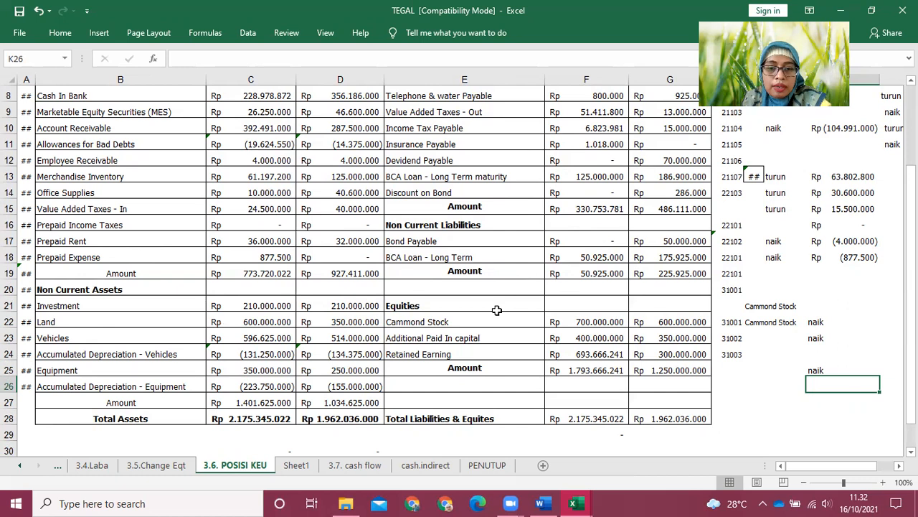
Compare the 2014 and 2013 Vehicles balances in C23:D23 of the balance sheet
left_click(828, 323)
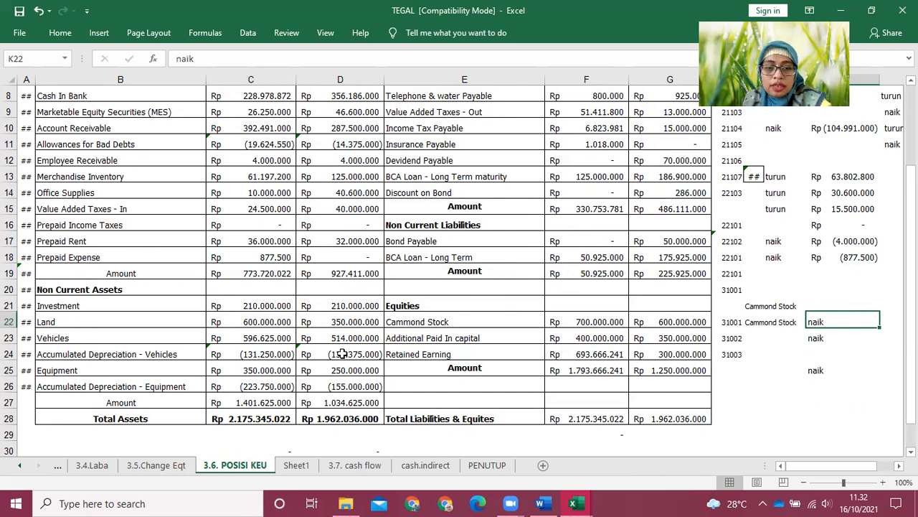
left_click_drag(345, 337, 280, 343)
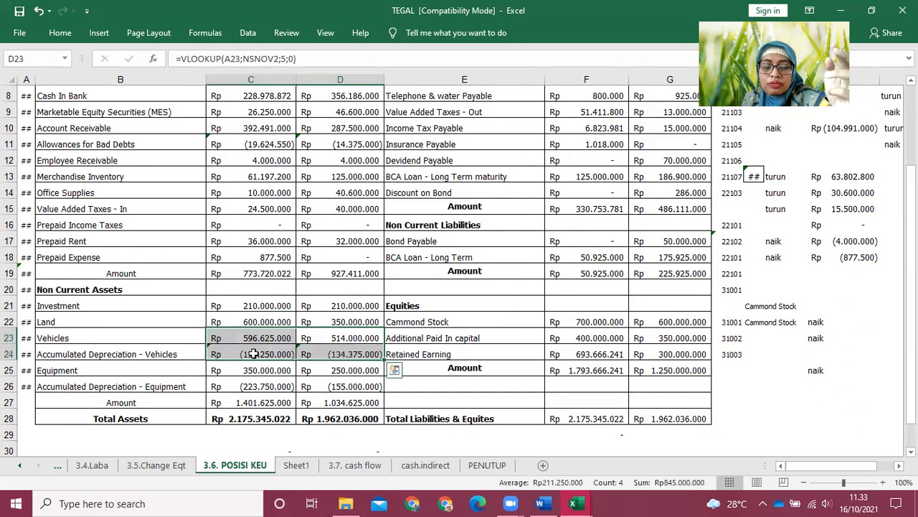
left_click_drag(242, 341, 338, 335)
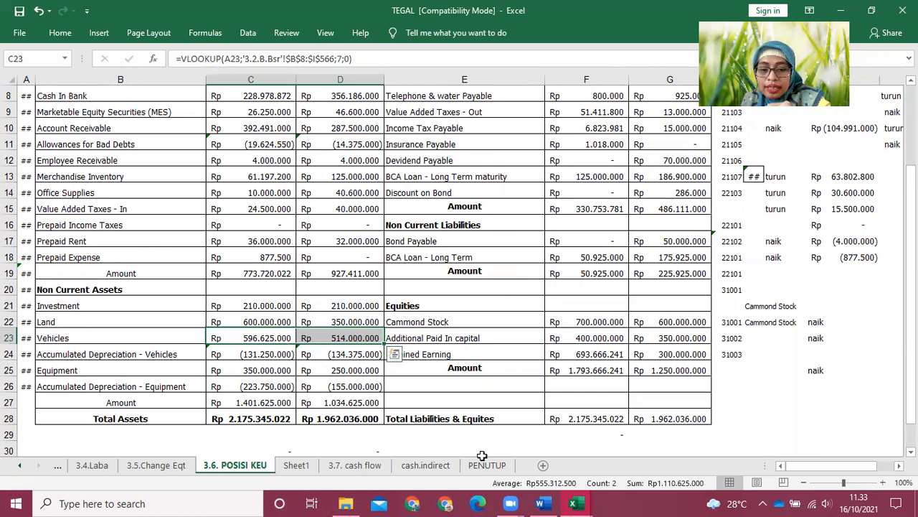
Read the vehicle exchange note in item 1 of Informasi Data terpilih in the Word document, then return to the TEGAL workbook
left_click(541, 503)
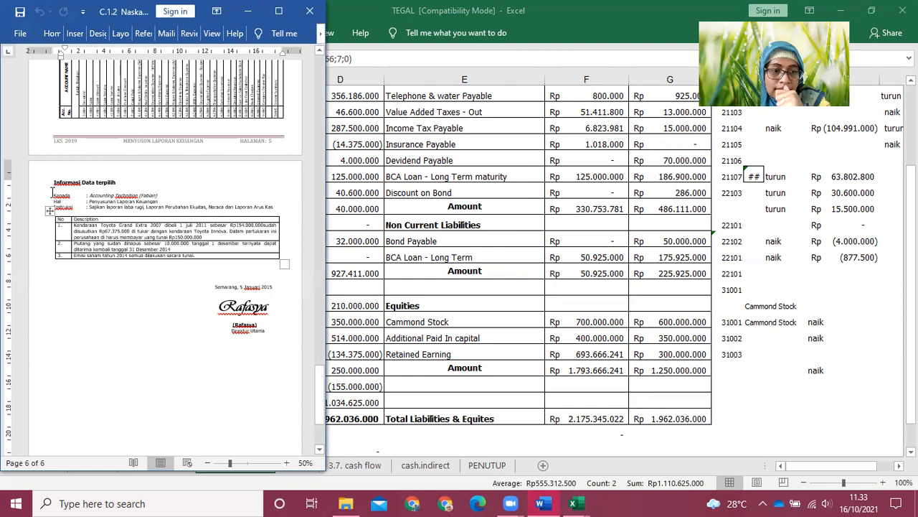
left_click_drag(213, 235, 172, 239)
left_click(213, 220)
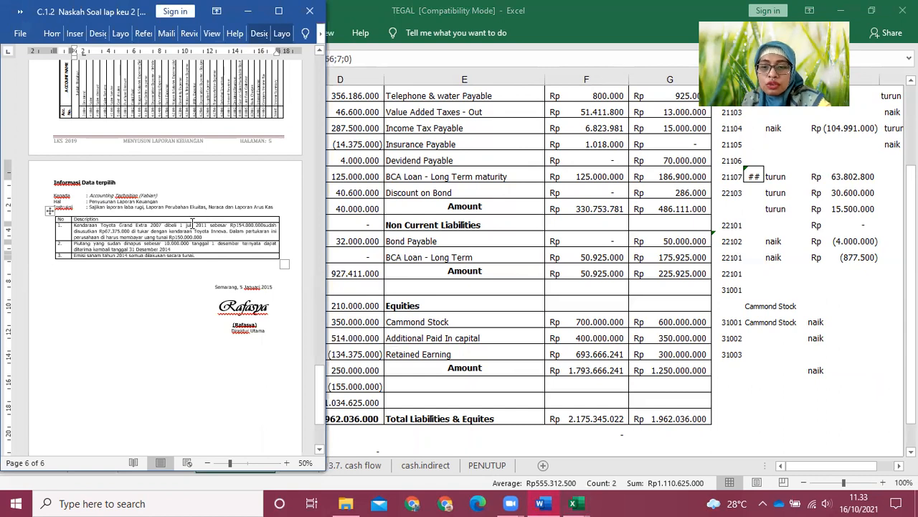
left_click(543, 319)
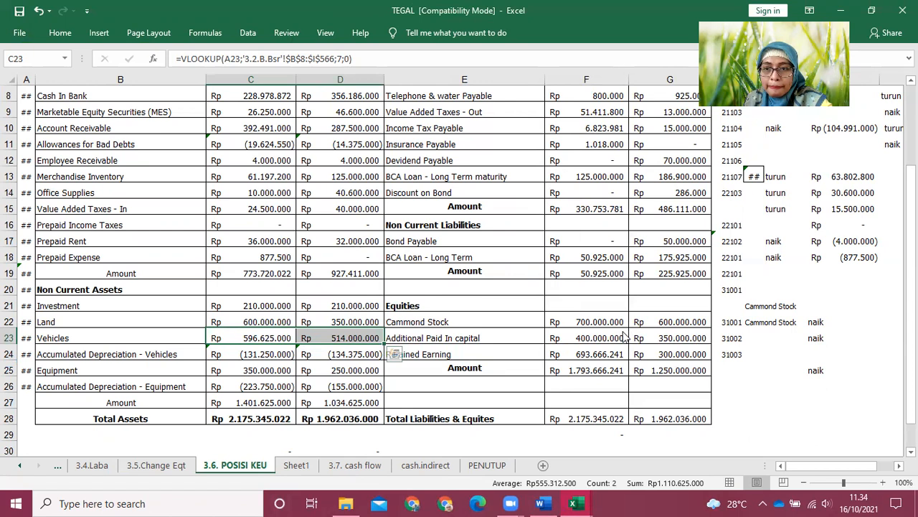
left_click(510, 503)
mouse_move(577, 500)
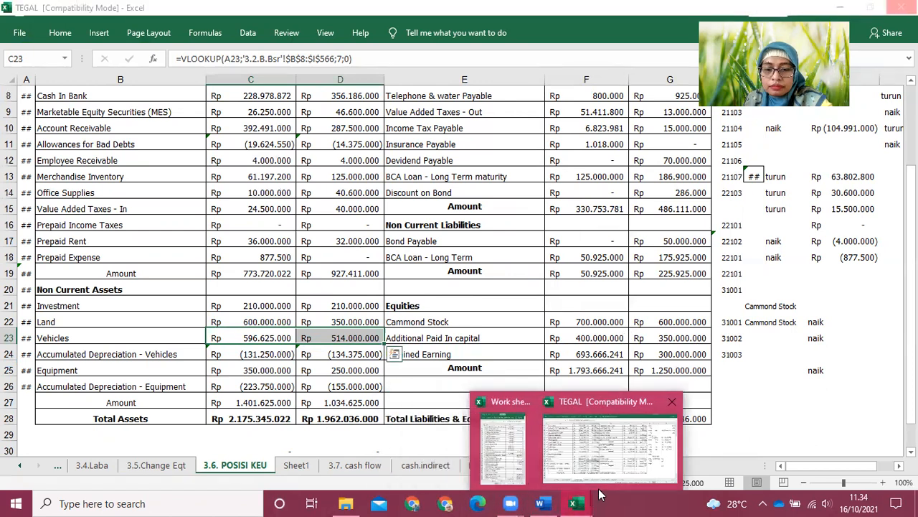
left_click(597, 441)
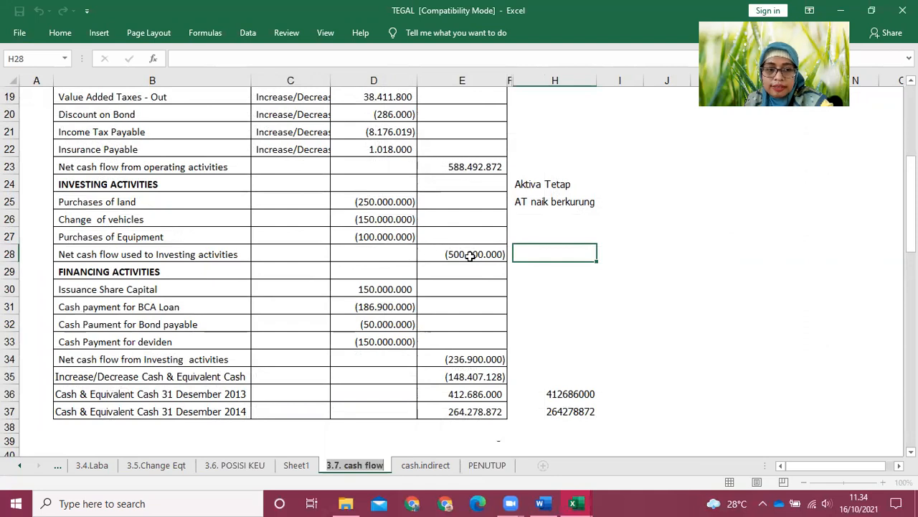
Trace Issuance Share Capital from the financing activities in 3.7. cash flow to its total in F9 of the 3.5.Change Eqt sheet
left_click(166, 291)
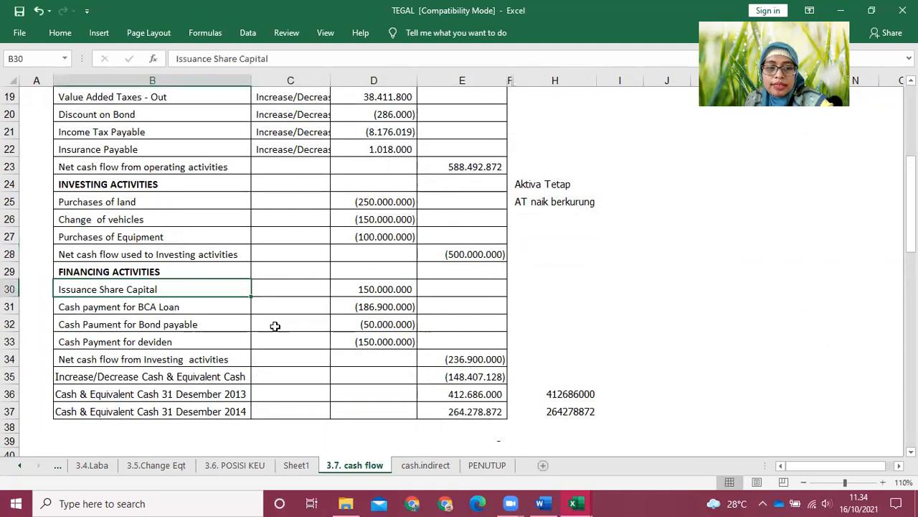
left_click_drag(363, 289, 360, 340)
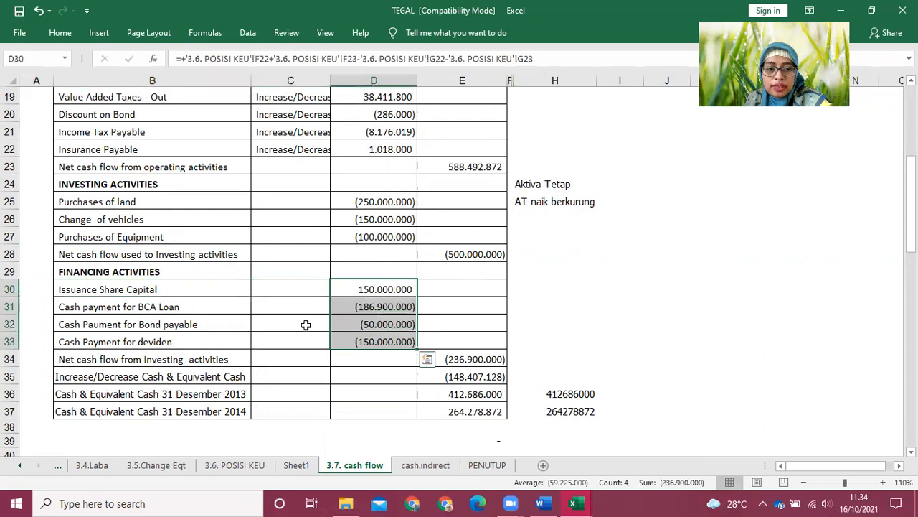
left_click(133, 288)
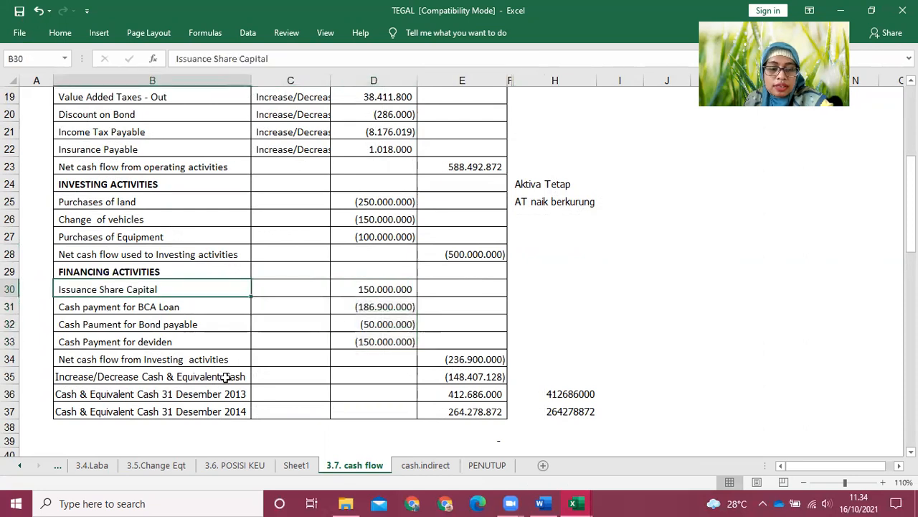
left_click(253, 467)
left_click(750, 388)
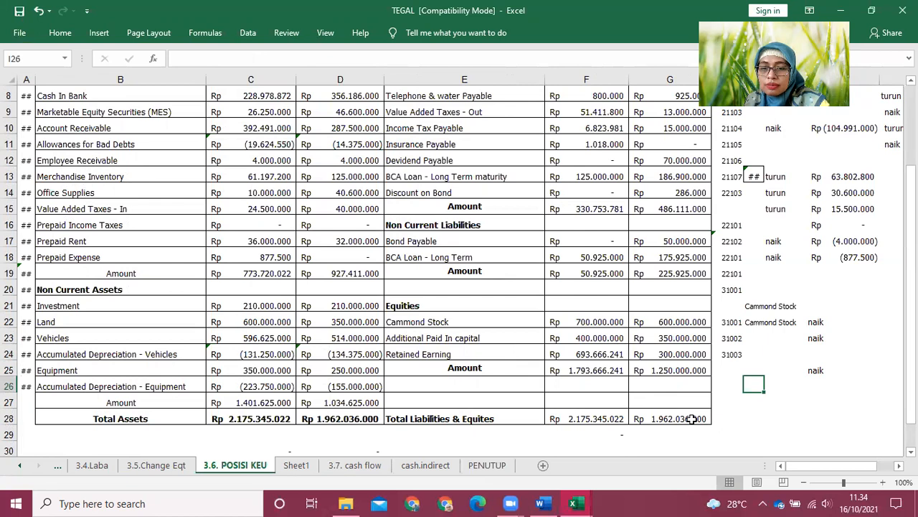
left_click(153, 468)
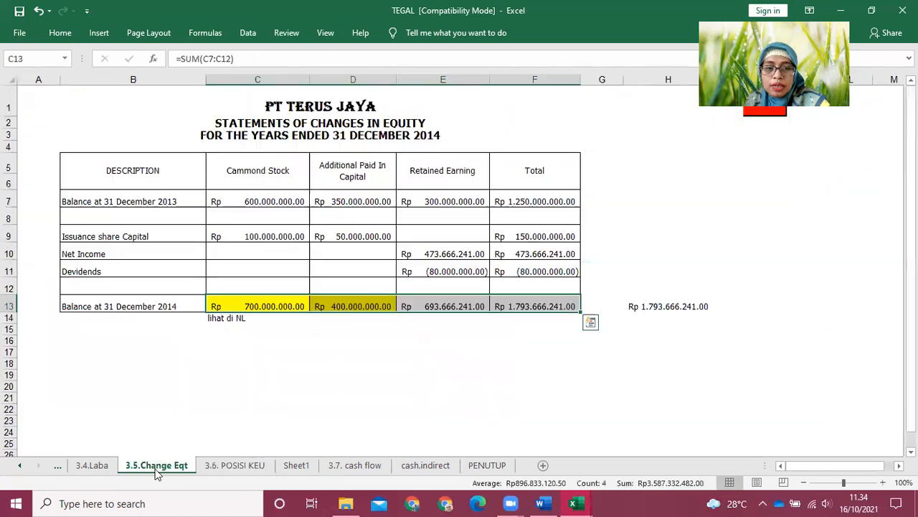
left_click(549, 236)
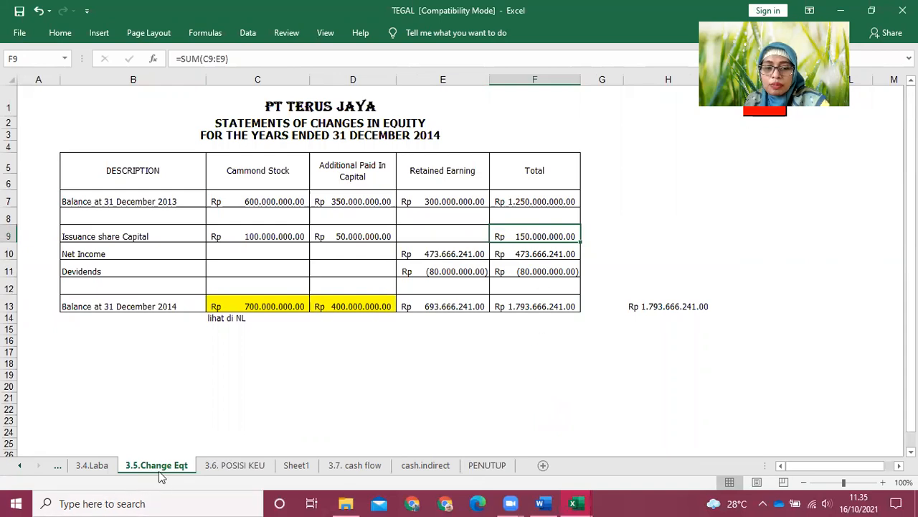
Clear the "naik" notes from K22:K26 on the 3.6. POSISI KEU sheet
left_click(232, 473)
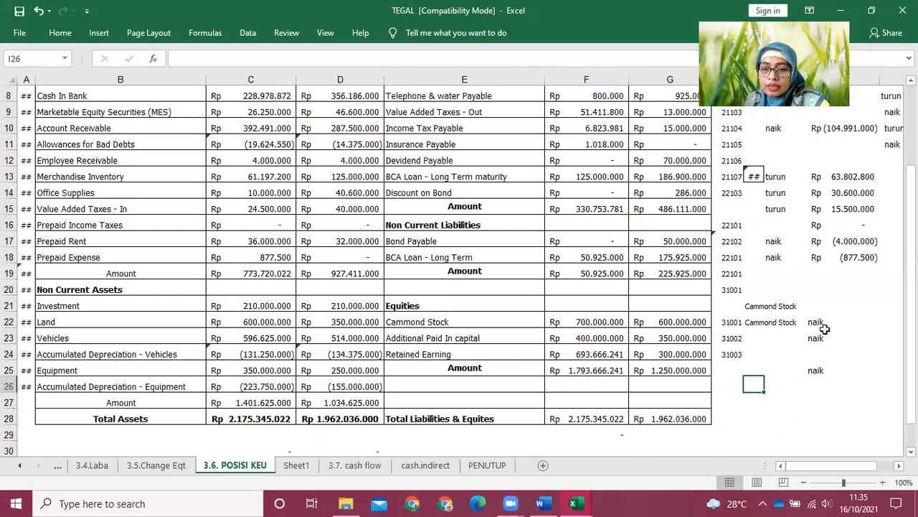
left_click_drag(827, 326, 818, 372)
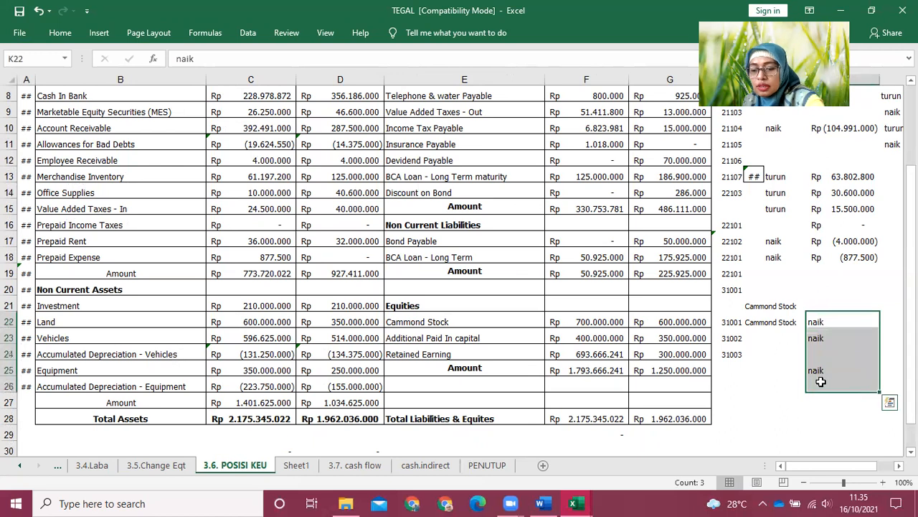
left_click(815, 326)
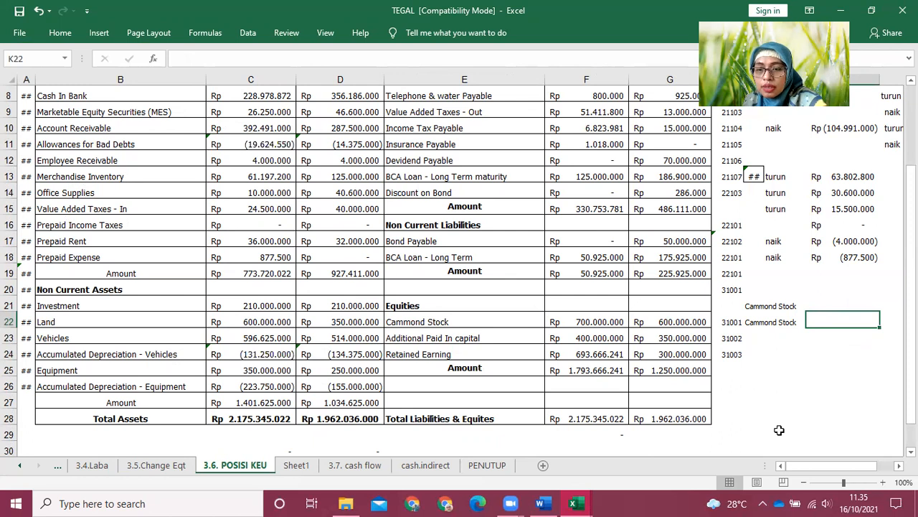
Calculate the Cammond Stock change between 2014 and 2013 in K22 with =F22-G22
type("=")
left_click(585, 323)
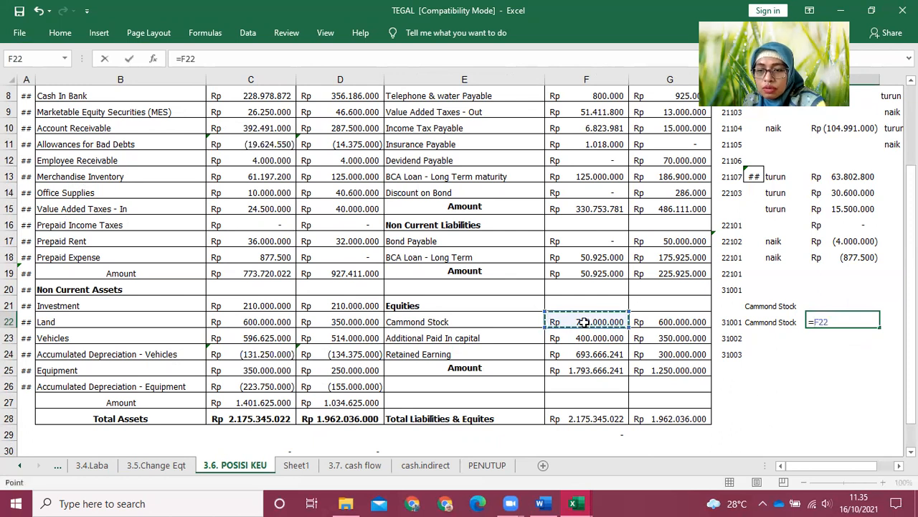
type("-")
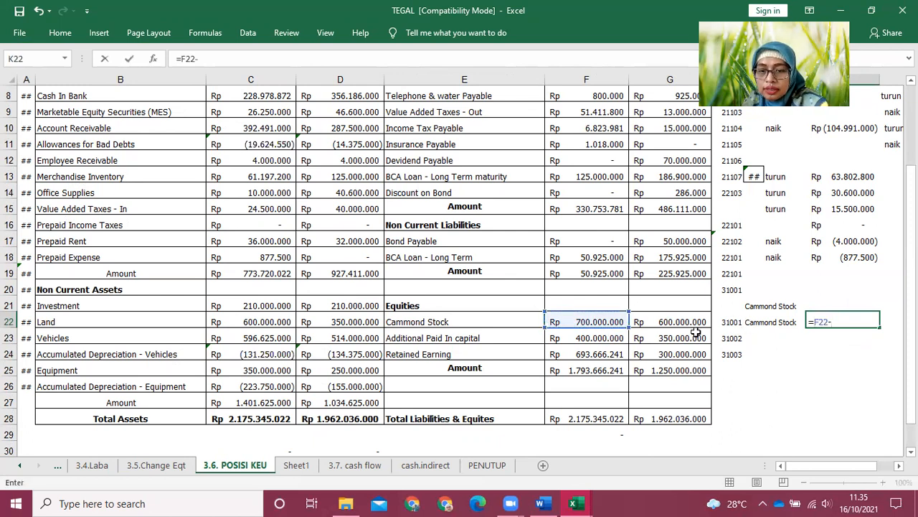
left_click(690, 323)
key("Return")
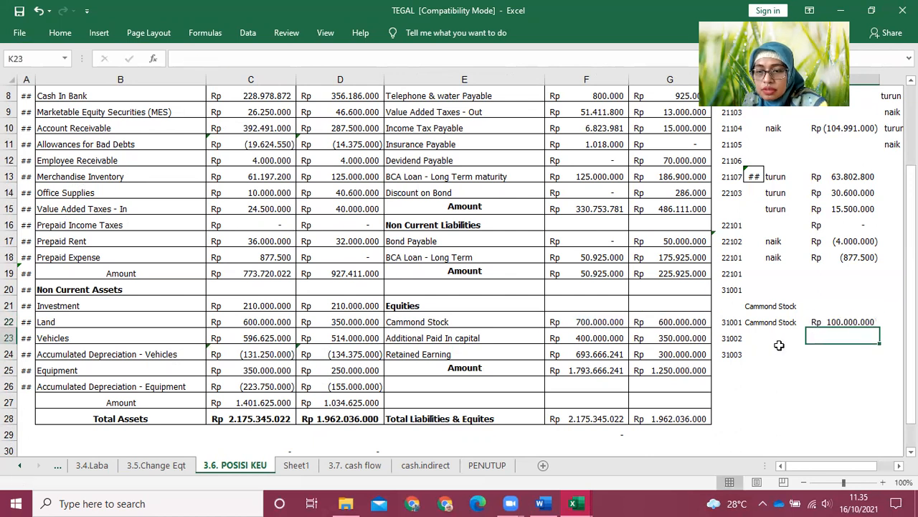
Calculate the Additional Paid In capital change in K23 with =F23-G23
type("=")
left_click(610, 340)
type("-")
left_click(685, 335)
key("Return")
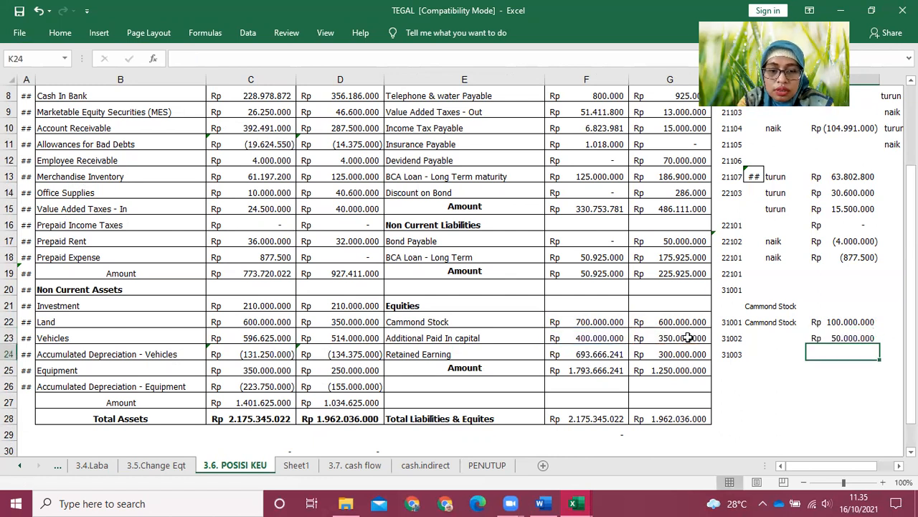
Total the two capital changes from K22:K23 in K24 with a SUM formula
type("=")
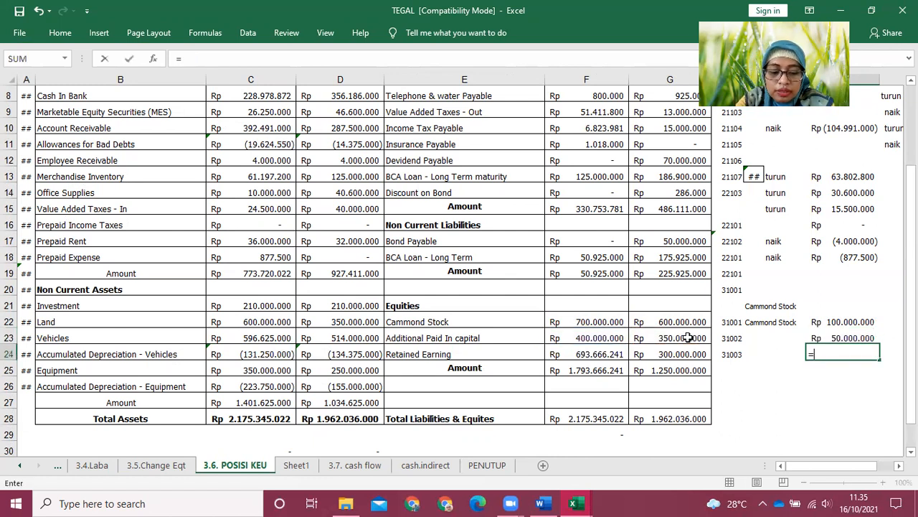
type("sum(")
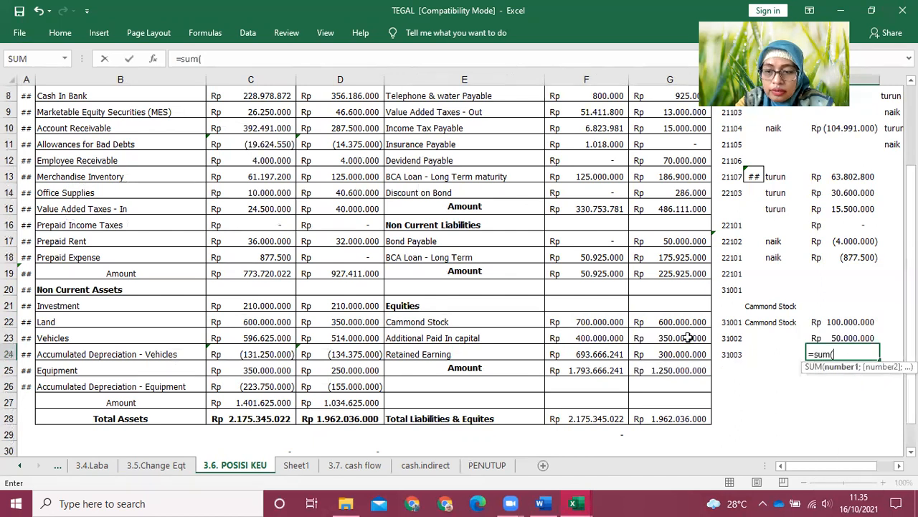
key("Up")
key("shift+Up")
key("Return")
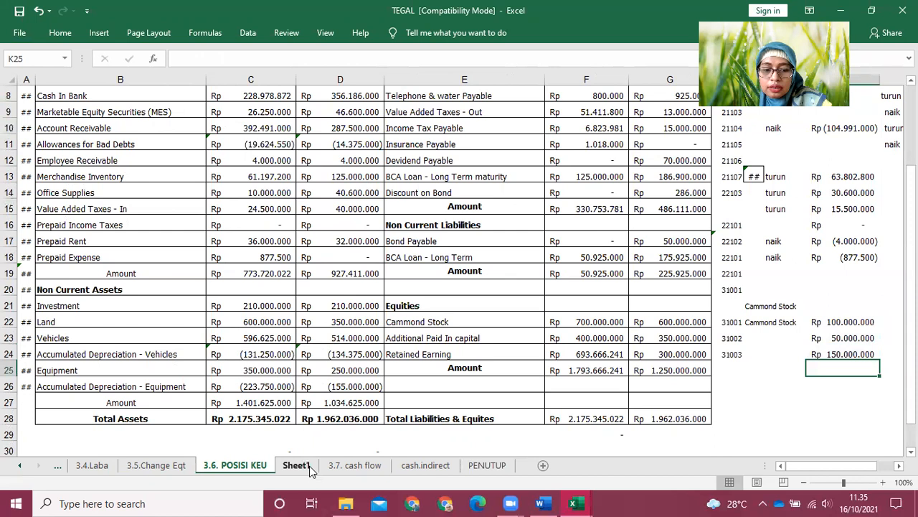
Compare Issuance Share Capital in D30 of 3.7. cash flow with the capital change total on 3.6. POSISI KEU
left_click(352, 466)
left_click(373, 289)
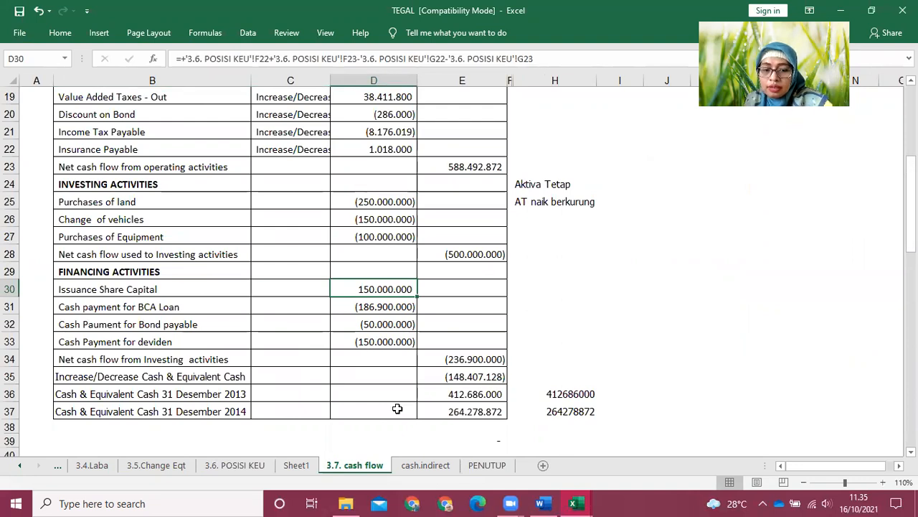
left_click(243, 468)
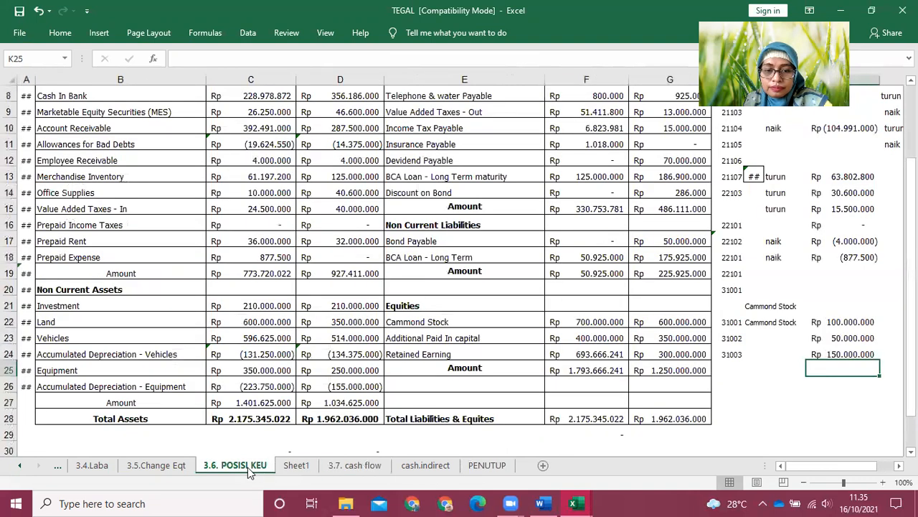
left_click(370, 467)
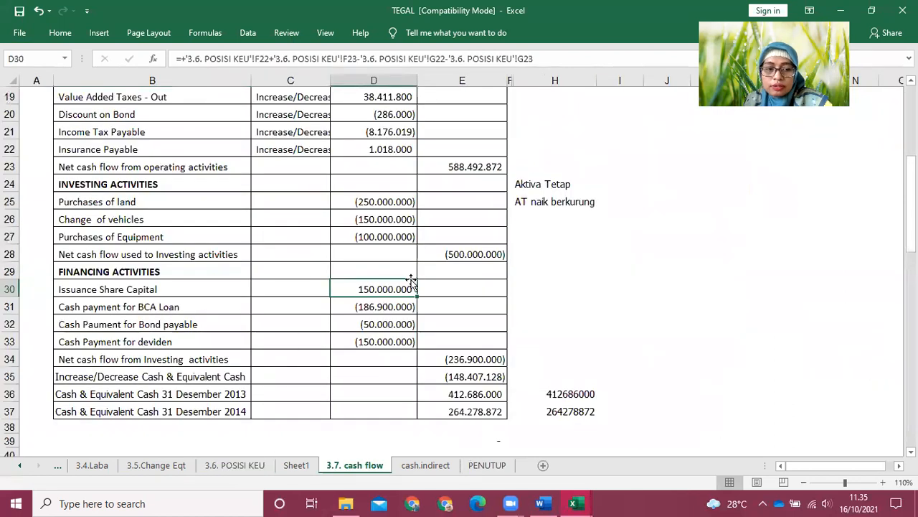
Review the Devidend Payable, Discount on Bond, Bond Payable and BCA Loan - Long Term rows on 3.6. POSISI KEU
left_click(244, 468)
left_click(672, 289)
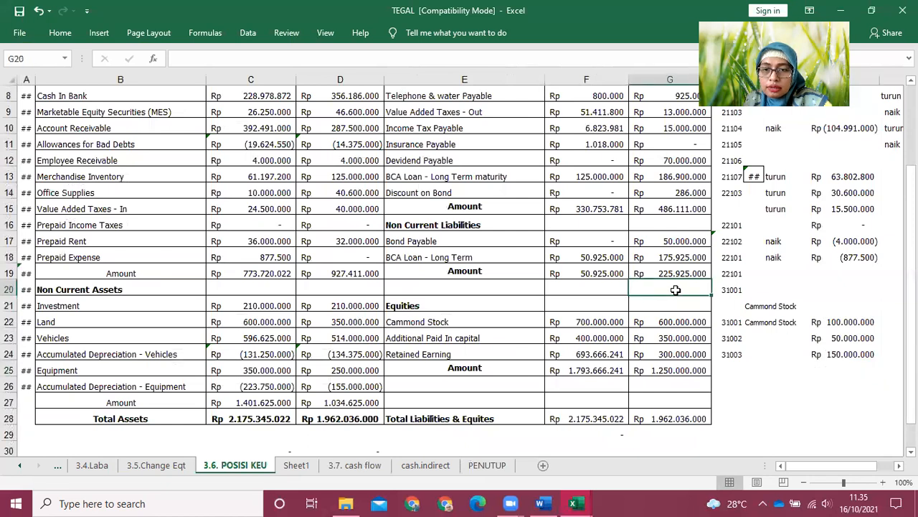
scroll(673, 289, "up", 1)
left_click_drag(401, 209, 651, 210)
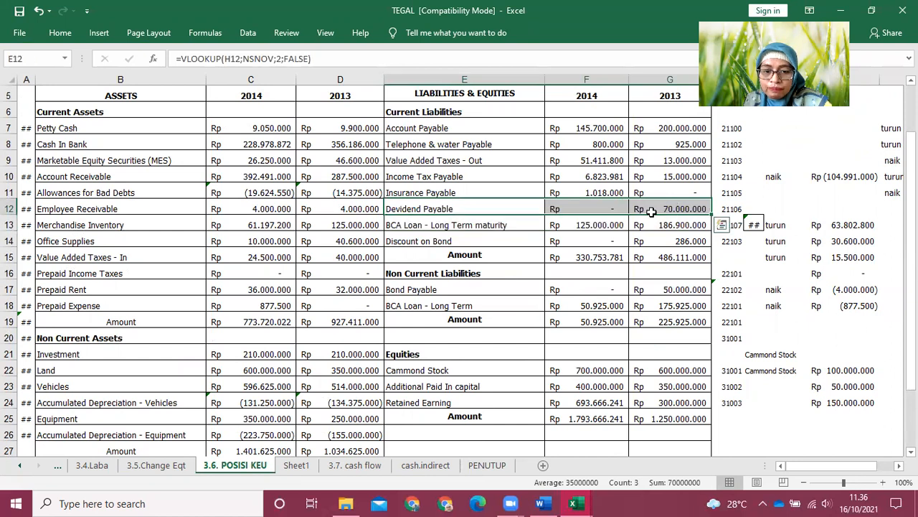
left_click(402, 307)
left_click_drag(402, 243, 673, 288)
left_click(423, 308)
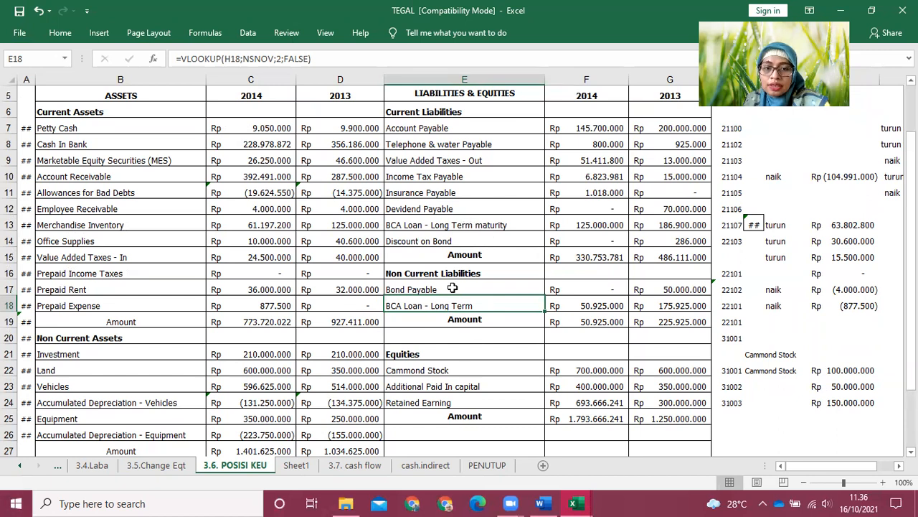
Trace Cash payment for BCA Loan in 3.7. cash flow to the 2013 Long Term maturity balance in G13 of 3.6. POSISI KEU
left_click(345, 465)
left_click(144, 312)
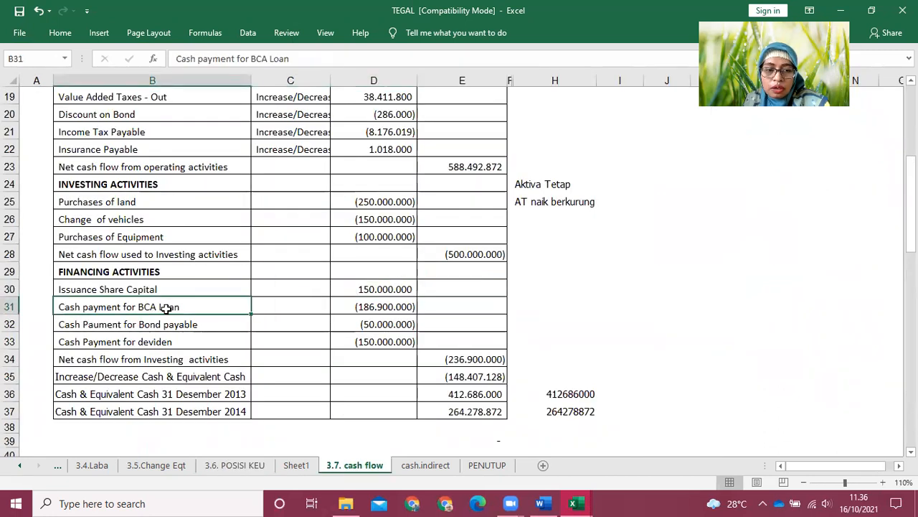
left_click(235, 472)
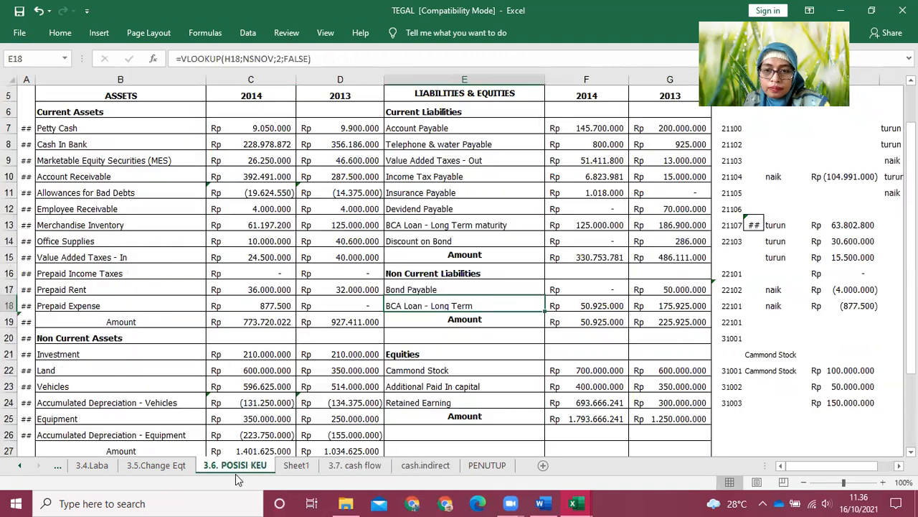
left_click(676, 224)
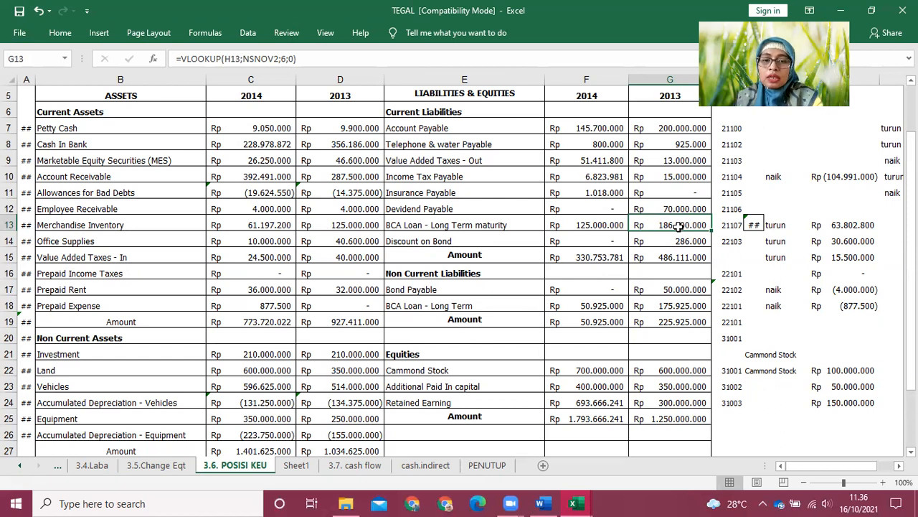
left_click(353, 466)
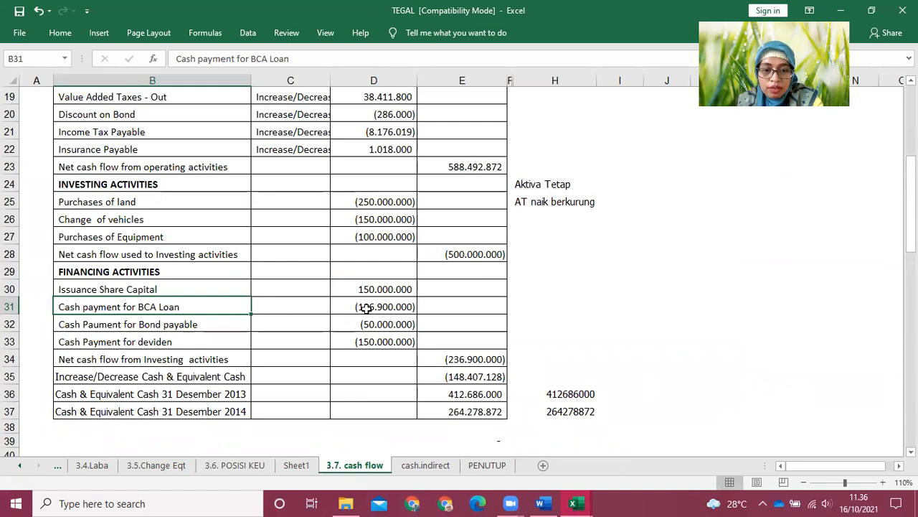
Trace the bond payable cash payment in B32 of 3.7. cash flow to the Bond Payable balances in F17:G17 of 3.6. POSISI KEU
left_click(176, 325)
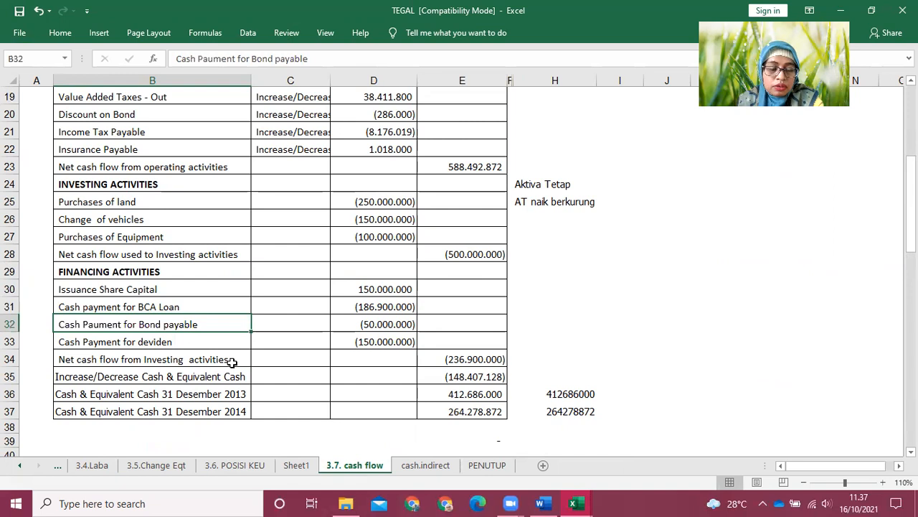
left_click(234, 465)
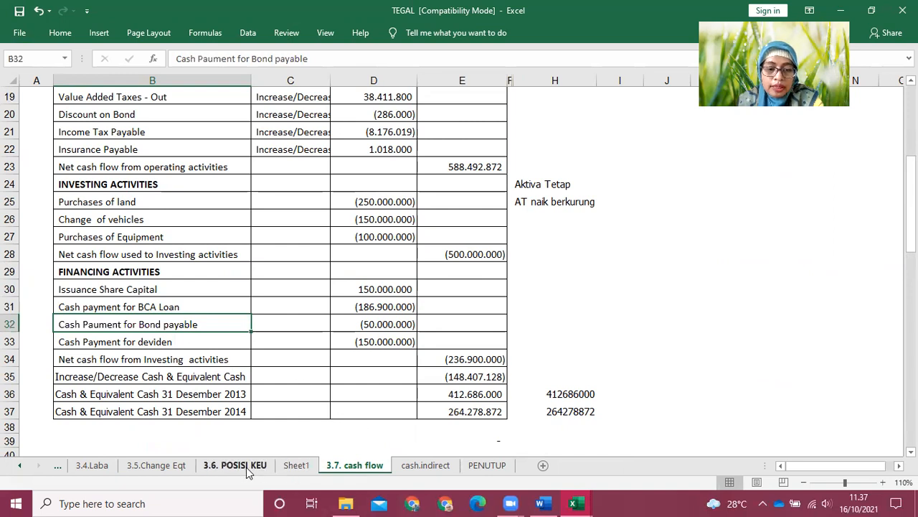
left_click(667, 290)
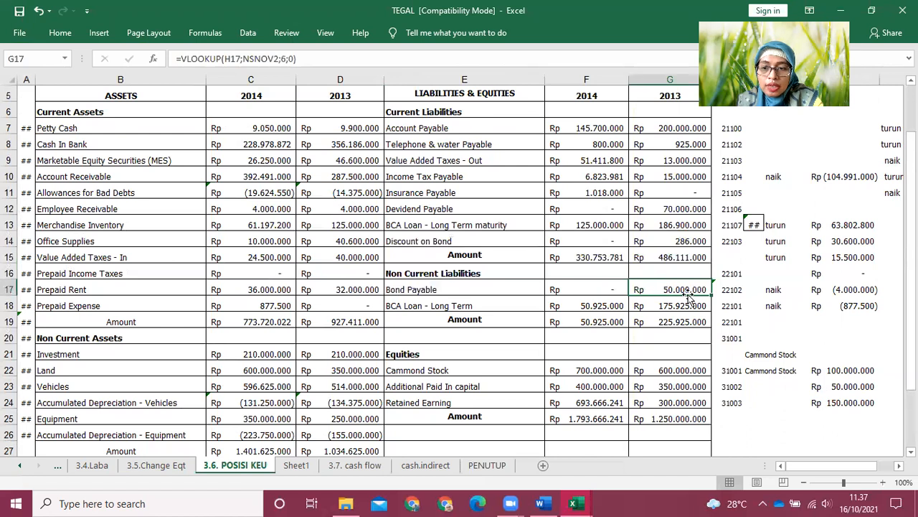
left_click(593, 290)
Examine the Discount on Bond row E14:G14 alongside the 2014 and 2013 Bond Payable balances
left_click_drag(449, 241, 659, 240)
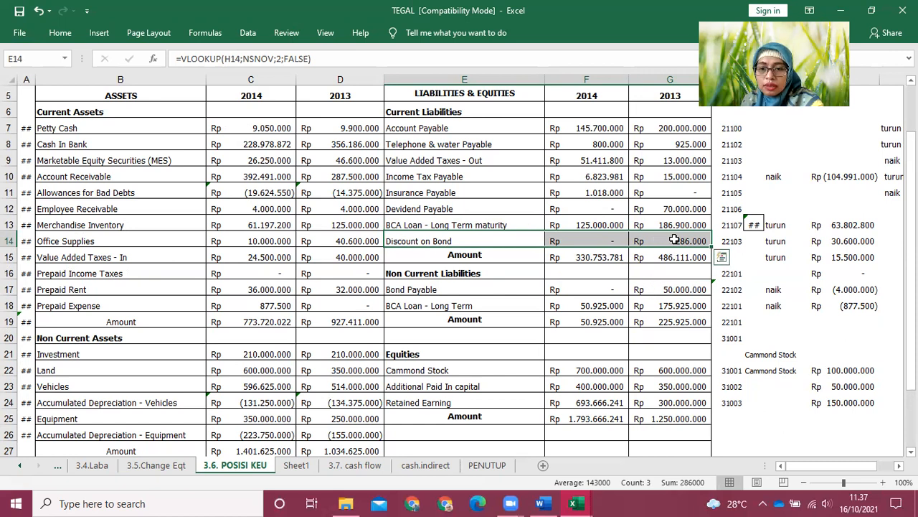
left_click_drag(677, 239, 421, 241)
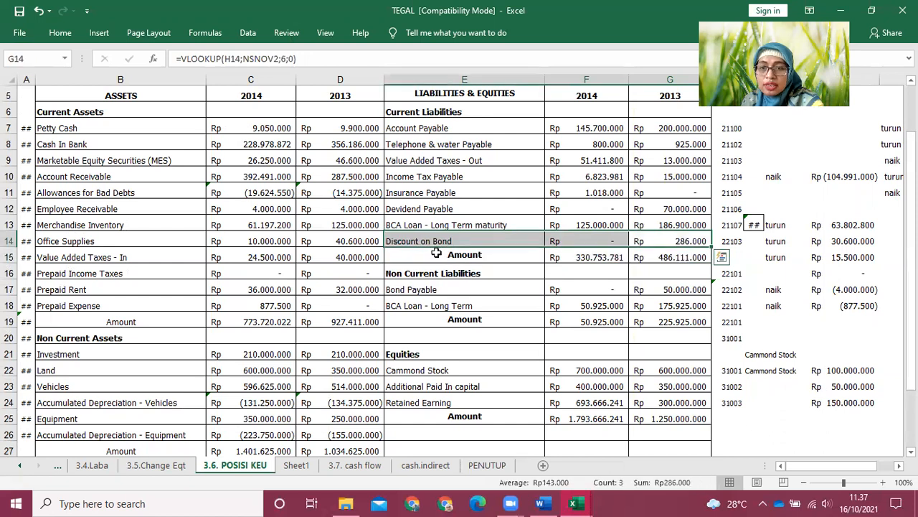
left_click(689, 288)
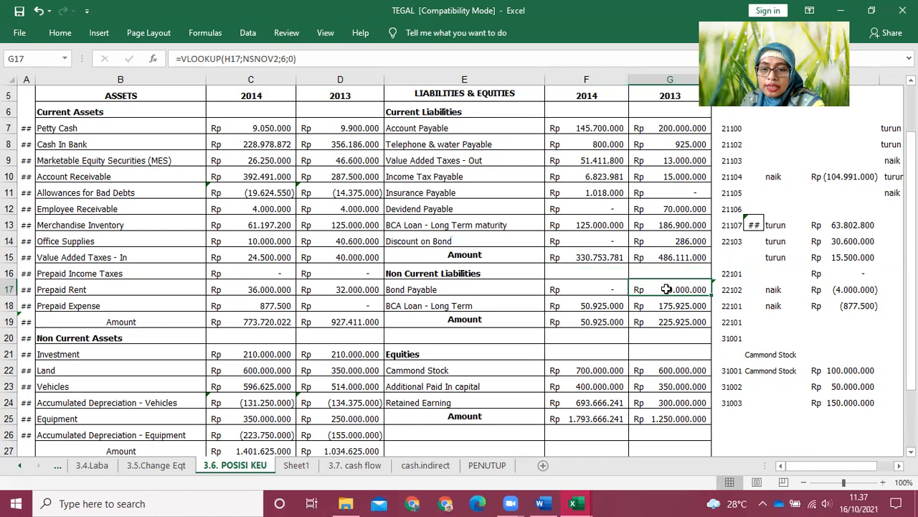
left_click(615, 289)
left_click(675, 286)
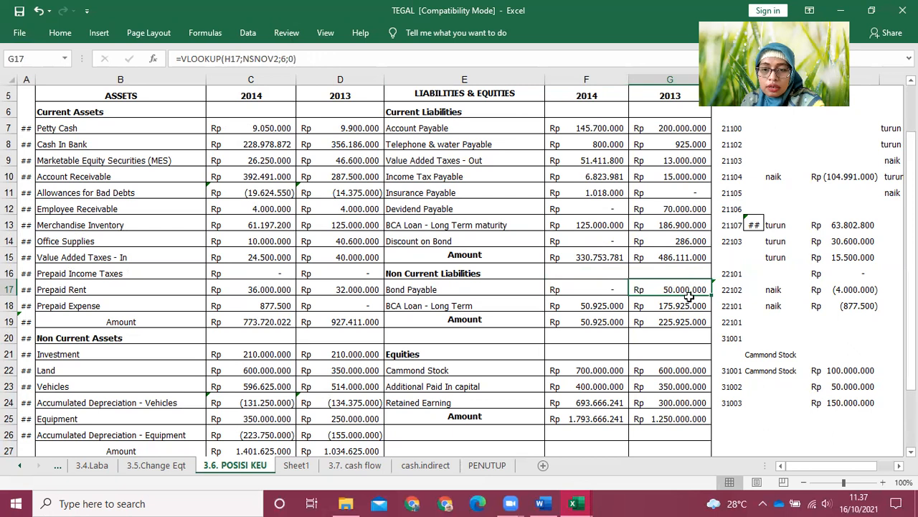
Trace Cash Payment for deviden in D33 of 3.7. cash flow to Devidends in E11 of 3.5.Change Eqt and Devidend Payable in G12 of 3.6. POSISI KEU
left_click(348, 464)
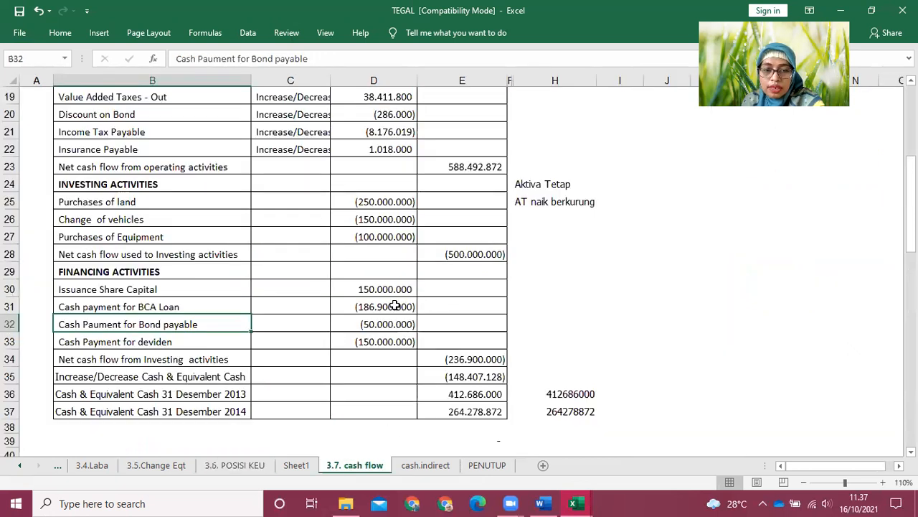
left_click(82, 342)
left_click(376, 341)
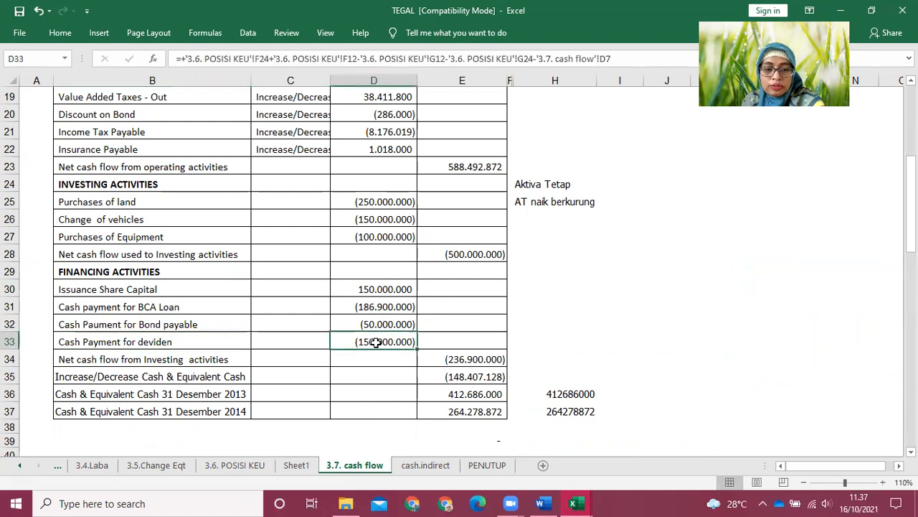
left_click(234, 465)
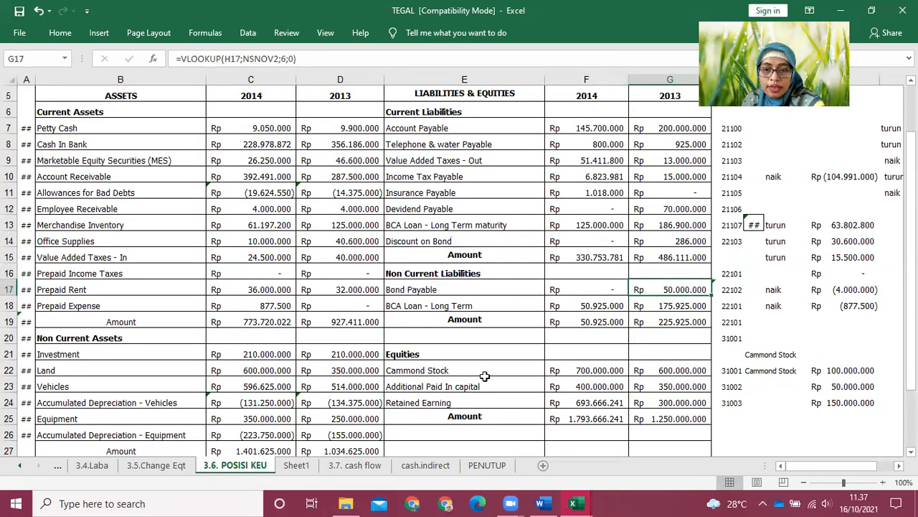
left_click(184, 464)
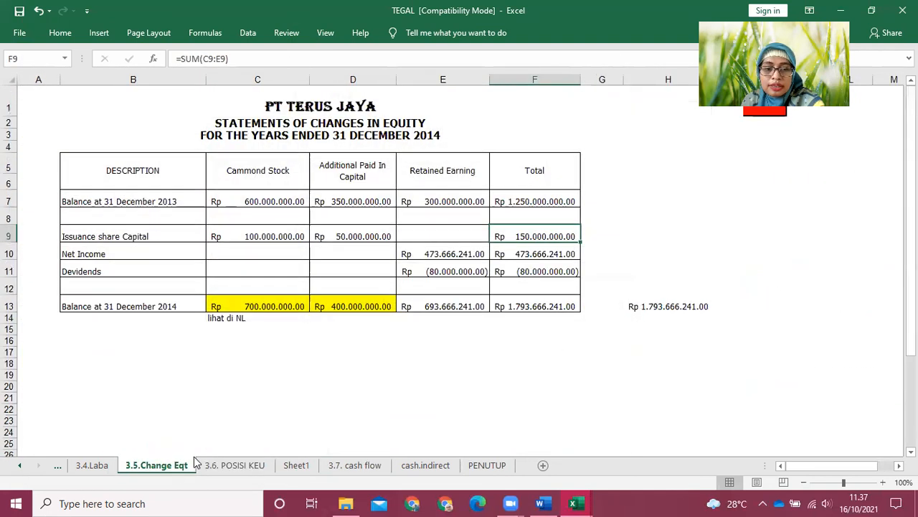
left_click(458, 271)
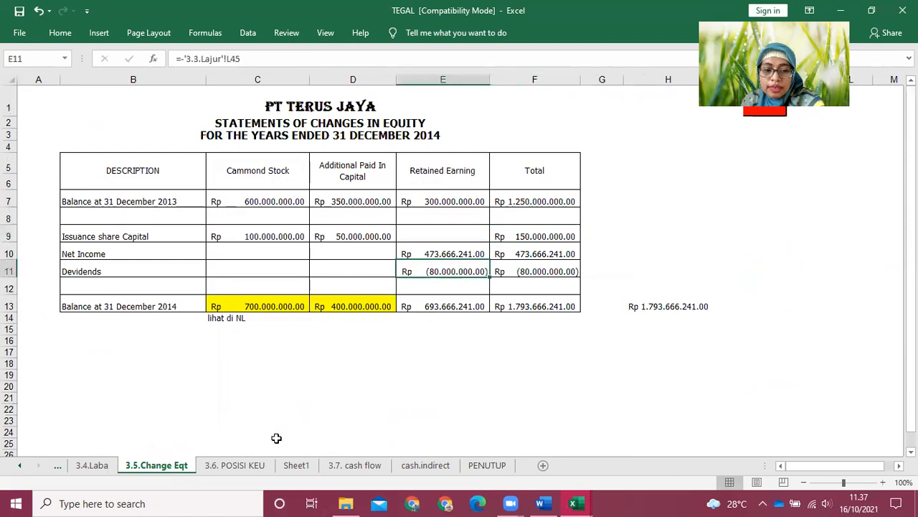
left_click(237, 465)
left_click(685, 209)
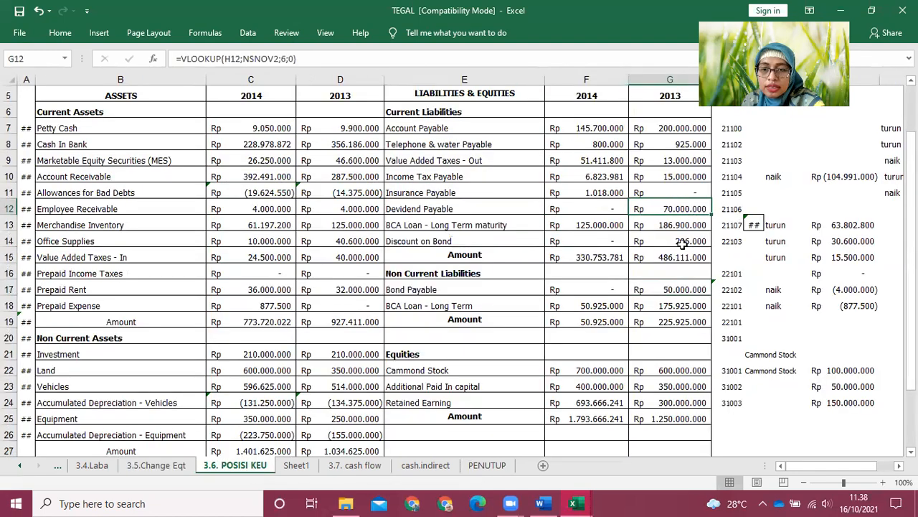
Compare Cash & Equivalent Cash 31 Desember 2013 in E36 of 3.7. cash flow with the check formula in H36
left_click(367, 465)
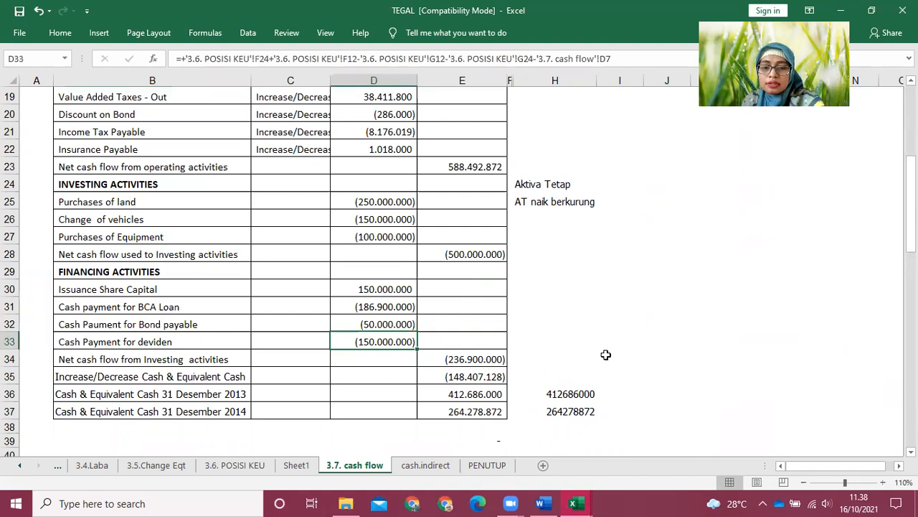
left_click(466, 395)
left_click(554, 394)
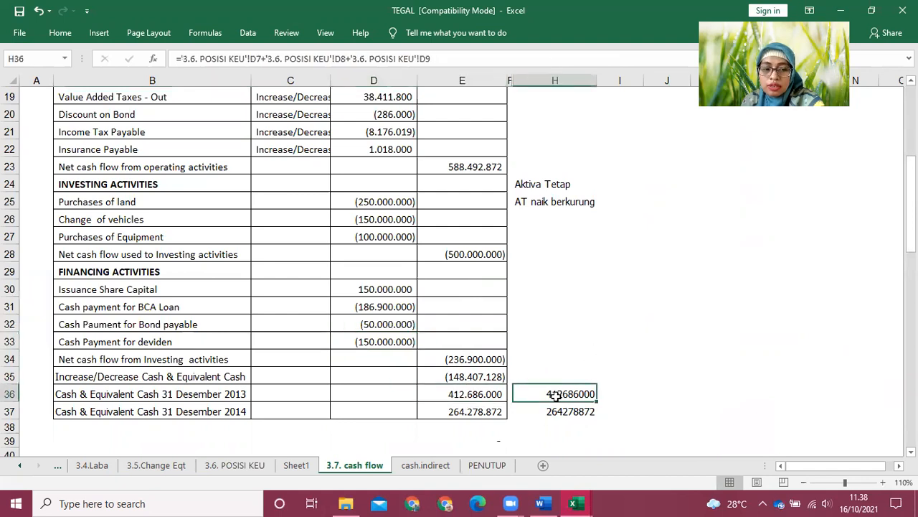
Compare Cash & Equivalent Cash 31 Desember 2014 in E37 of 3.7. cash flow with the check formula in H37
left_click(467, 412)
left_click(575, 410)
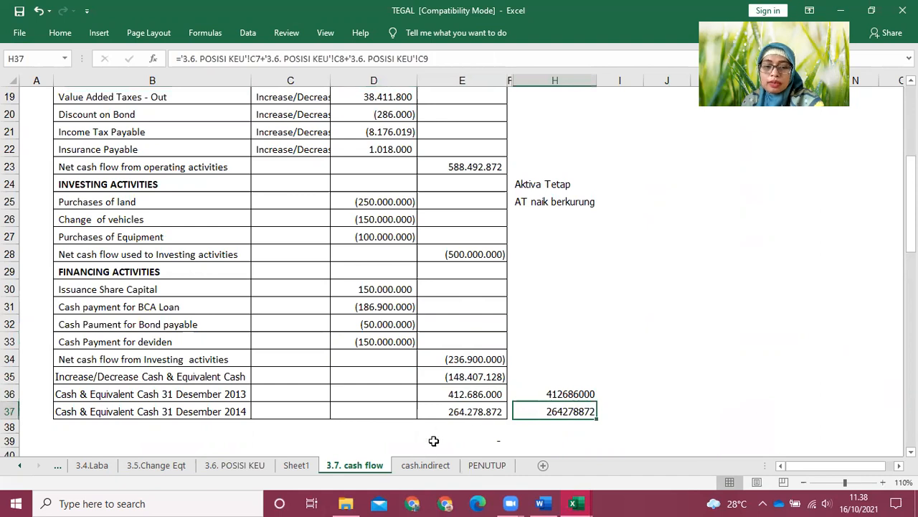
Open the PENUTUP sheet in TEGAL, restore its window down, and bring up the widened Work sheet Terus jaya workbook alongside it
left_click(488, 467)
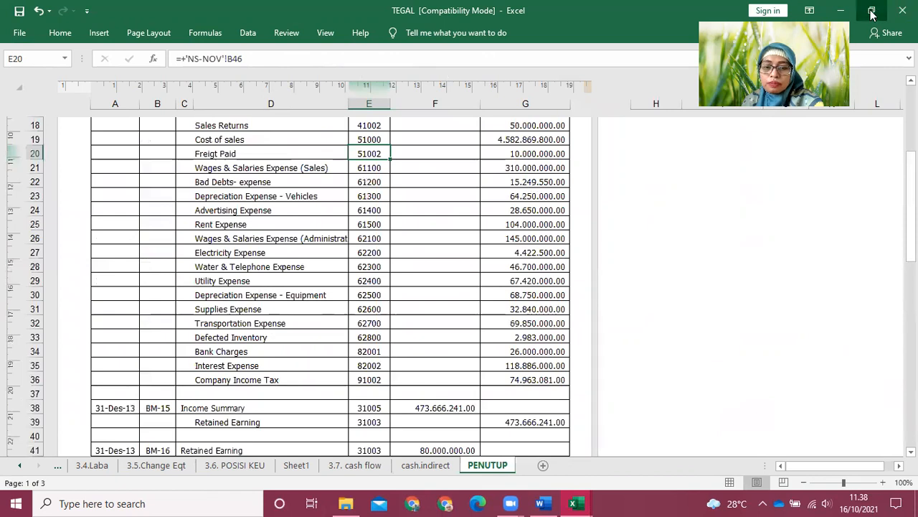
left_click(871, 10)
left_click(577, 504)
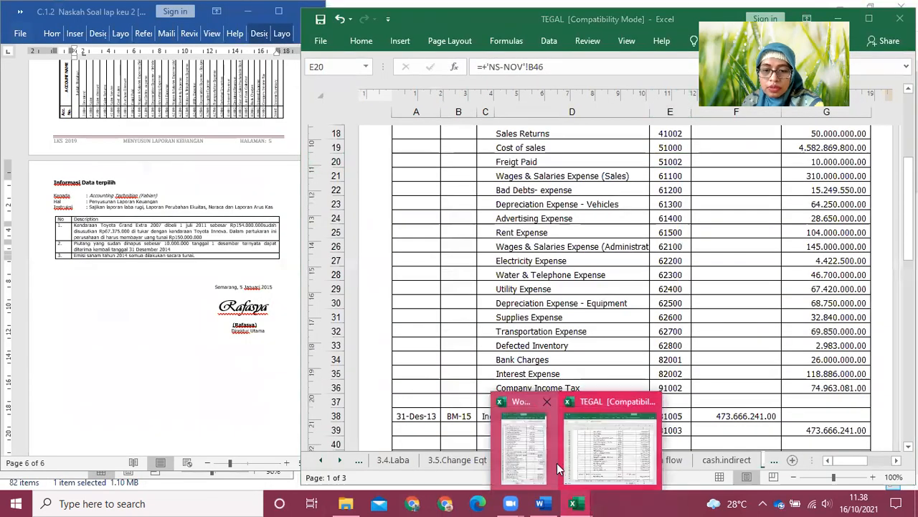
left_click(540, 463)
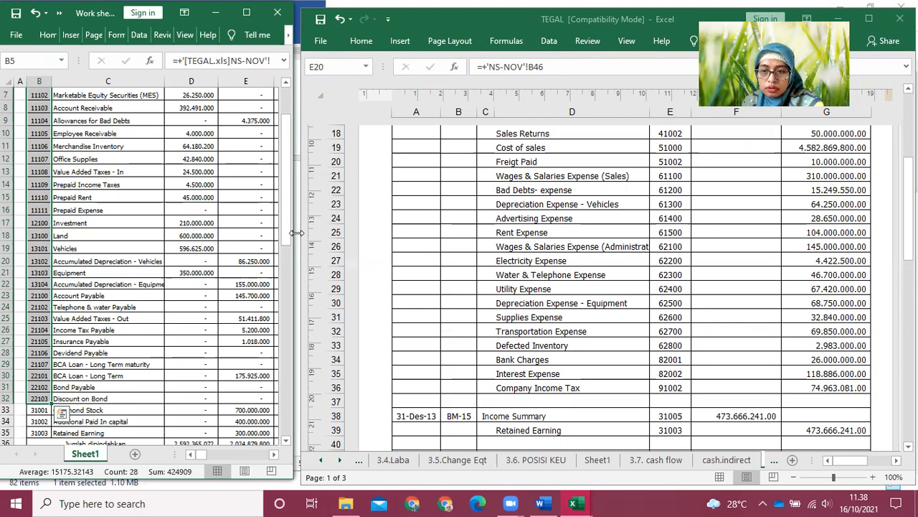
left_click_drag(296, 233, 472, 232)
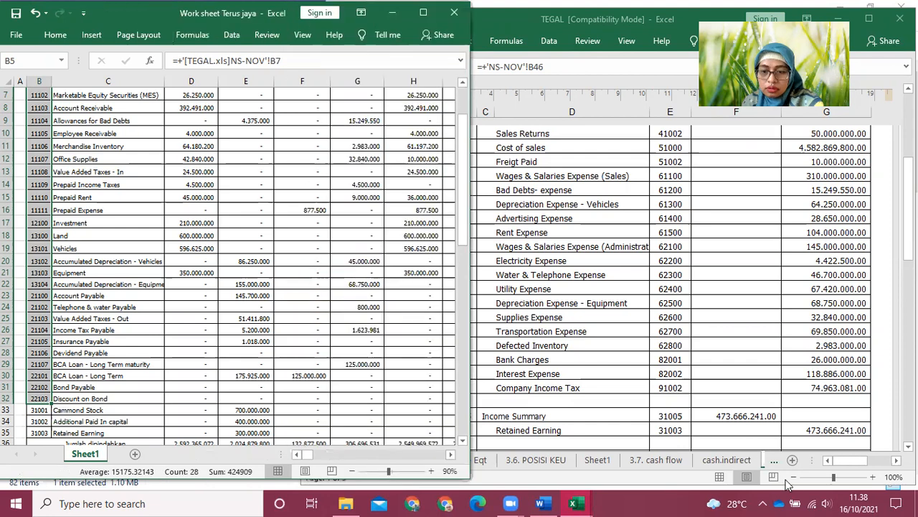
Show the PENUTUP sheet in Normal view and narrow the TEGAL window so both workbooks sit side by side
left_click(794, 477)
left_click(794, 477)
left_click(794, 477)
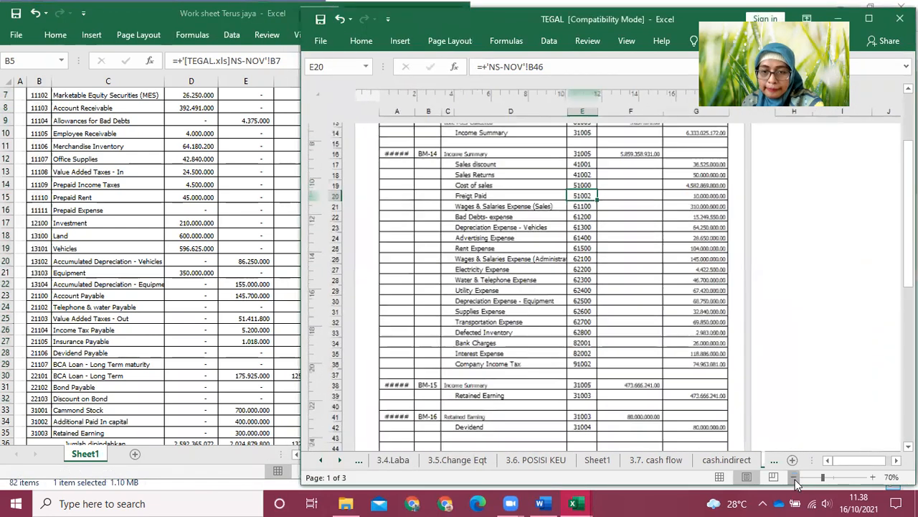
left_click(795, 477)
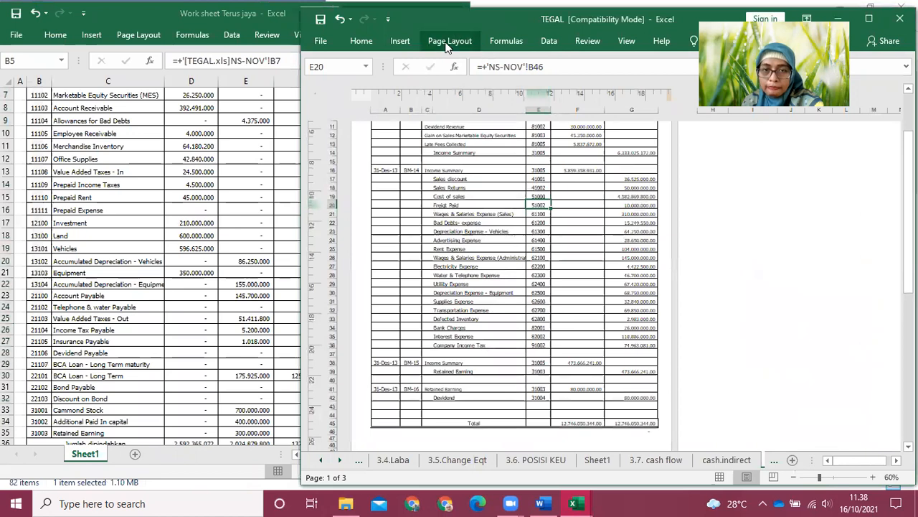
left_click(627, 41)
left_click(315, 72)
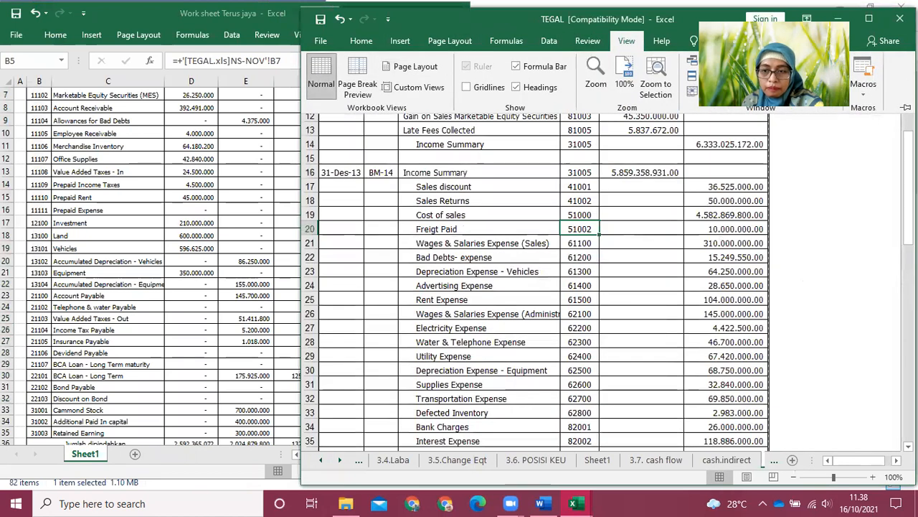
left_click(315, 248)
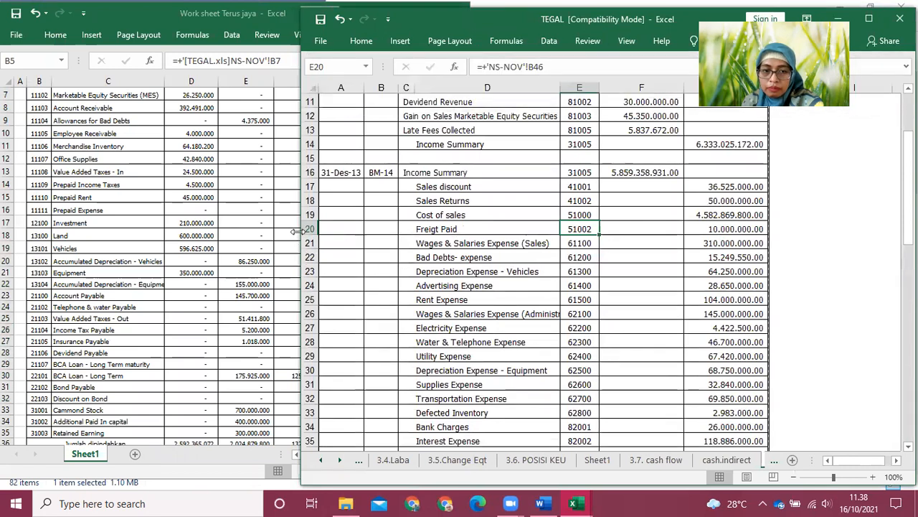
left_click_drag(296, 230, 458, 230)
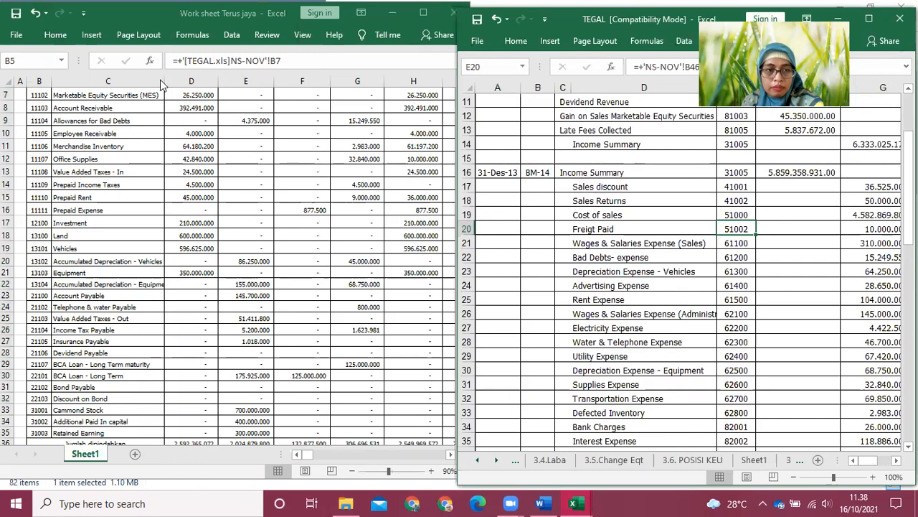
Show Sheet1 of Work sheet Terus jaya in Page Break Preview at 60% zoom, from the worksheet's title downward
left_click(50, 46)
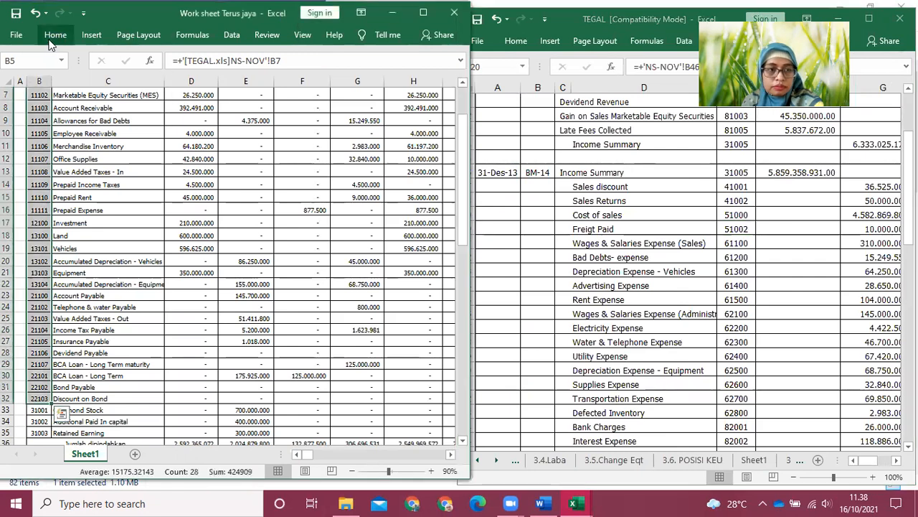
left_click(305, 38)
left_click(66, 78)
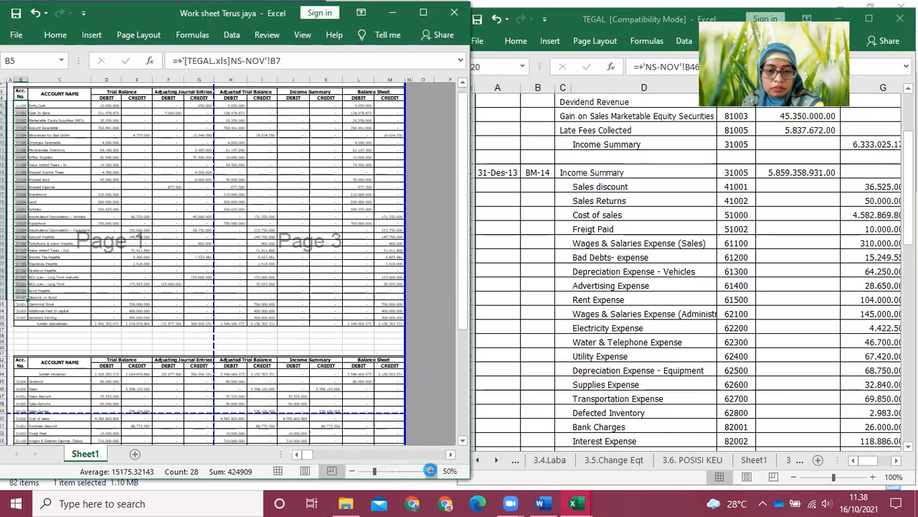
left_click(431, 471)
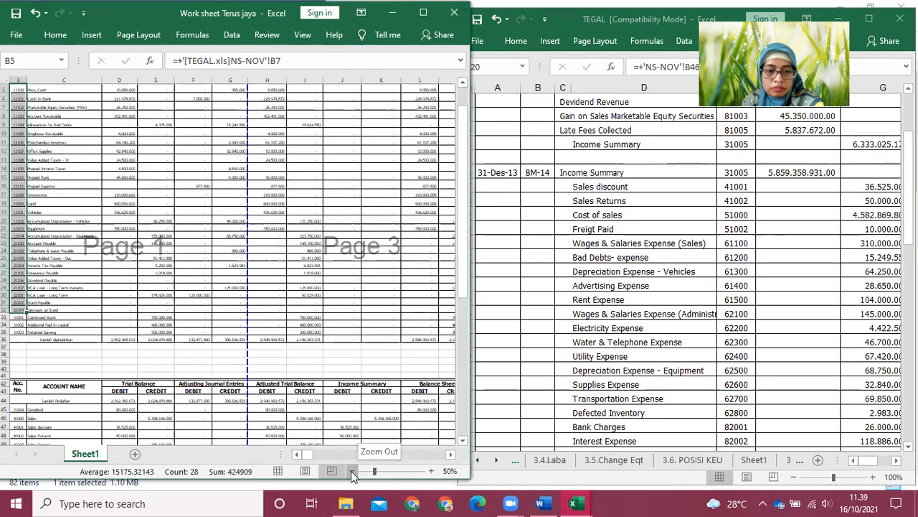
left_click(351, 471)
left_click(428, 471)
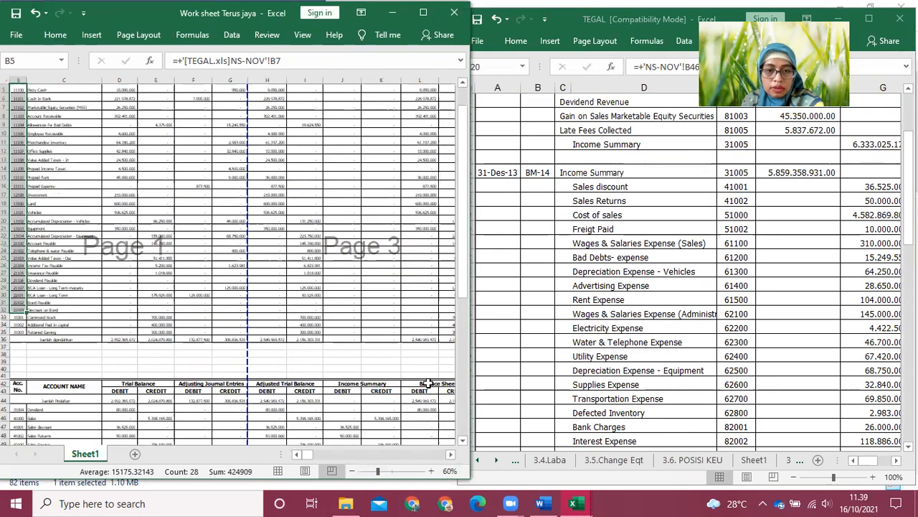
left_click(379, 286)
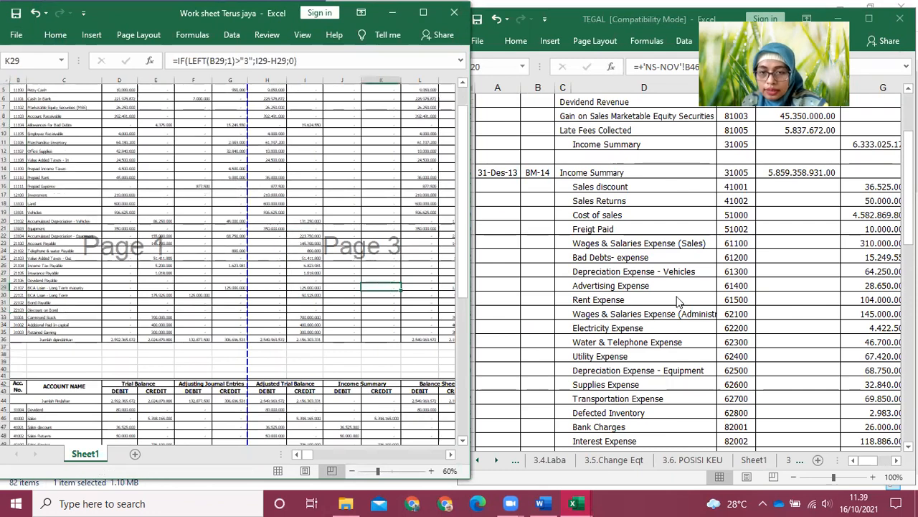
scroll(664, 310, "up", 2)
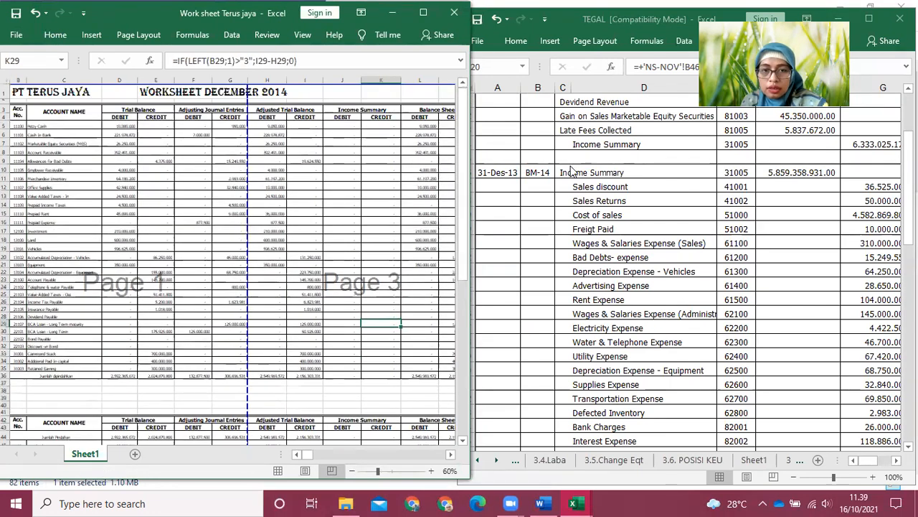
Examine the nominal accounts from row 46 down and their Income Summary columns in the worksheet against the PENUTUP closing entries
left_click(632, 221)
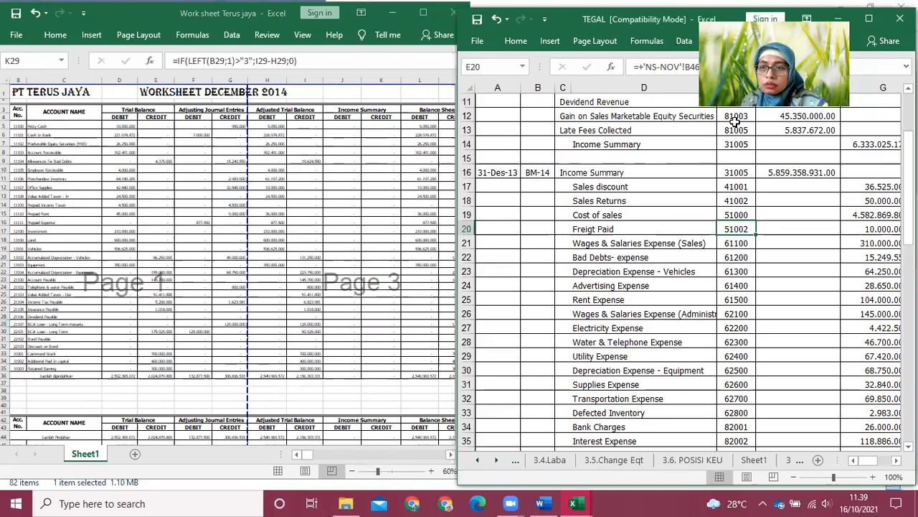
scroll(734, 122, "down", 3)
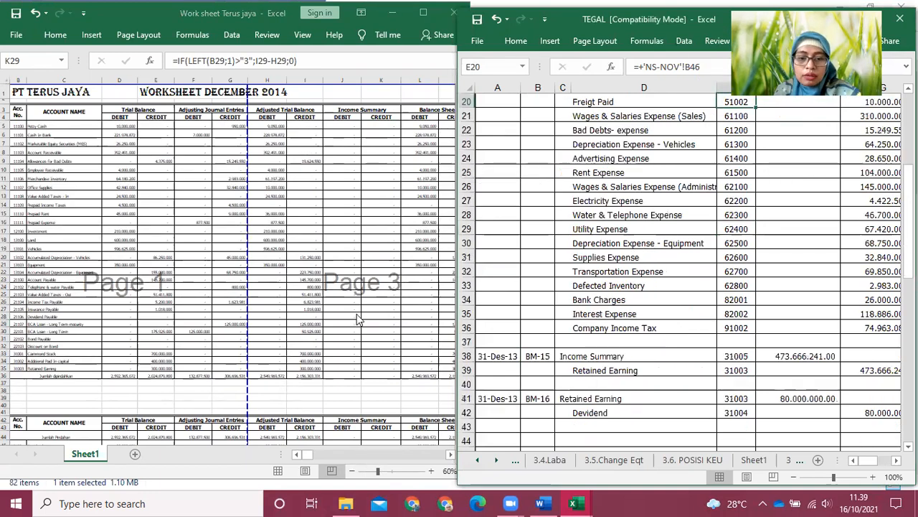
scroll(373, 366, "up", 4)
left_click(388, 418)
scroll(388, 413, "down", 4)
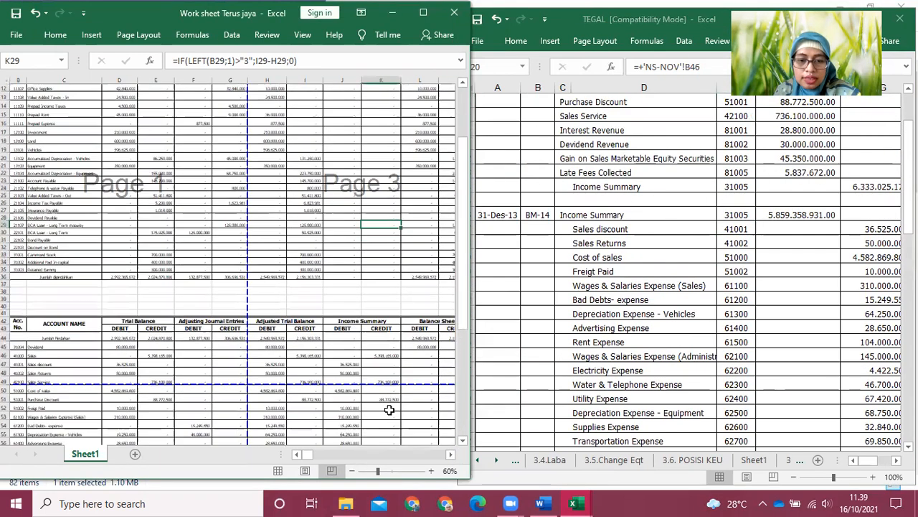
scroll(389, 409, "down", 3)
left_click_drag(14, 274, 115, 426)
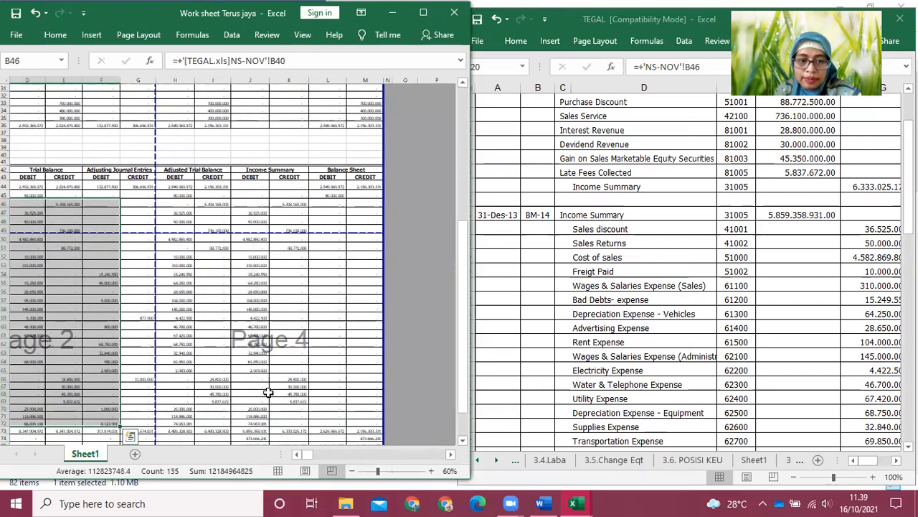
left_click(268, 392)
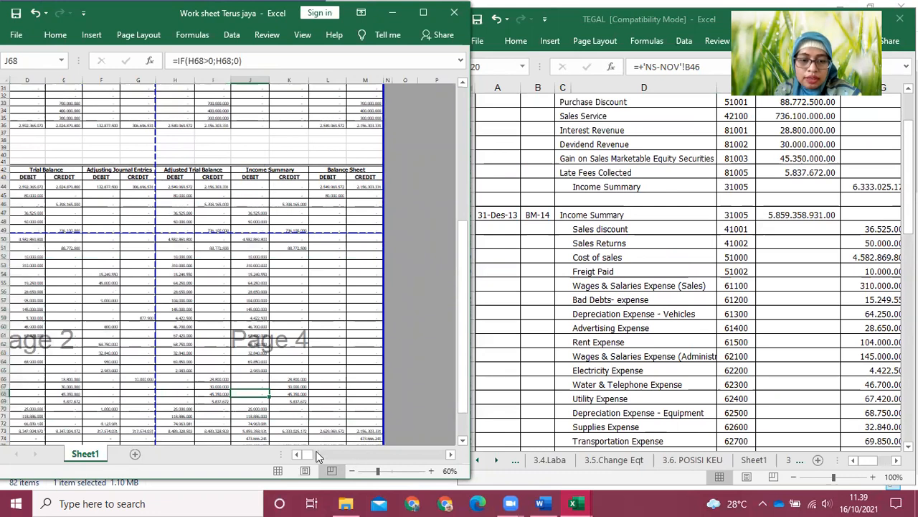
left_click_drag(316, 455, 307, 457)
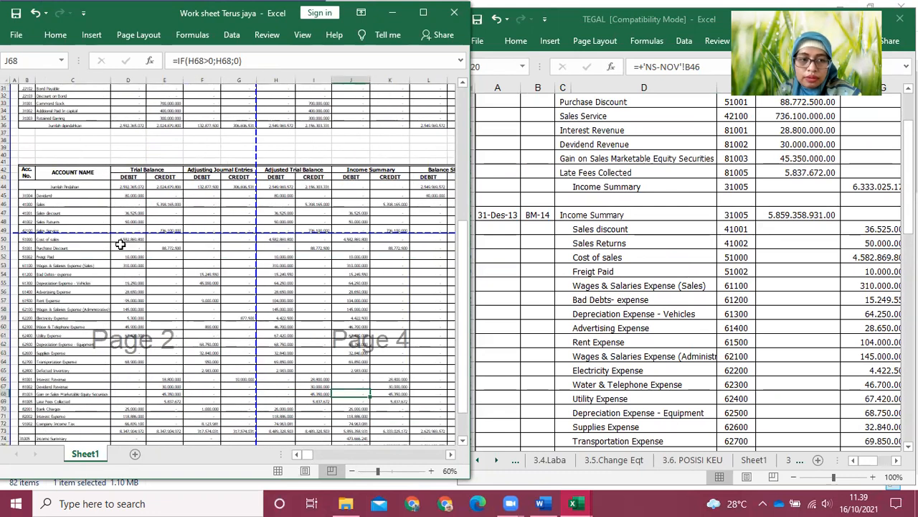
left_click(450, 454)
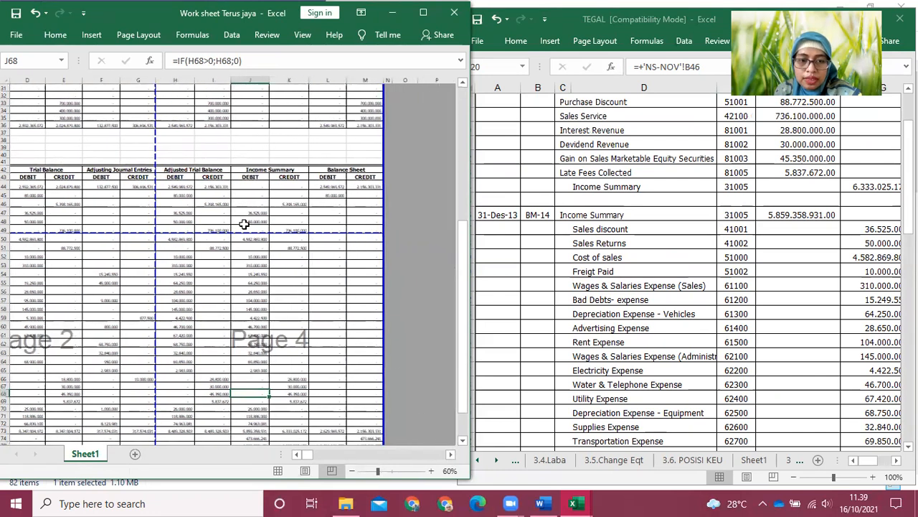
scroll(742, 306, "up", 4)
Examine closing entries BM-13 and BM-14 on PENUTUP, covering the revenue accounts in rows 7 to 14 and the expense accounts from row 17
left_click(846, 282)
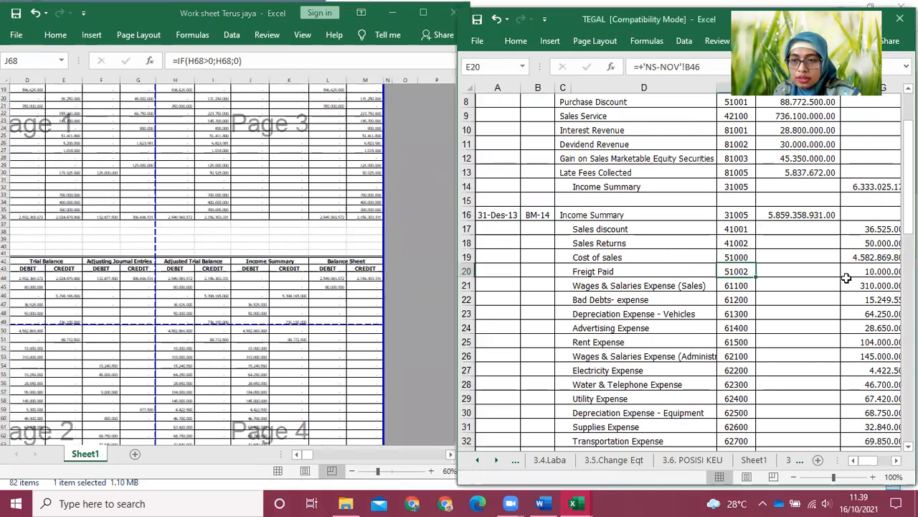
scroll(850, 265, "up", 3)
left_click_drag(583, 188, 789, 279)
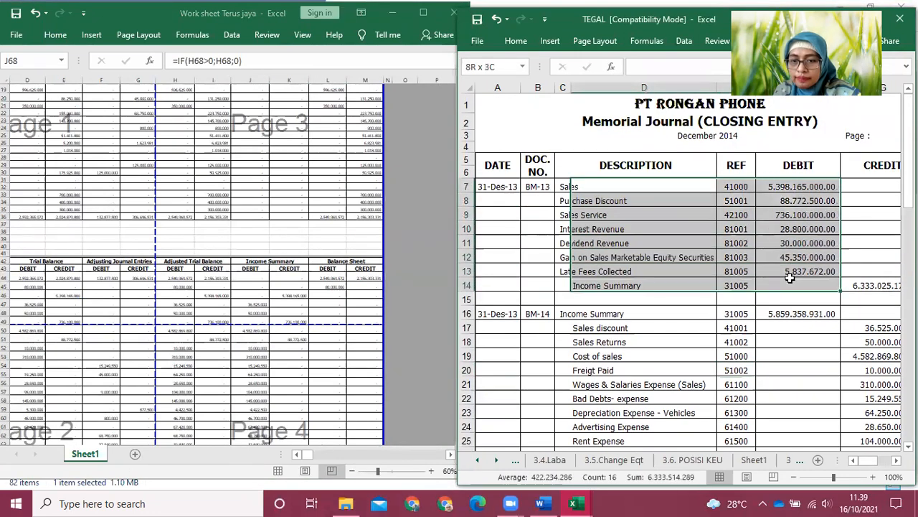
left_click(592, 328)
left_click(569, 186)
left_click_drag(568, 186, 861, 286)
left_click_drag(588, 327, 837, 441)
scroll(741, 345, "down", 4)
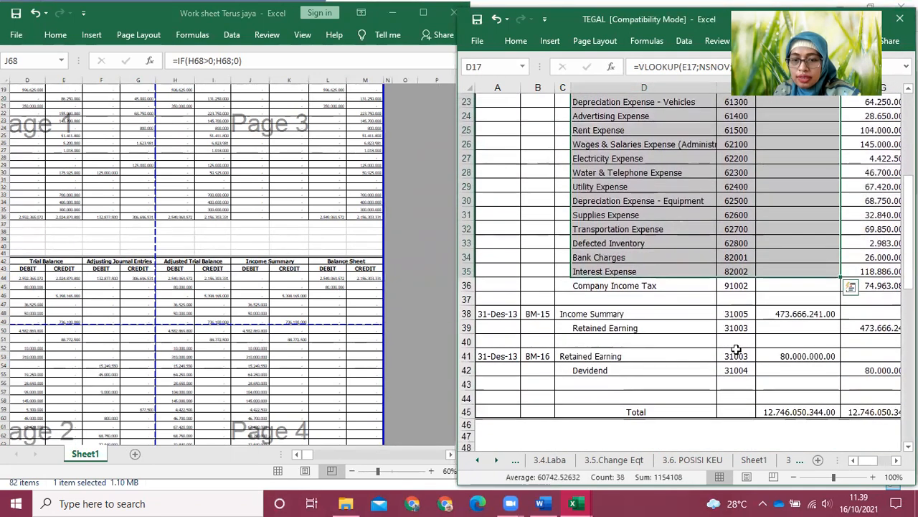
Examine closing entry BM-15 in rows 38:39 of PENUTUP, which closes Income Summary to Retained Earning
left_click(661, 345)
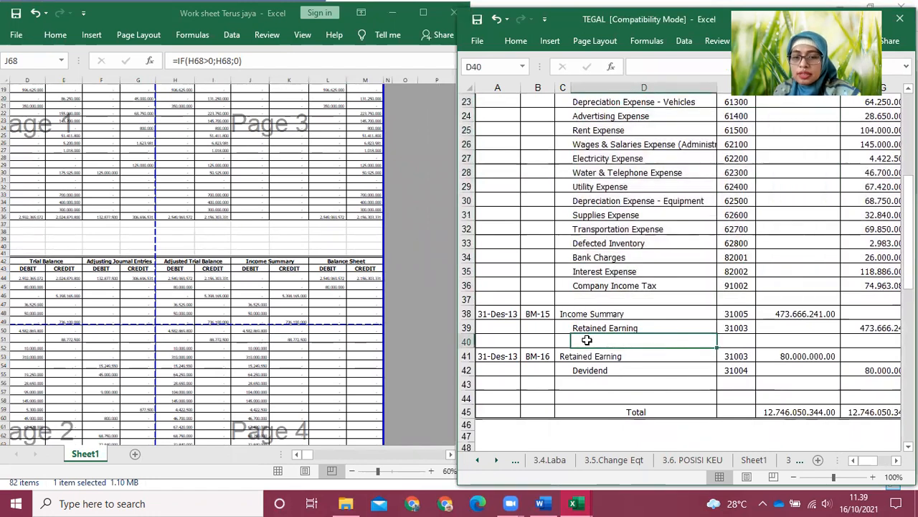
left_click_drag(560, 314, 806, 313)
left_click_drag(578, 330, 875, 330)
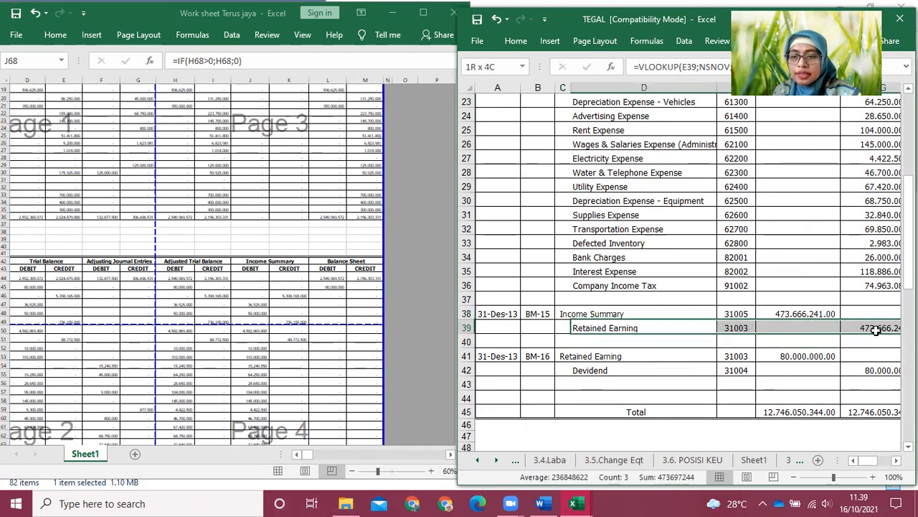
left_click_drag(797, 309, 872, 323)
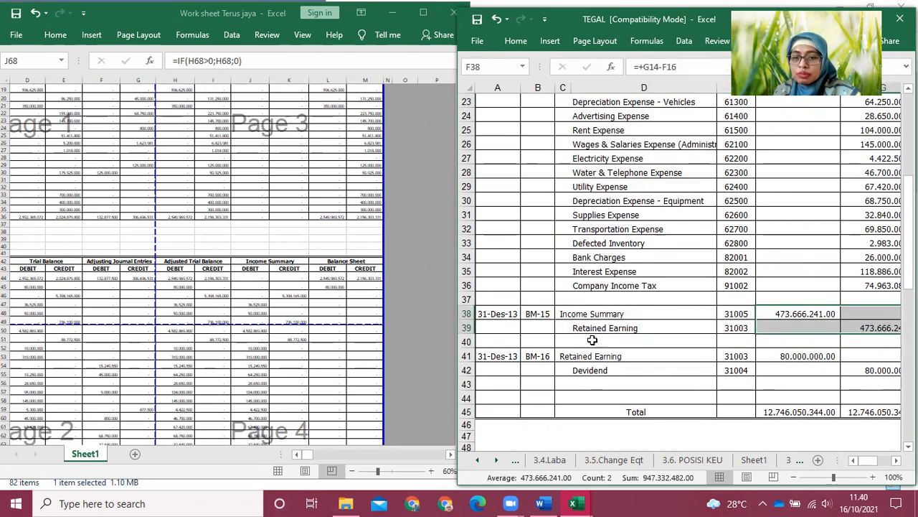
left_click_drag(566, 315, 871, 328)
Examine closing entry BM-16 for Retained Earning and Devidend in rows 41:42, and compare the debit and credit totals in F45:G45
left_click_drag(565, 358, 888, 353)
left_click_drag(619, 371, 611, 356)
left_click_drag(488, 357, 889, 368)
left_click_drag(782, 410, 869, 411)
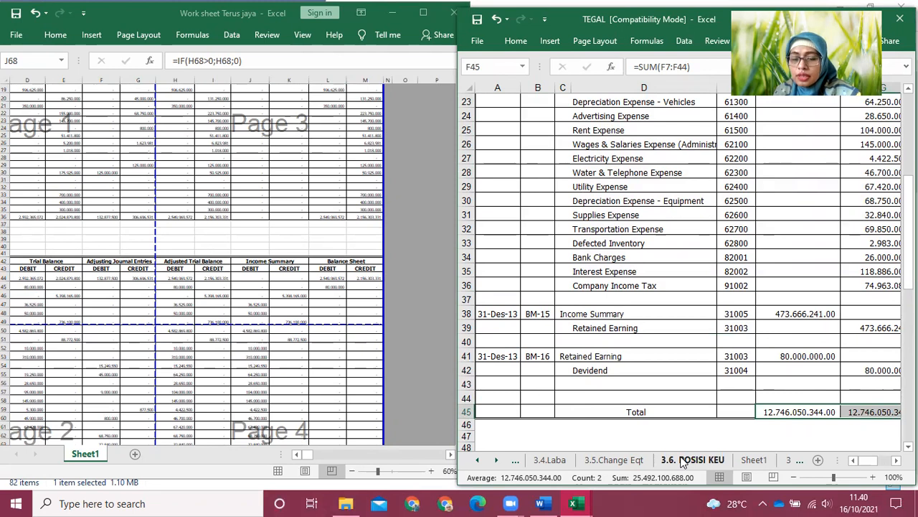
left_click(756, 461)
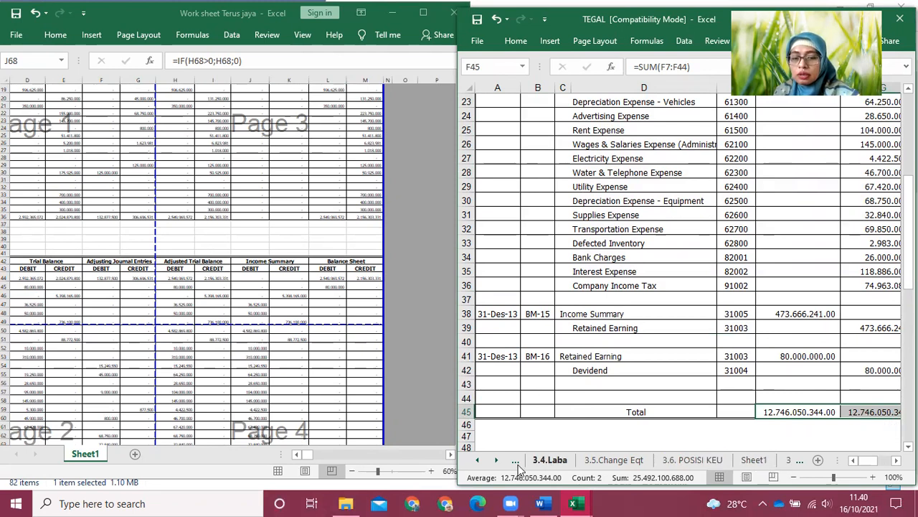
left_click(498, 463)
left_click(498, 463)
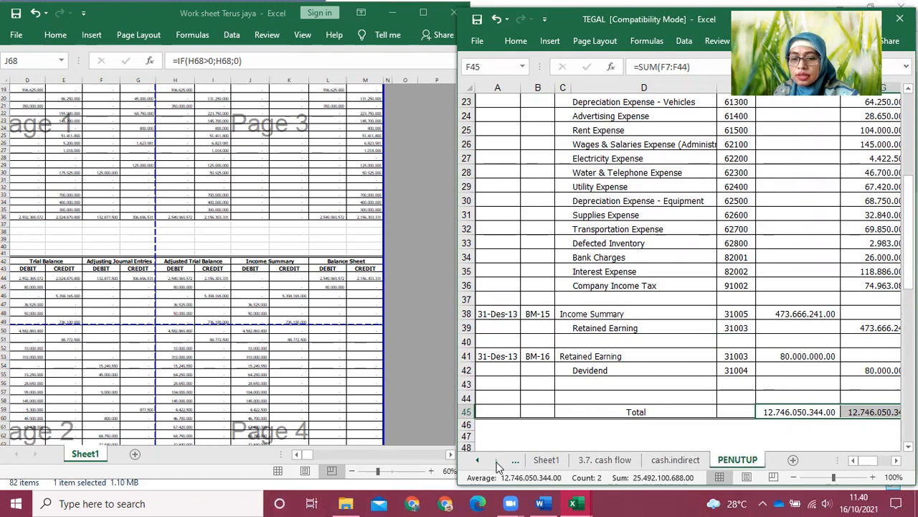
scroll(640, 423, "up", 3)
scroll(640, 423, "down", 1)
scroll(640, 424, "down", 1)
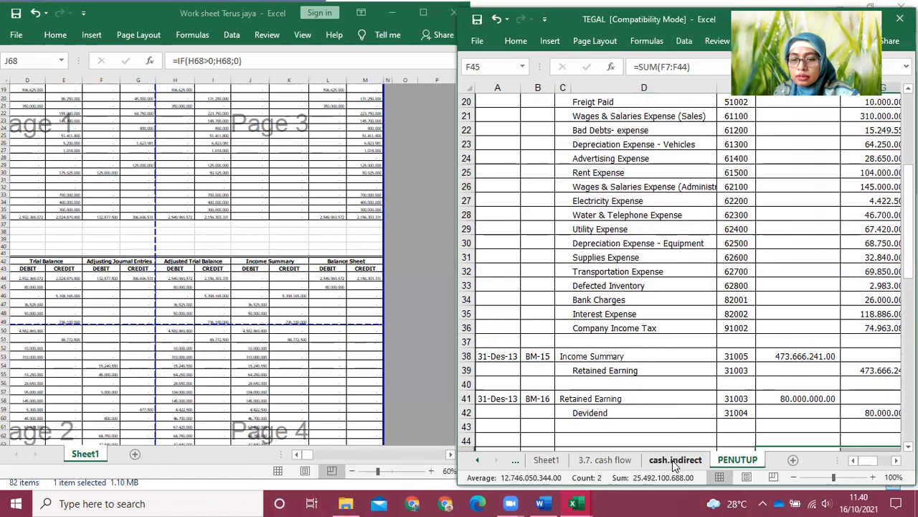
Return to the beginning of the Memorial Journal (CLOSING ENTRY), bring the 3.2.B.Bsr to 3.4.Laba sheets within reach, and maximize the TEGAL window
left_click(477, 460)
left_click(477, 460)
left_click(477, 460)
left_click(477, 460)
scroll(657, 415, "up", 7)
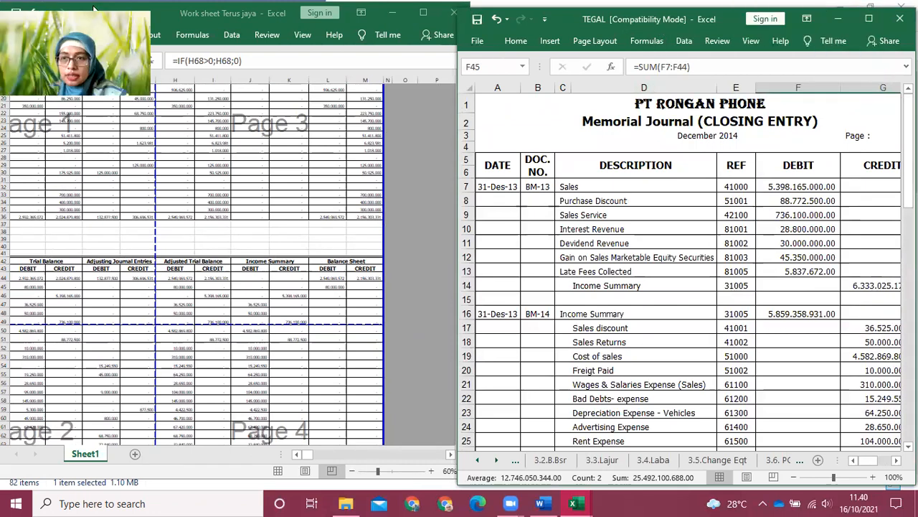
left_click(870, 19)
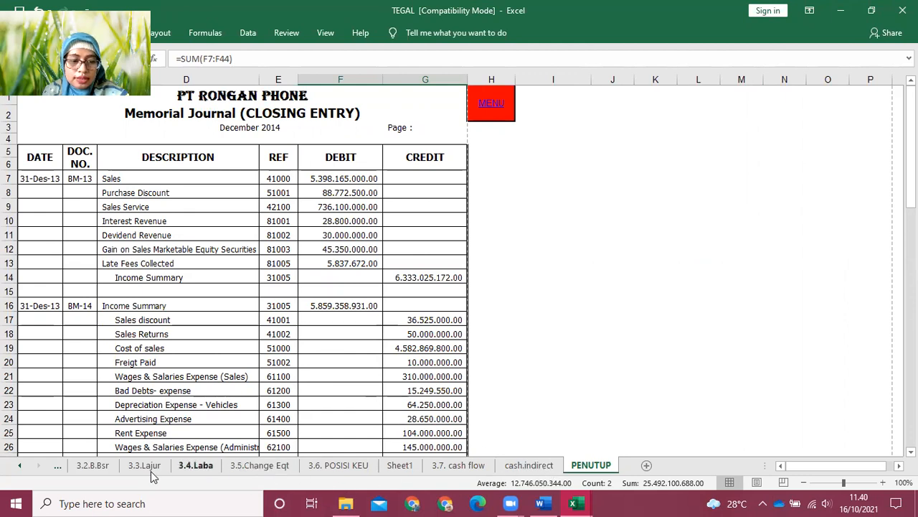
Copy the December 31, 2014 trial balance on 2.3. NS.des, from the company heading down to Additional Paid In capital
left_click(20, 467)
left_click(18, 468)
left_click(18, 467)
left_click(17, 467)
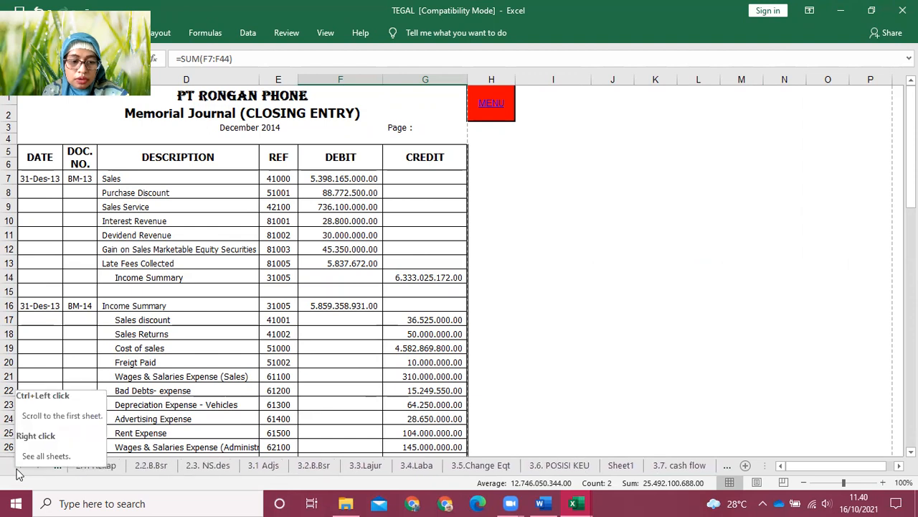
left_click(208, 464)
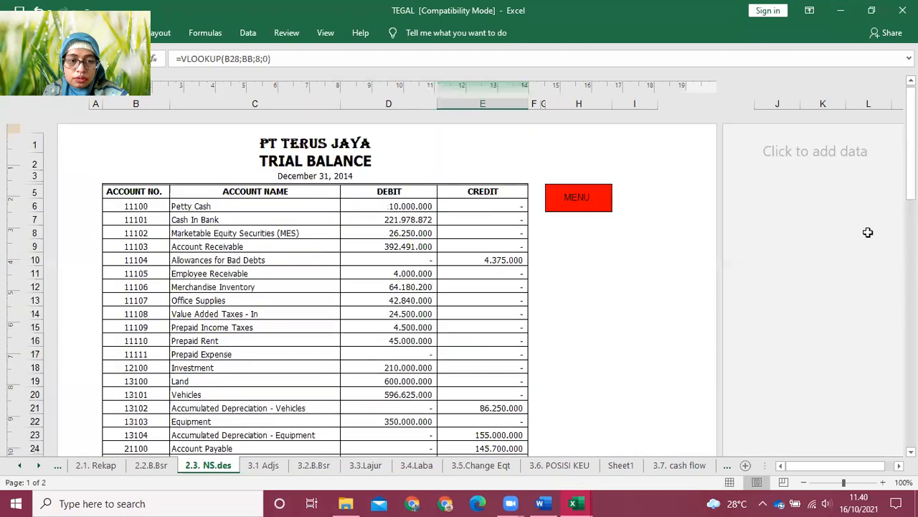
left_click_drag(265, 142, 234, 421)
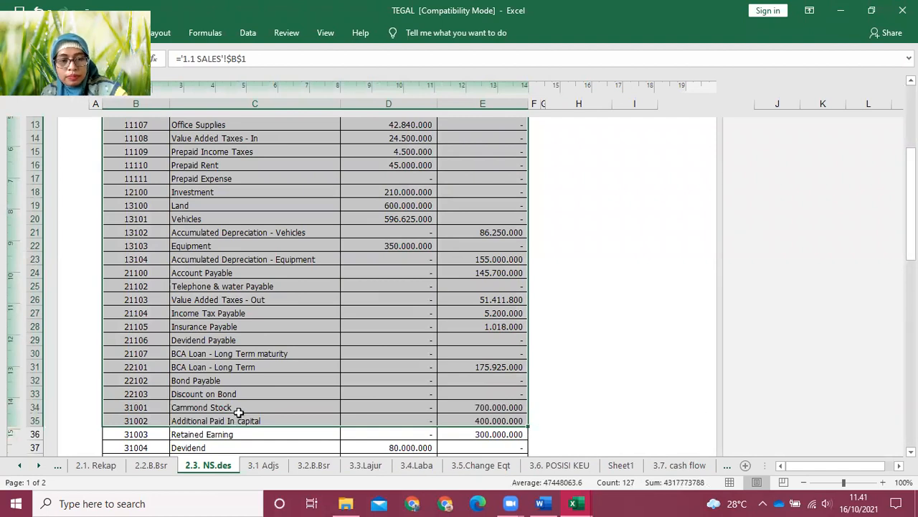
key("ctrl+c")
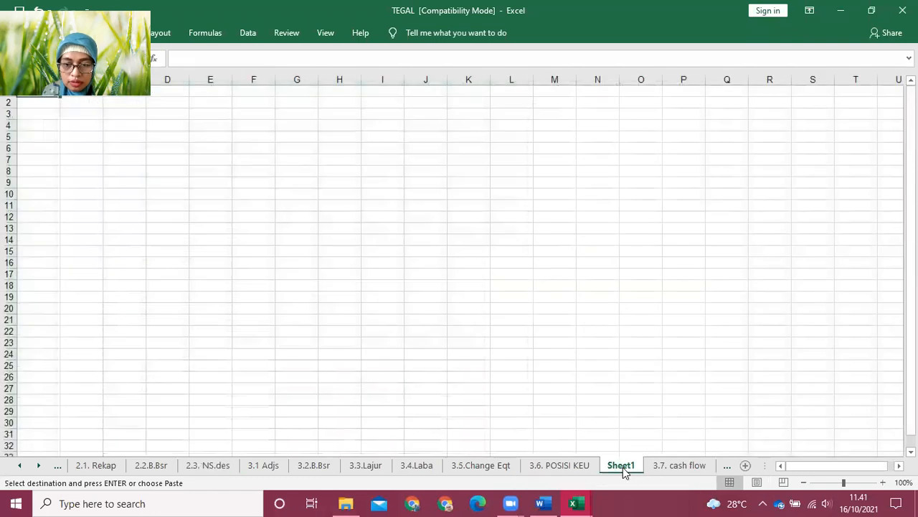
Paste the copied trial balance into Sheet1 starting at A1
left_click(622, 466)
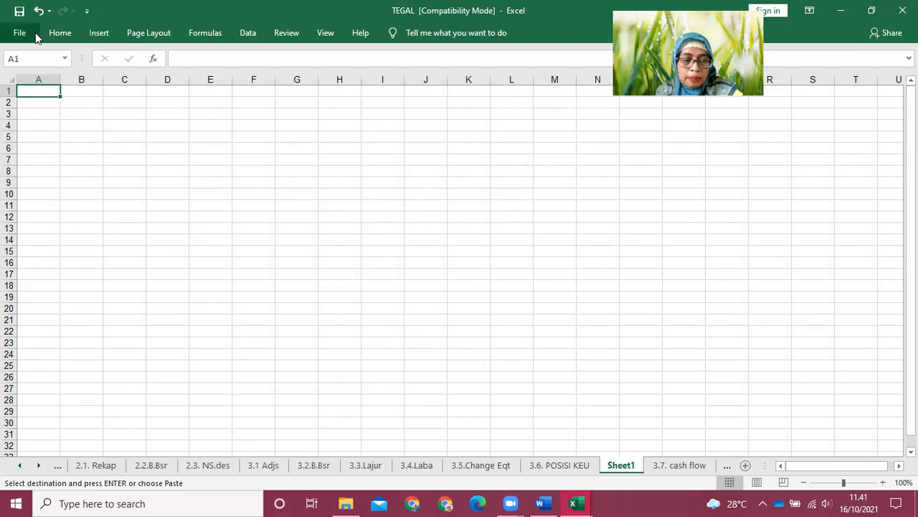
left_click(60, 33)
left_click(20, 66)
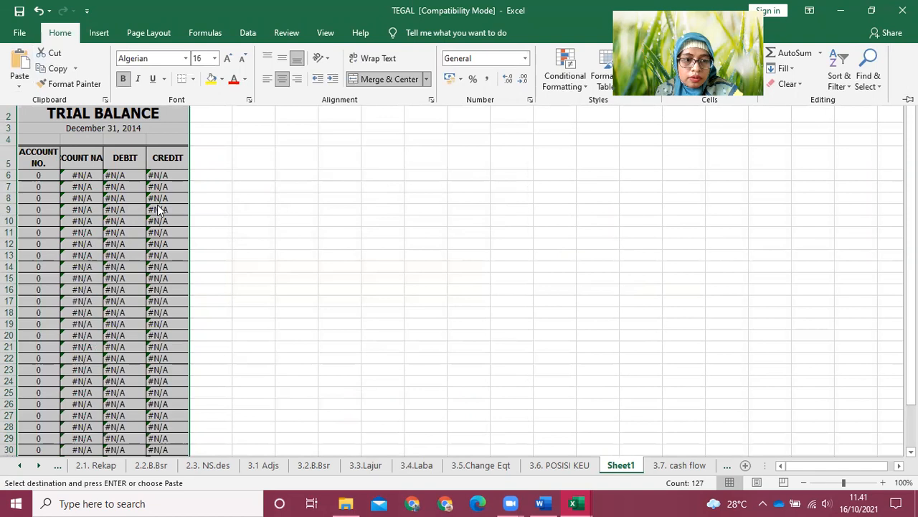
Try to paste the copied trial balance as values only over the range in Sheet1
left_click(20, 87)
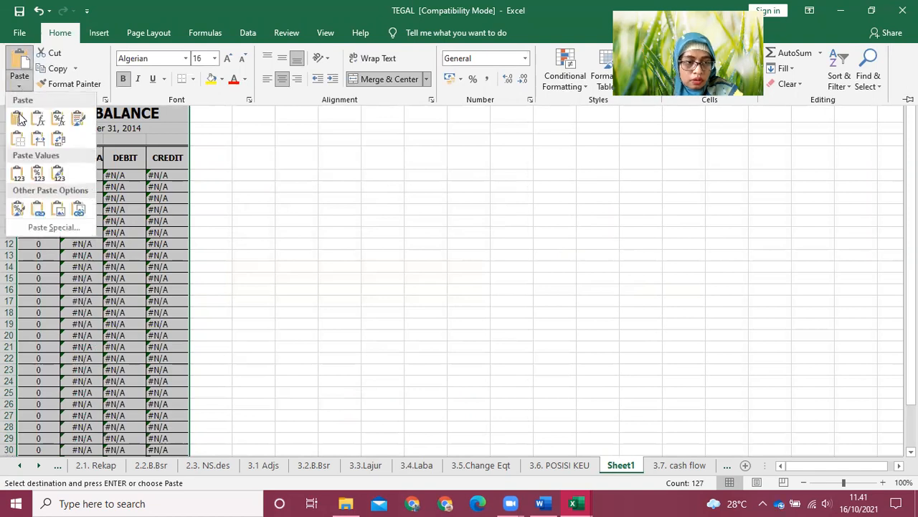
left_click(17, 174)
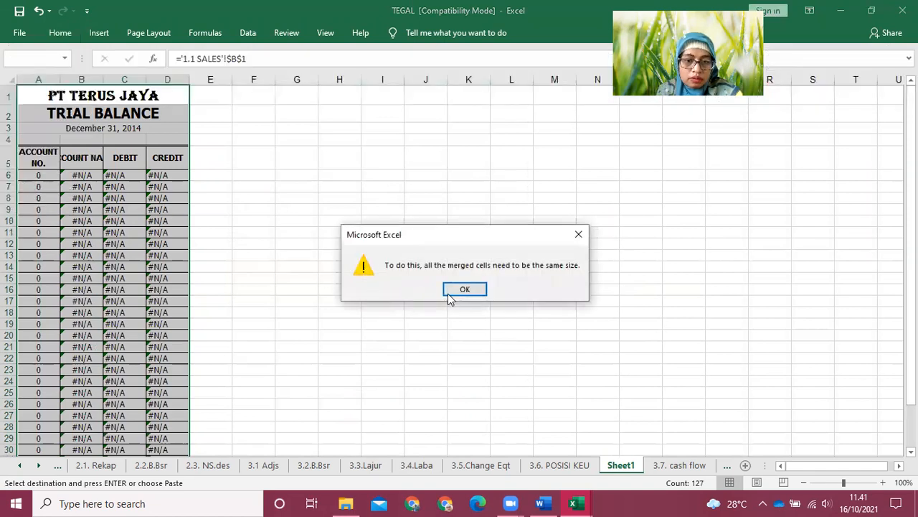
left_click(468, 289)
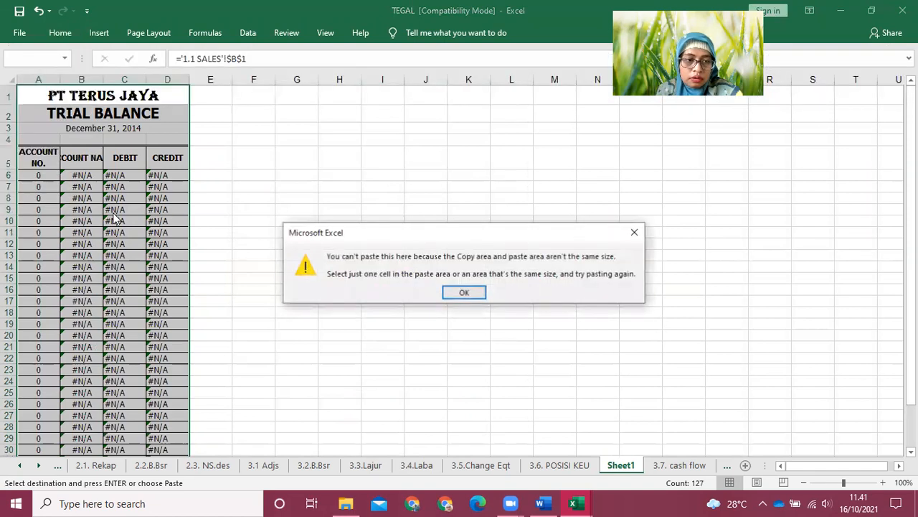
left_click(477, 294)
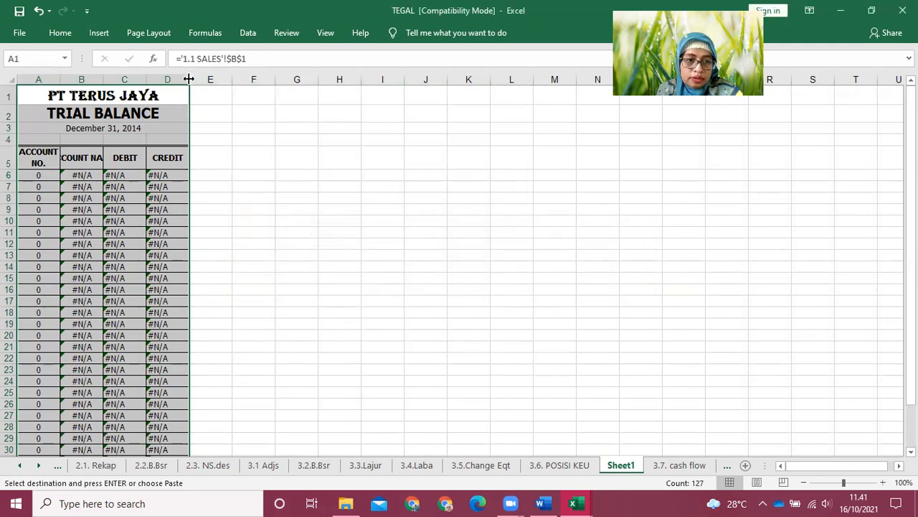
Widen the CREDIT, DEBIT and ACCOUNT NAME columns of the trial balance in Sheet1
left_click_drag(185, 80, 326, 80)
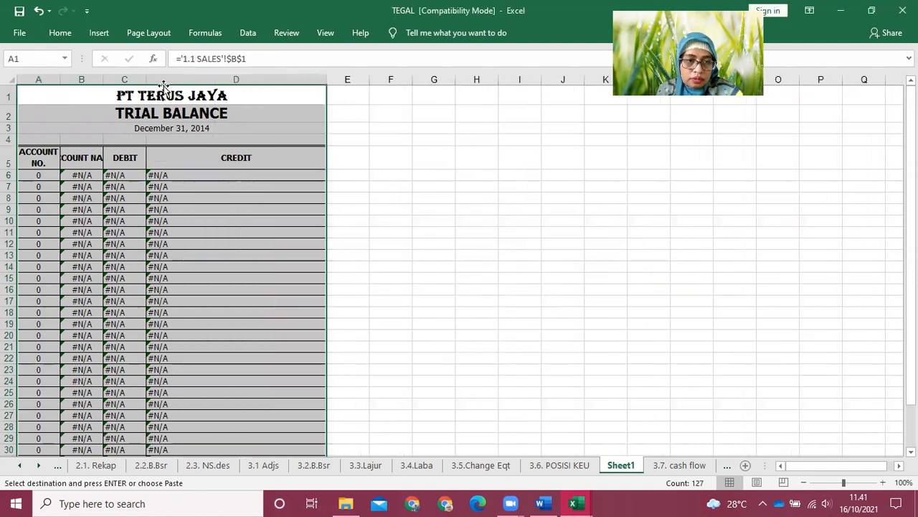
left_click_drag(143, 80, 193, 80)
left_click_drag(106, 77, 178, 78)
Change the heading in A2 of Sheet1 to TRIAL BALANCE AFTER CLOSING
left_click(190, 119)
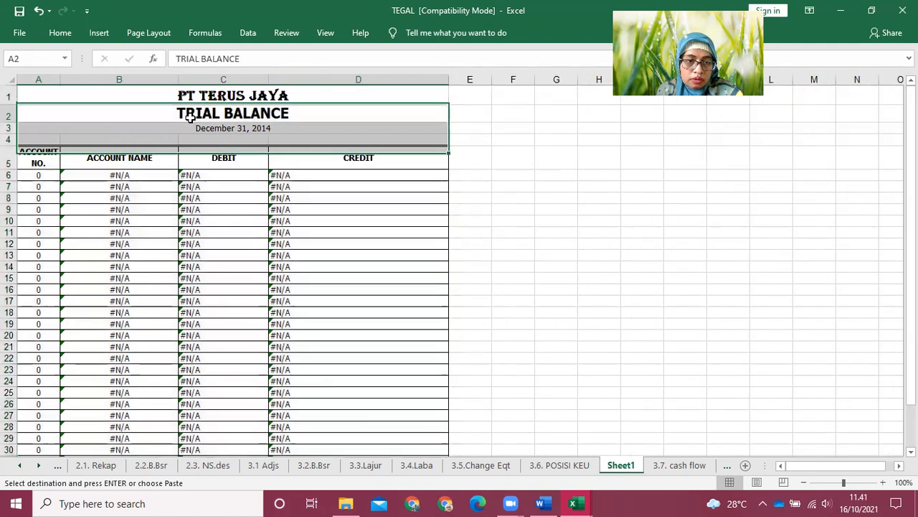
left_click(251, 58)
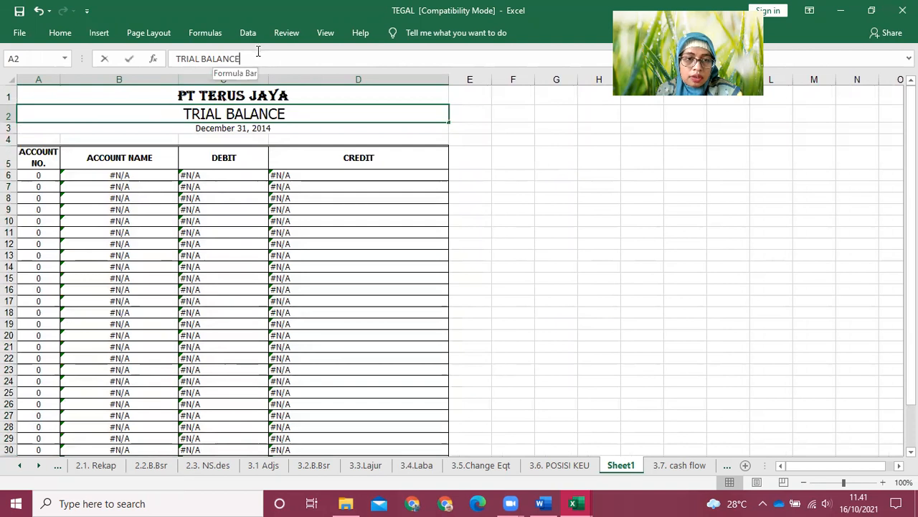
type("after")
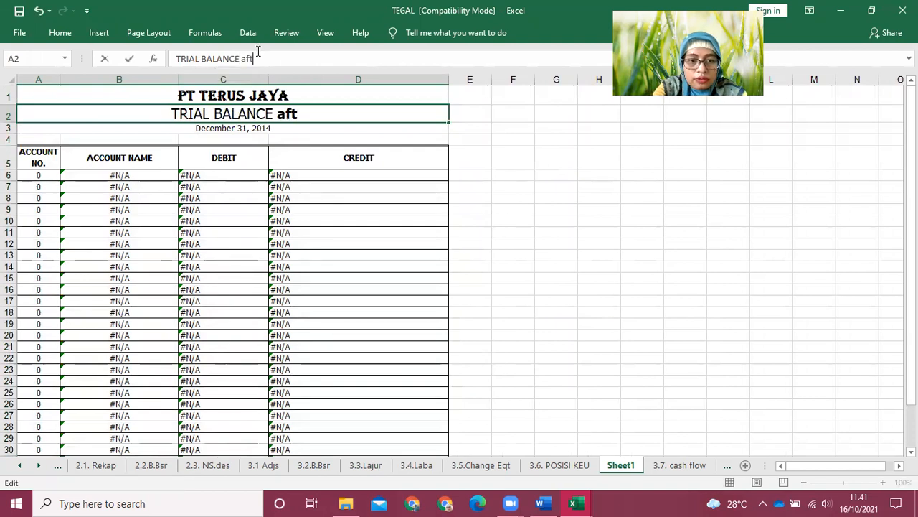
key("BackSpace")
key("BackSpace")
key("BackSpace")
key("BackSpace")
key("BackSpace")
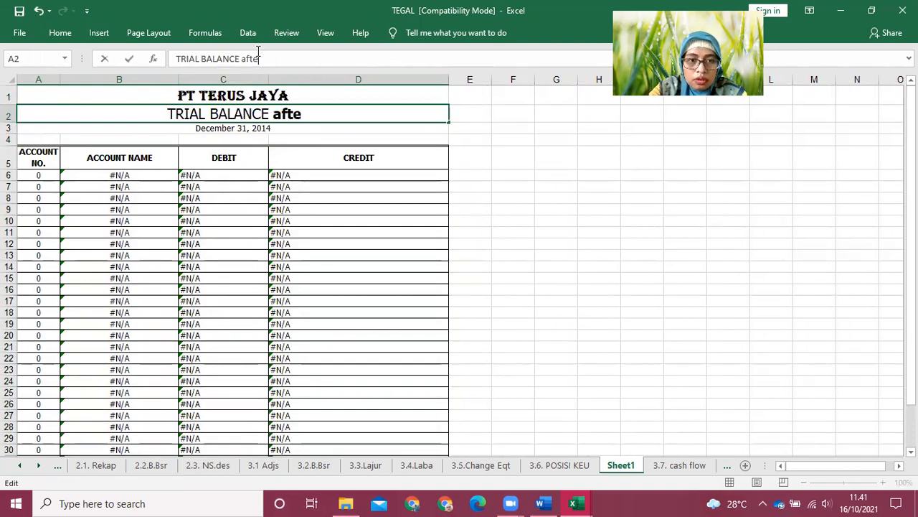
type("AFTER CLOSING")
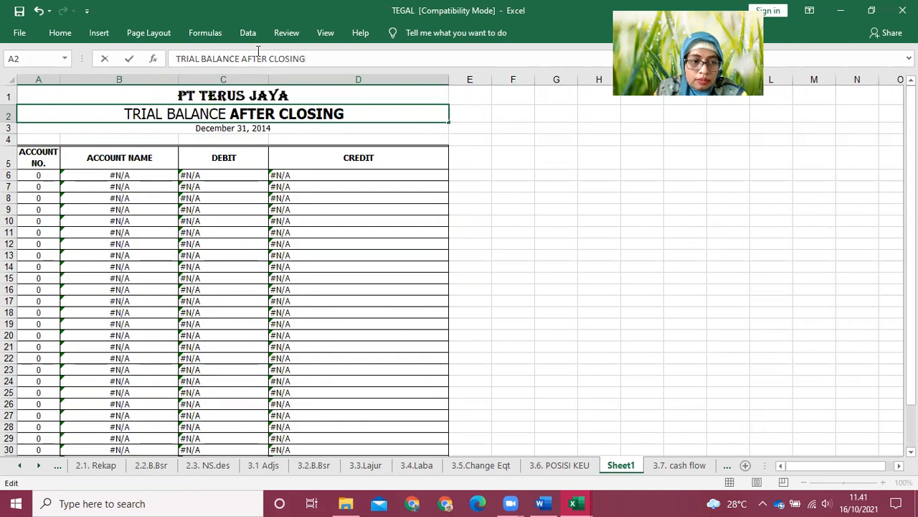
Link the first account number in A6 of Sheet1 to cell B5 of the 3.3.Lajur worksheet
left_click(39, 175)
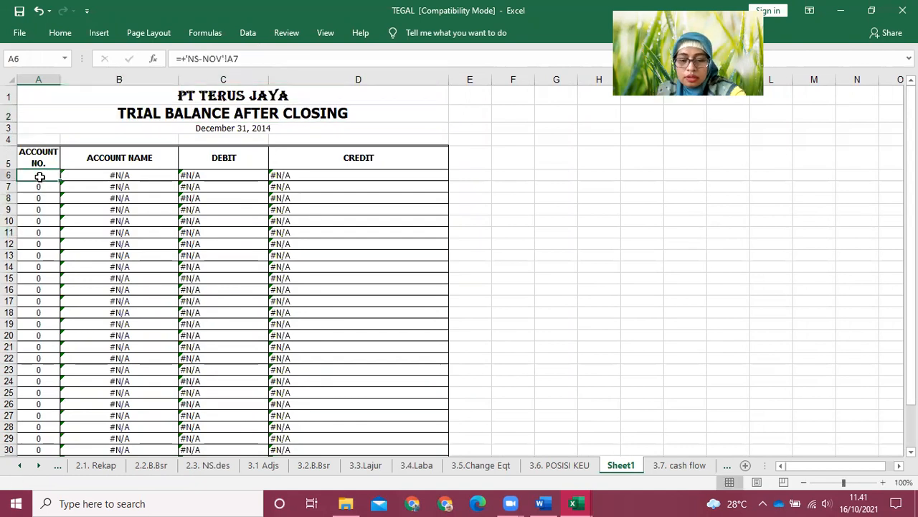
type("=")
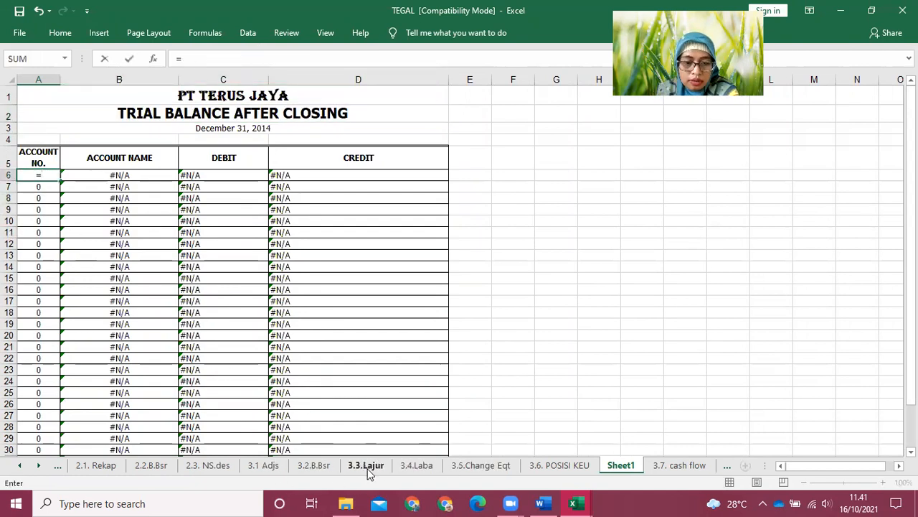
left_click(366, 465)
scroll(188, 363, "up", 4)
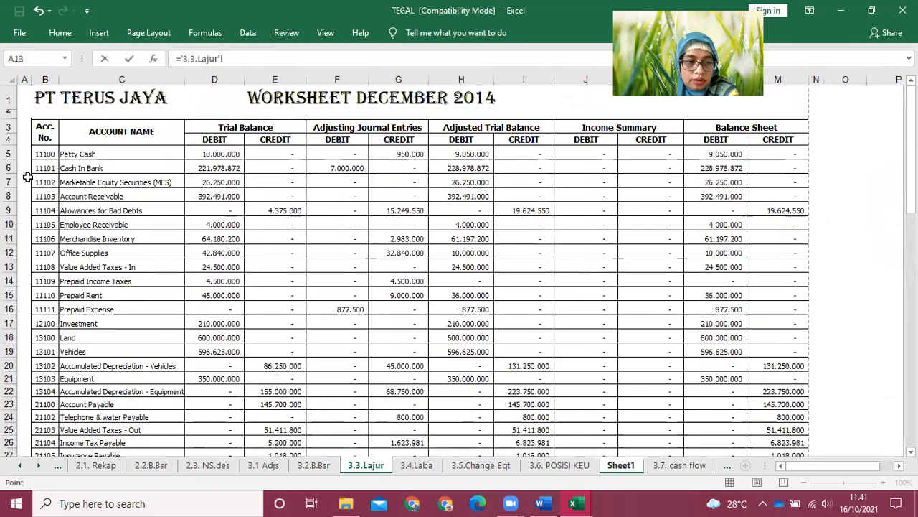
left_click_drag(41, 168, 39, 155)
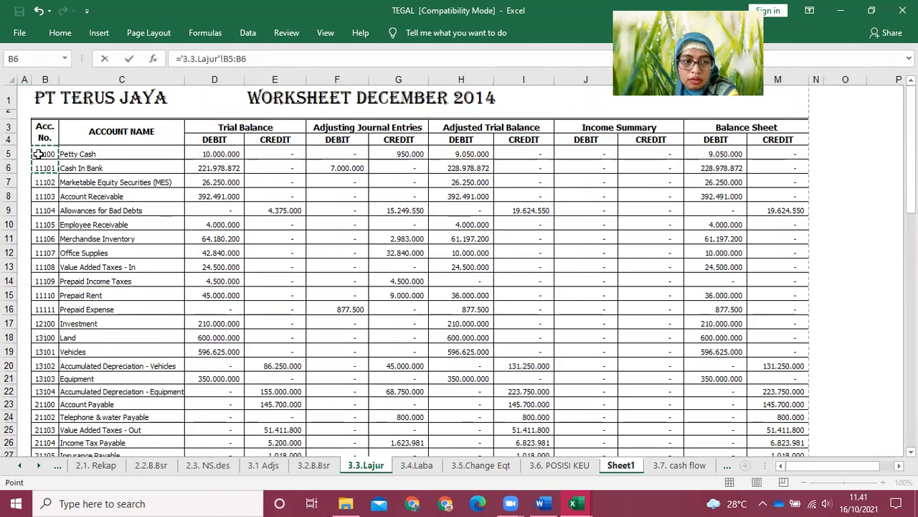
key("Return")
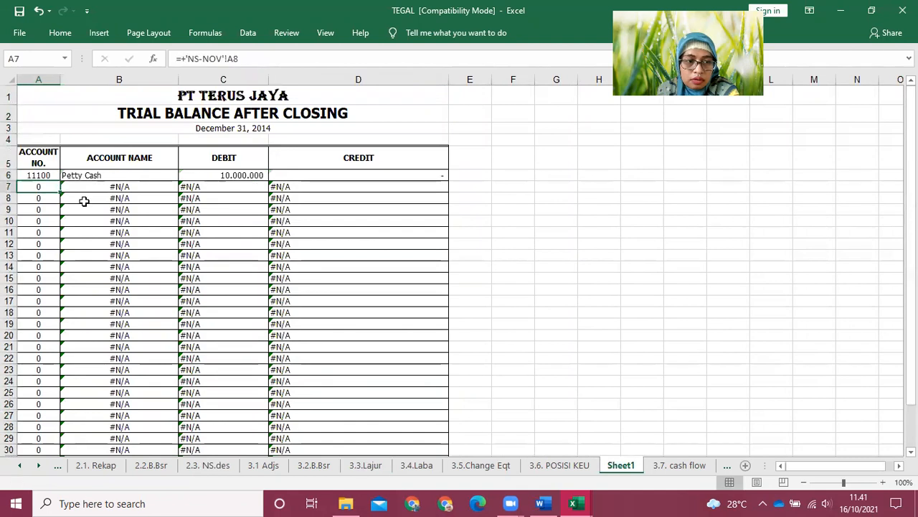
Fill the account number link down to A35, and extend row 35 across all four columns into row 36 for Retained Earning
left_click(44, 174)
left_click_drag(57, 183, 69, 423)
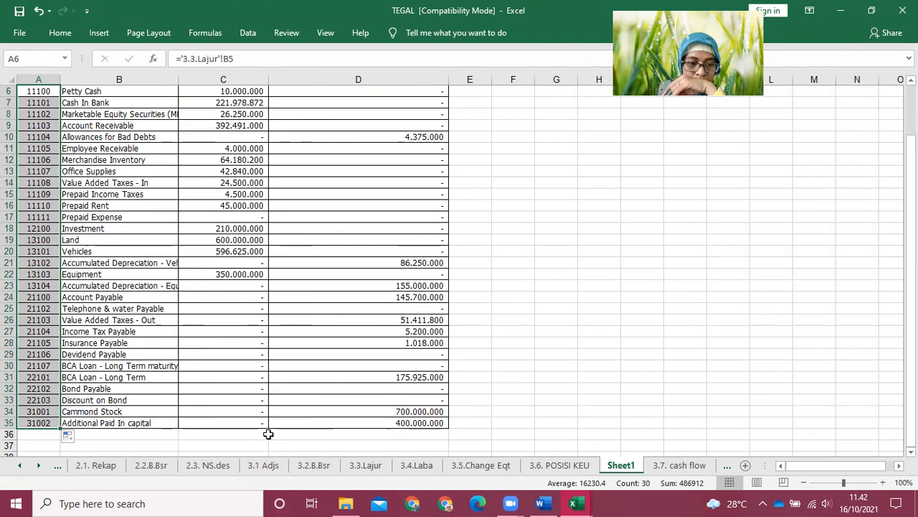
left_click_drag(59, 427, 446, 436)
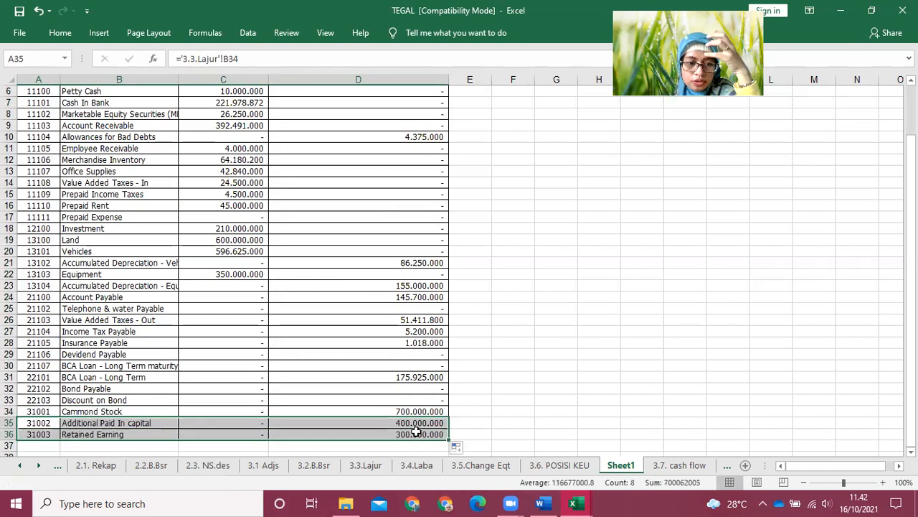
Link the Retained Earning credit in D36 to the 2014 Retained Earning amount in F24 of 3.6. POSISI KEU
left_click(411, 434)
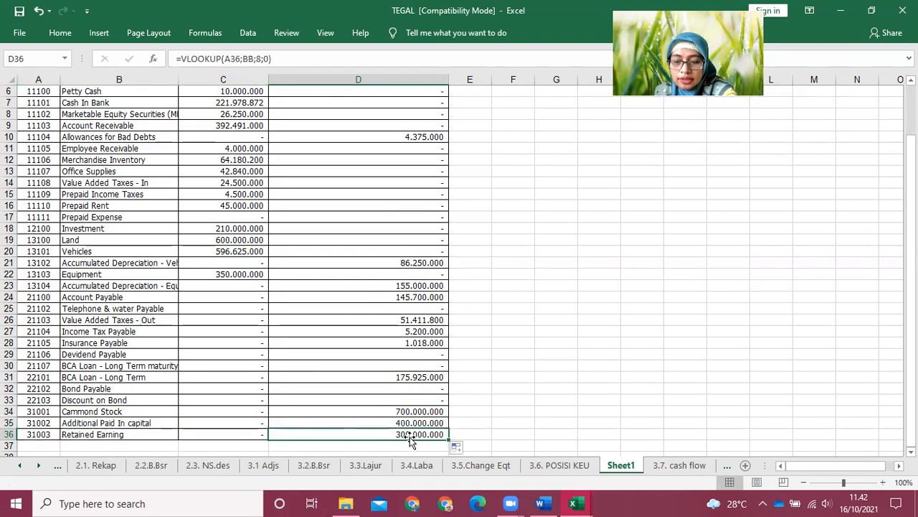
scroll(517, 381, "up", 2)
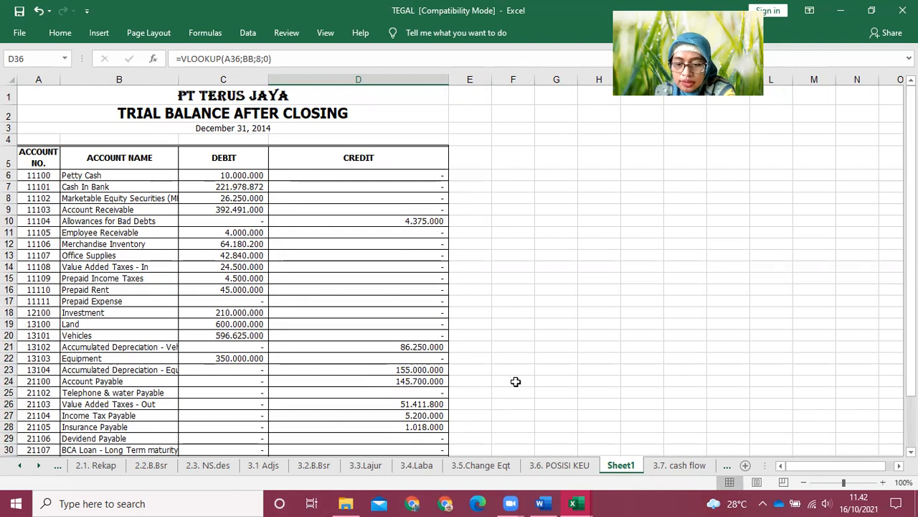
type("=")
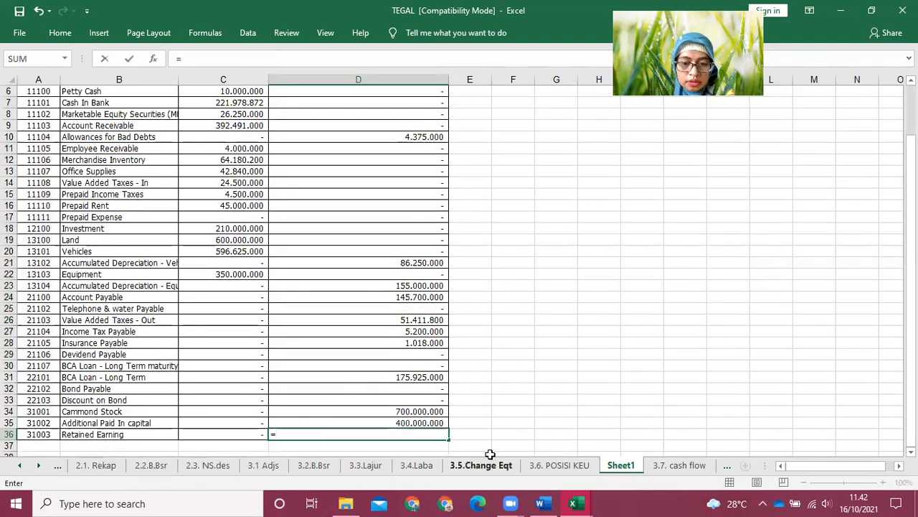
left_click(544, 466)
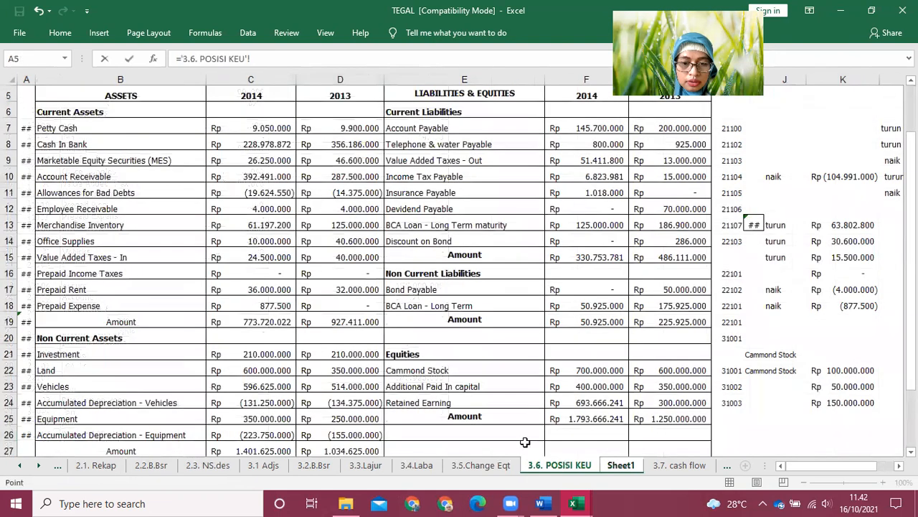
left_click(611, 406)
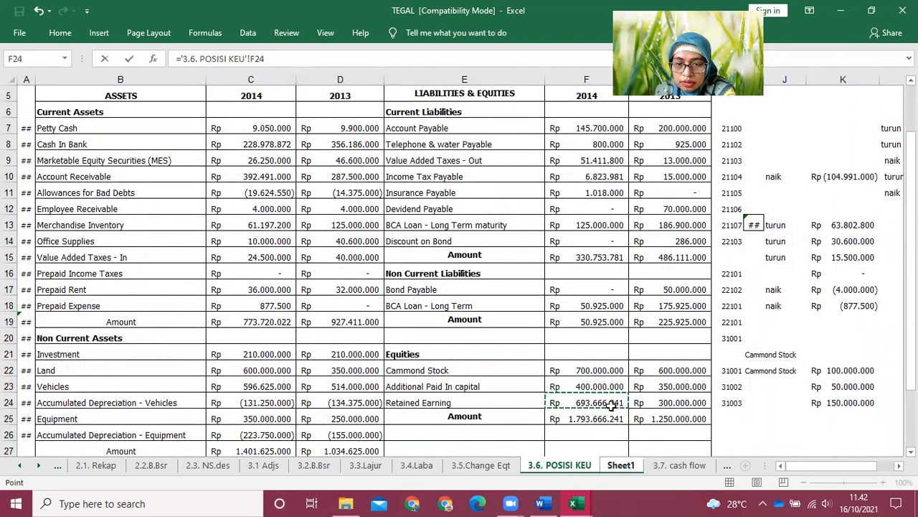
key("Return")
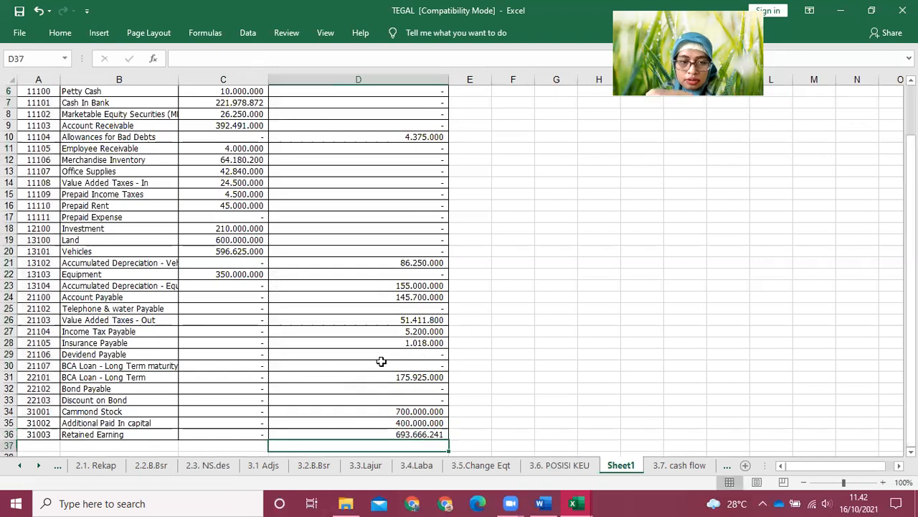
Total the debit column in C37 of Sheet1 with a SUM formula over C5:C36
scroll(338, 373, "down", 1)
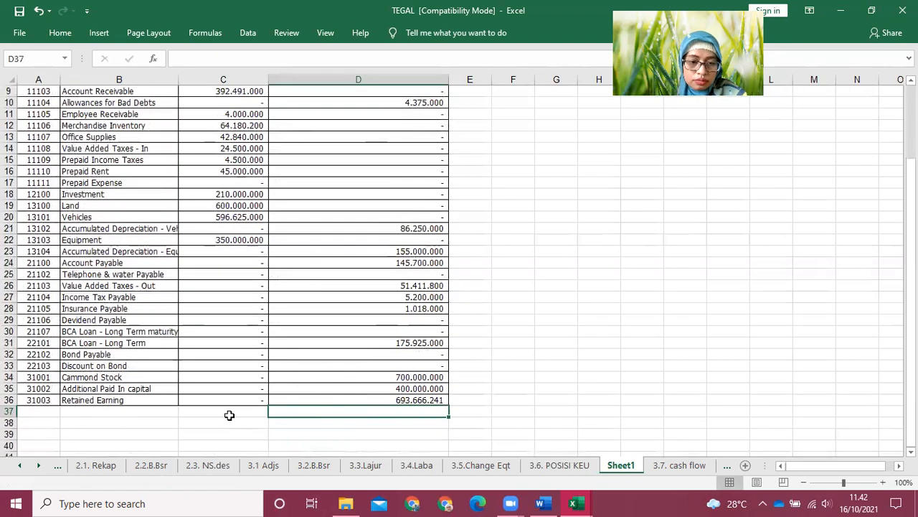
left_click(229, 414)
type("jUM")
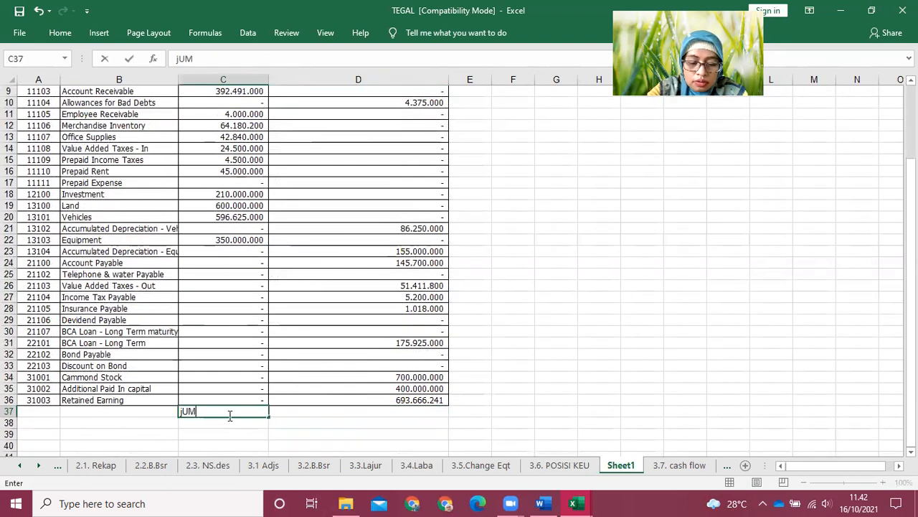
key("BackSpace")
key("BackSpace")
key("BackSpace")
key("BackSpace")
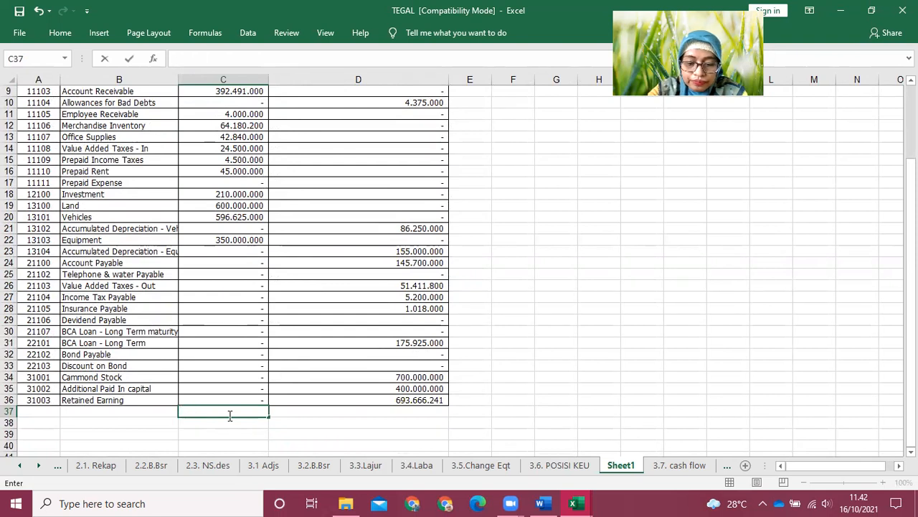
type("=SUM(")
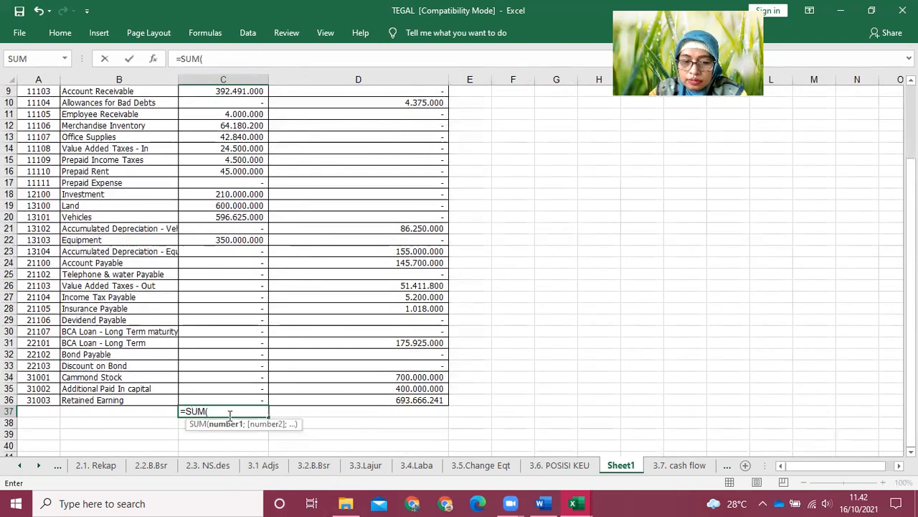
key("Up")
key("shift+Up")
key("shift+Up")
key("shift+Up")
key("shift+Up")
key("shift+Up")
key("shift+Up")
key("shift+Up")
key("shift+Up")
key("shift+Up")
key("shift+Up")
key("shift+Up")
key("shift+Up")
key("shift+Up")
key("shift+Up")
key("shift+Up")
key("shift+Up")
key("shift+Up")
key("shift+Up")
key("shift+Up")
key("shift+Up")
key("shift+Up")
key("shift+Up")
key("shift+Up")
key("shift+Up")
key("shift+Up")
key("shift+Up")
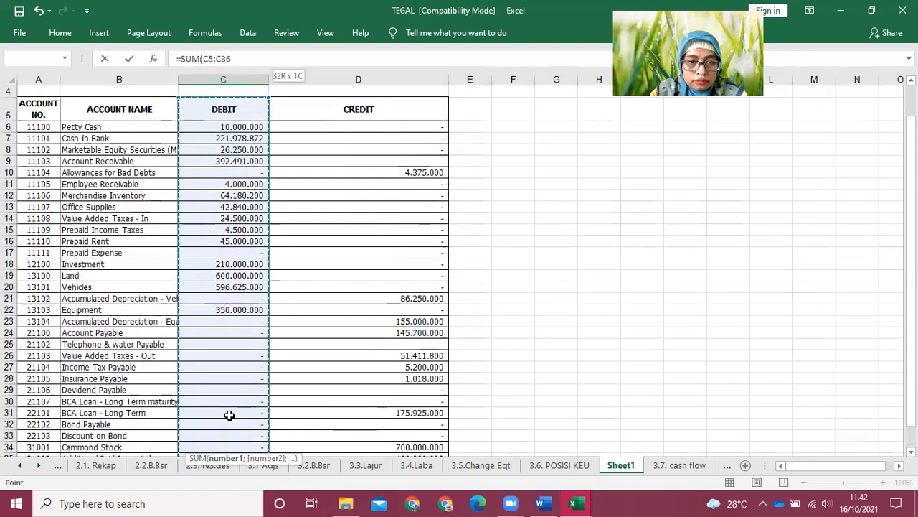
key("Return")
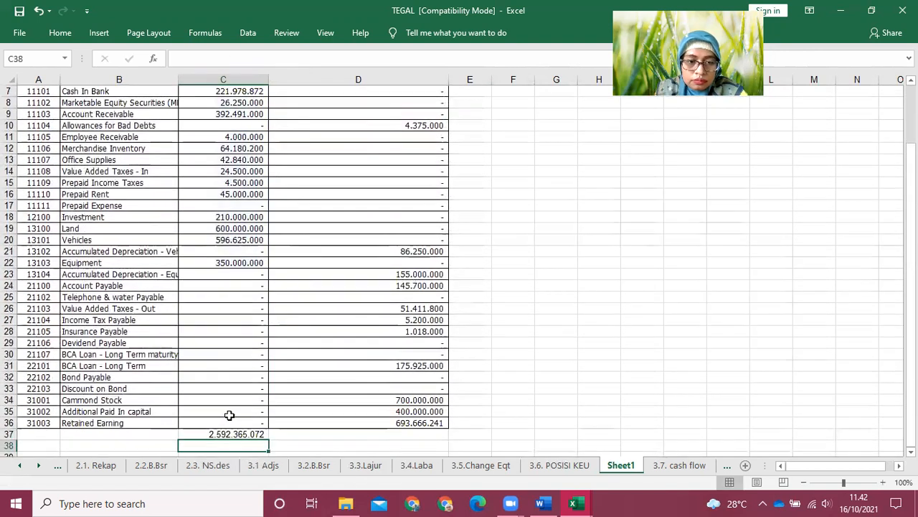
Copy the debit total formula from C37 across to D37 to total the credit column
left_click(264, 434)
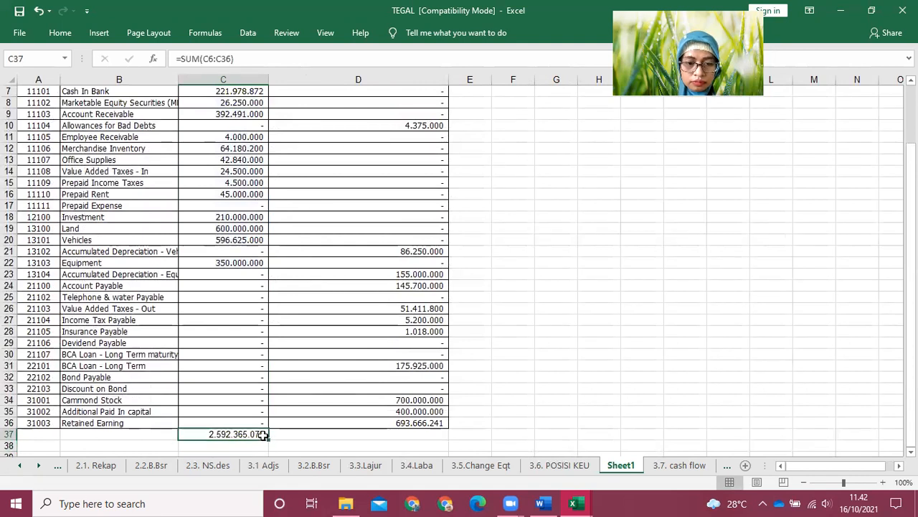
left_click_drag(267, 443, 431, 434)
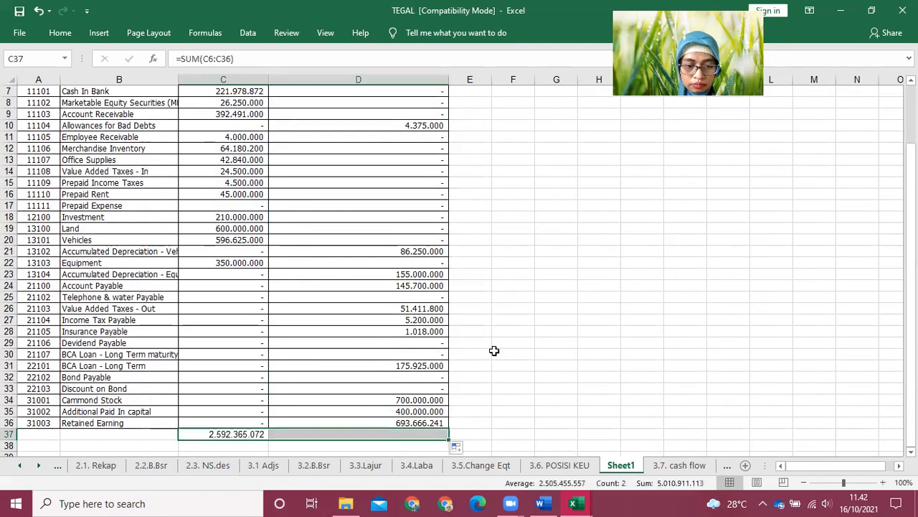
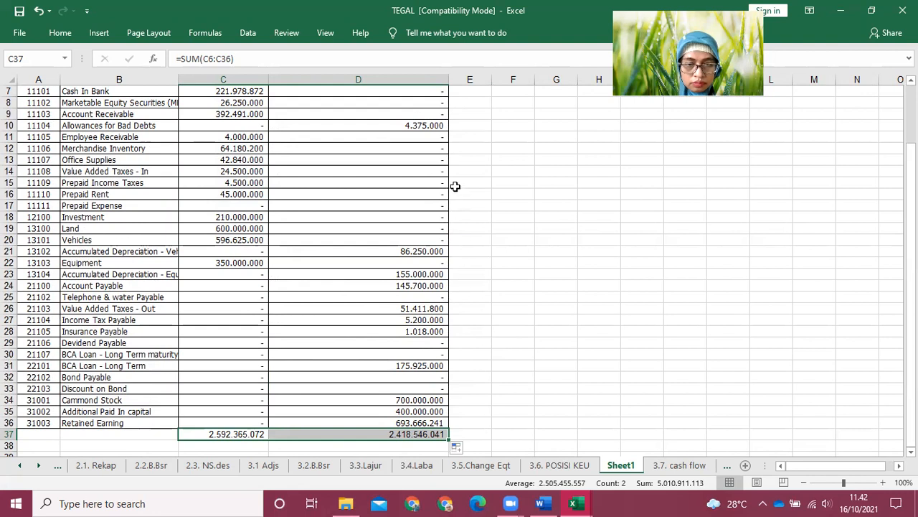
Narrow the credit column D and autofit column B to the full account names
scroll(452, 154, "up", 2)
left_click_drag(449, 74, 373, 100)
left_click(366, 81)
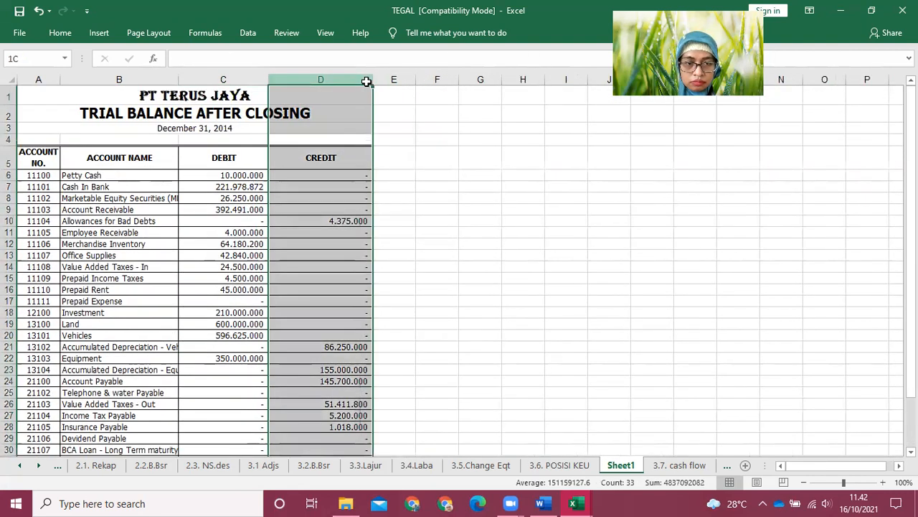
left_click_drag(371, 79, 348, 80)
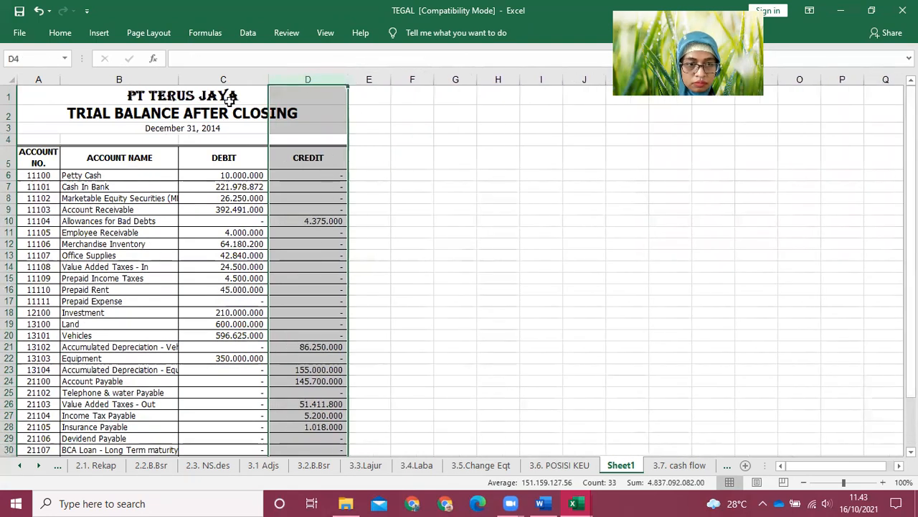
double_click(177, 76)
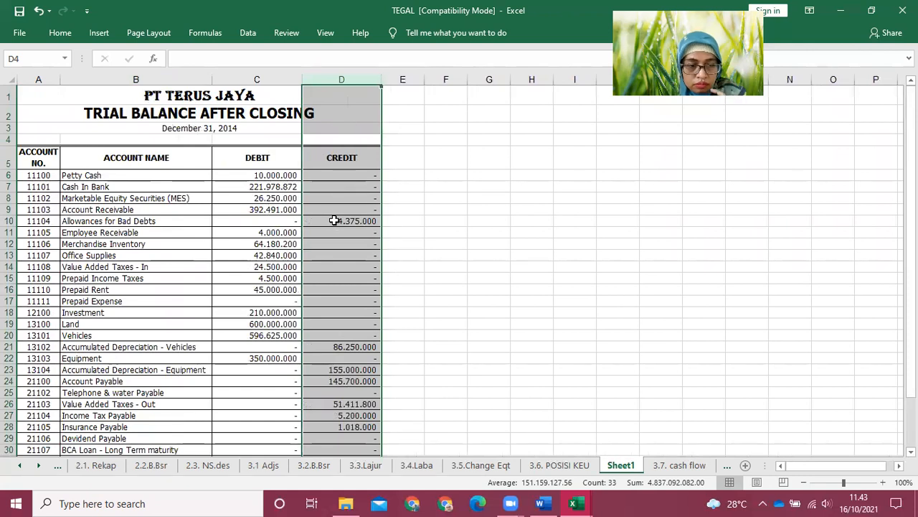
Link the Allowances for Bad Debts credit in D10 to its 2014 amount in C11 of 3.6. POSISI KEU
left_click(357, 220)
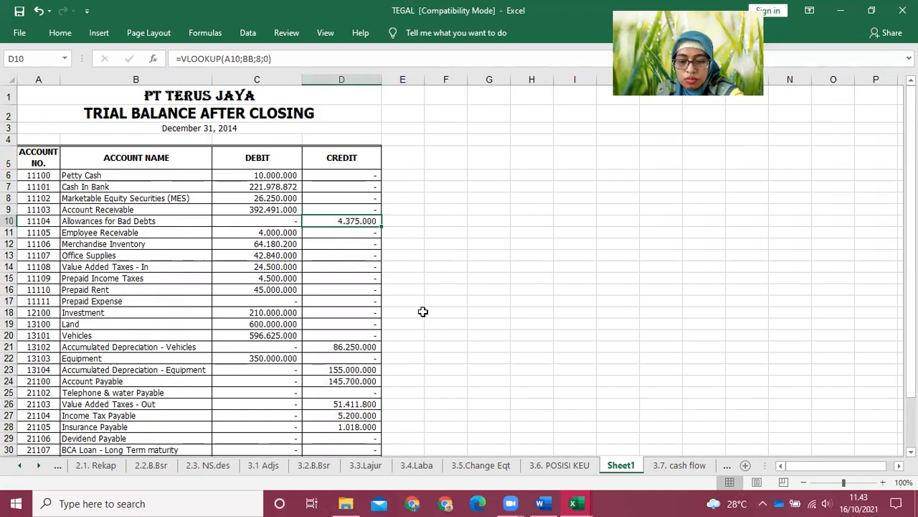
type("=")
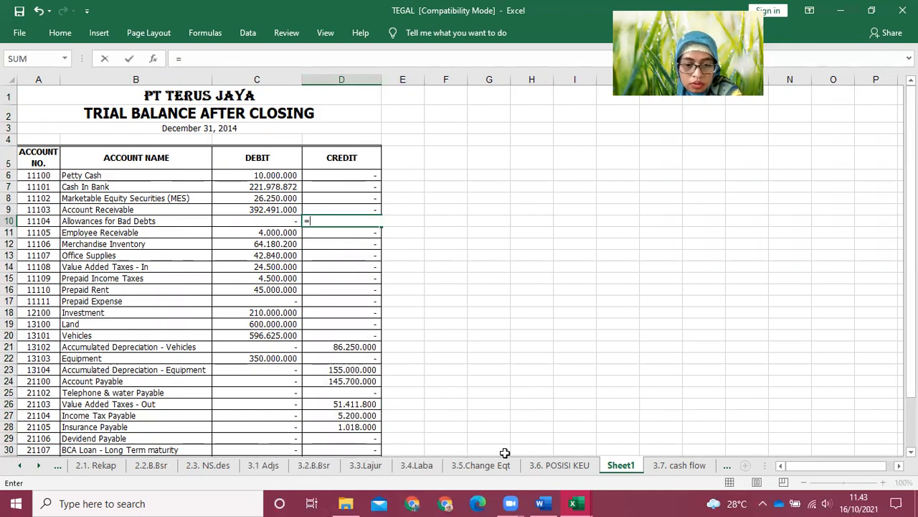
left_click(545, 466)
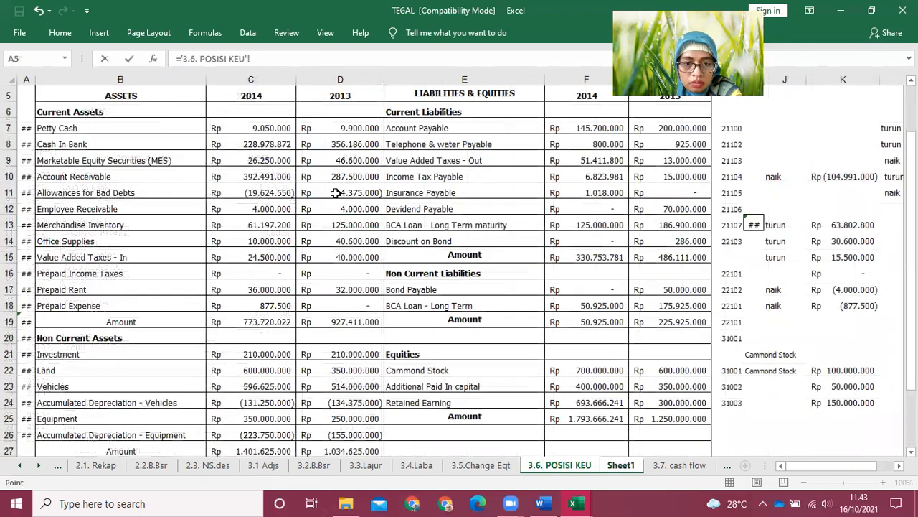
left_click(265, 193)
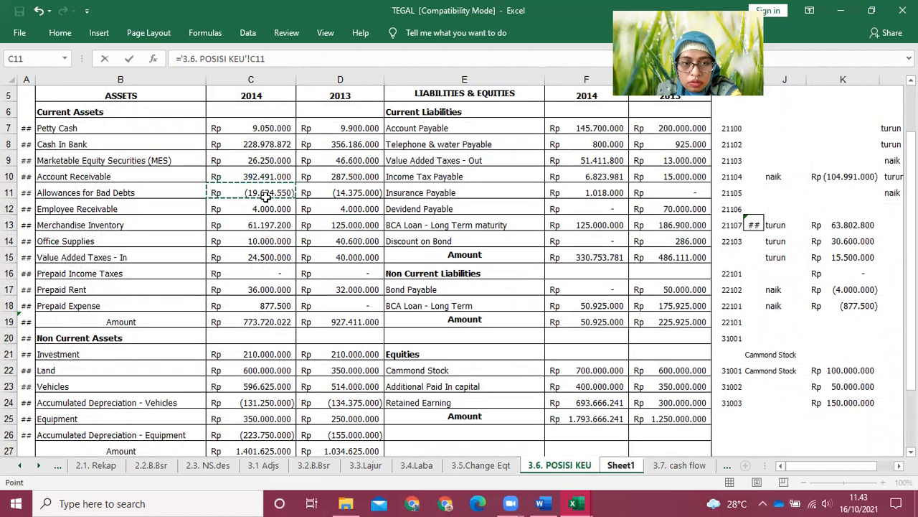
key("Return")
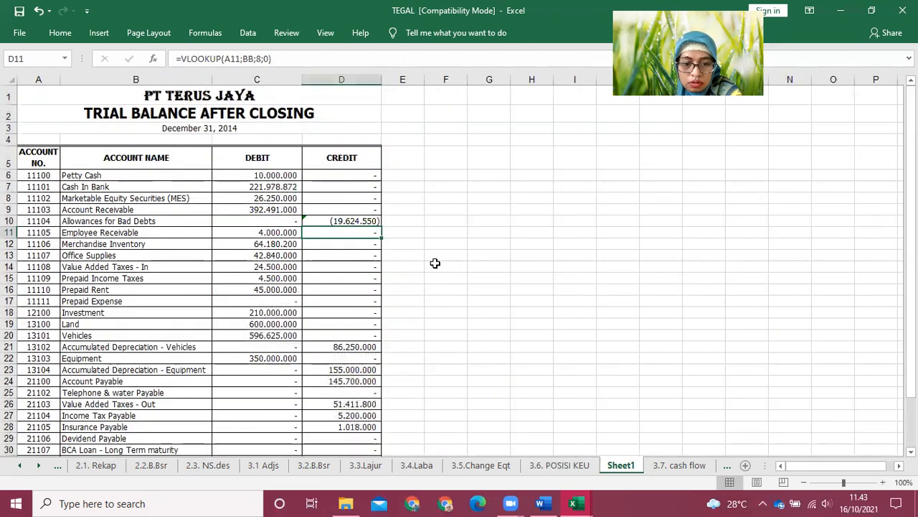
scroll(444, 265, "down", 5)
scroll(430, 263, "up", 5)
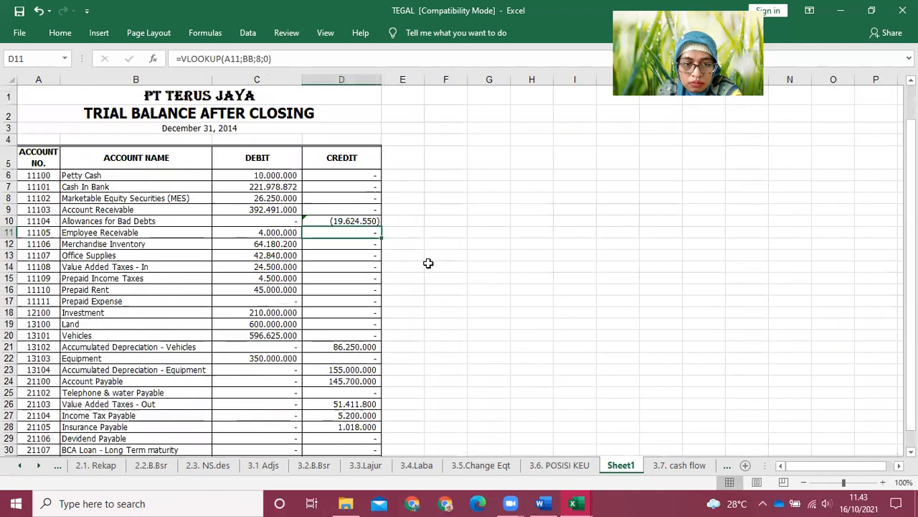
Link the Petty Cash debit in C6 to C7 of 3.6. POSISI KEU and fill the link down to Account Receivable in C9
left_click(277, 177)
type("=")
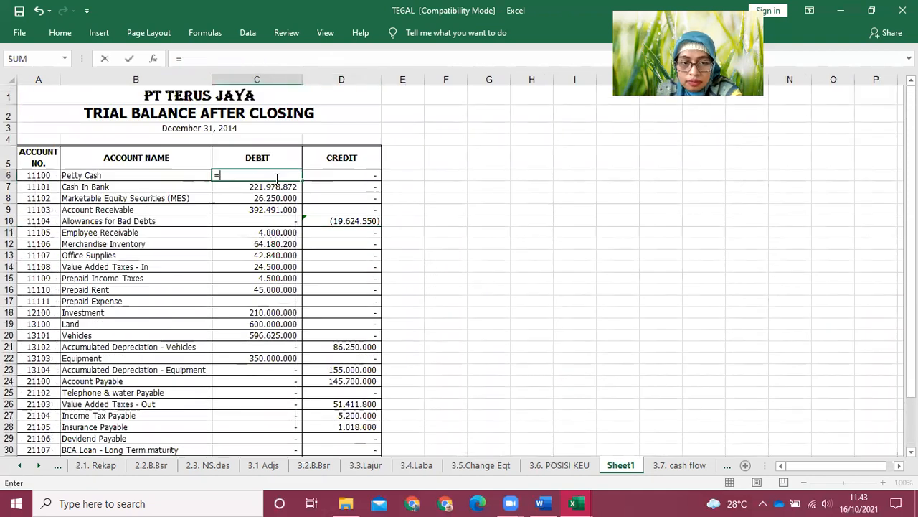
left_click(532, 469)
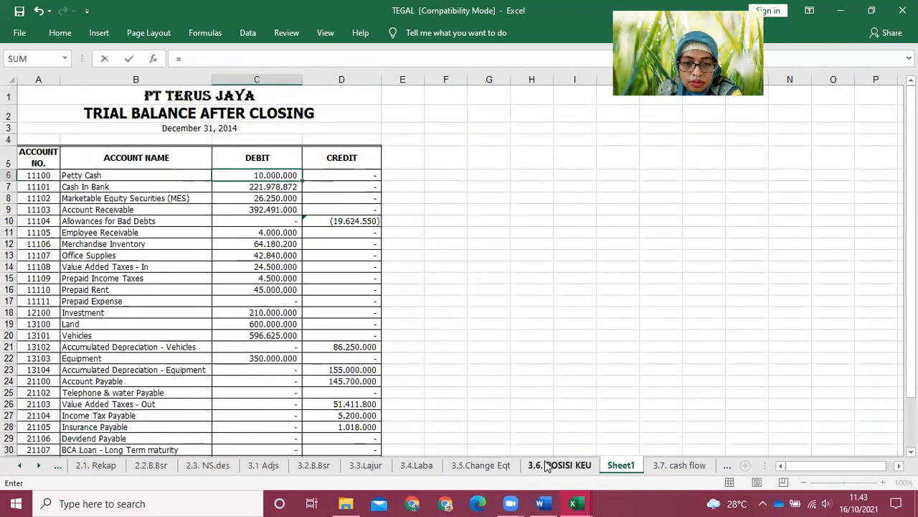
left_click(277, 128)
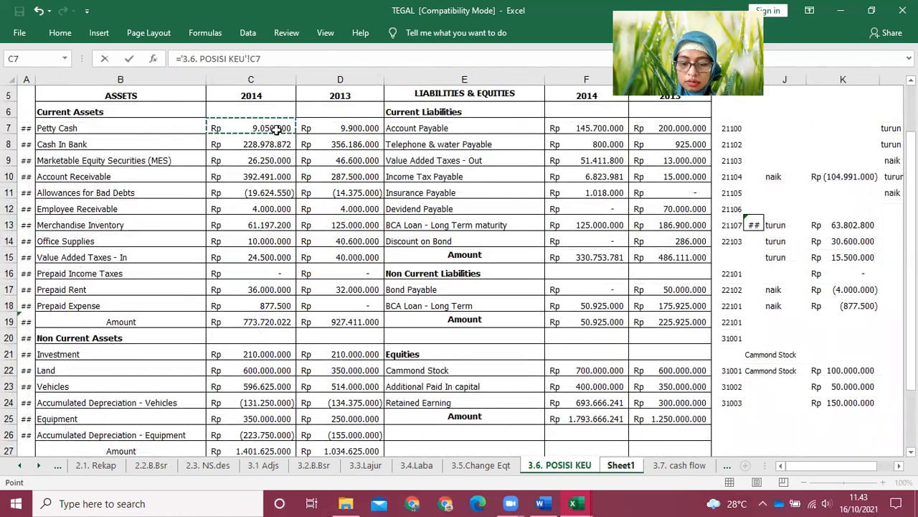
key("Return")
left_click(273, 178)
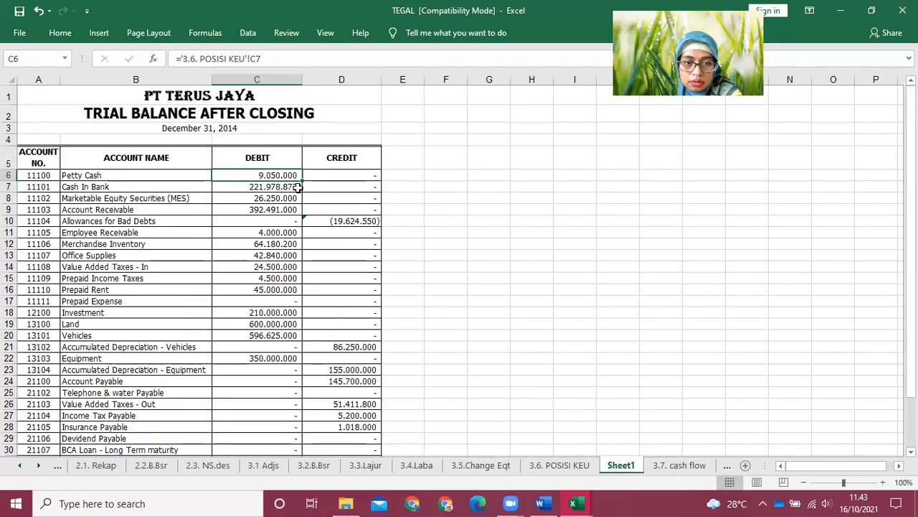
left_click_drag(305, 182, 299, 218)
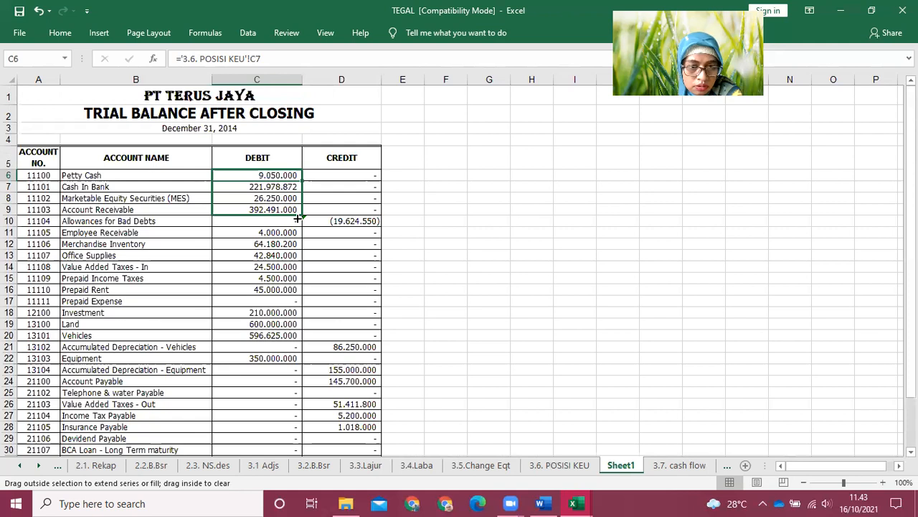
left_click_drag(299, 219, 299, 219)
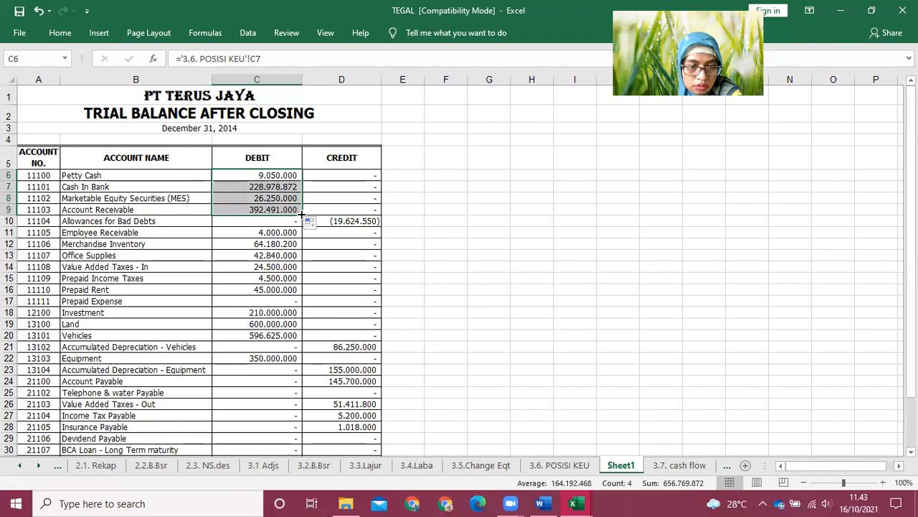
Link the Employee Receivable debit in C11 to its 2014 amount in C12 of 3.6. POSISI KEU
scroll(260, 290, "down", 6)
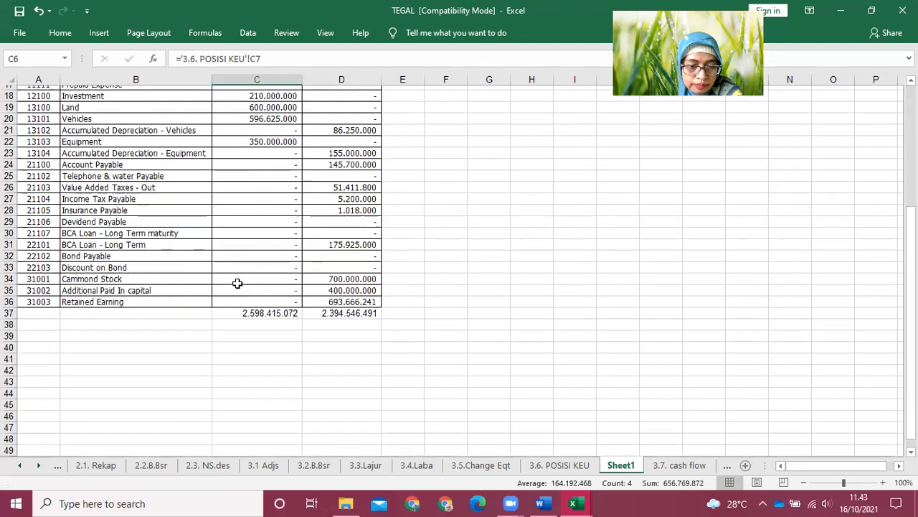
scroll(237, 283, "up", 5)
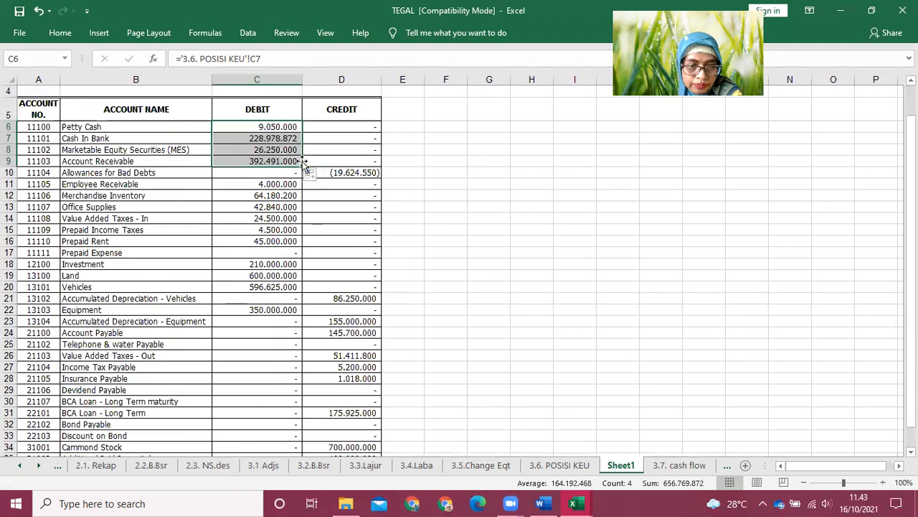
left_click(279, 185)
type("=")
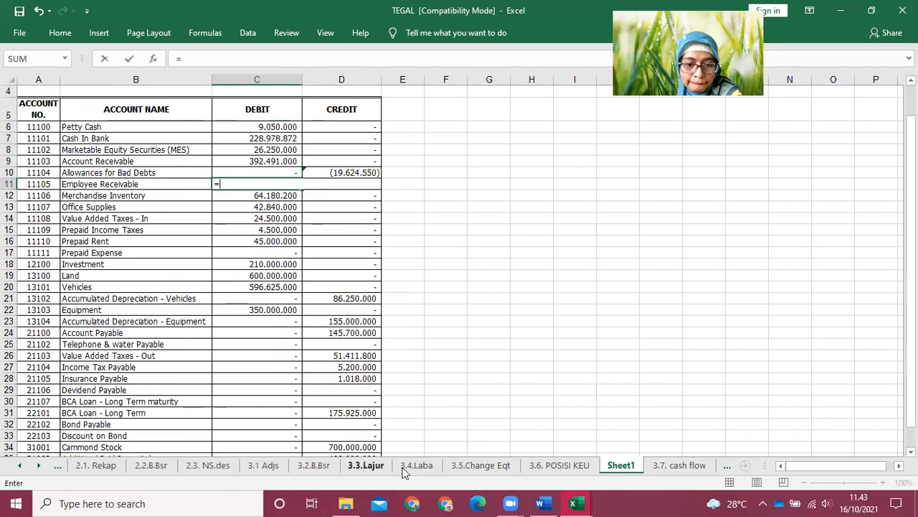
left_click(560, 465)
left_click(259, 208)
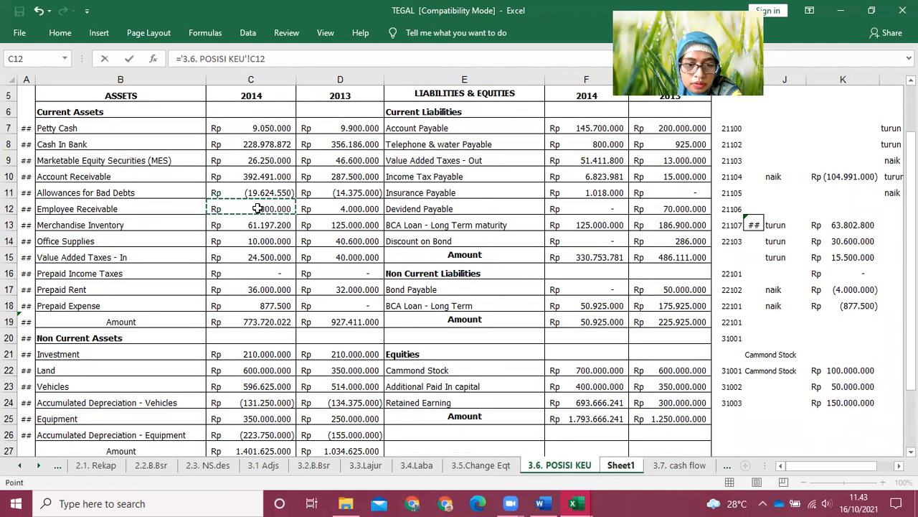
key("Return")
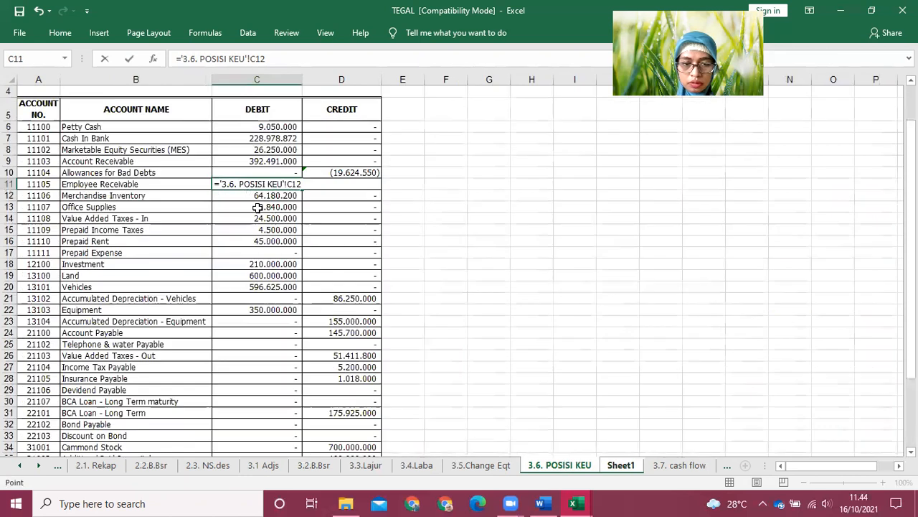
Fill the Employee Receivable link from C11 down to Prepaid Rent in C16
left_click(285, 183)
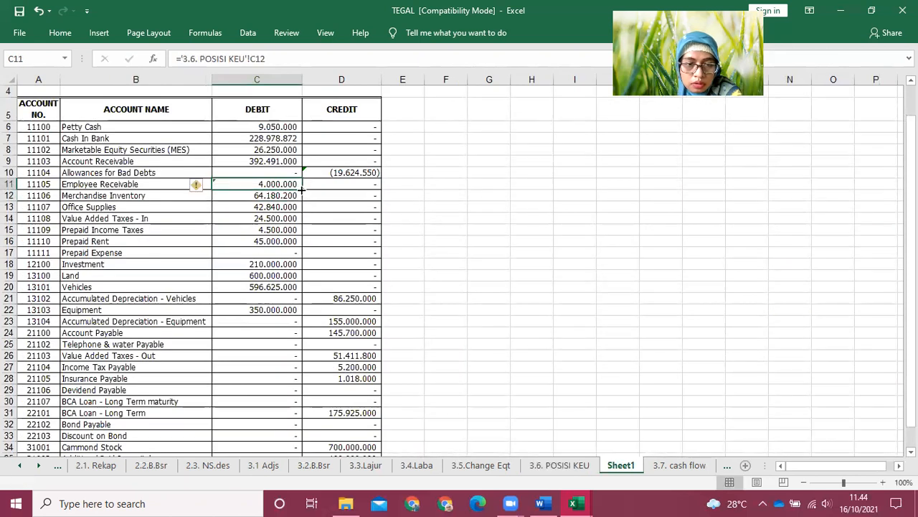
left_click(305, 191)
left_click(278, 184)
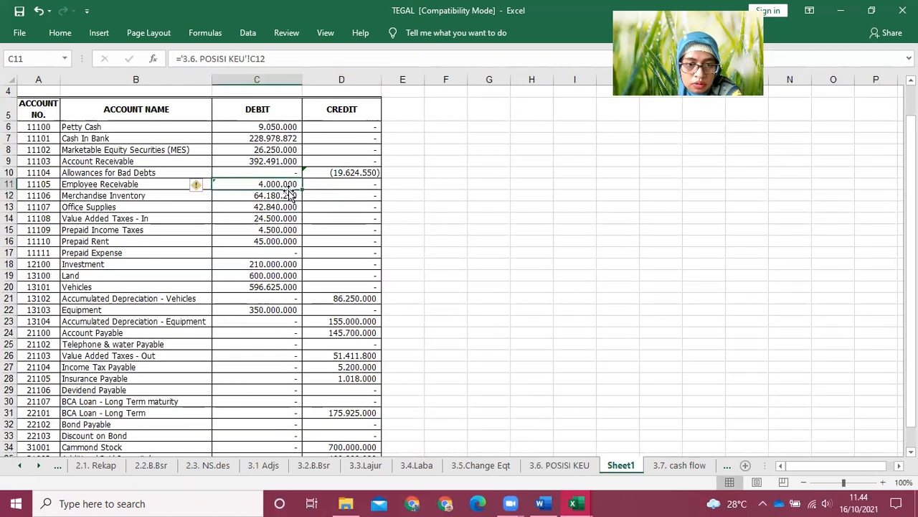
left_click_drag(297, 190, 284, 244)
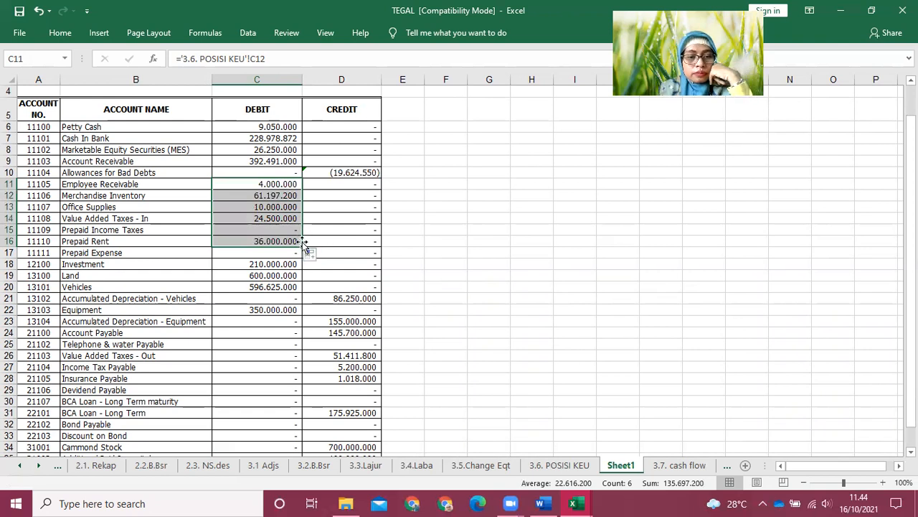
Link the Investment debit in C18 to its 2014 amount in C21 of 3.6. POSISI KEU
left_click(259, 265)
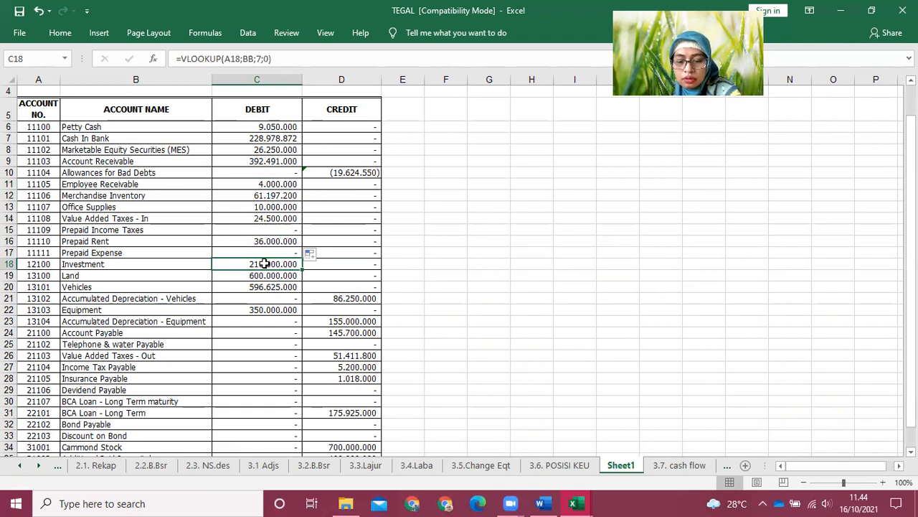
type("=")
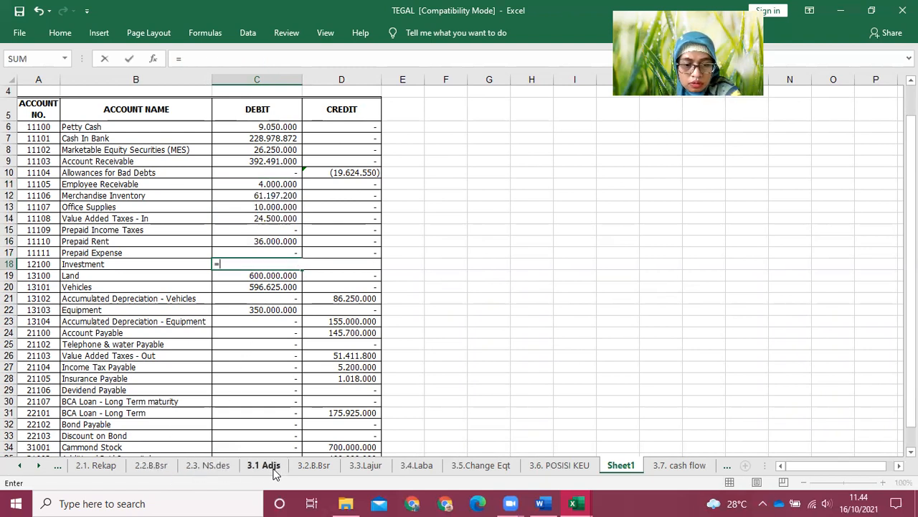
left_click(549, 466)
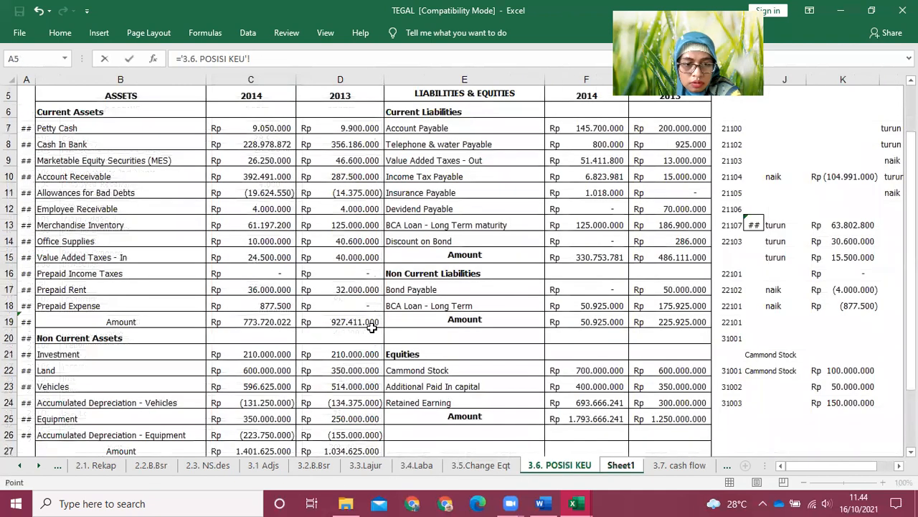
left_click(240, 357)
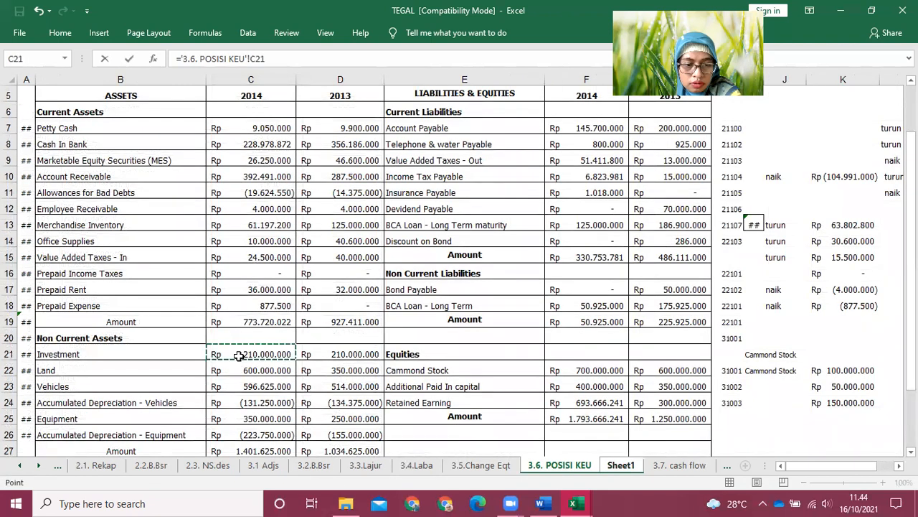
key("Return")
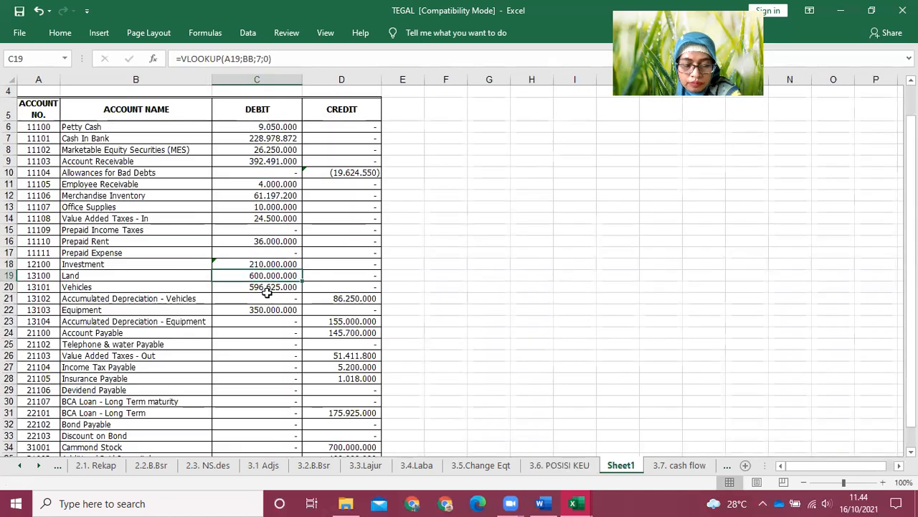
Link the Land debit in C19 to its 2014 amount in C22 of 3.6. POSISI KEU
type("=")
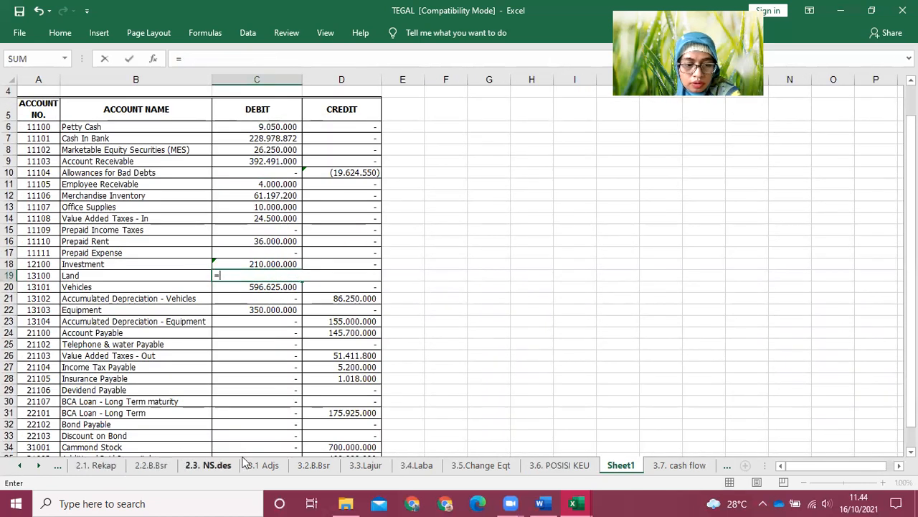
left_click(542, 466)
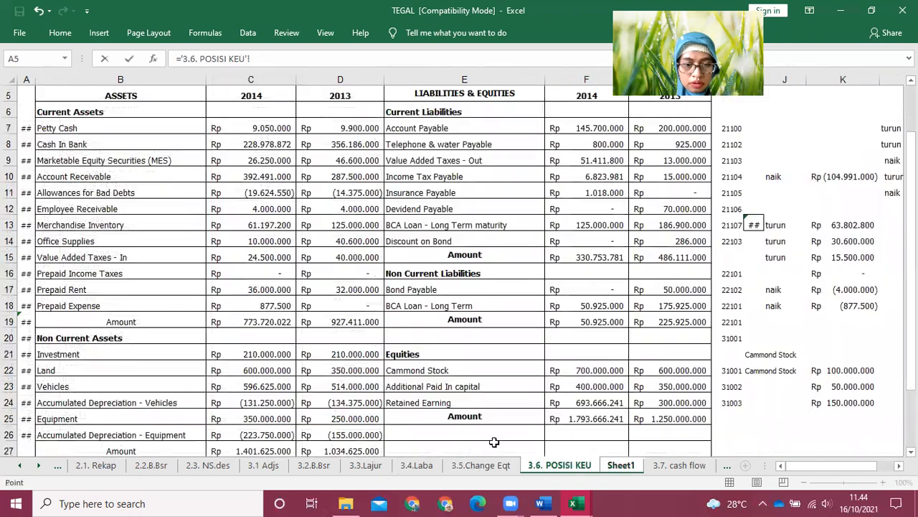
left_click(252, 370)
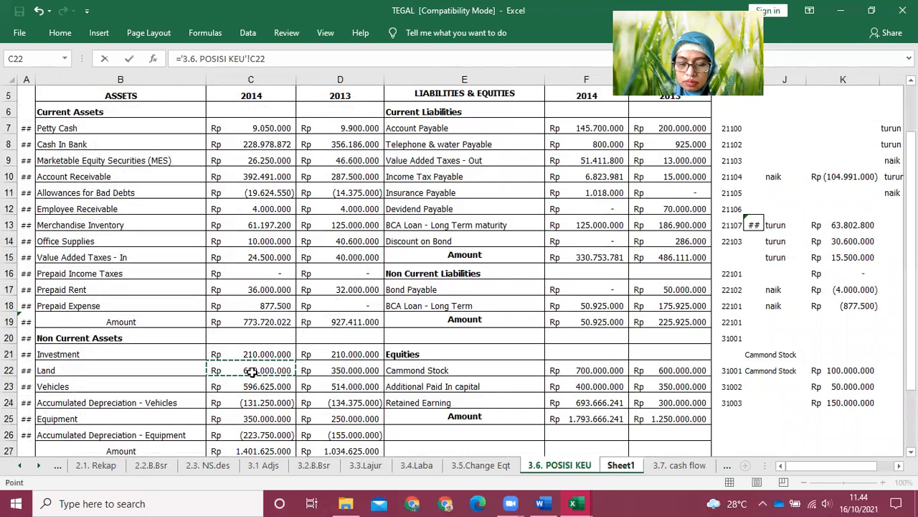
key("Return")
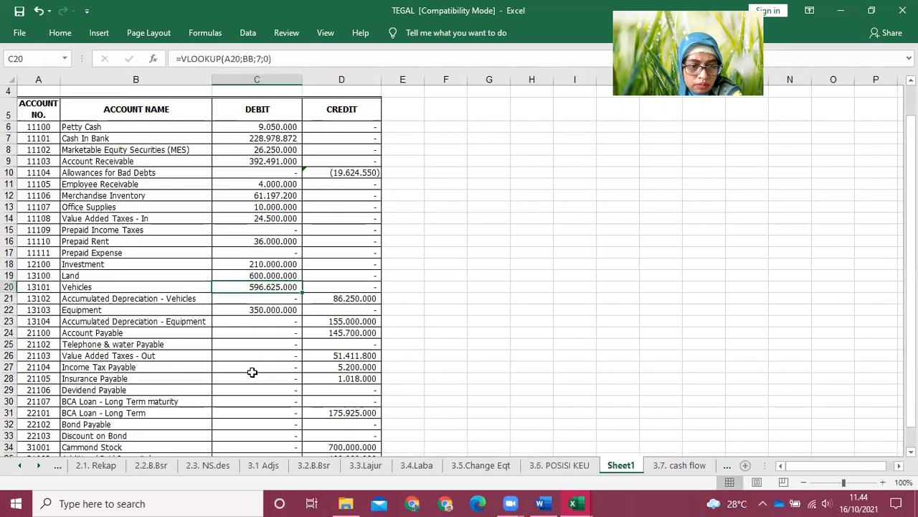
Link the Vehicles debit in C20 to its 2014 amount in C23 of 3.6. POSISI KEU
type("=")
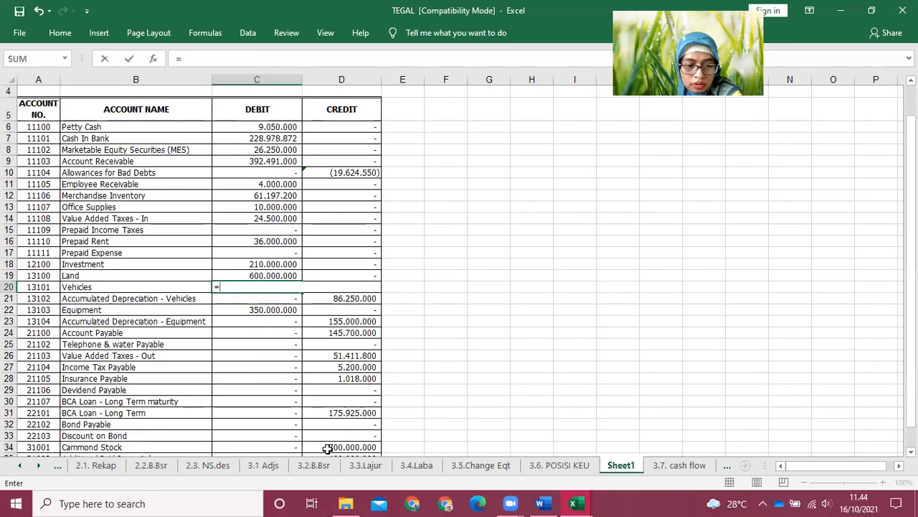
left_click(558, 467)
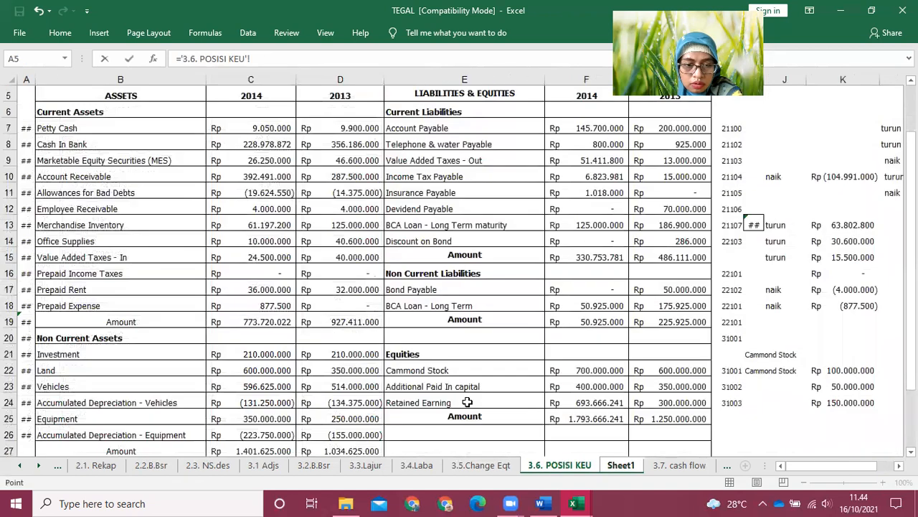
left_click(272, 385)
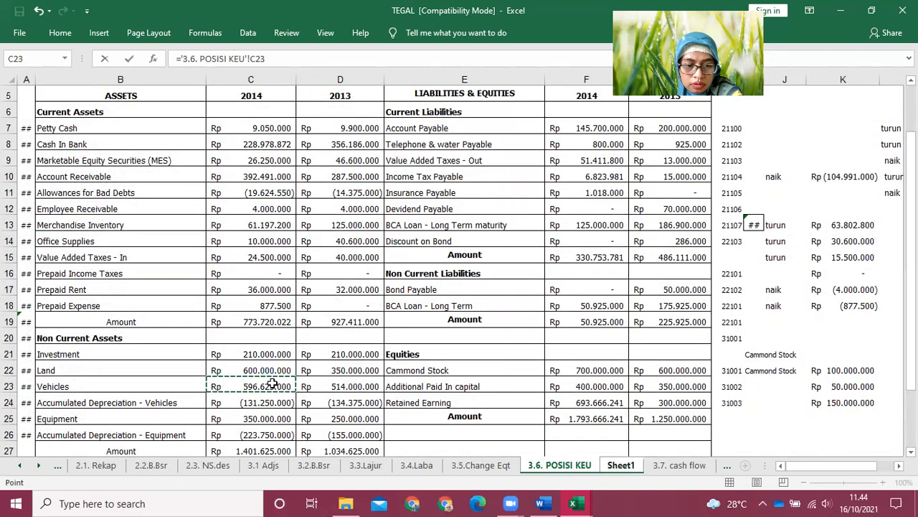
key("Return")
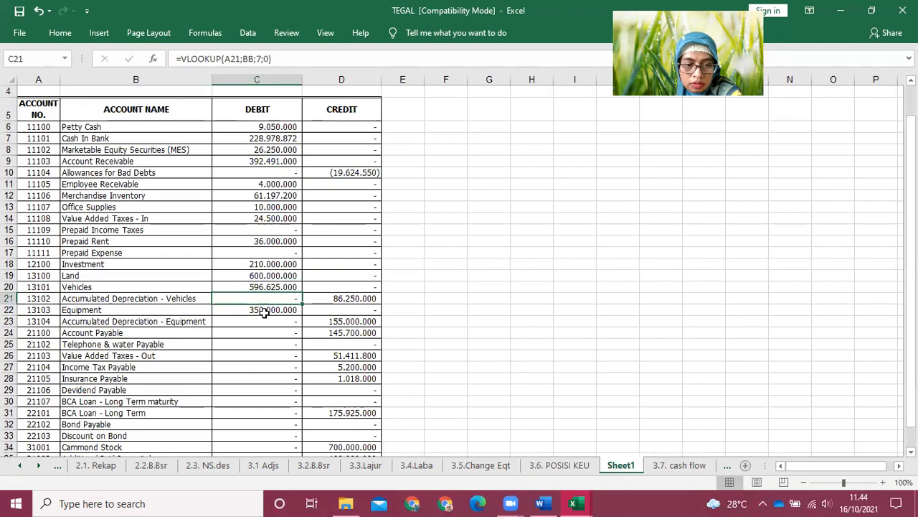
Link the Equipment debit in C22 to its 2014 amount in C25 of 3.6. POSISI KEU
left_click(264, 309)
type("=")
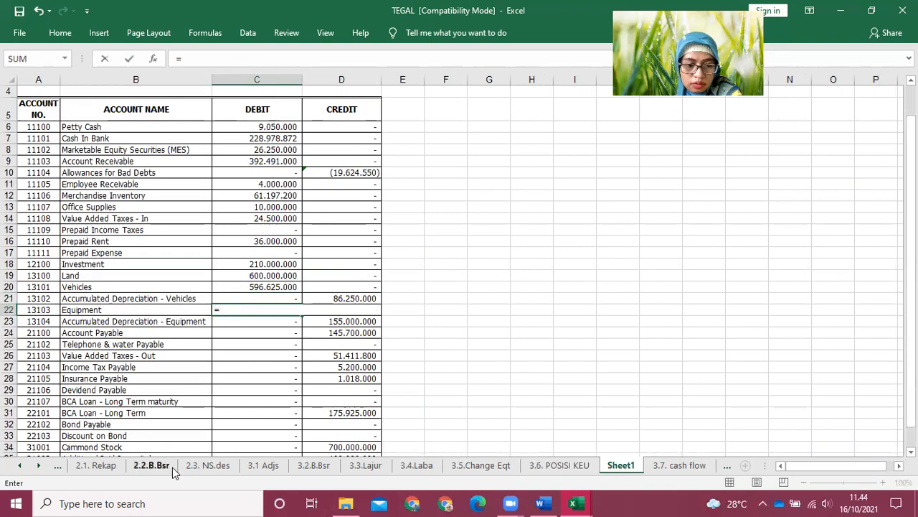
left_click(549, 466)
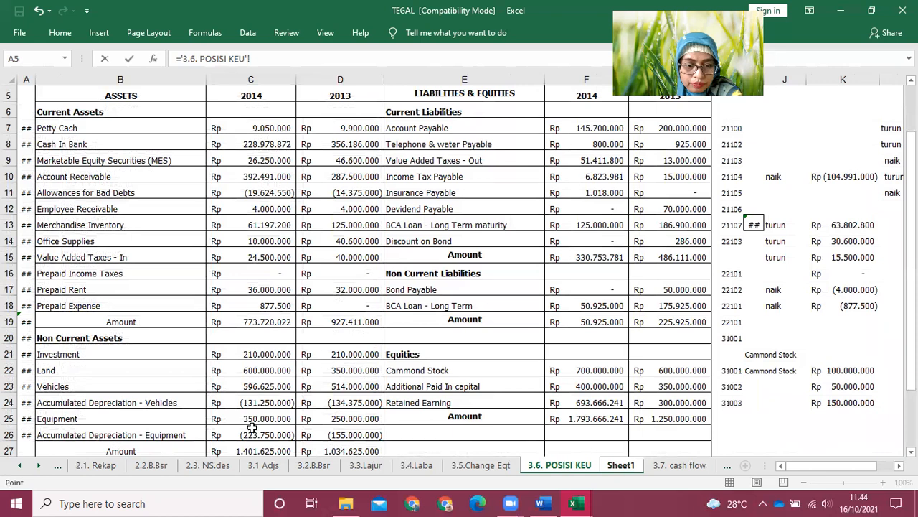
left_click(256, 417)
key("Return")
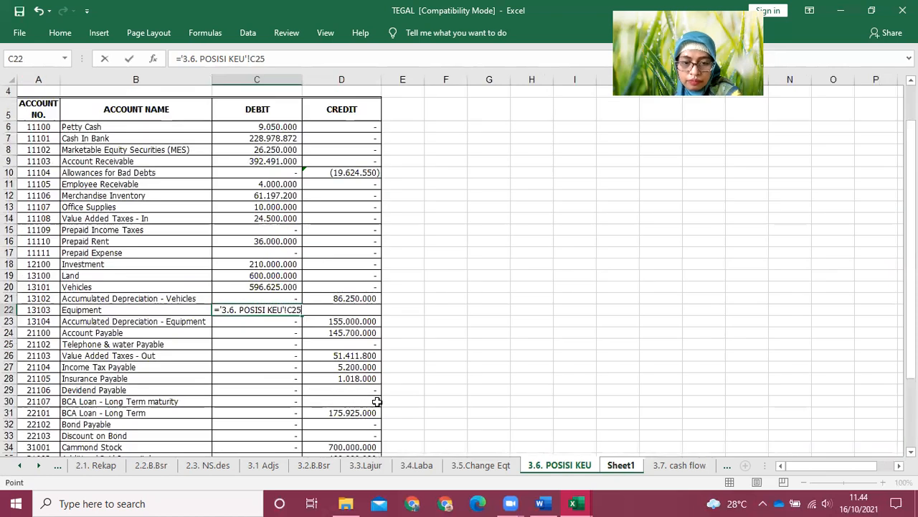
left_click(415, 389)
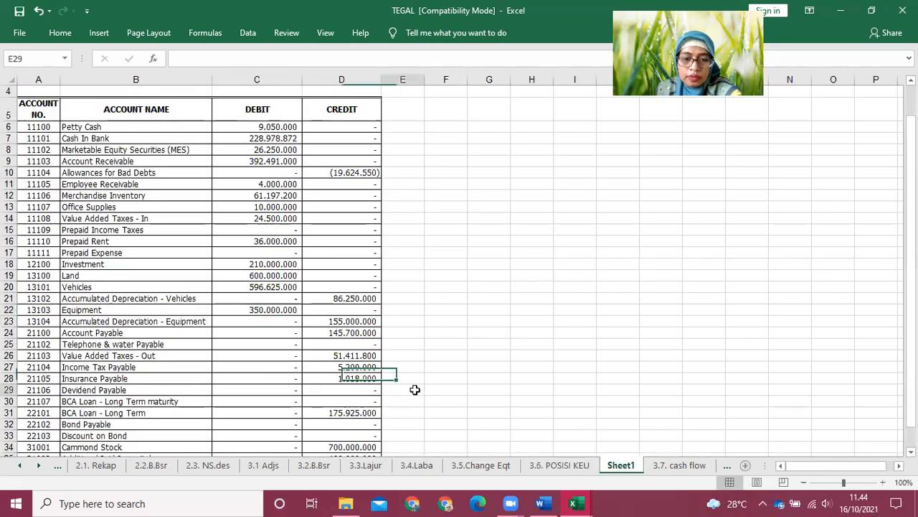
Add a minus sign to the Allowances for Bad Debts link in D10 to reverse its sign
left_click(332, 173)
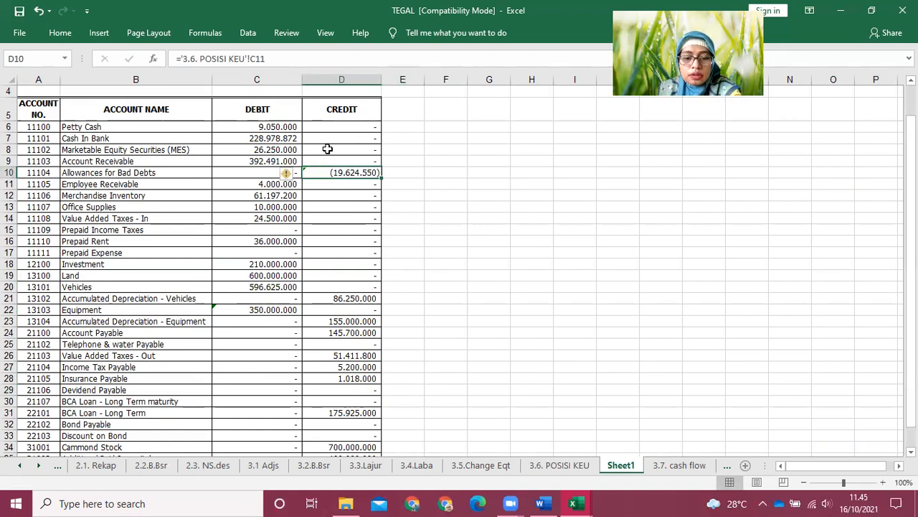
left_click(181, 59)
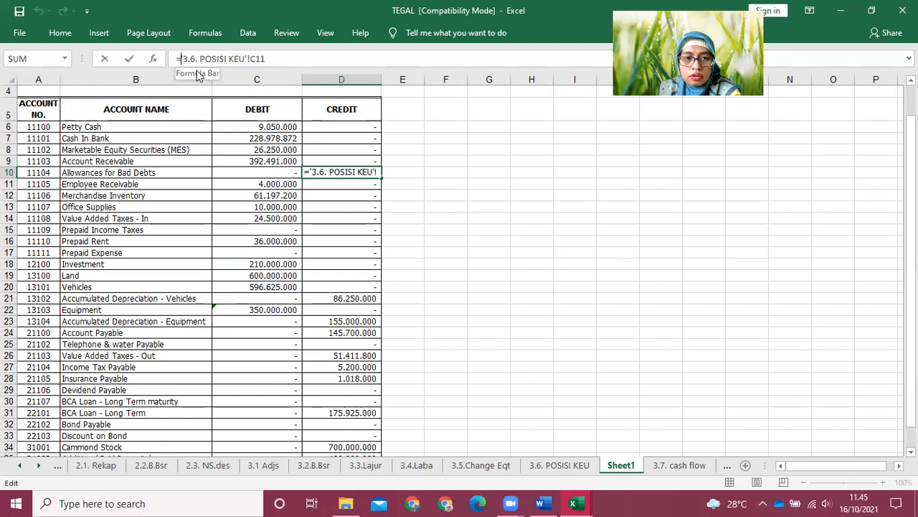
type("-")
key("Return")
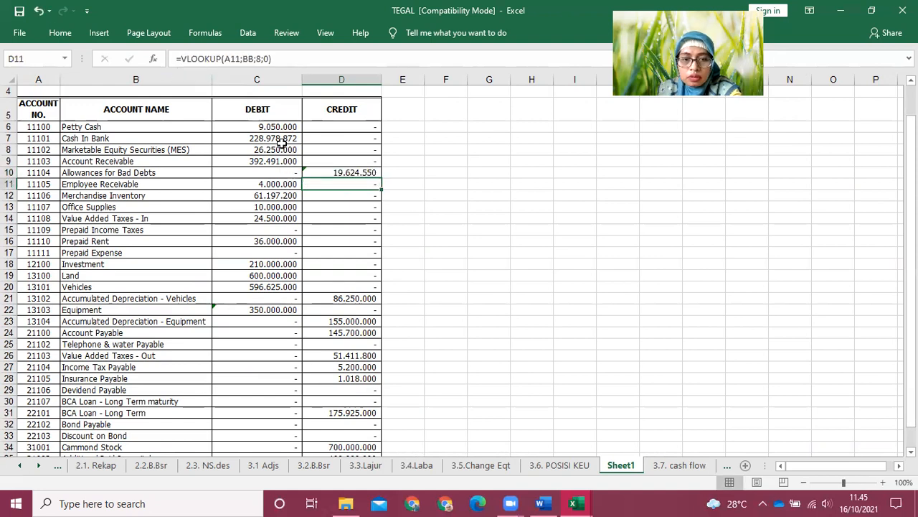
Link the Accumulated Depreciation - Vehicles credit in D21 to the negated 2013 amount in D24 of 3.6. POSISI KEU
scroll(369, 305, "down", 4)
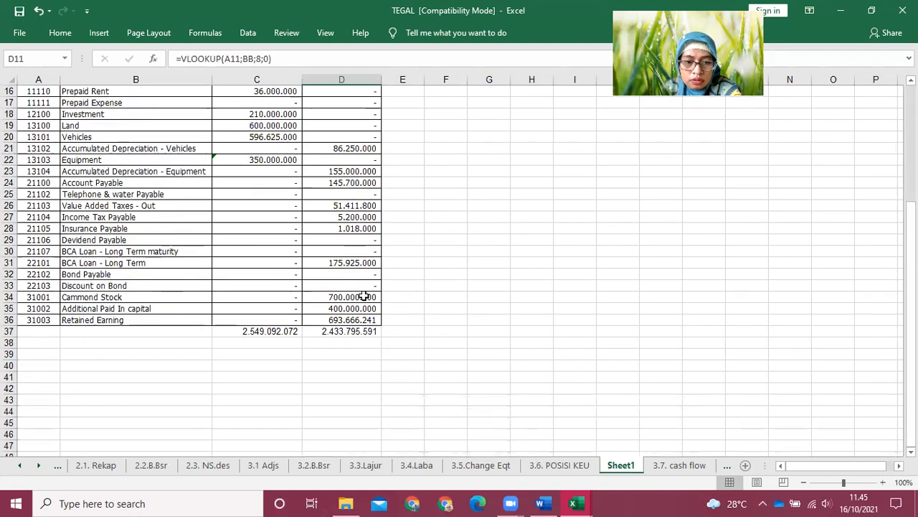
scroll(363, 290, "up", 3)
scroll(359, 285, "up", 2)
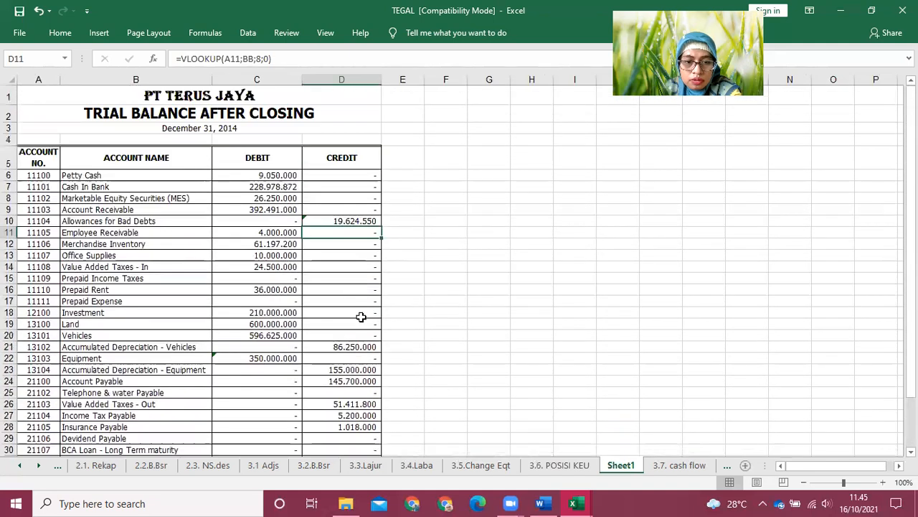
left_click(341, 348)
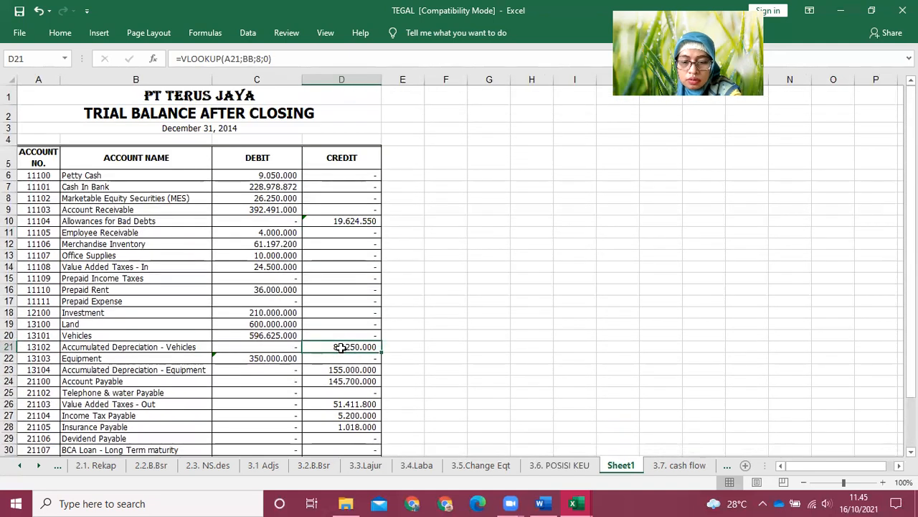
type("=-")
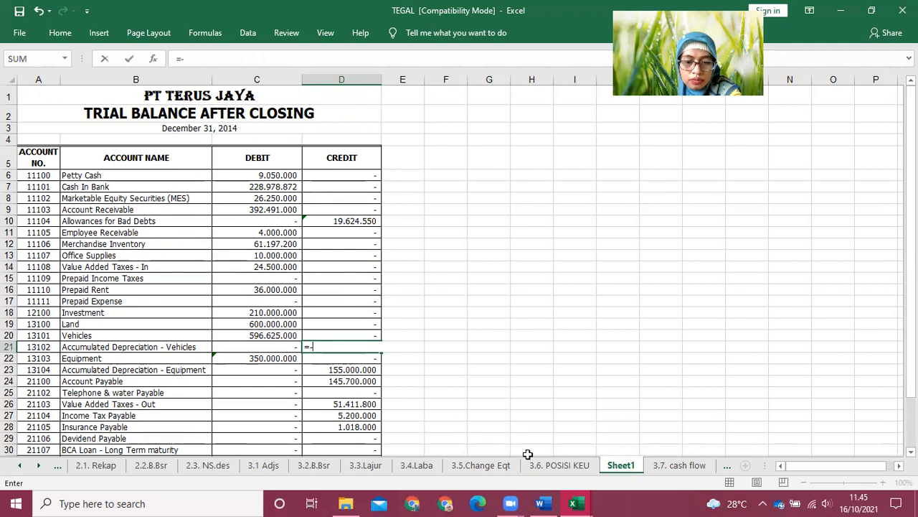
left_click(559, 465)
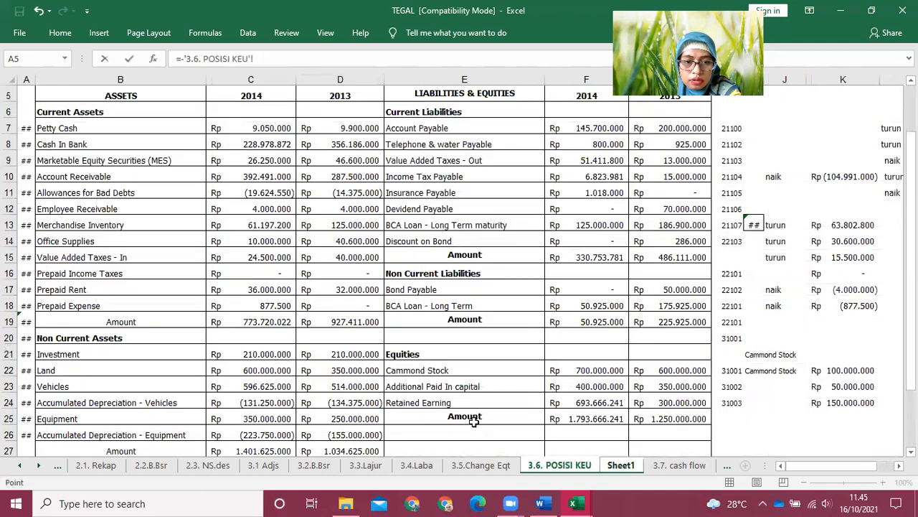
left_click(341, 402)
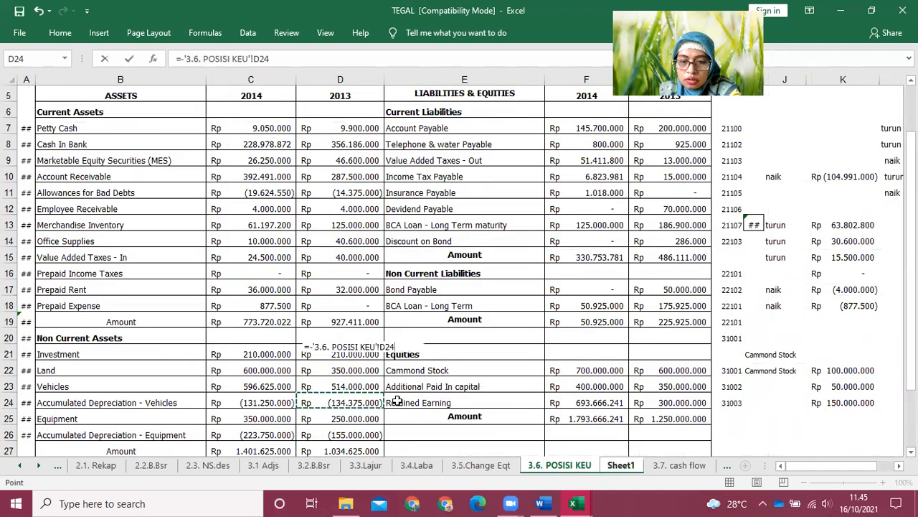
key("Return")
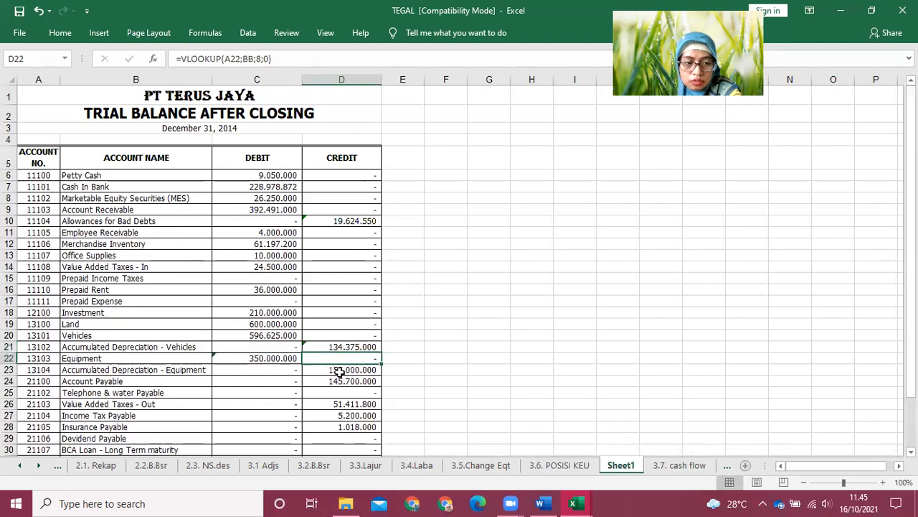
Link the Accumulated Depreciation - Equipment credit in D23 to E23 of 2.3. NS.des, without a minus sign
left_click(340, 371)
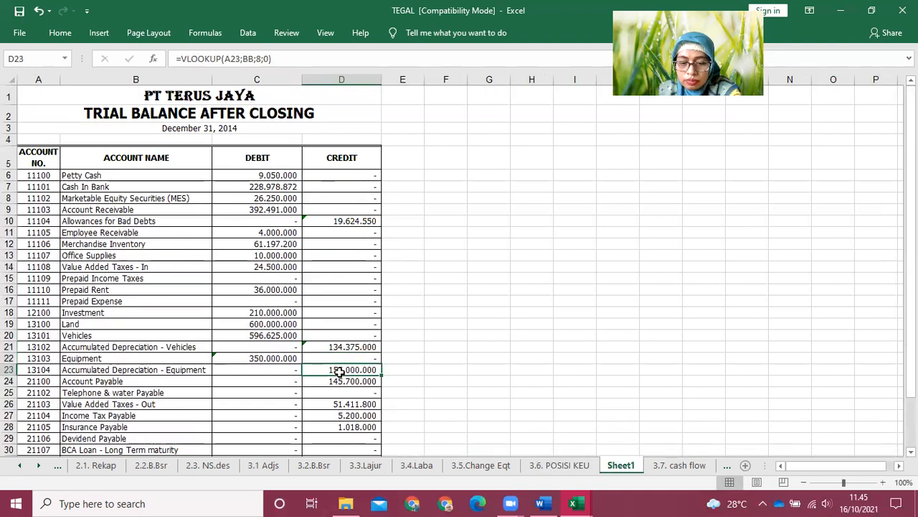
type("=-")
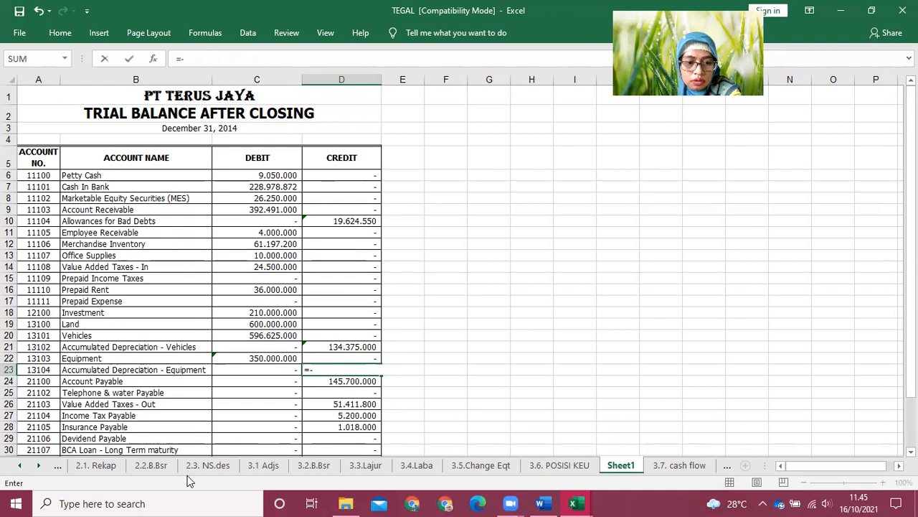
left_click(227, 470)
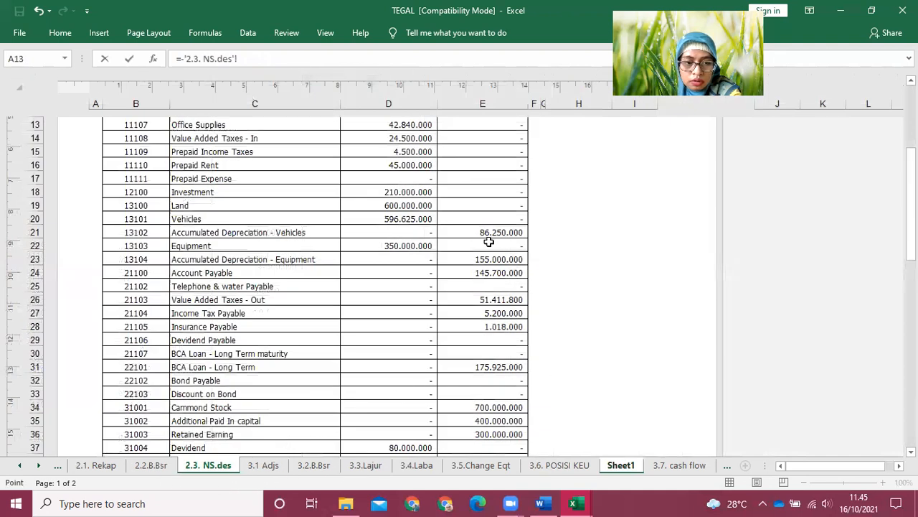
left_click(473, 260)
key("Return")
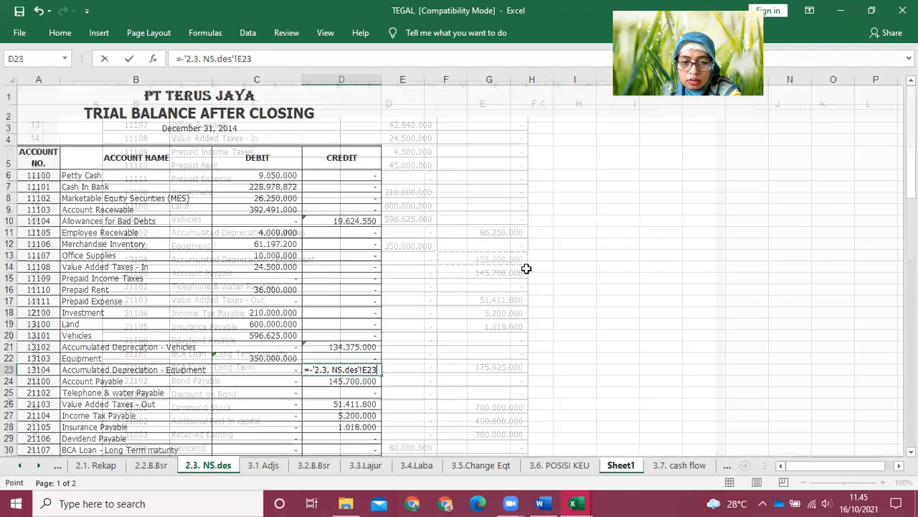
left_click(372, 372)
left_click(185, 58)
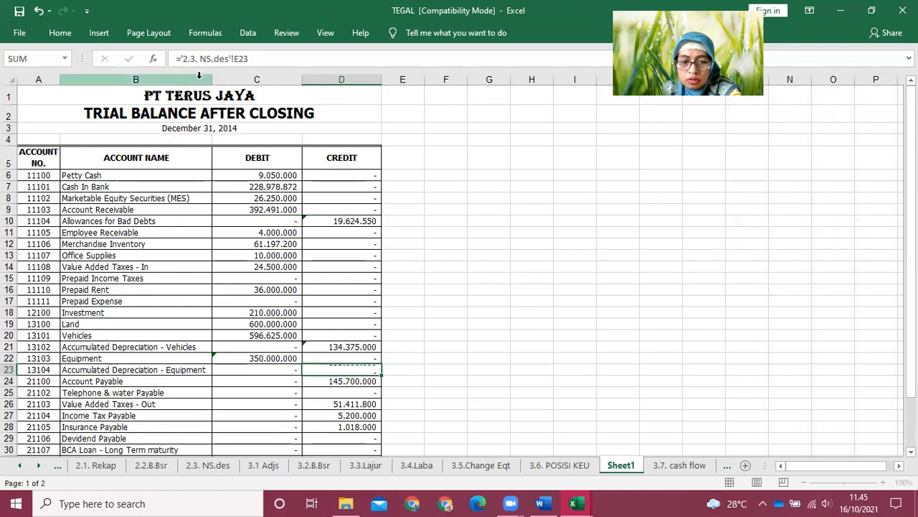
key("Return")
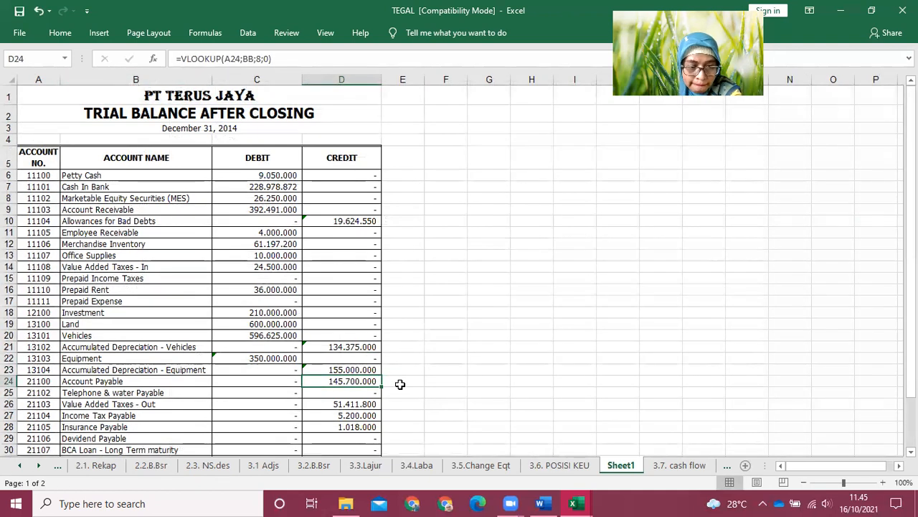
Link the Account Payable credit in D24 to F7 of 3.6. POSISI KEU and fill it down to BCA Loan - Long Term maturity in D30
scroll(398, 380, "down", 1)
type("=")
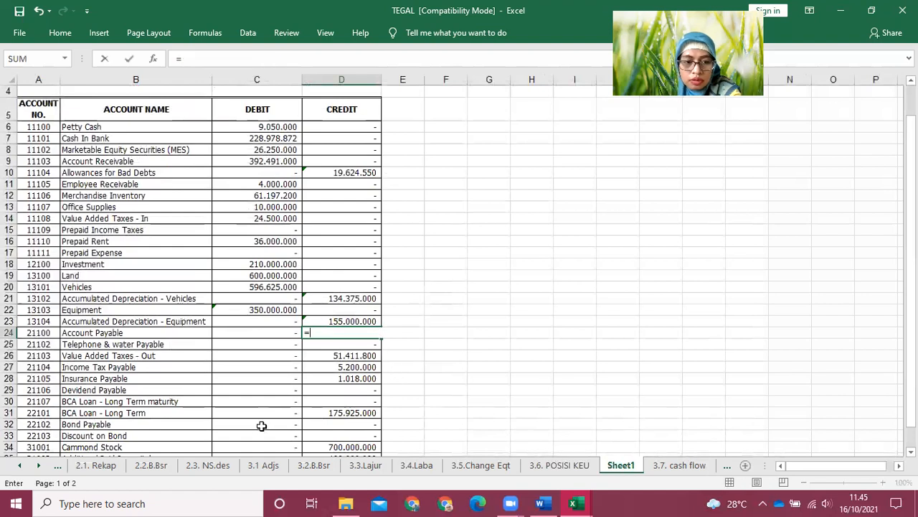
left_click(208, 465)
left_click(481, 465)
left_click(558, 466)
left_click(610, 126)
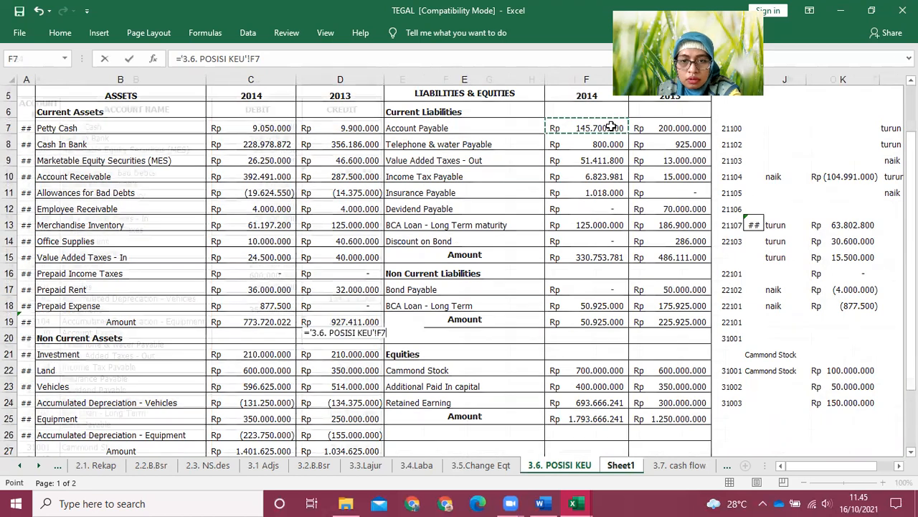
key("Return")
left_click(379, 332)
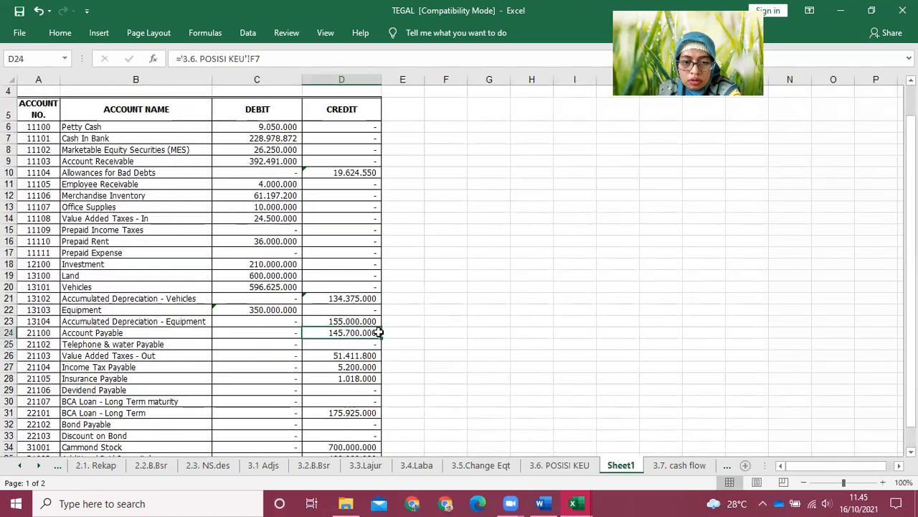
left_click_drag(381, 338, 375, 404)
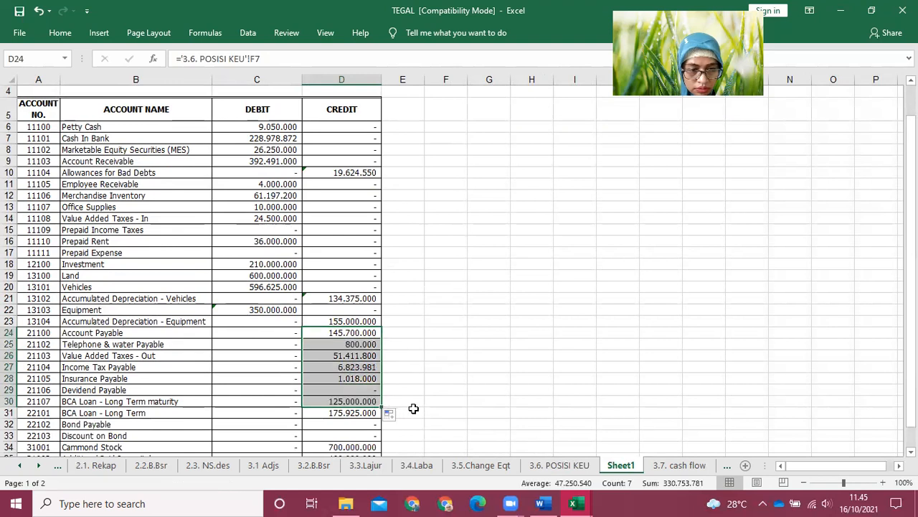
Link the BCA Loan - Long Term credit in D31 to its 2014 amount in F18 of 3.6. POSISI KEU
left_click(361, 412)
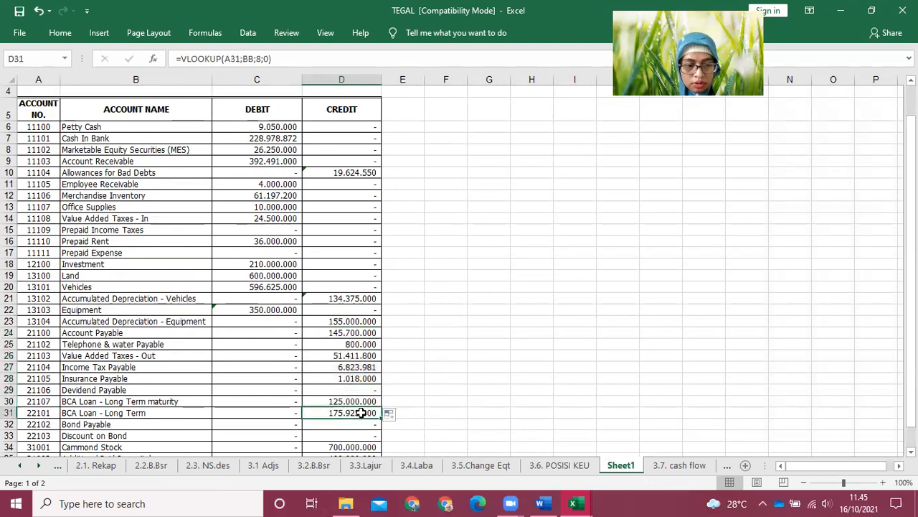
type("=")
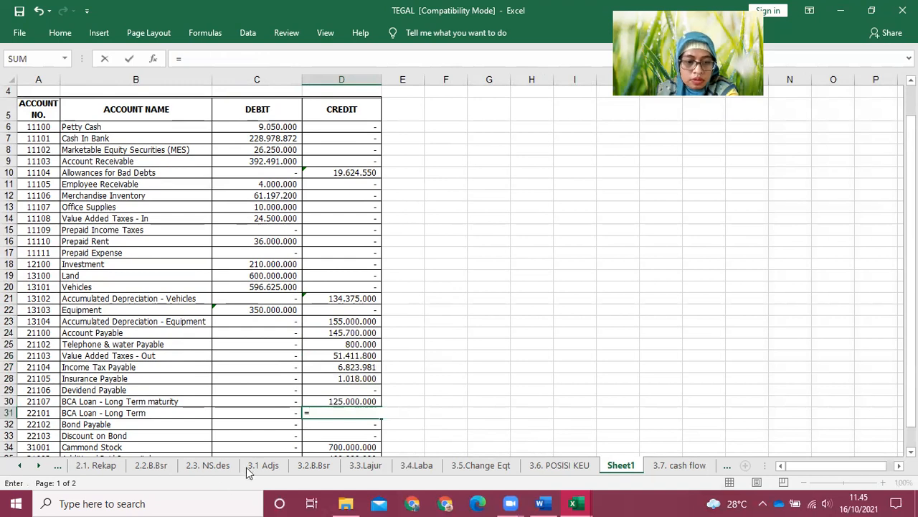
left_click(554, 463)
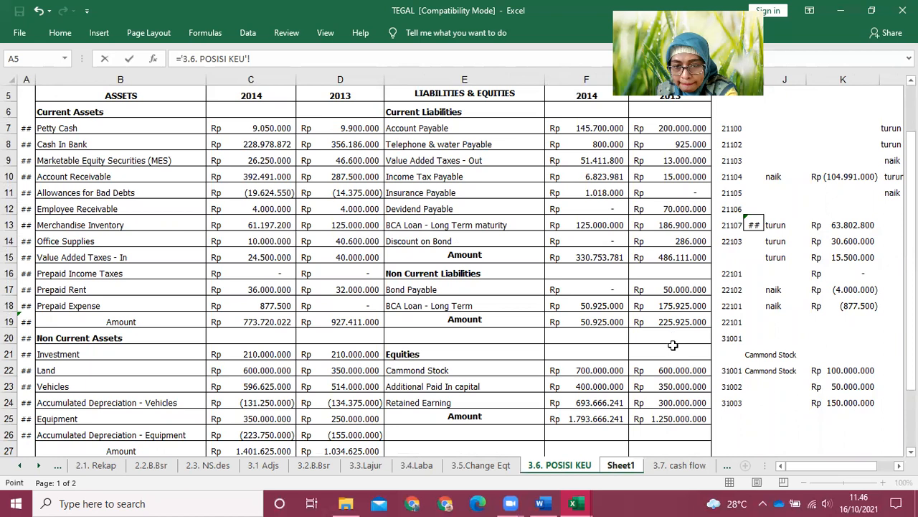
left_click(668, 310)
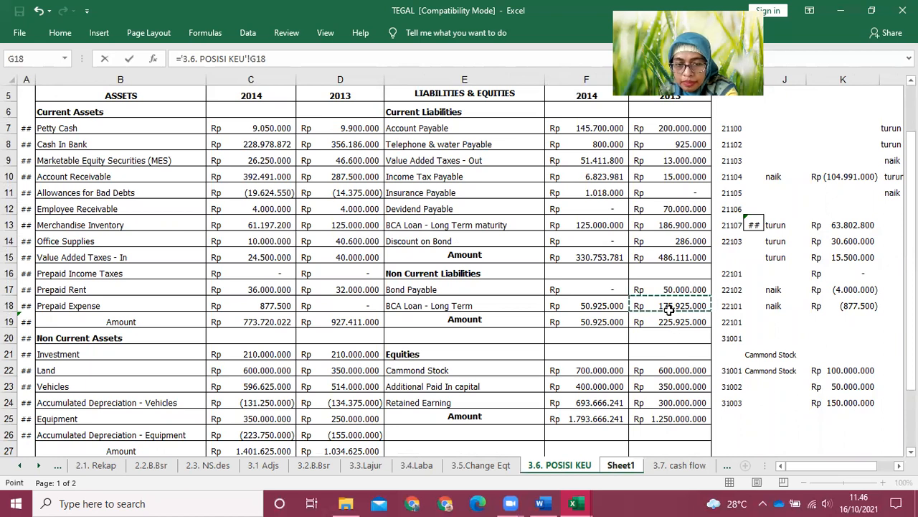
left_click(596, 307)
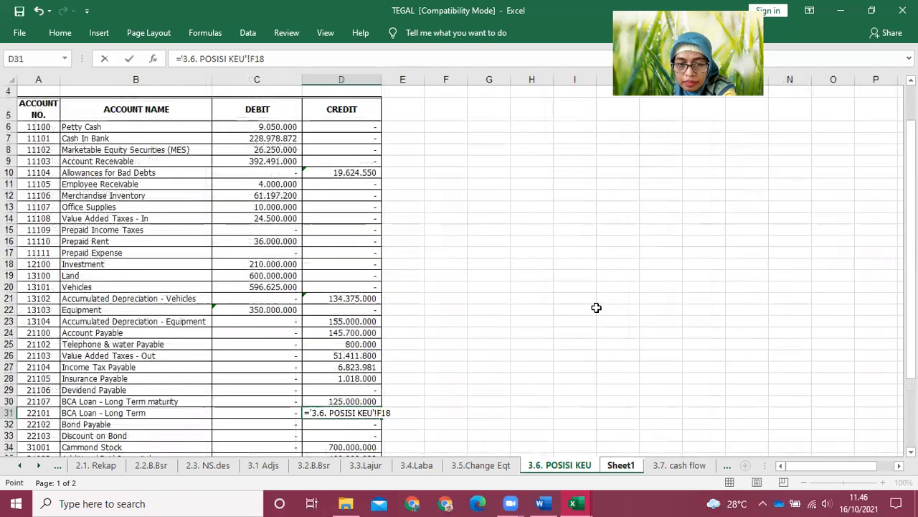
key("Return")
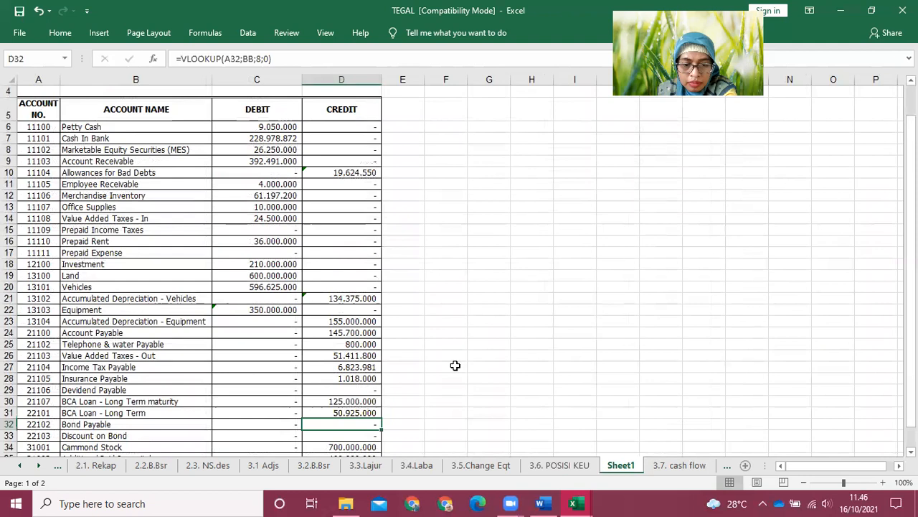
scroll(440, 372, "down", 1)
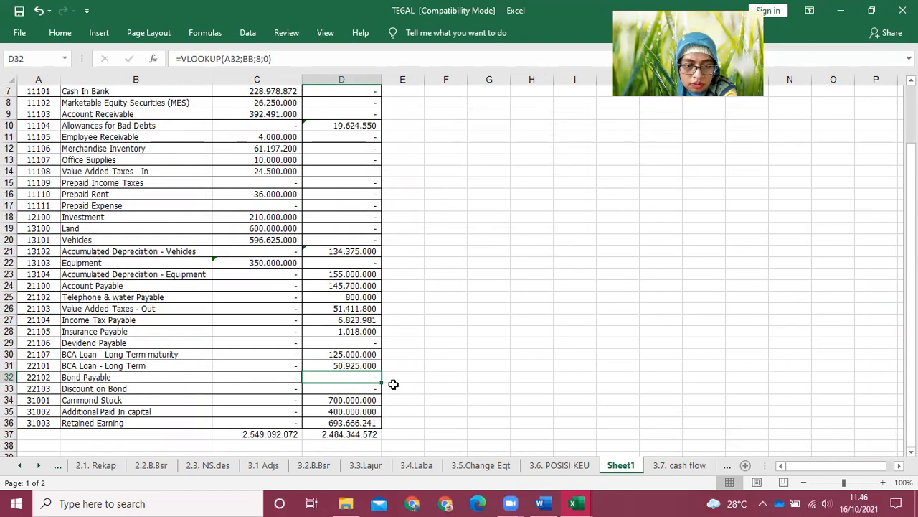
Link the Petty Cash debit in C6 to C7 of 3.6. POSISI KEU and fill it down to Account Receivable in C9
scroll(393, 383, "up", 1)
left_click(269, 129)
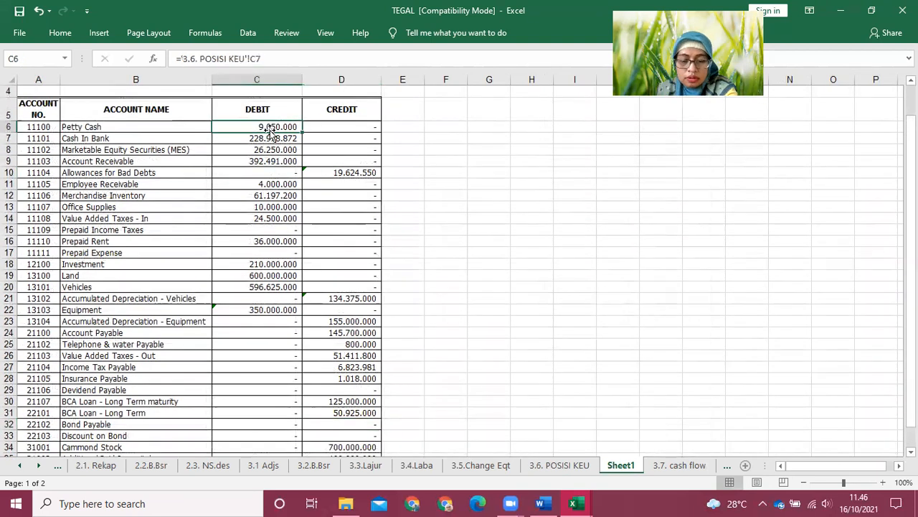
type("=")
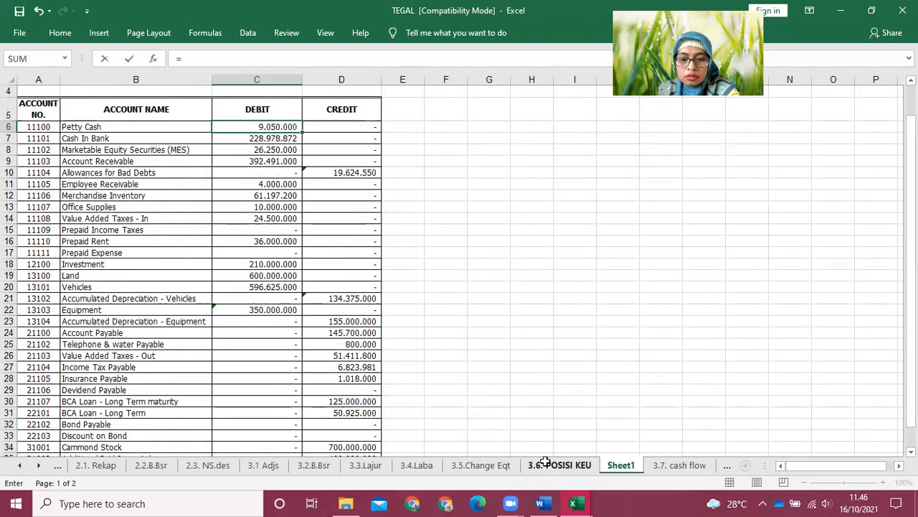
left_click(560, 465)
left_click(277, 128)
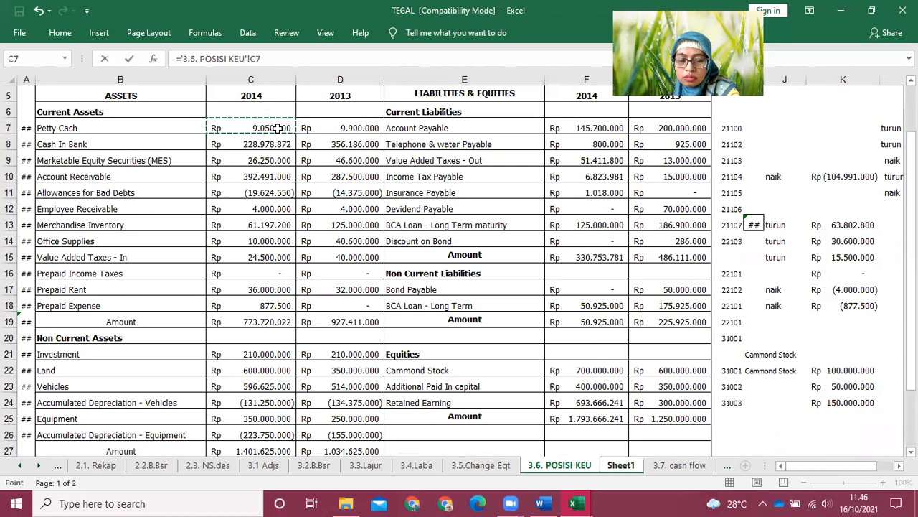
key("Return")
left_click(273, 127)
left_click_drag(303, 134, 302, 165)
left_click(278, 184)
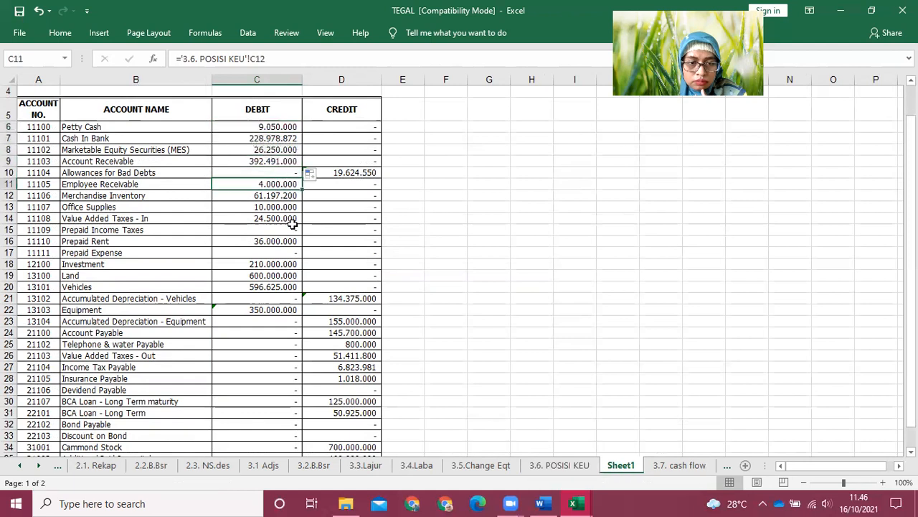
Check the sum range of the debit total in C37, then fill its formula across to the credit total in D37
scroll(293, 224, "down", 5)
left_click(285, 298)
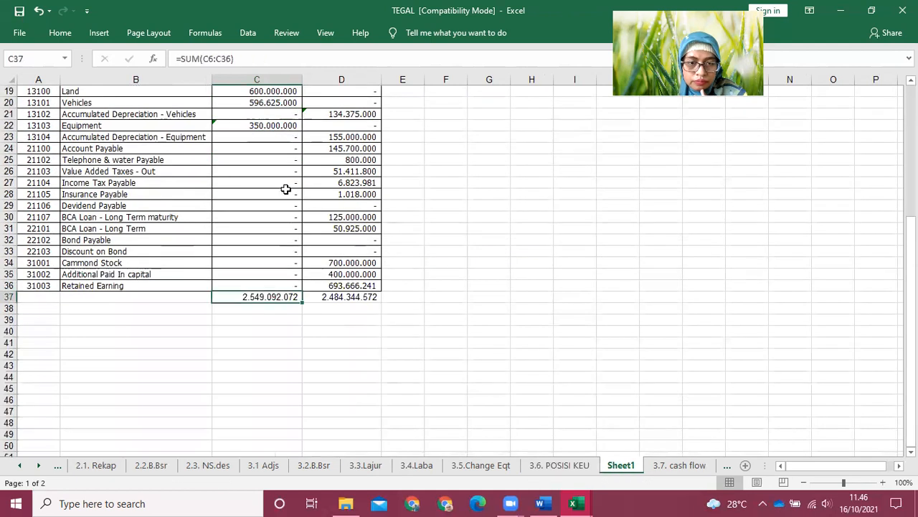
left_click(238, 59)
left_click(379, 340)
left_click(294, 298)
left_click_drag(294, 299, 355, 302)
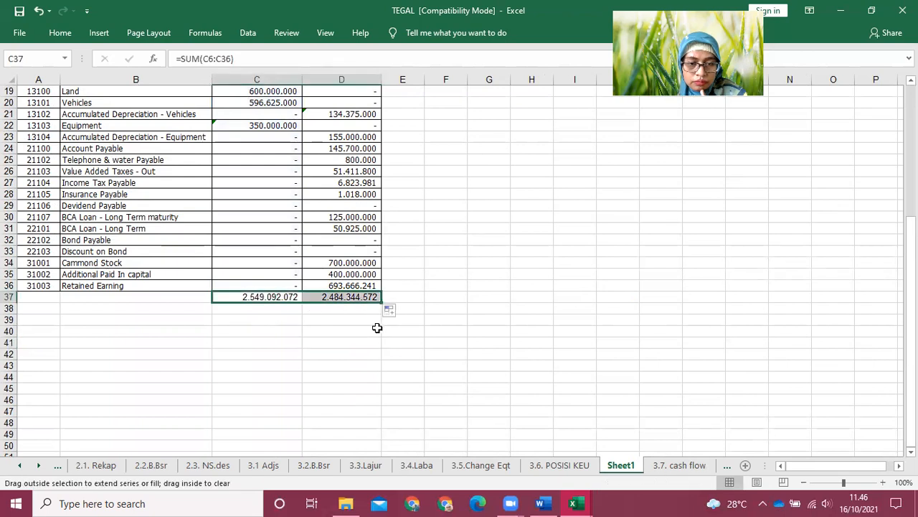
left_click(378, 330)
Compare the trial balance amounts with the balance sheet in 3.6. POSISI KEU, then return to the trial balance totals
scroll(406, 242, "up", 2)
scroll(396, 249, "up", 5)
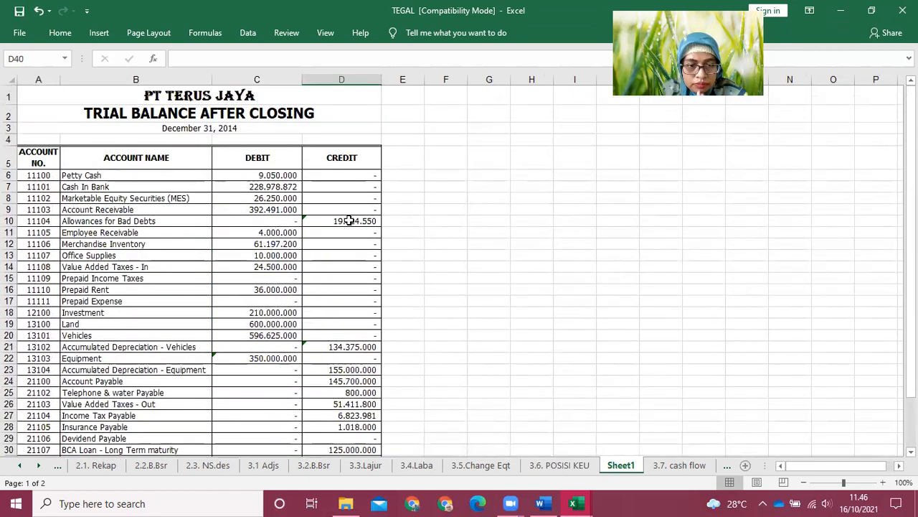
left_click(560, 464)
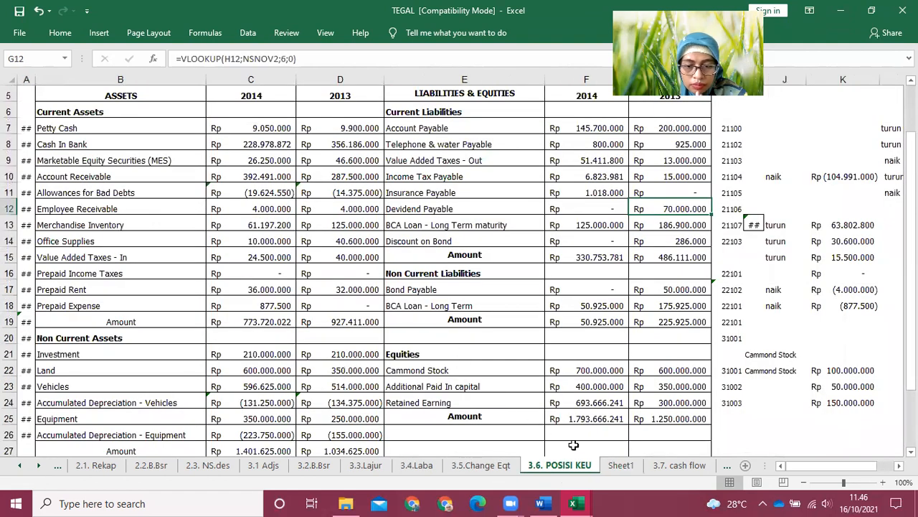
left_click(619, 467)
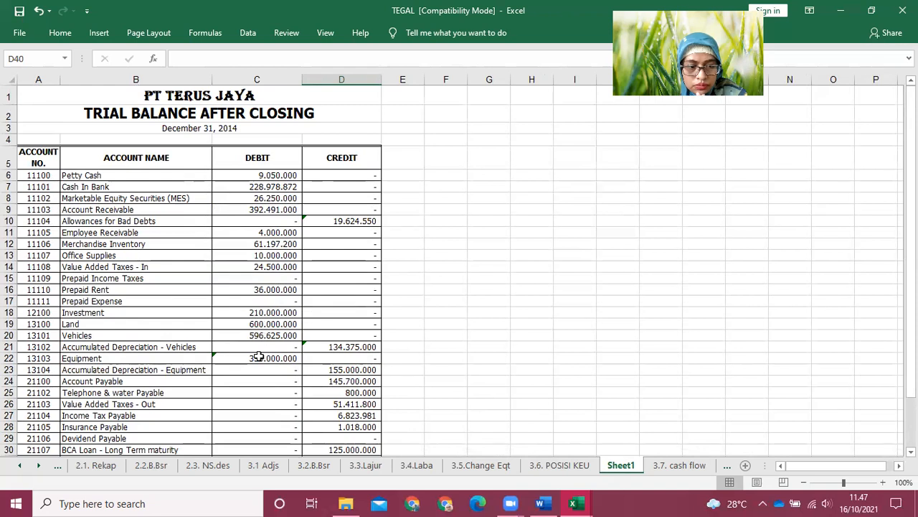
scroll(288, 396, "down", 1)
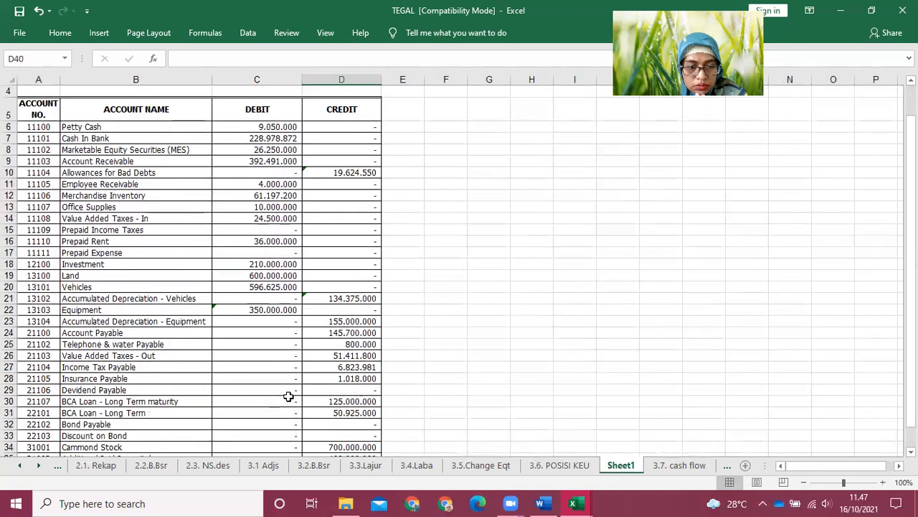
scroll(288, 396, "down", 2)
scroll(287, 396, "down", 1)
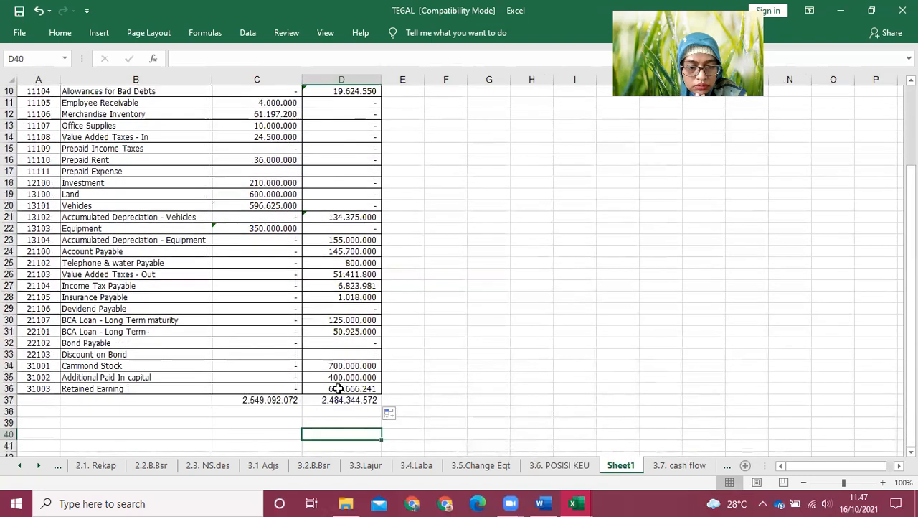
Check which cells the credit total formula in D37 adds up and review the credit column
left_click(339, 365)
left_click(337, 401)
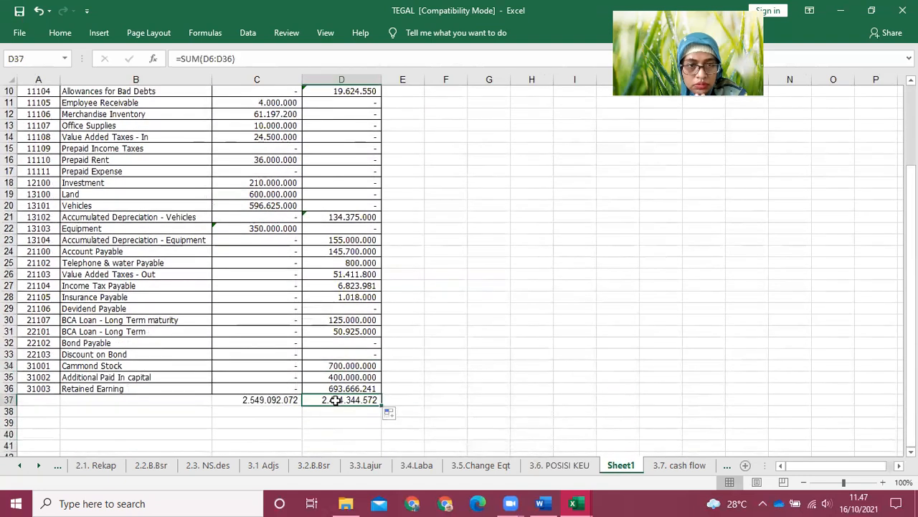
left_click(260, 62)
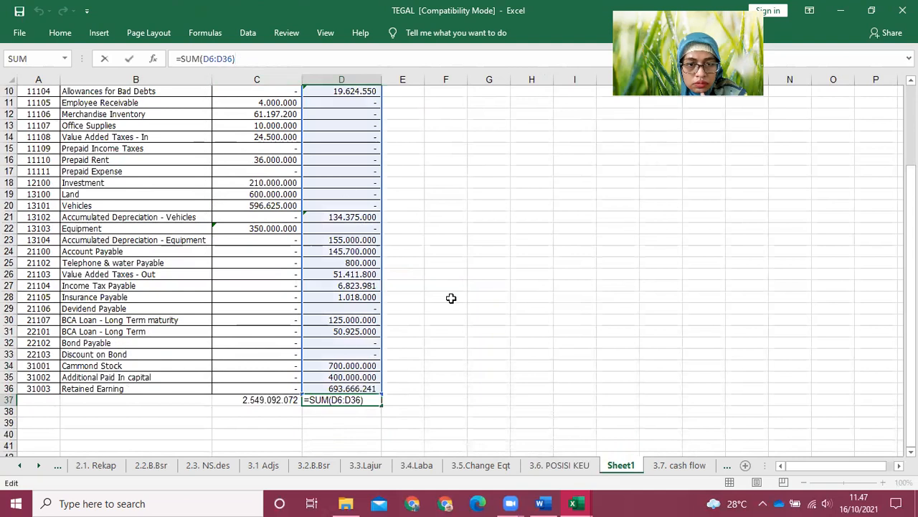
scroll(449, 297, "up", 3)
left_click(434, 316)
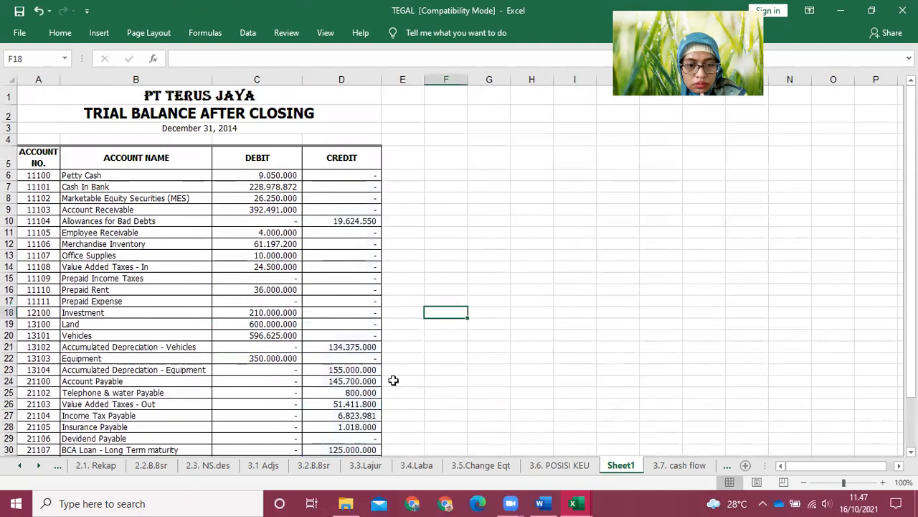
scroll(394, 380, "down", 1)
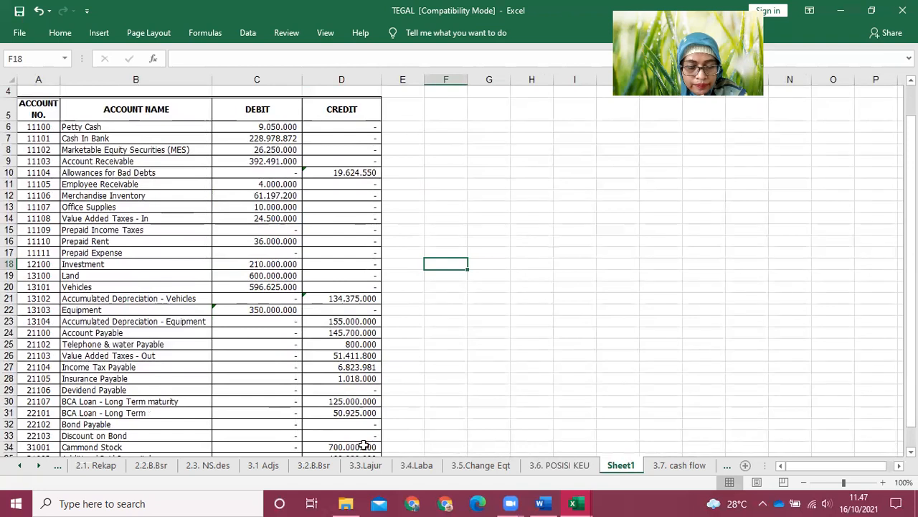
Examine the 2014 liabilities and equities in 3.6. POSISI KEU, including the Account Payable, Bond Payable and BCA Loan - Long Term formulas
left_click(566, 466)
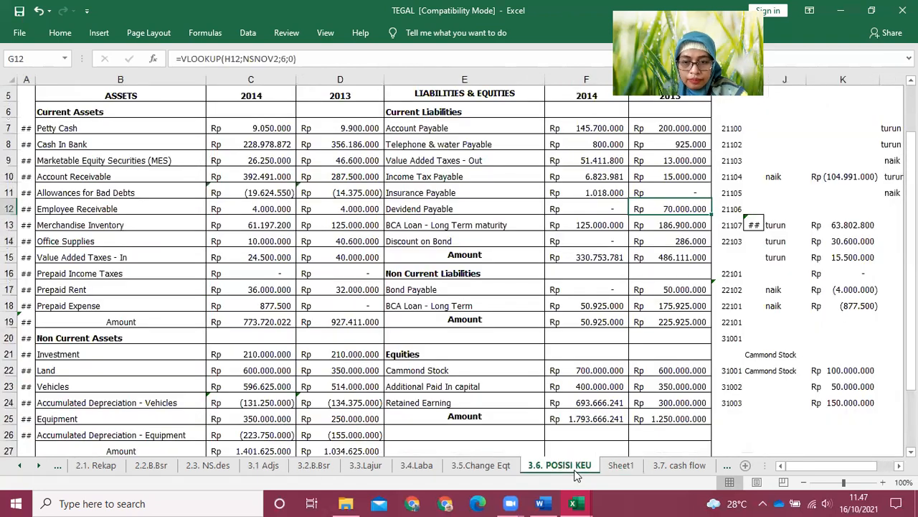
scroll(678, 382, "down", 1)
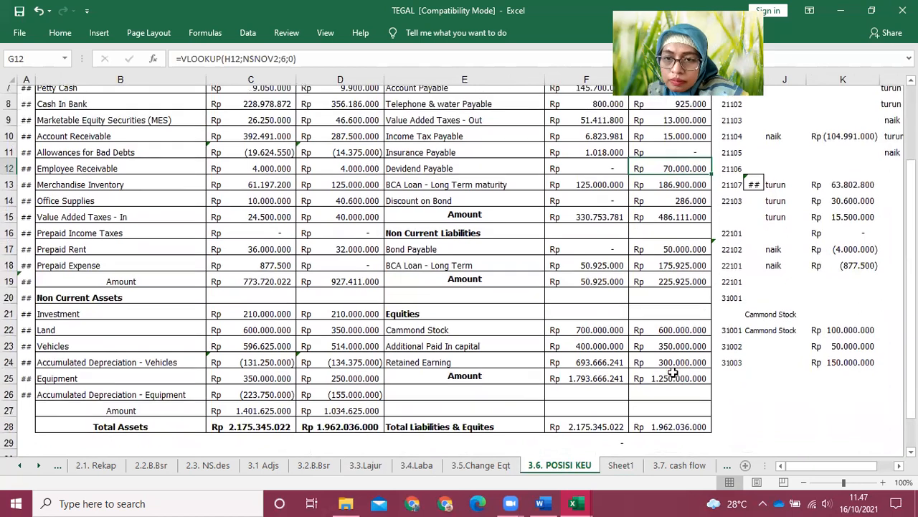
scroll(674, 375, "up", 2)
left_click(597, 328)
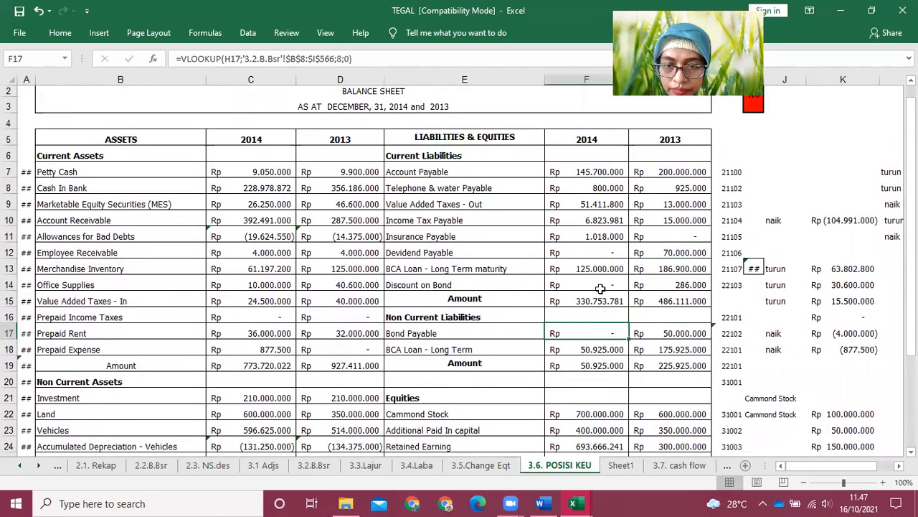
left_click(584, 177)
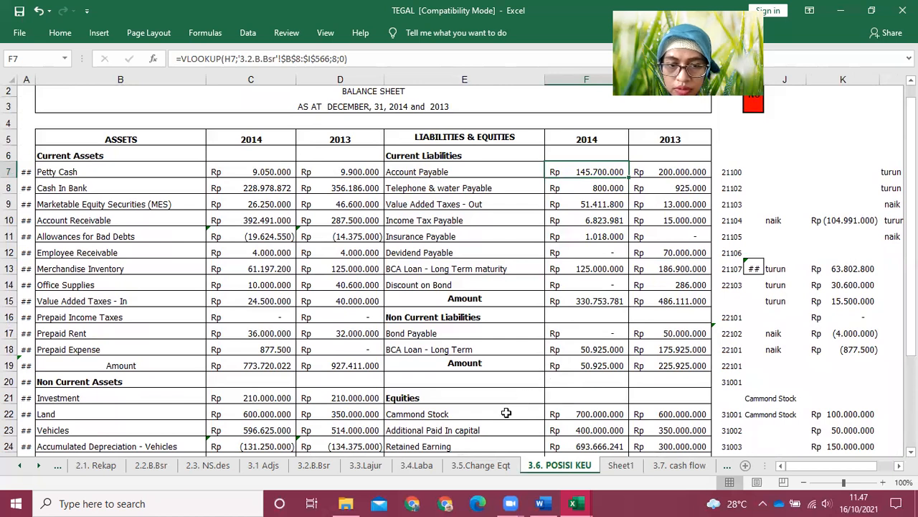
left_click(619, 466)
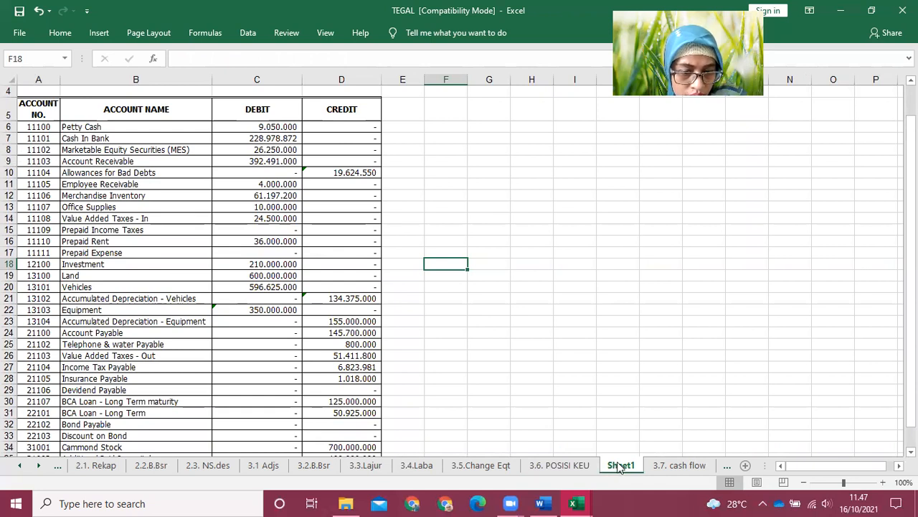
left_click(549, 466)
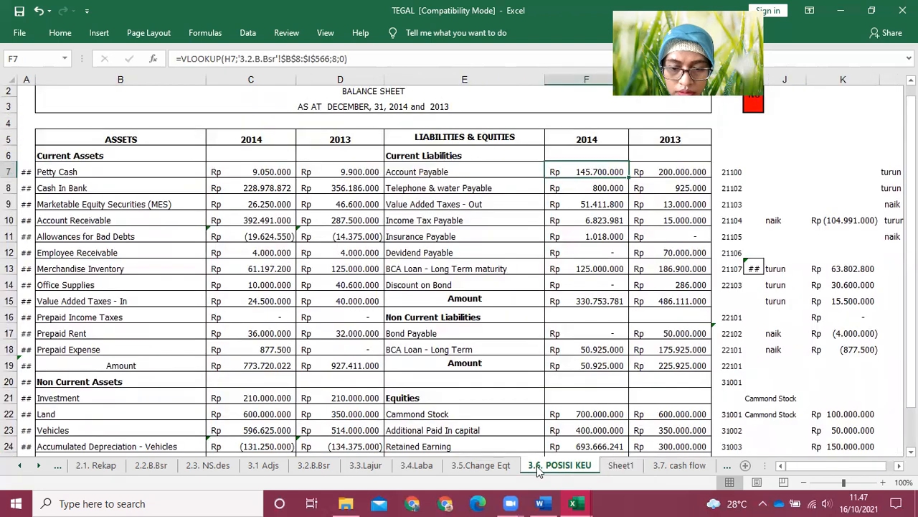
left_click(598, 335)
left_click(592, 350)
scroll(578, 433, "down", 1)
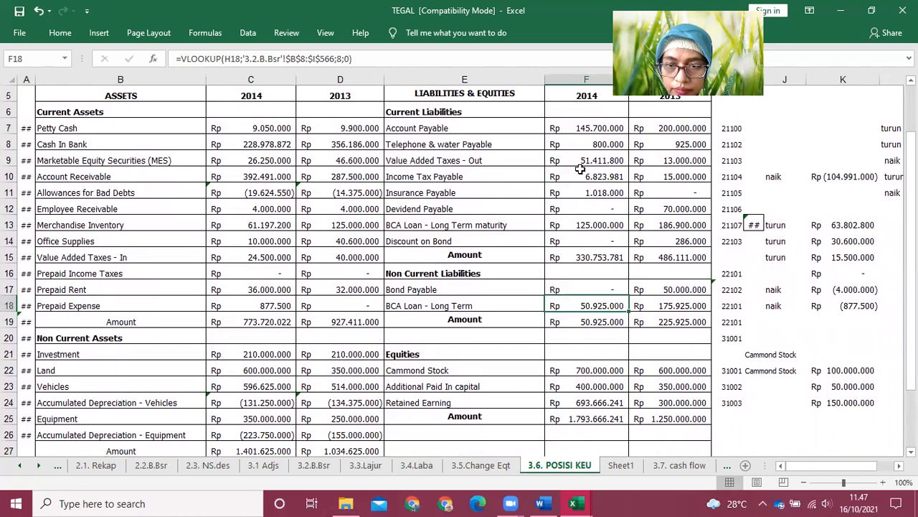
Copy the 2014 liabilities and equities amounts in F7:F24 of 3.6. POSISI KEU, undoing any accidental entry in F7
left_click_drag(569, 131, 568, 399)
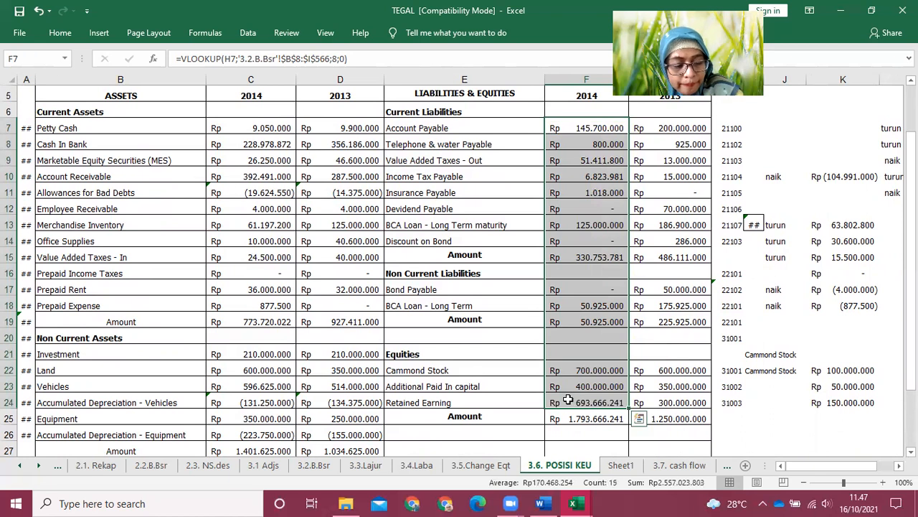
type("C")
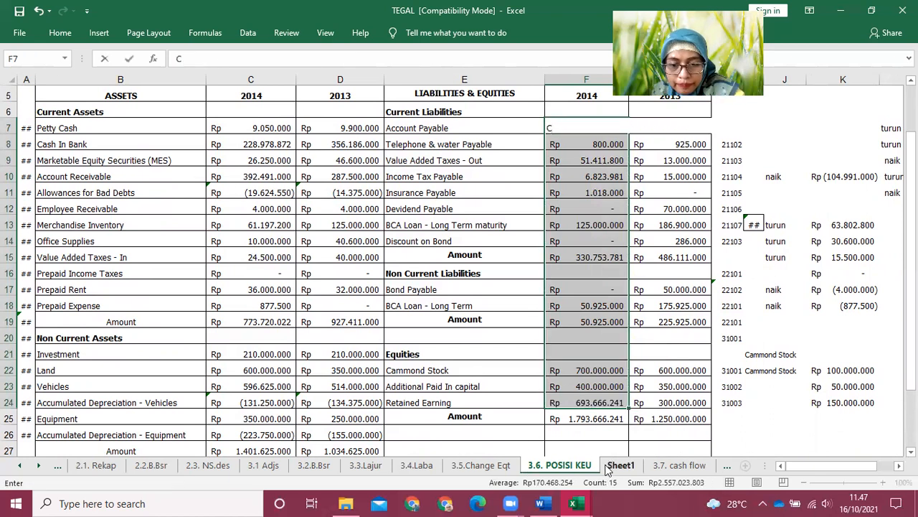
left_click(653, 254)
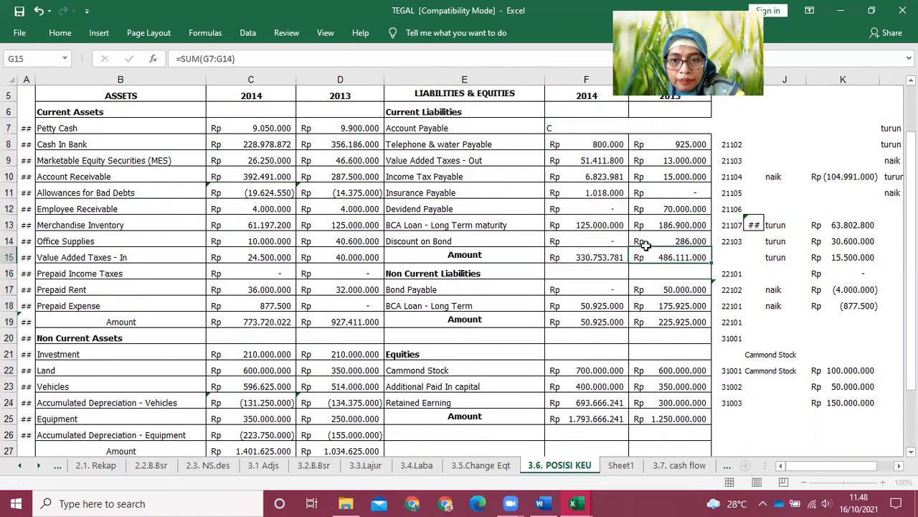
left_click(38, 11)
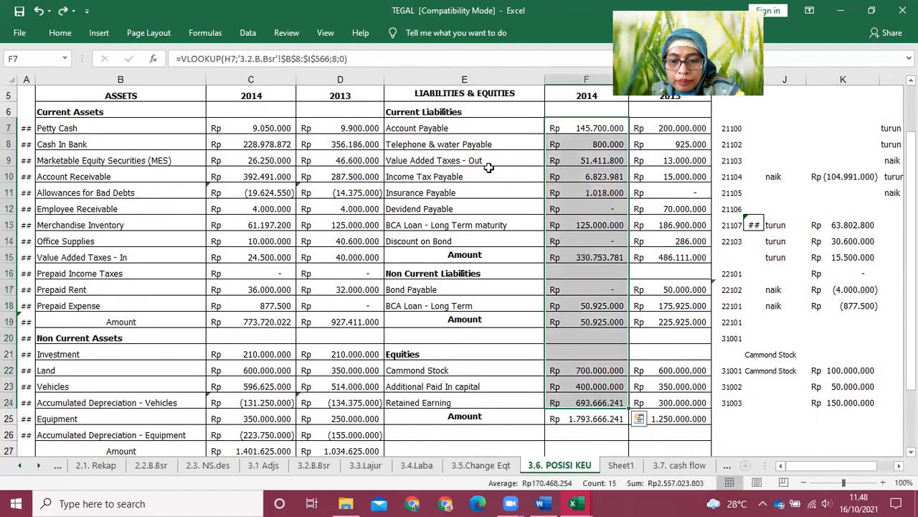
left_click(59, 36)
left_click(56, 69)
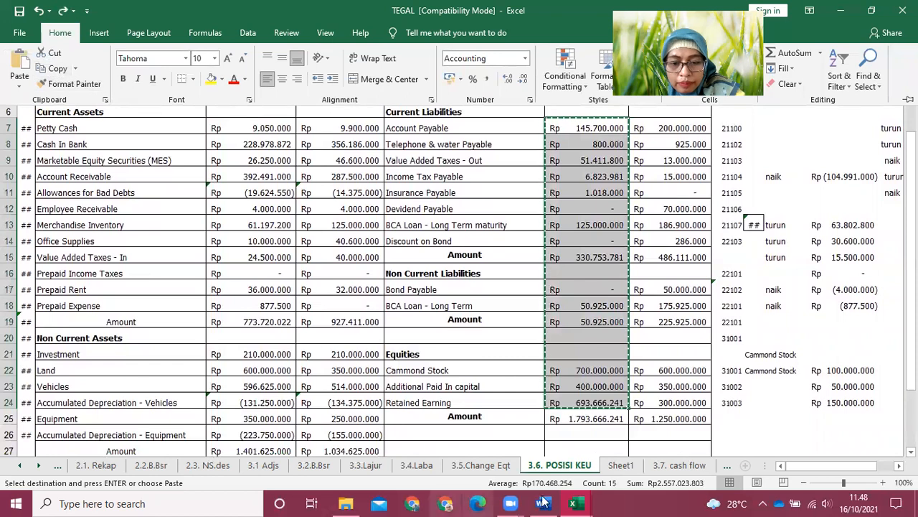
Paste the copied 2014 liabilities and equities amounts as values into Sheet1, starting at F6
left_click(619, 468)
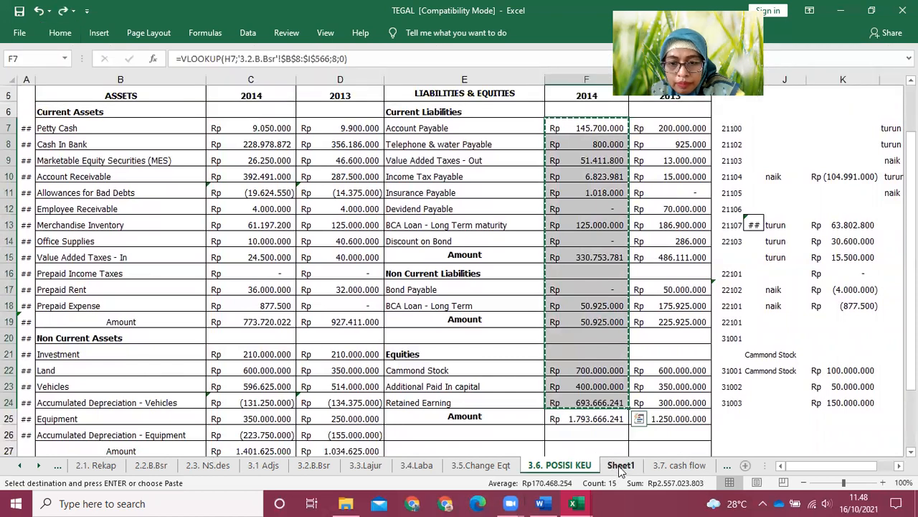
left_click(620, 466)
left_click(451, 136)
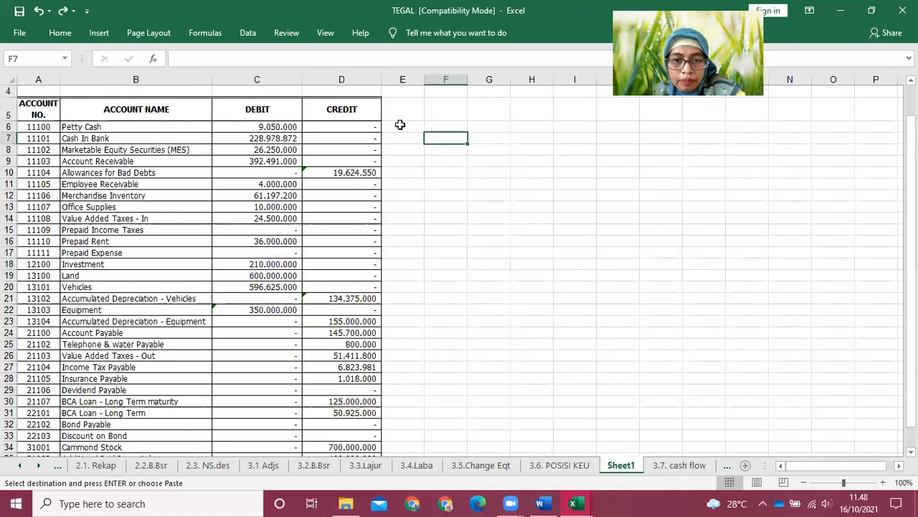
left_click(439, 126)
left_click(60, 33)
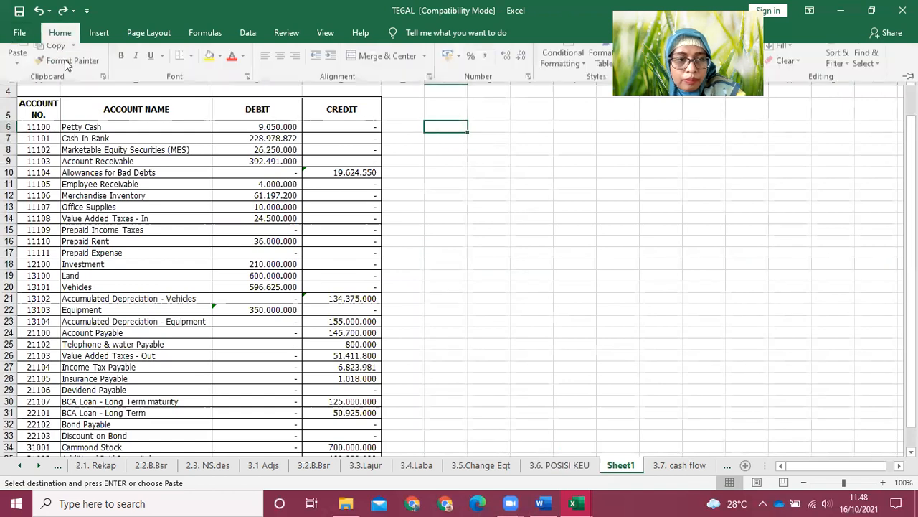
left_click(20, 80)
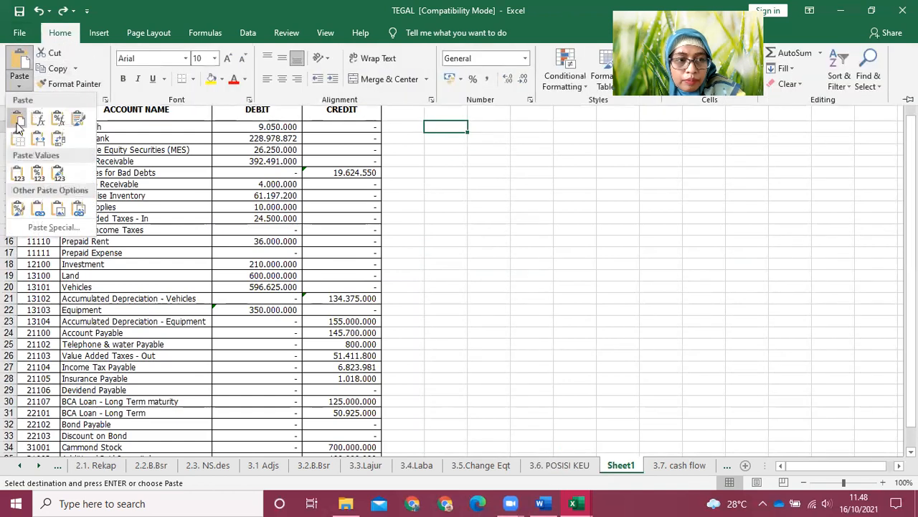
left_click(18, 173)
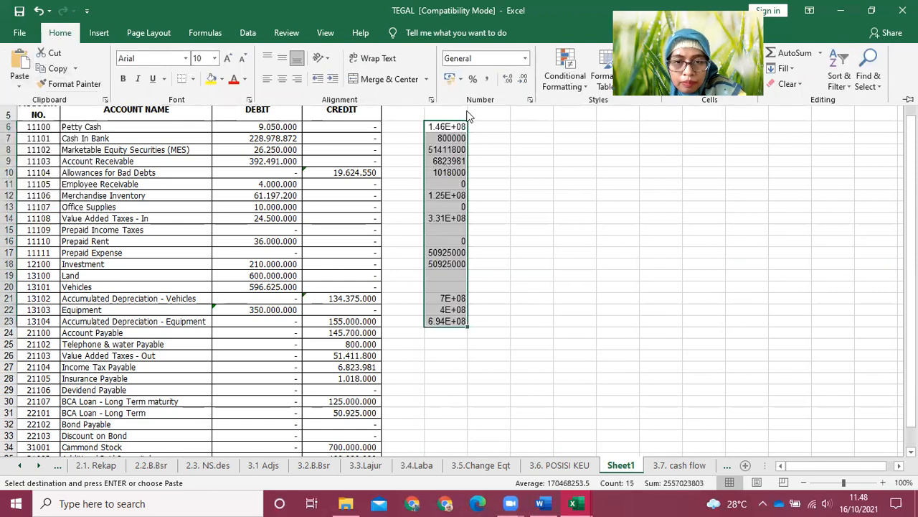
Autofit column F of Sheet1 to the width of the pasted amounts
scroll(491, 165, "up", 1)
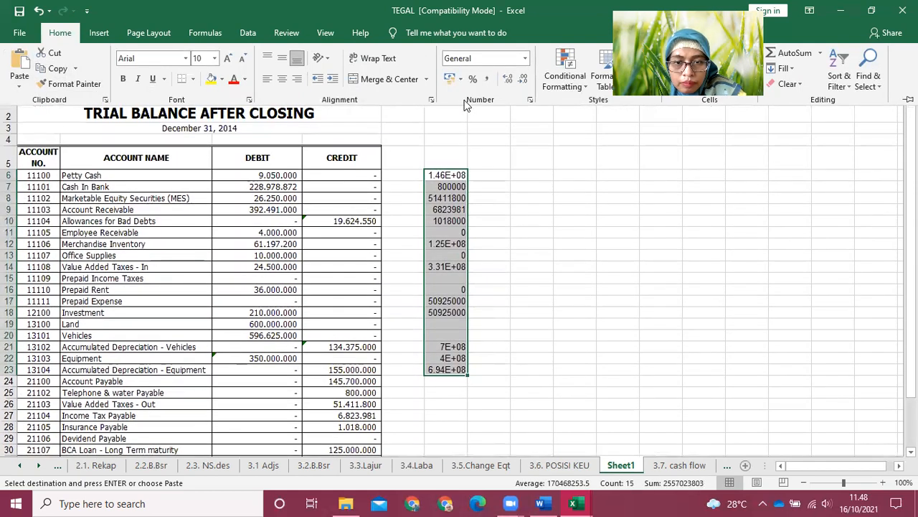
left_click(449, 142)
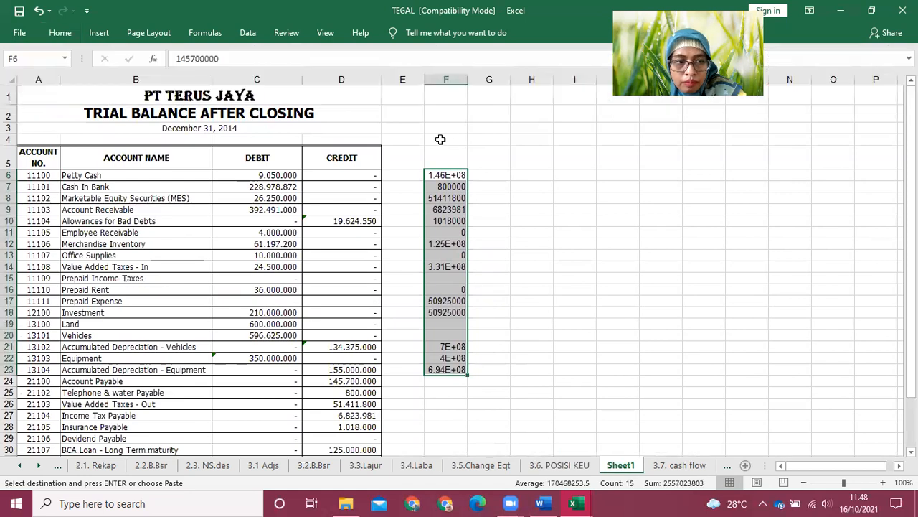
double_click(467, 78)
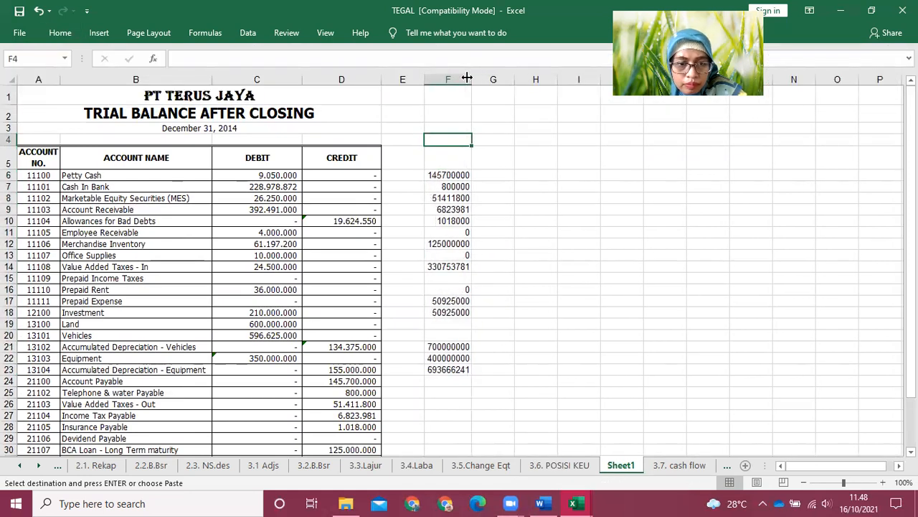
Move the pasted liabilities and equities amounts in column F of Sheet1 down to F24:F41, starting beside Account Payable
left_click_drag(449, 175, 432, 369)
left_click_drag(462, 170, 445, 371)
scroll(518, 338, "down", 2)
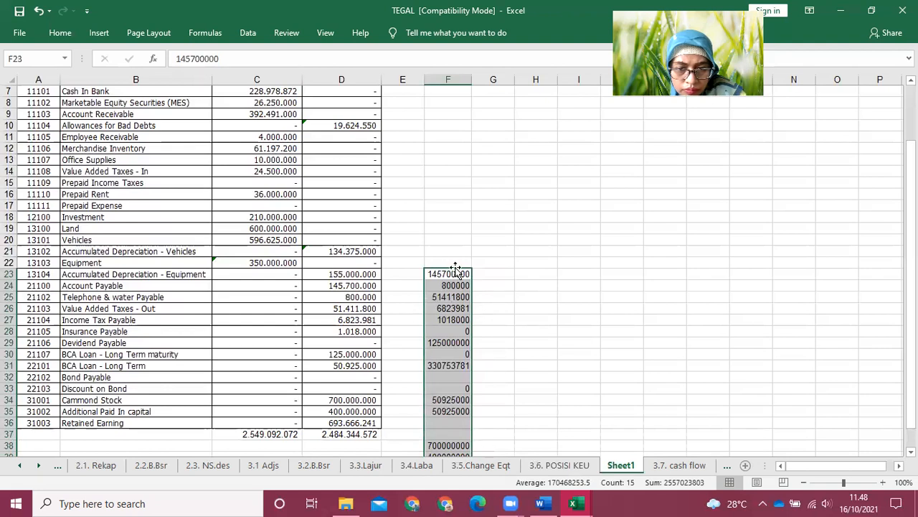
left_click_drag(457, 267, 478, 290)
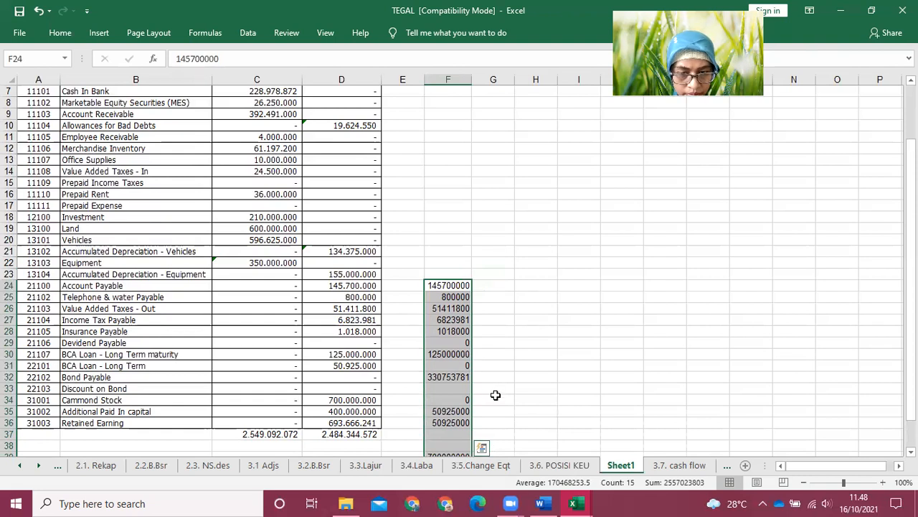
scroll(494, 394, "down", 2)
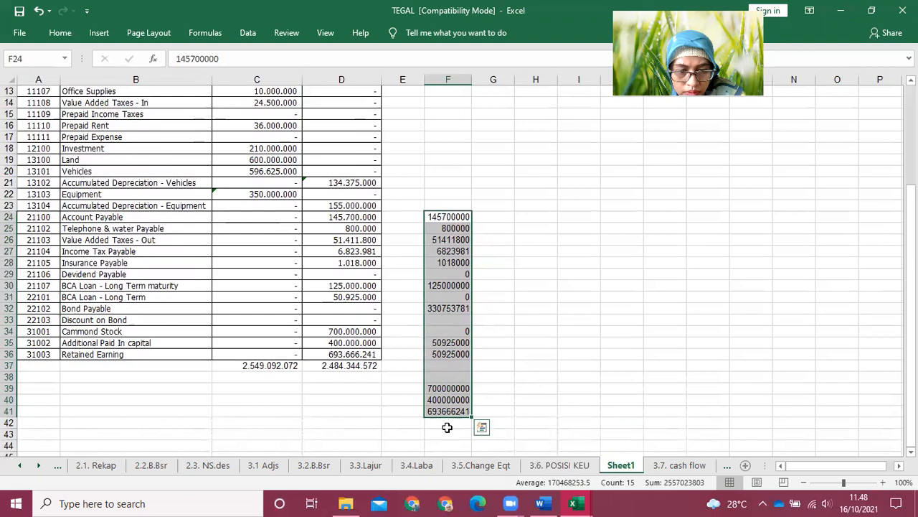
left_click(362, 366)
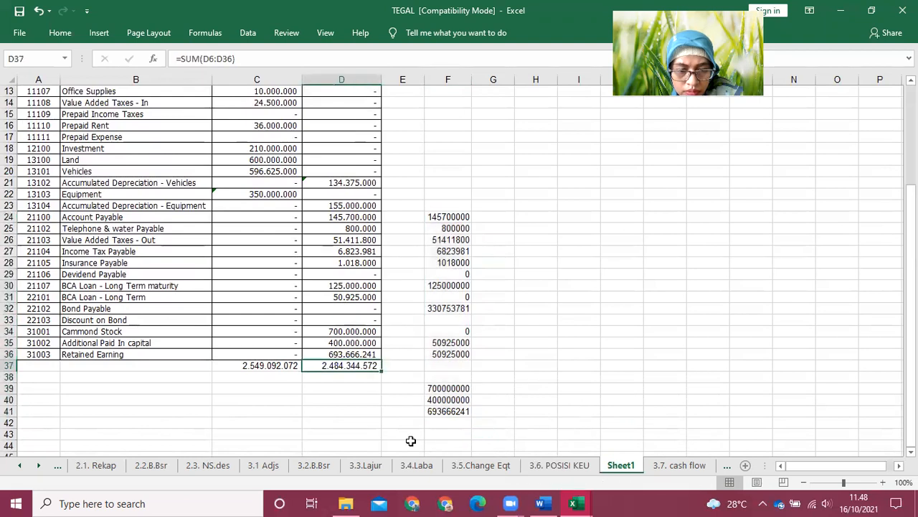
scroll(522, 314, "up", 3)
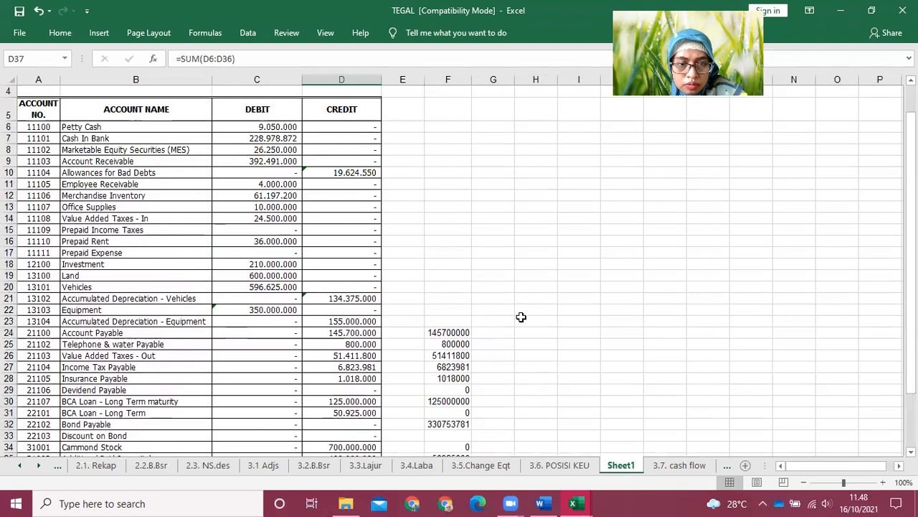
scroll(521, 317, "down", 1)
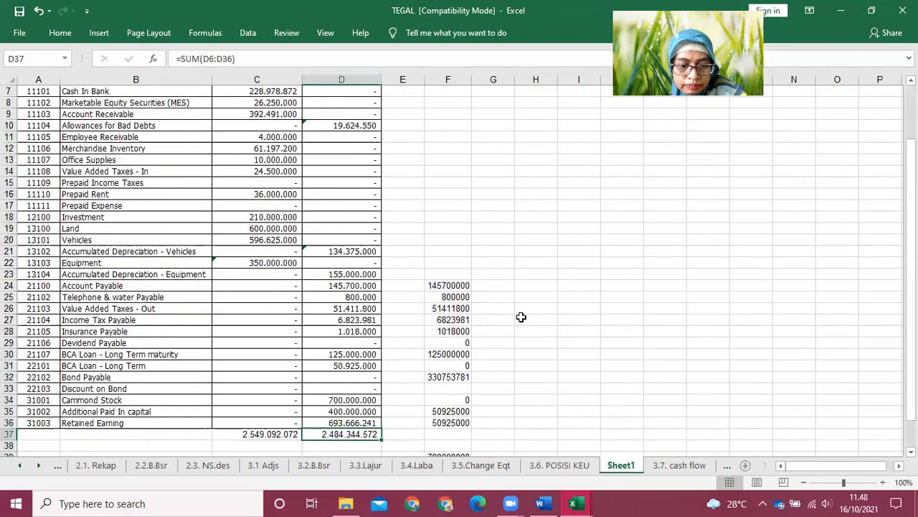
scroll(522, 317, "up", 1)
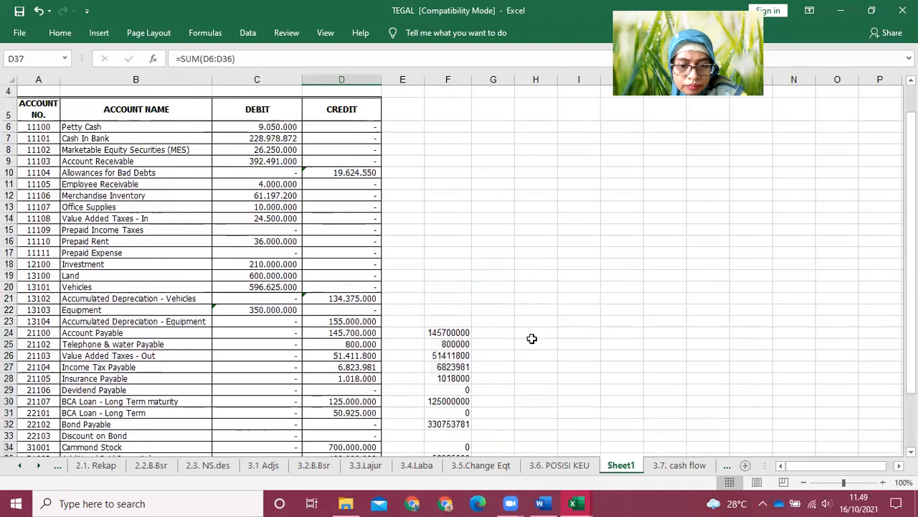
Copy the 2014 current asset amounts from Petty Cash through Prepaid Expense, C7:C18, in 3.6. POSISI KEU
left_click(546, 466)
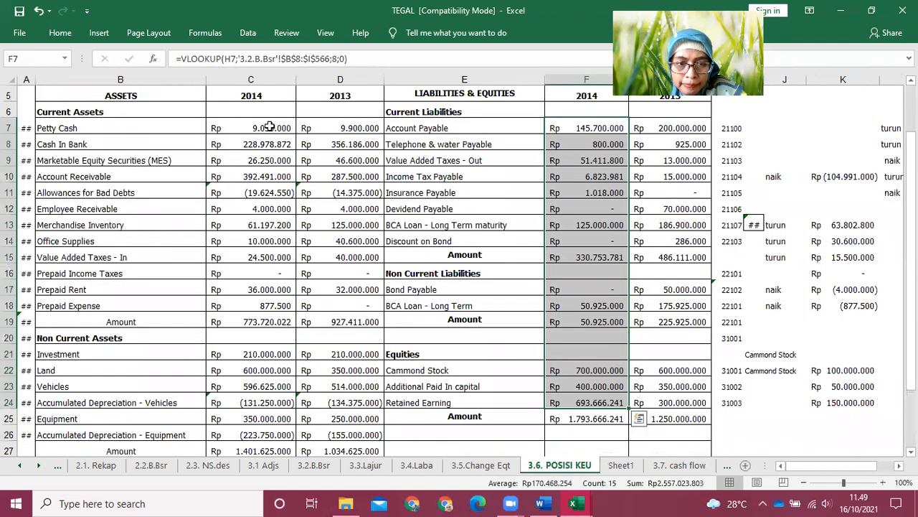
left_click_drag(266, 128, 266, 304)
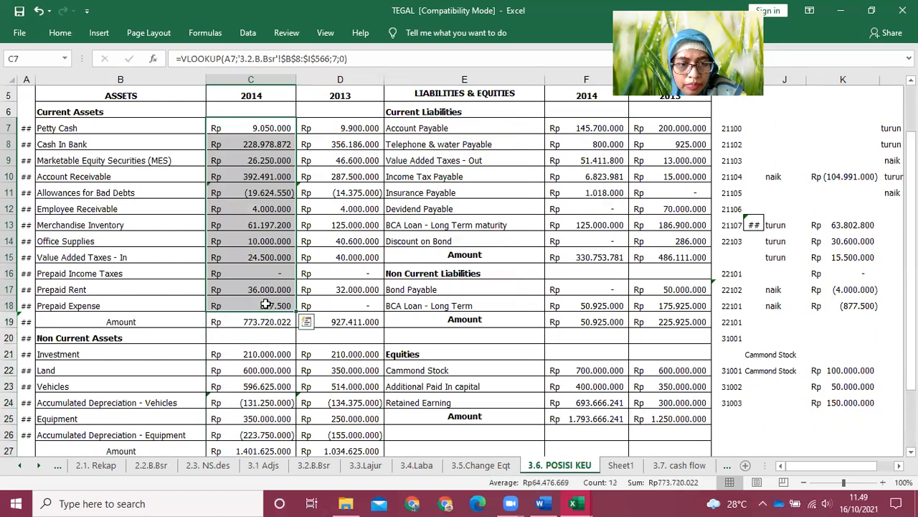
key("ctrl+c")
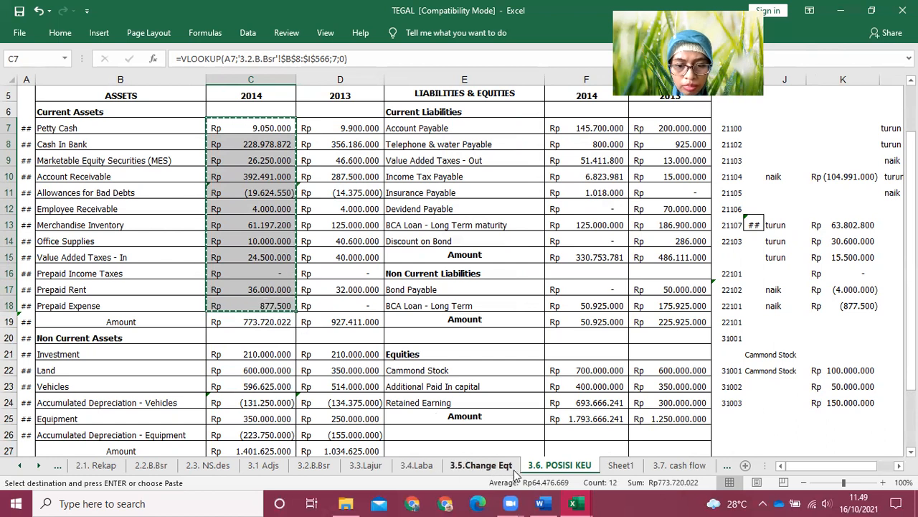
Paste the copied current asset amounts as values into Sheet1, starting at E6 beside Petty Cash
left_click(622, 466)
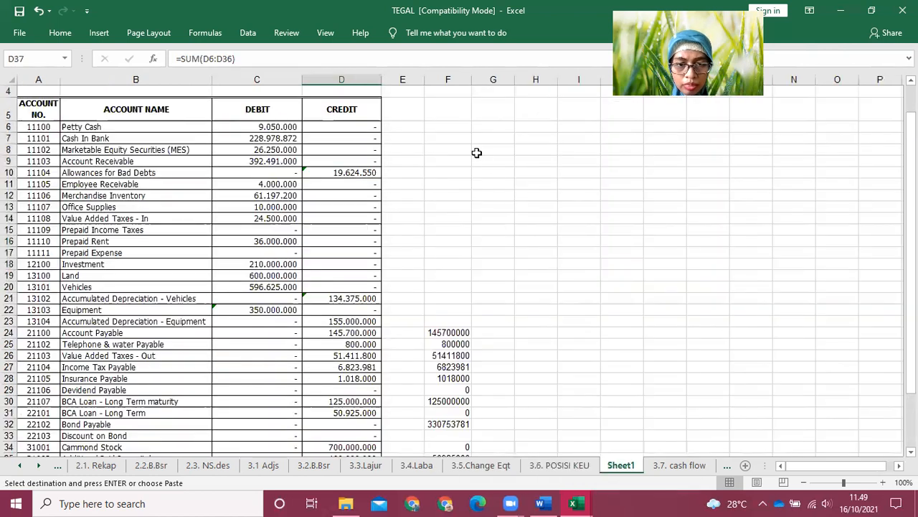
left_click(406, 128)
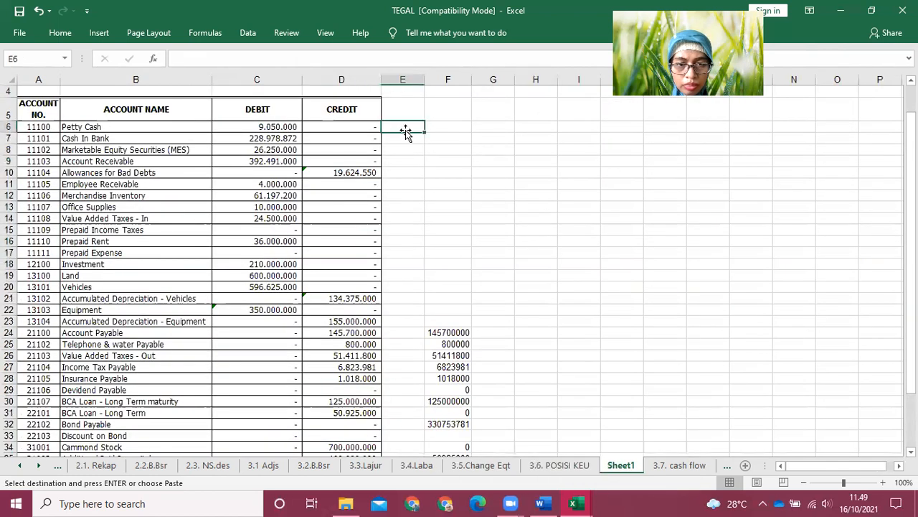
left_click(66, 36)
left_click(19, 85)
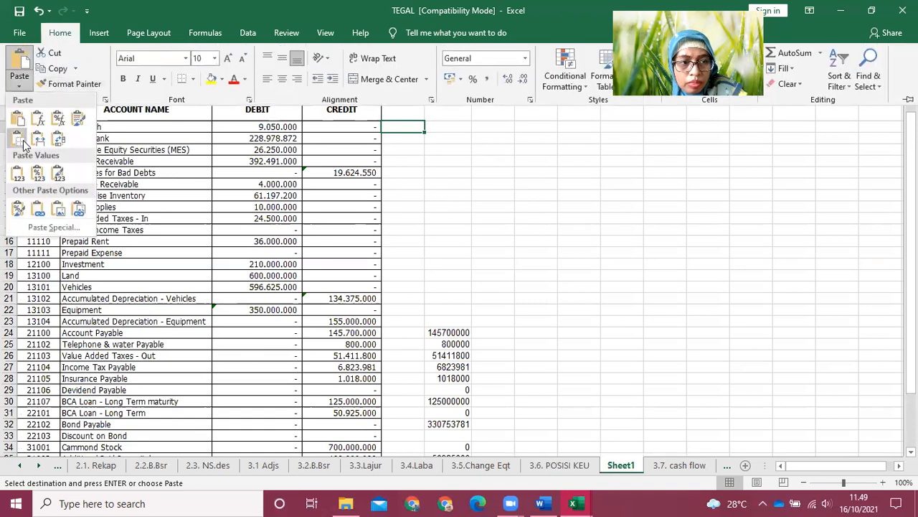
left_click(18, 175)
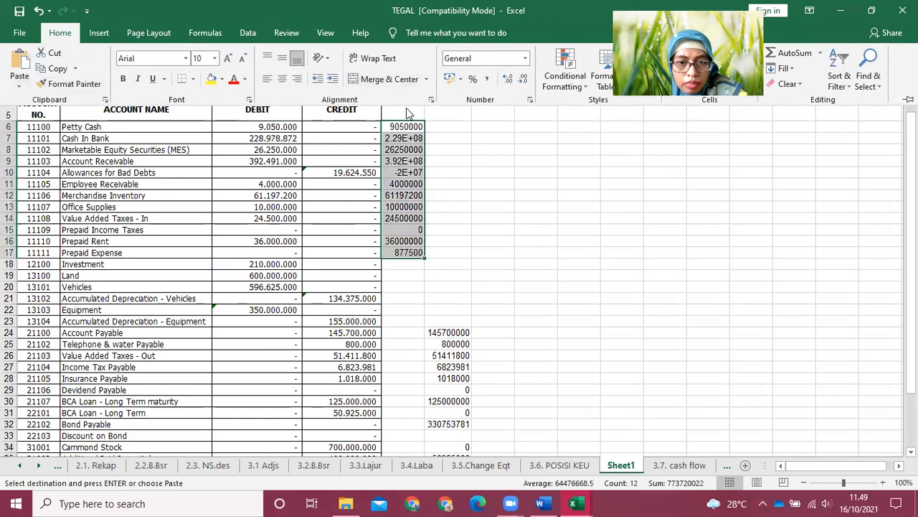
Autofit column E of Sheet1 to the width of the pasted current asset amounts
scroll(416, 123, "up", 1)
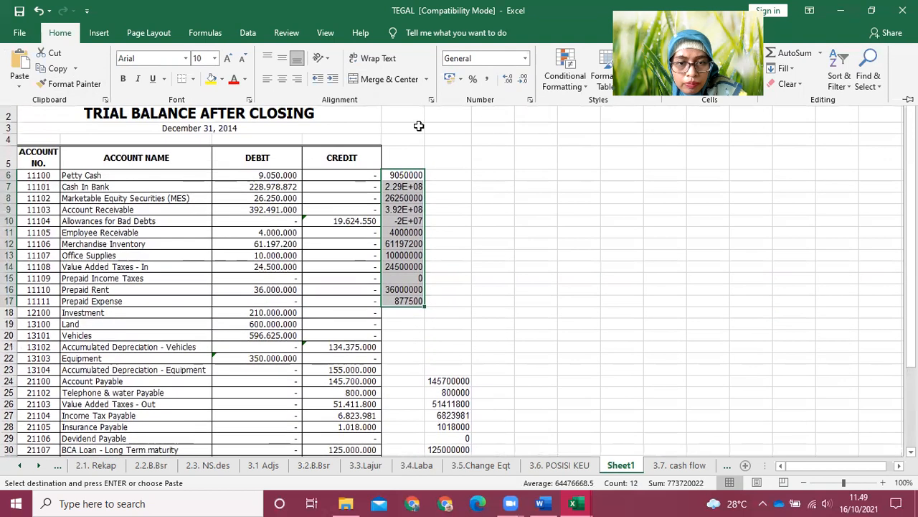
left_click(446, 132)
double_click(424, 79)
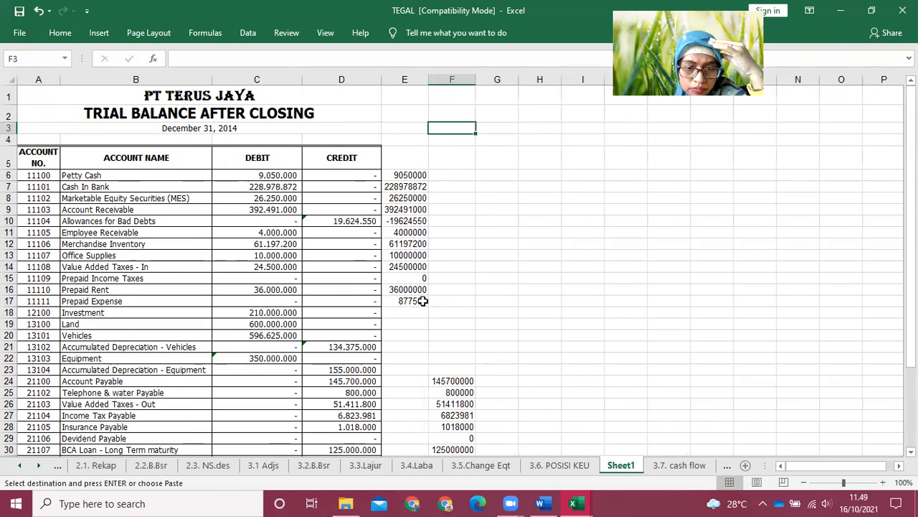
Link the Prepaid Expense debit in C17 of Sheet1 to the 2014 Prepaid Expense amount in C18 of 3.6. POSISI KEU
scroll(434, 300, "down", 2)
scroll(373, 273, "up", 1)
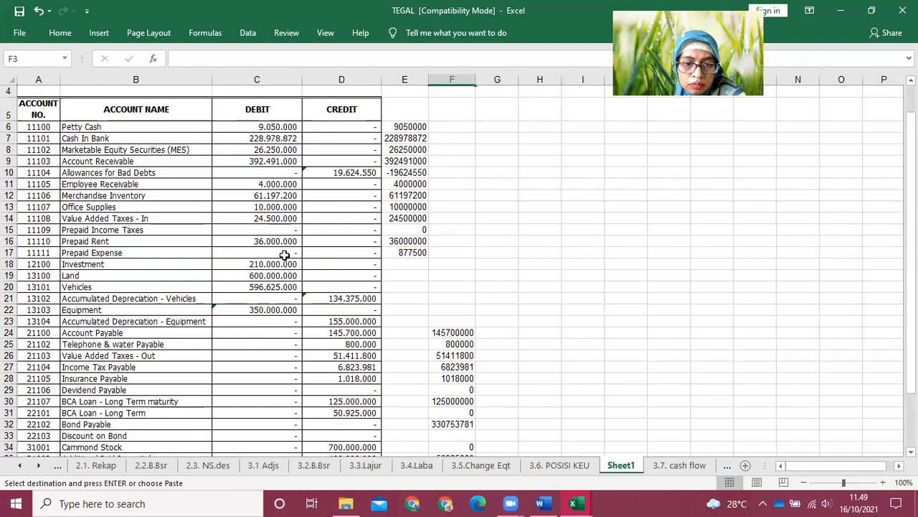
left_click(285, 253)
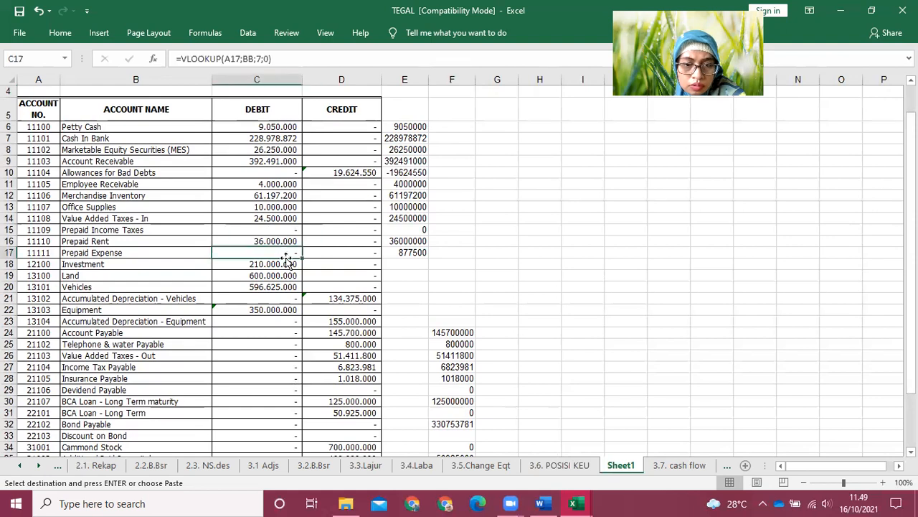
type("=")
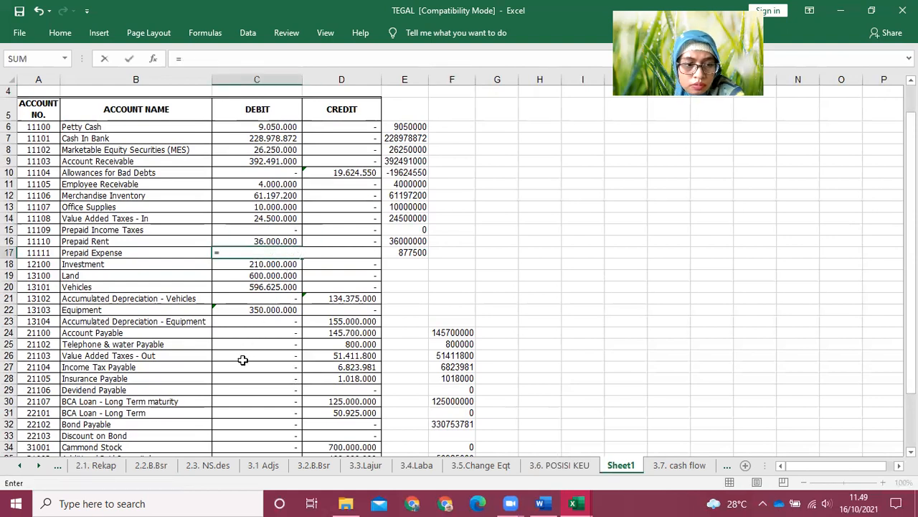
left_click(534, 466)
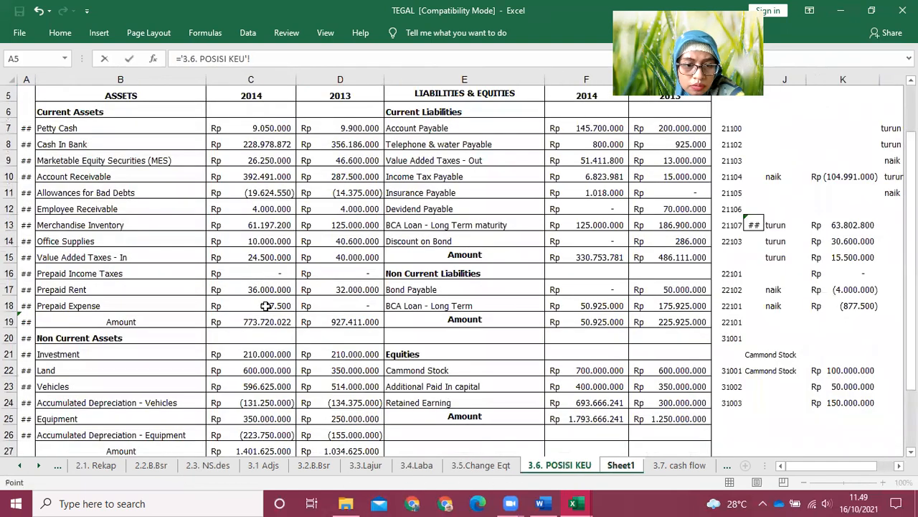
left_click(264, 306)
key("Return")
scroll(280, 305, "down", 5)
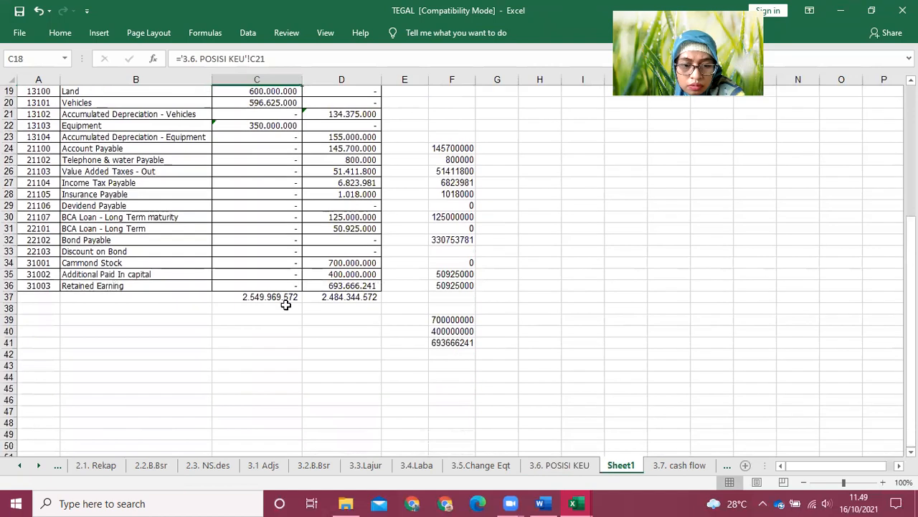
scroll(314, 332, "up", 3)
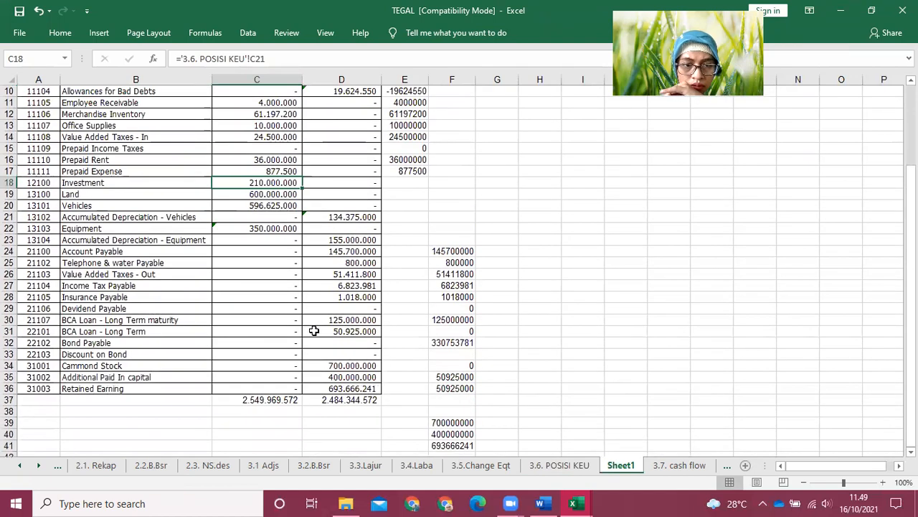
scroll(316, 299, "up", 2)
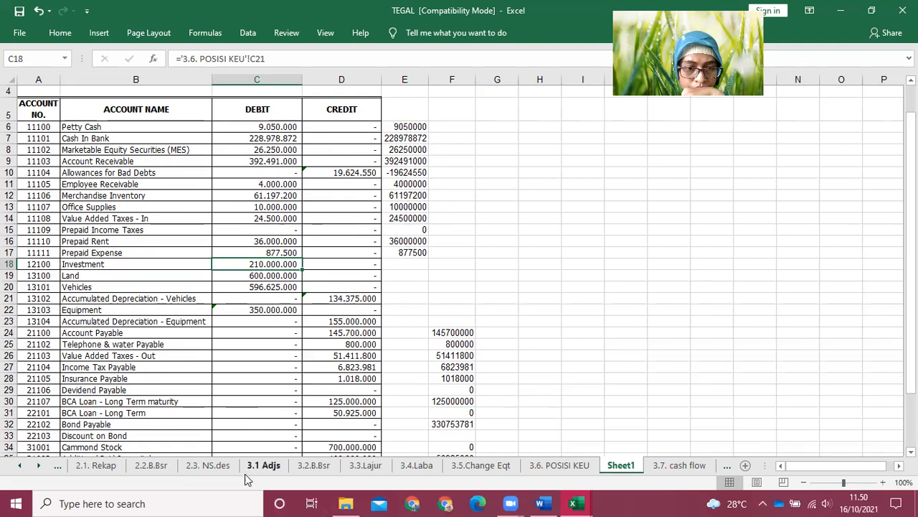
Copy the 2014 non-current asset amounts from Investment through Accumulated Depreciation - Equipment, C21:C26, in 3.6. POSISI KEU
left_click(563, 465)
mouse_move(262, 353)
left_mouse_down()
mouse_move(254, 459)
mouse_move(257, 370)
left_mouse_up()
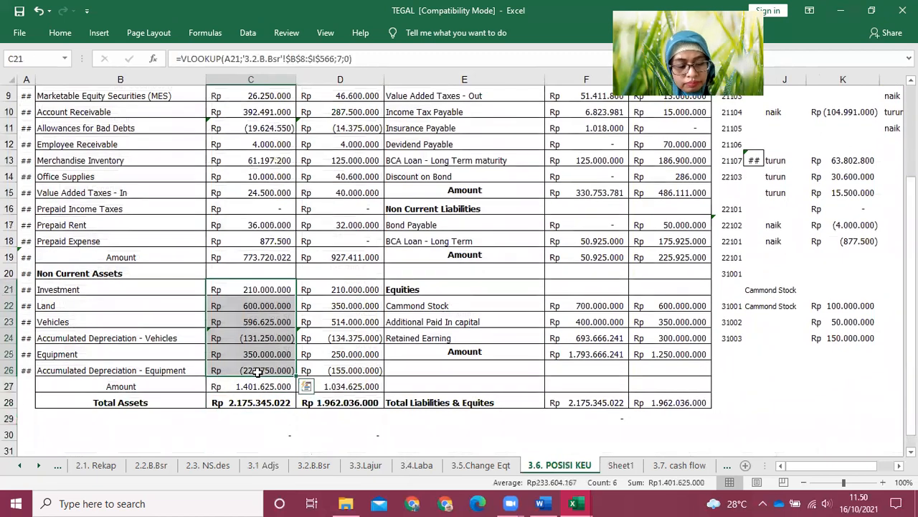
key("ctrl+c")
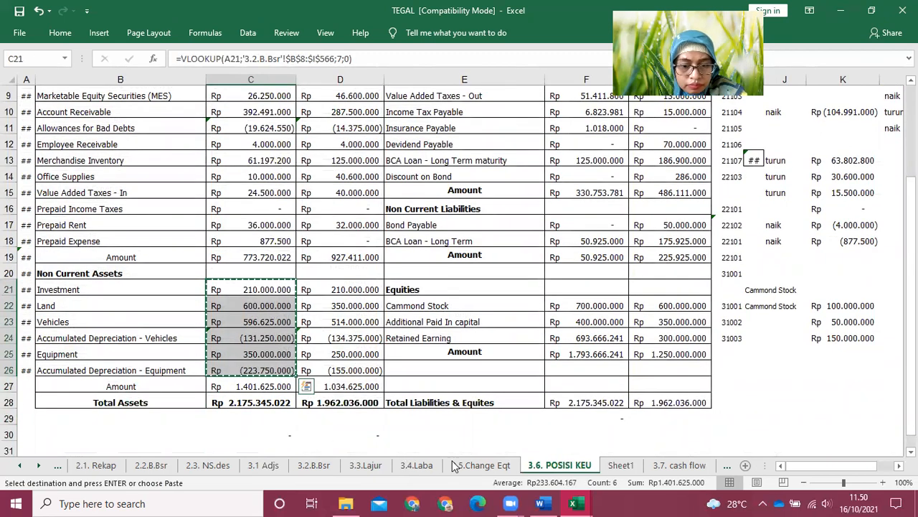
Paste the copied non-current asset amounts as values into Sheet1, starting at E18 beside Investment
left_click(621, 466)
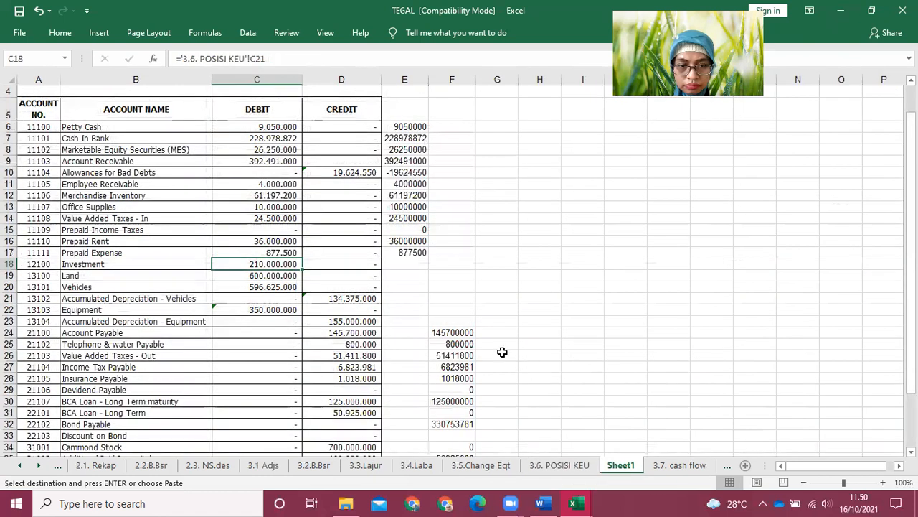
left_click(411, 264)
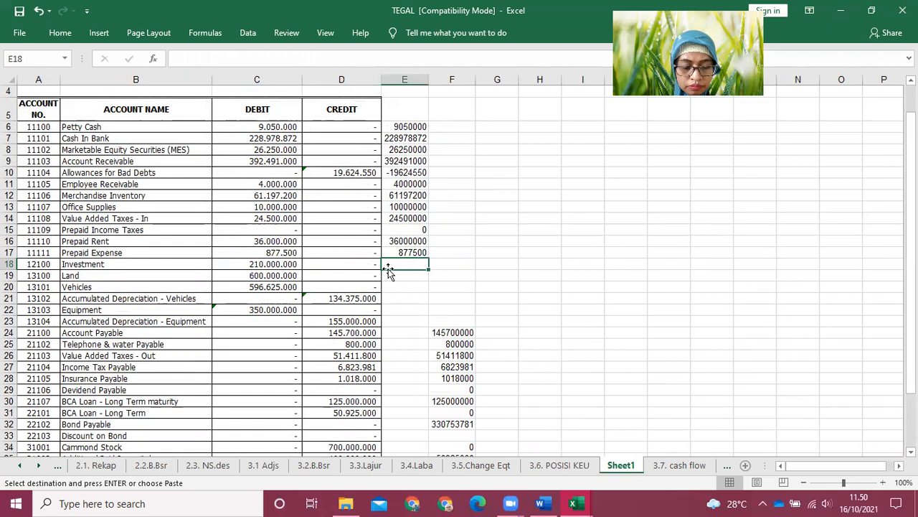
left_click(60, 33)
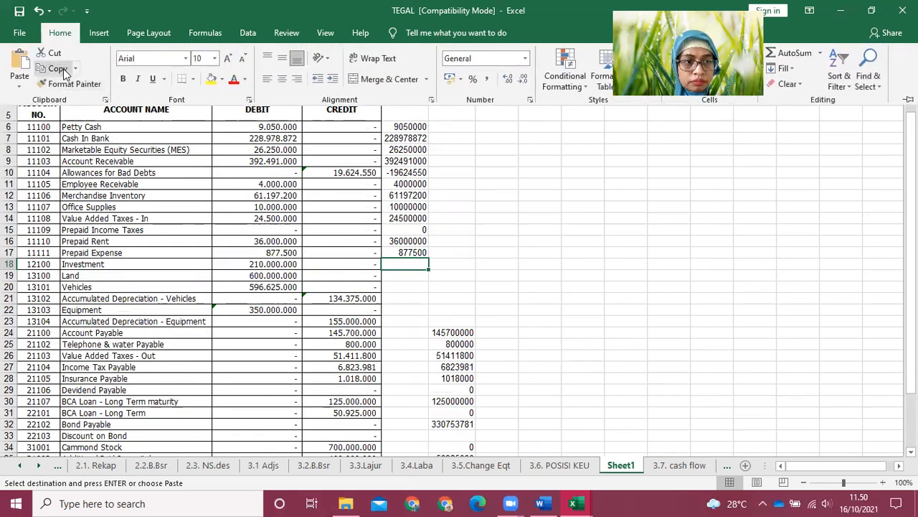
left_click(19, 85)
left_click(18, 174)
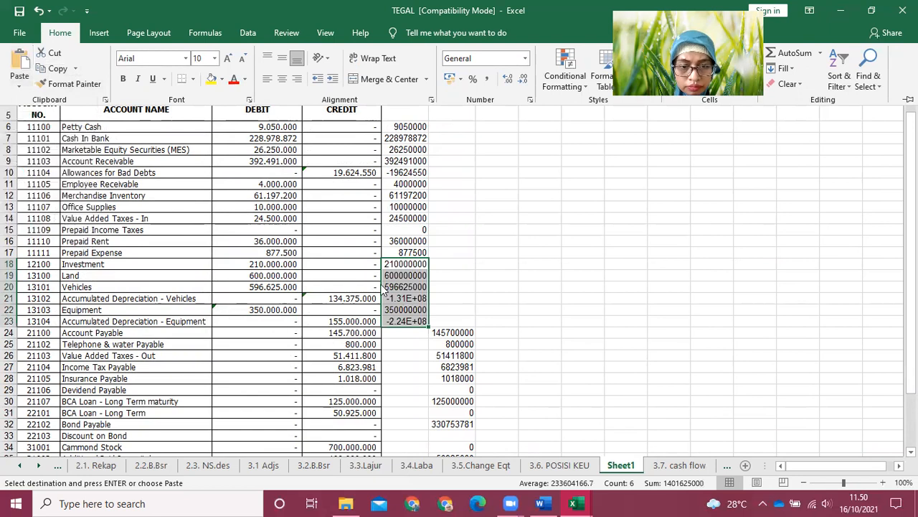
Widen column E of Sheet1 so the accumulated depreciation amounts display in full
scroll(416, 121, "up", 1)
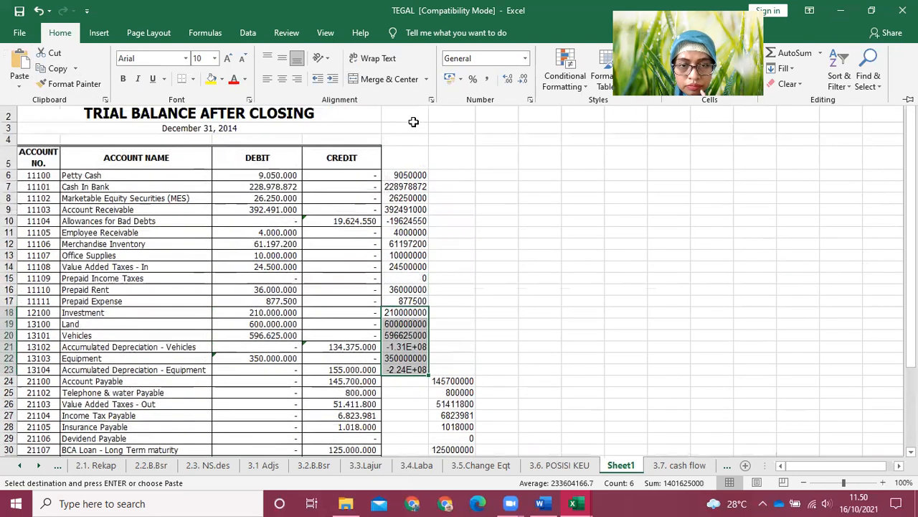
left_click(488, 137)
left_click_drag(429, 80, 432, 80)
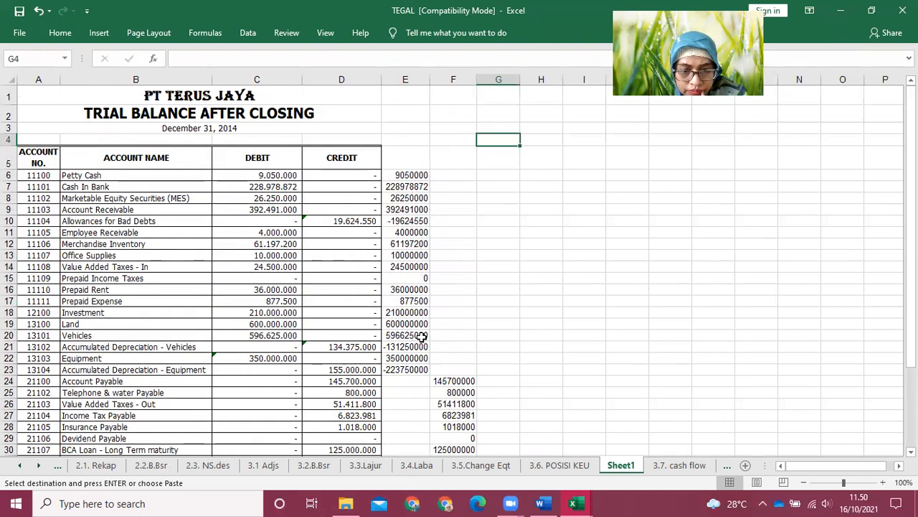
Link the Accumulated Depreciation - Equipment credit in D23 of Sheet1 to the 2014 amount in C26 of 3.6. POSISI KEU
left_click(406, 370)
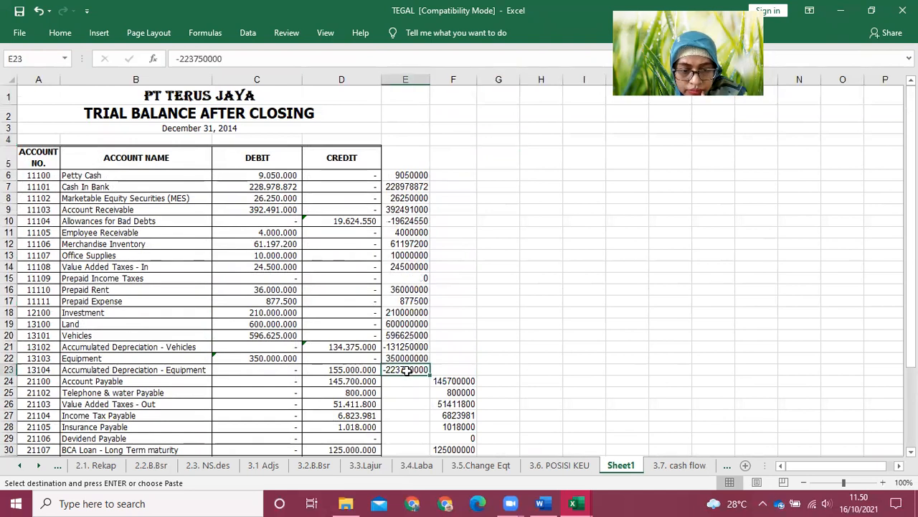
left_click(364, 370)
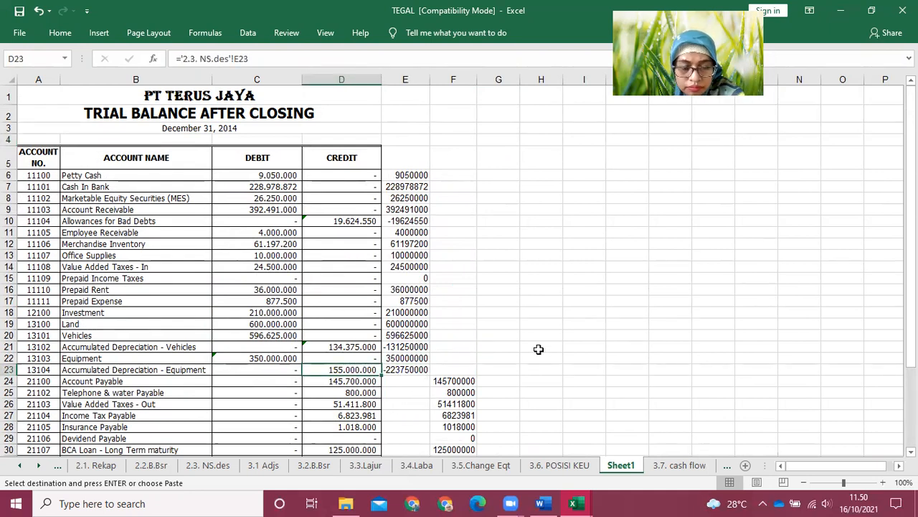
type("=")
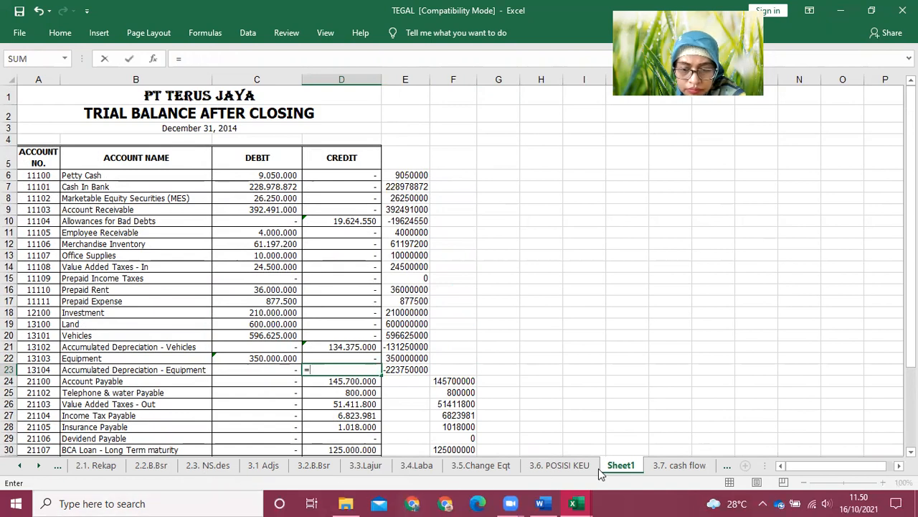
left_click(583, 471)
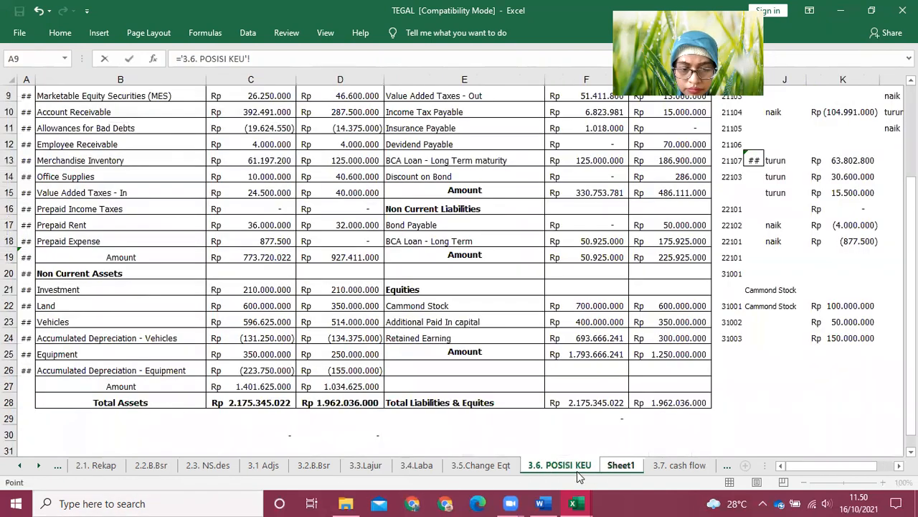
left_click(276, 369)
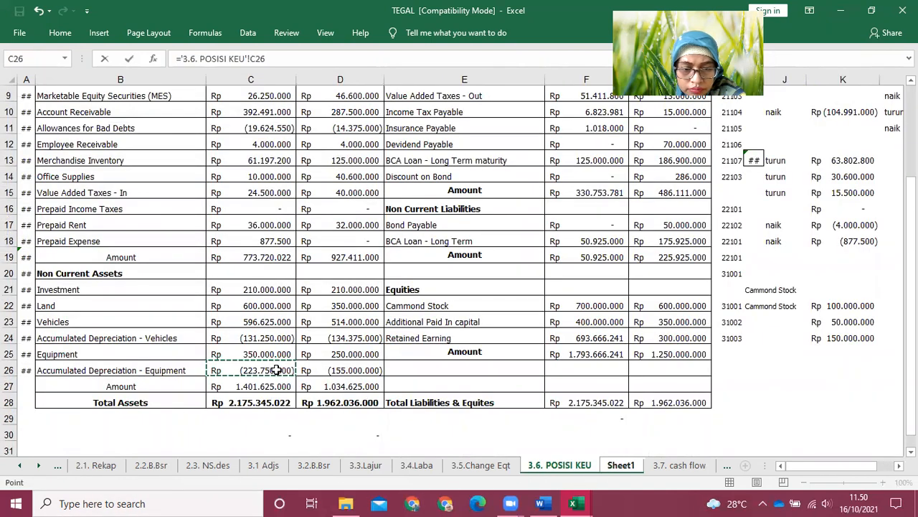
key("Return")
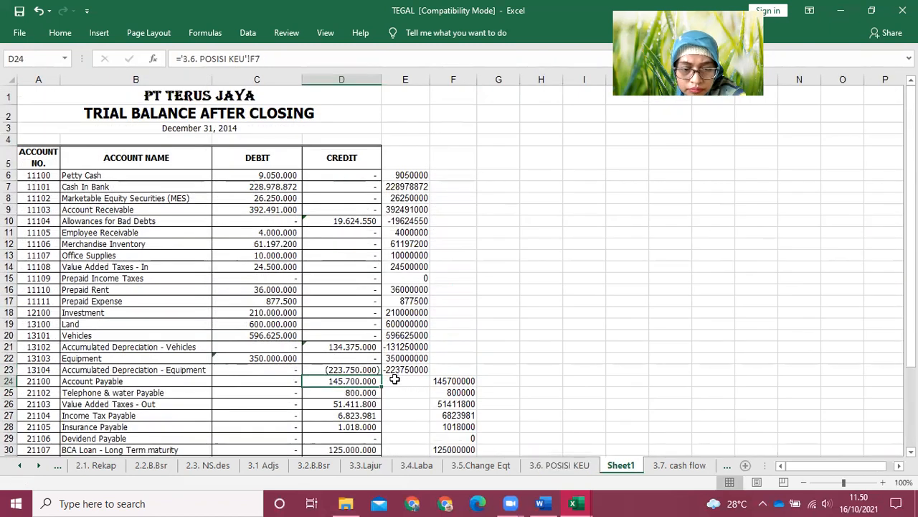
Reverse the sign of the Accumulated Depreciation - Equipment credit by changing the D23 formula to =-'3.6. POSISI KEU'!C26
double_click(363, 370)
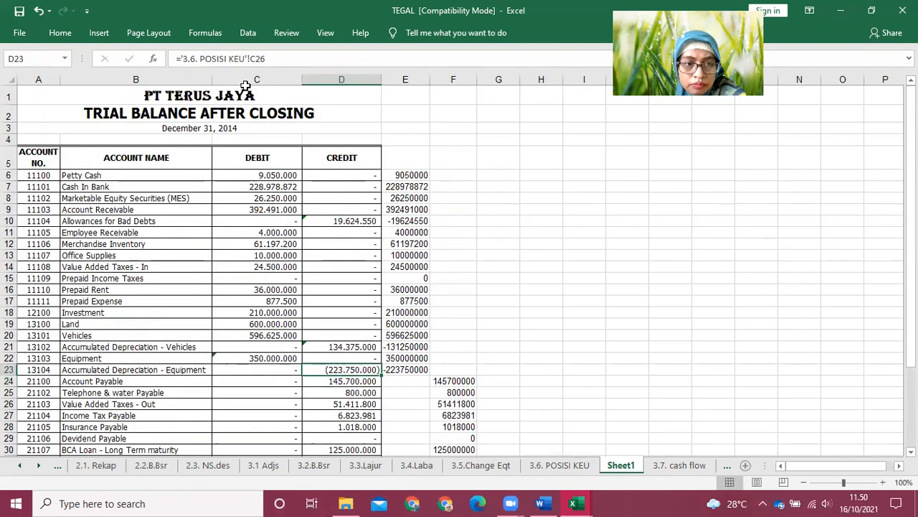
left_click(181, 61)
type("-")
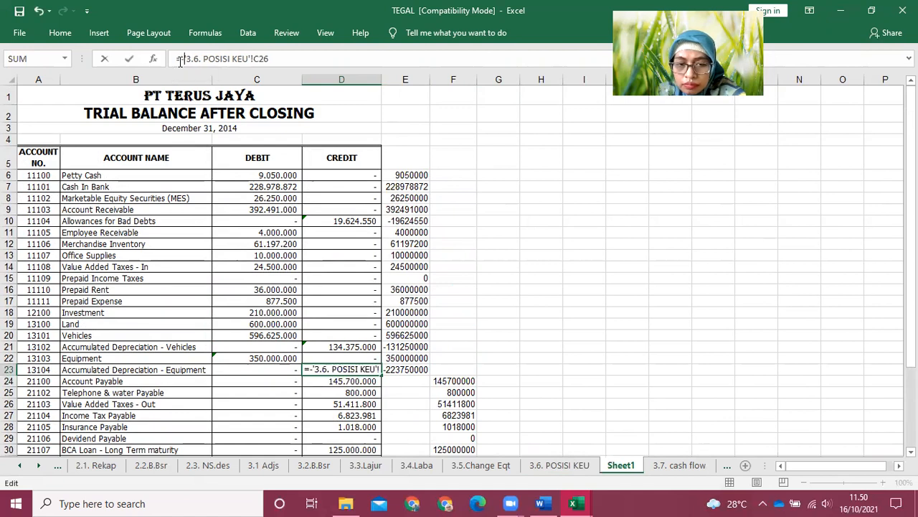
key("Return")
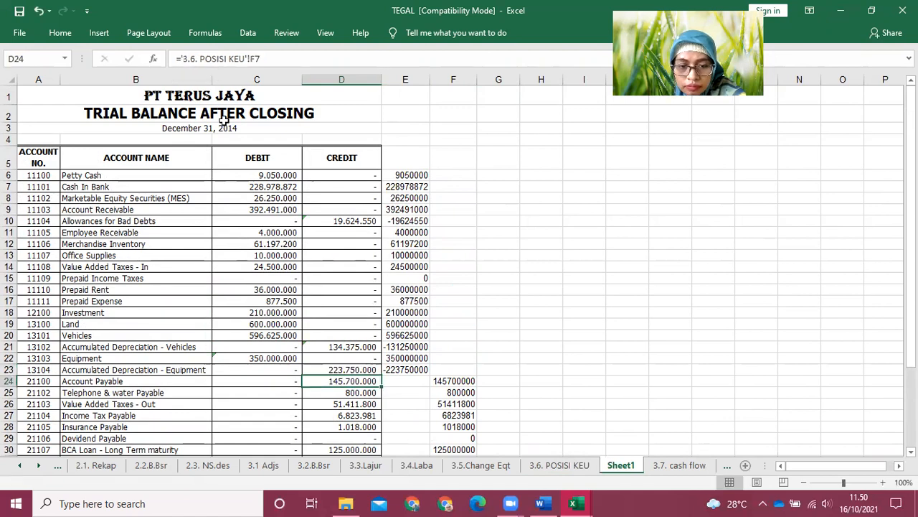
Set the Accumulated Depreciation - Vehicles credit in D21 to the negated 2014 amount with =-'3.6. POSISI KEU'!C24
left_click(337, 346)
type("=")
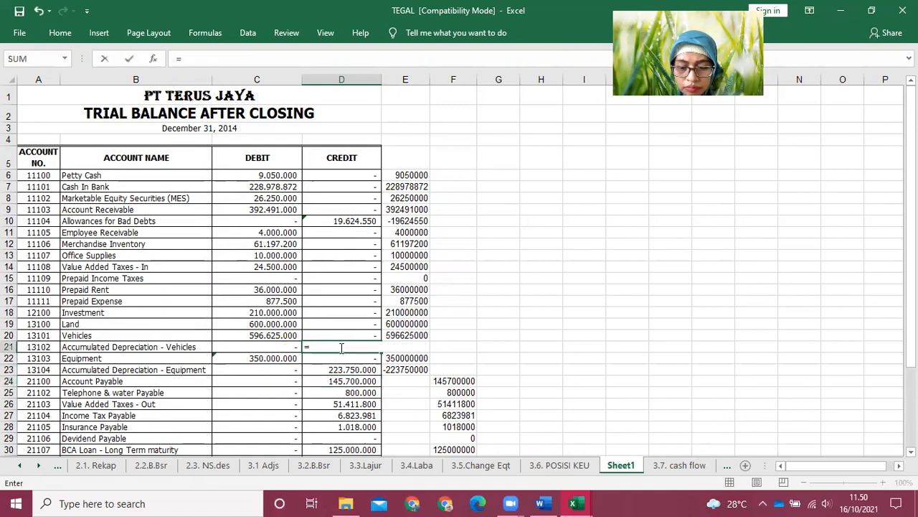
type("-")
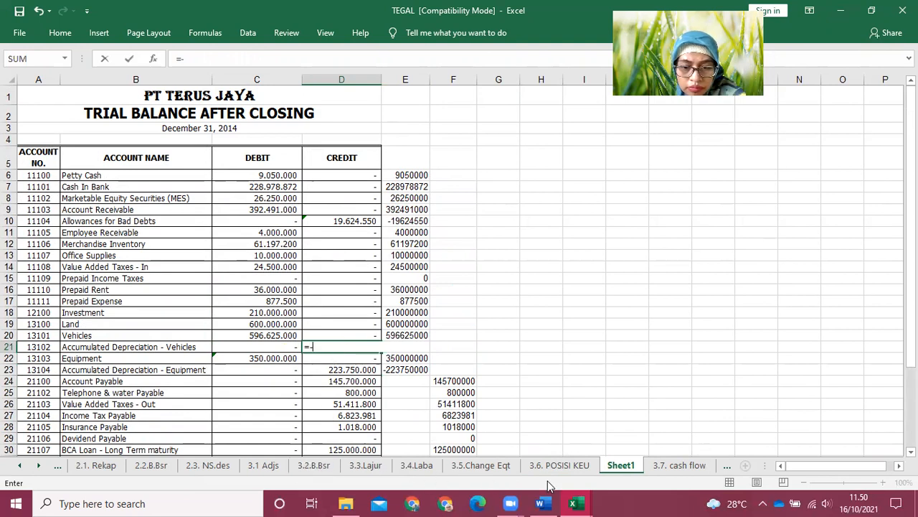
left_click(565, 467)
left_click(268, 335)
key("Return")
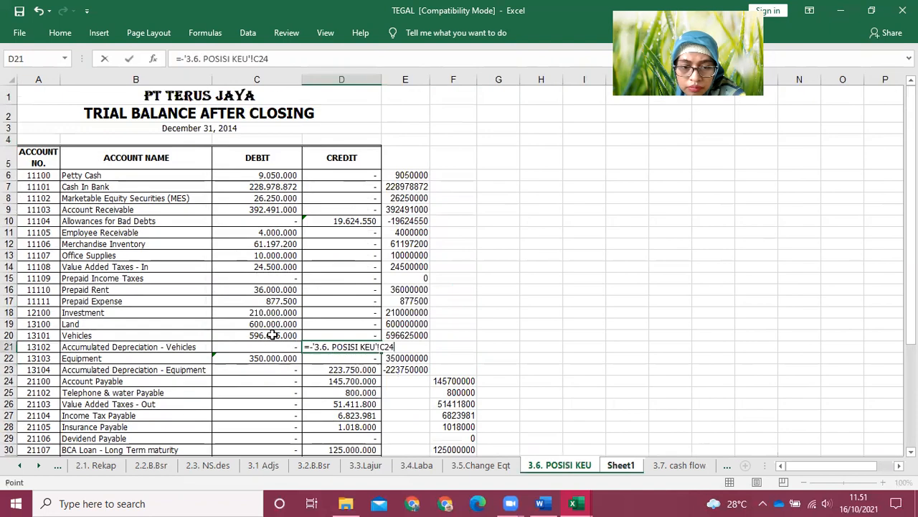
Delete the helper columns E and F holding the pasted comparison amounts beside the trial balance in Sheet1
scroll(454, 367, "down", 3)
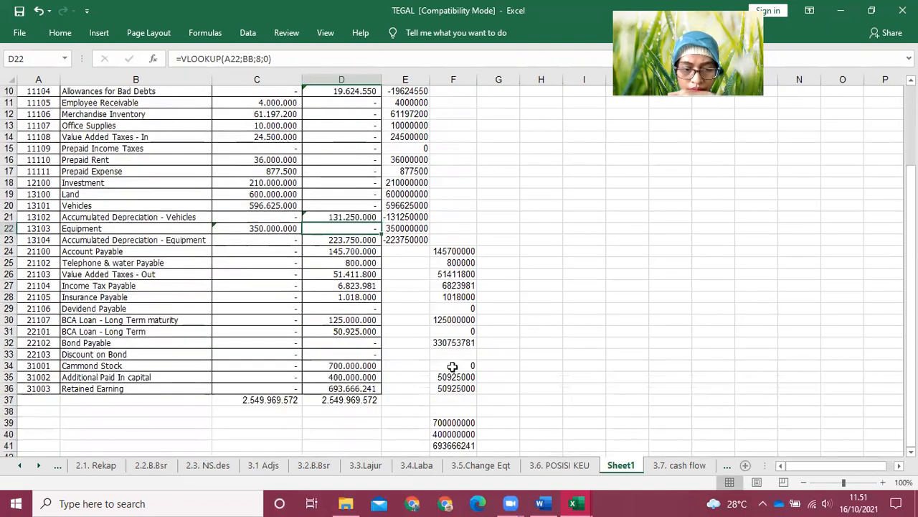
scroll(426, 135, "up", 3)
left_click_drag(405, 79, 459, 84)
right_click(459, 83)
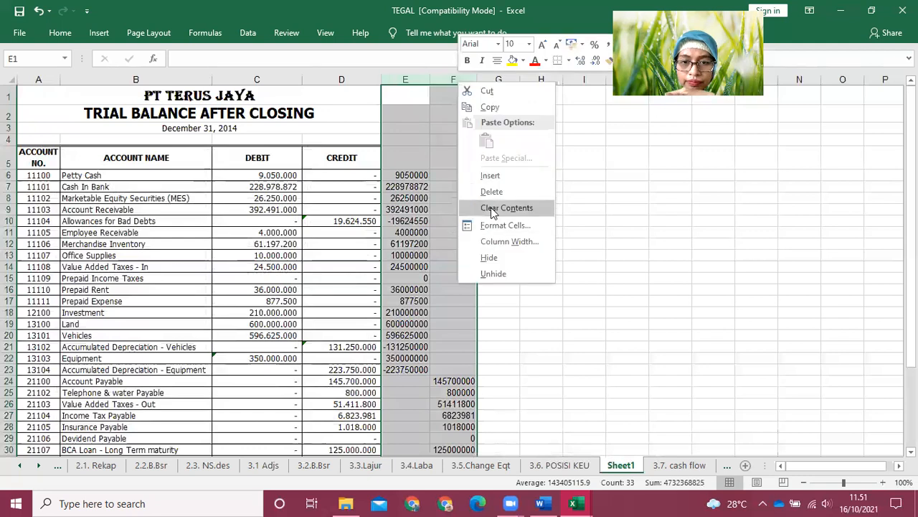
left_click(492, 191)
left_click(529, 252)
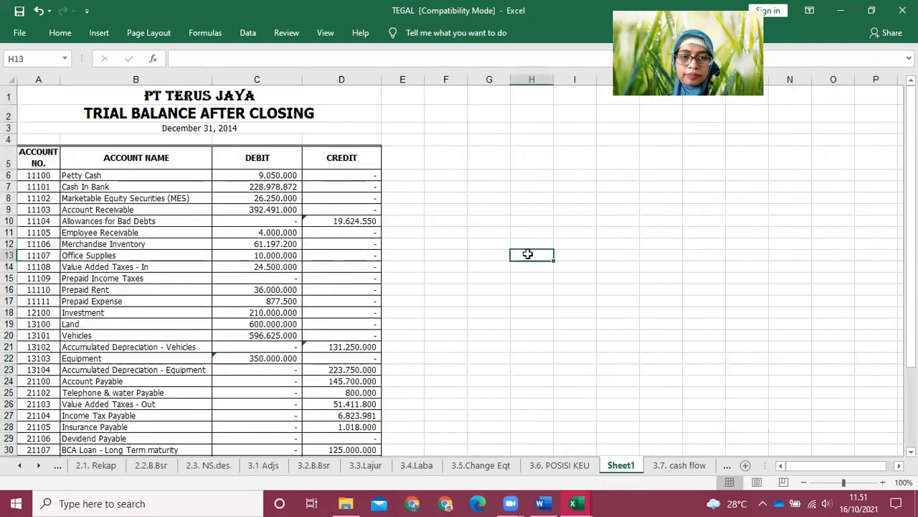
Review the trial balance totals, and examine the 2014 allowance and accumulated depreciation amounts in column C of 3.6. POSISI KEU
scroll(440, 269, "down", 4)
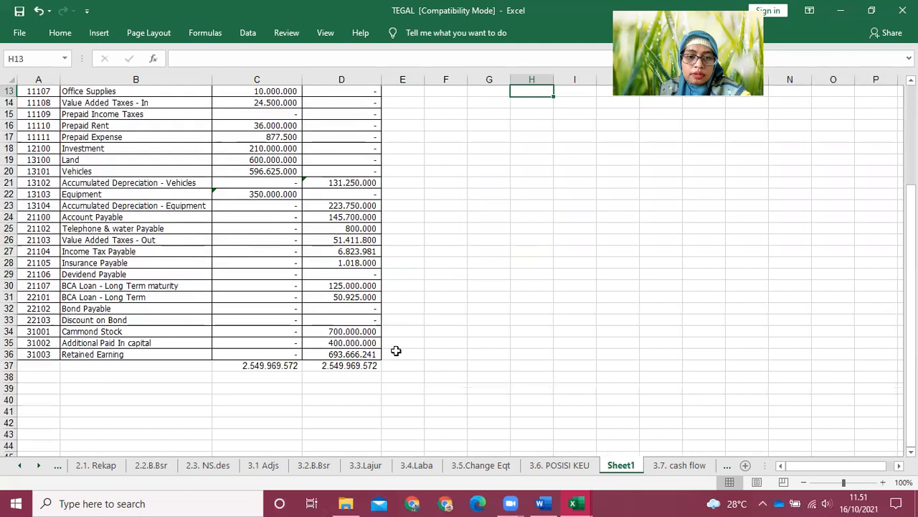
scroll(397, 344, "up", 3)
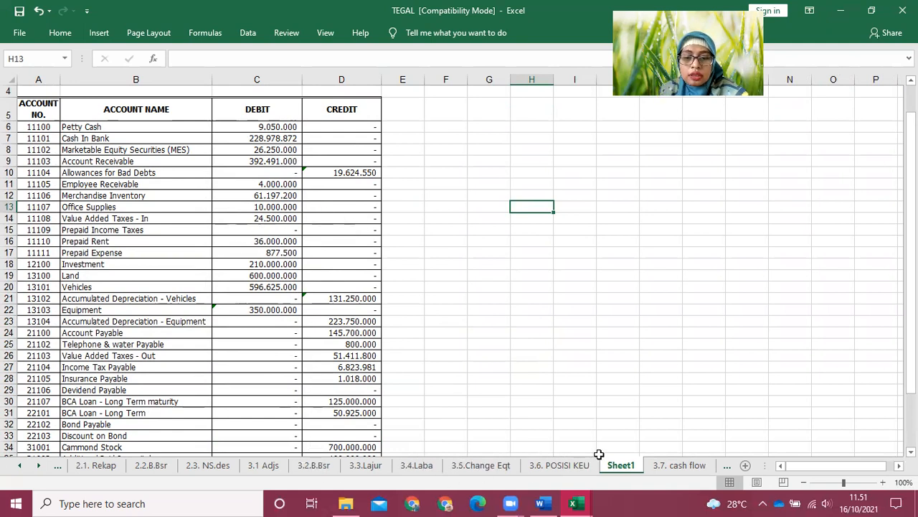
left_click(560, 465)
left_click(289, 327)
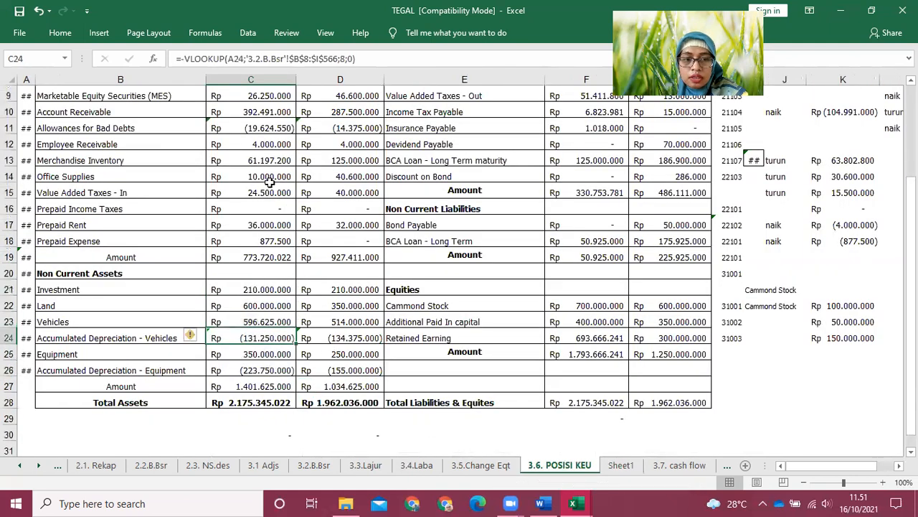
left_click(260, 129)
left_click(252, 335)
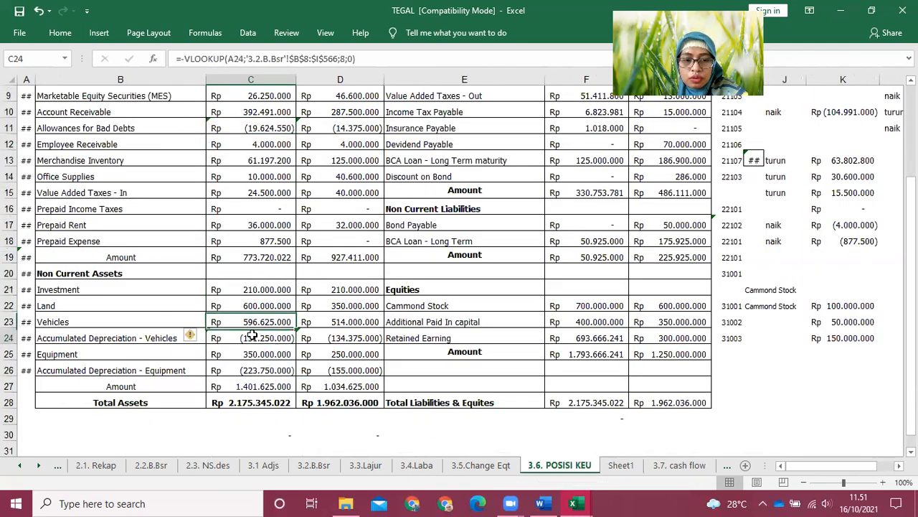
left_click(266, 370)
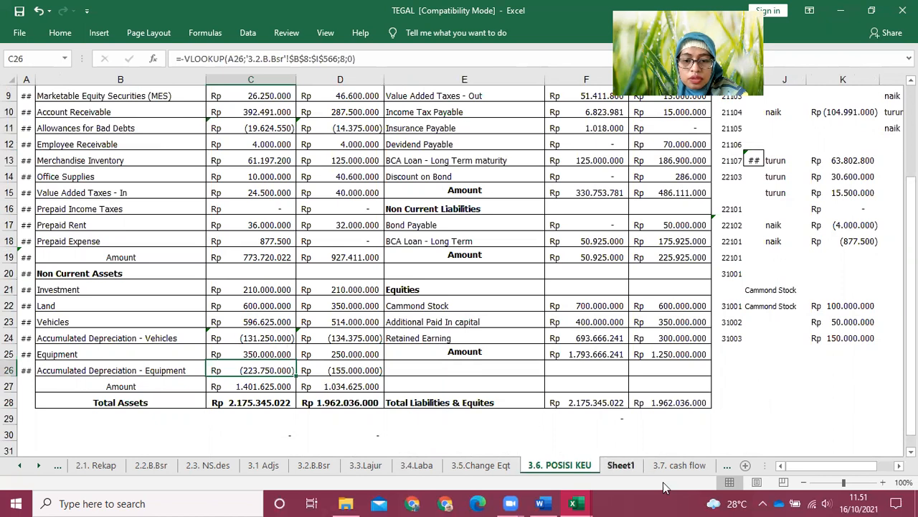
Check the credits for Allowances for Bad Debts and both accumulated depreciation accounts in D10, D21 and D23 of Sheet1
left_click(622, 464)
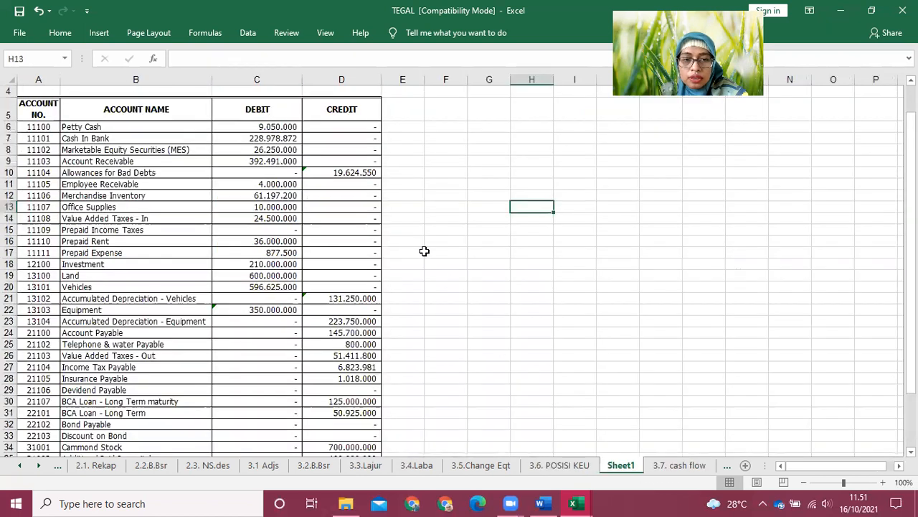
left_click(339, 171)
left_click(329, 301)
left_click(347, 322)
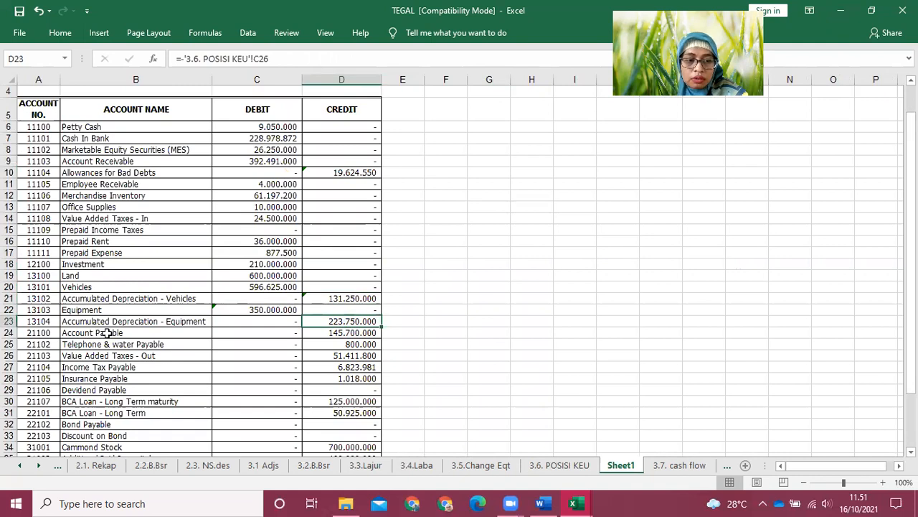
Examine the liability and equity credits in D24:D36 of Sheet1 and look over the whole trial balance
left_click_drag(341, 335, 347, 424)
left_click(349, 308)
left_click_drag(340, 285, 332, 423)
scroll(427, 346, "up", 2)
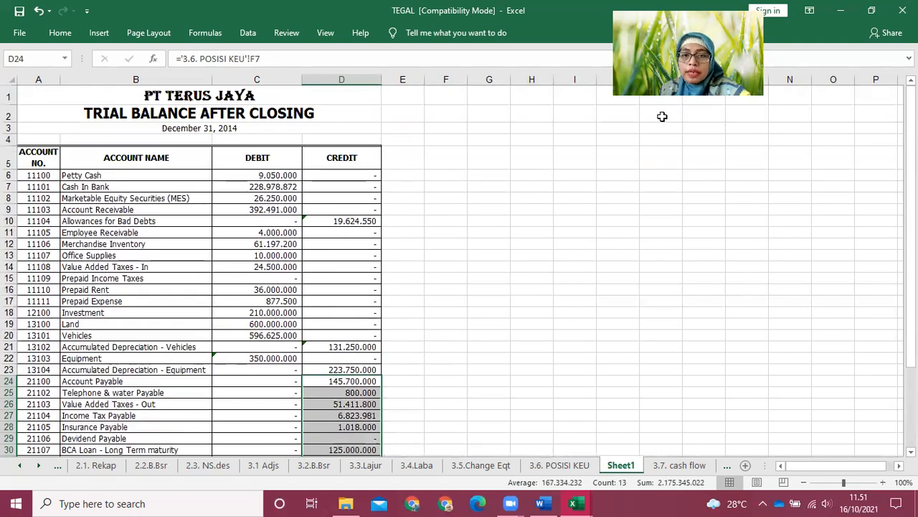
scroll(567, 270, "down", 4)
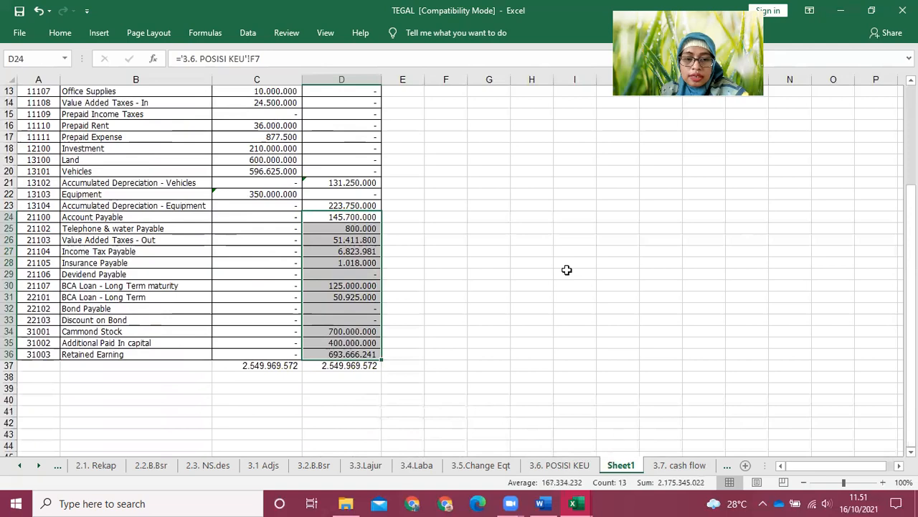
scroll(567, 270, "up", 4)
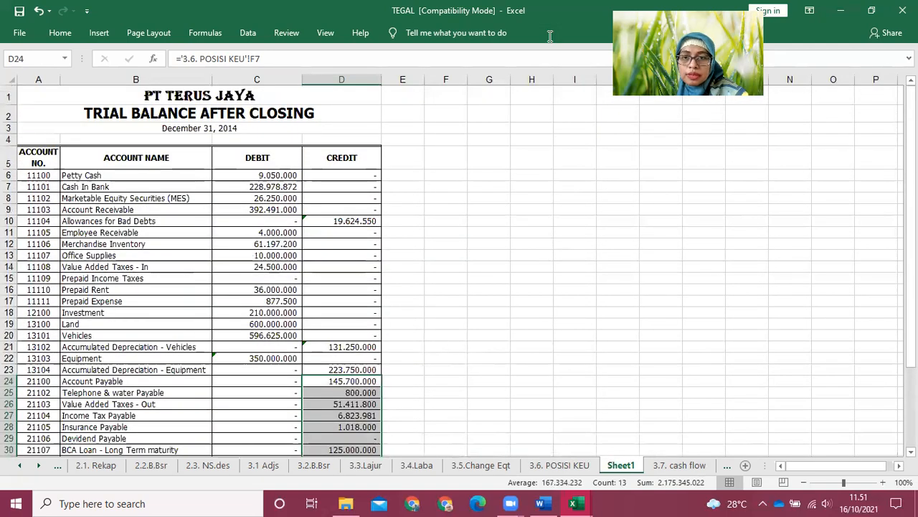